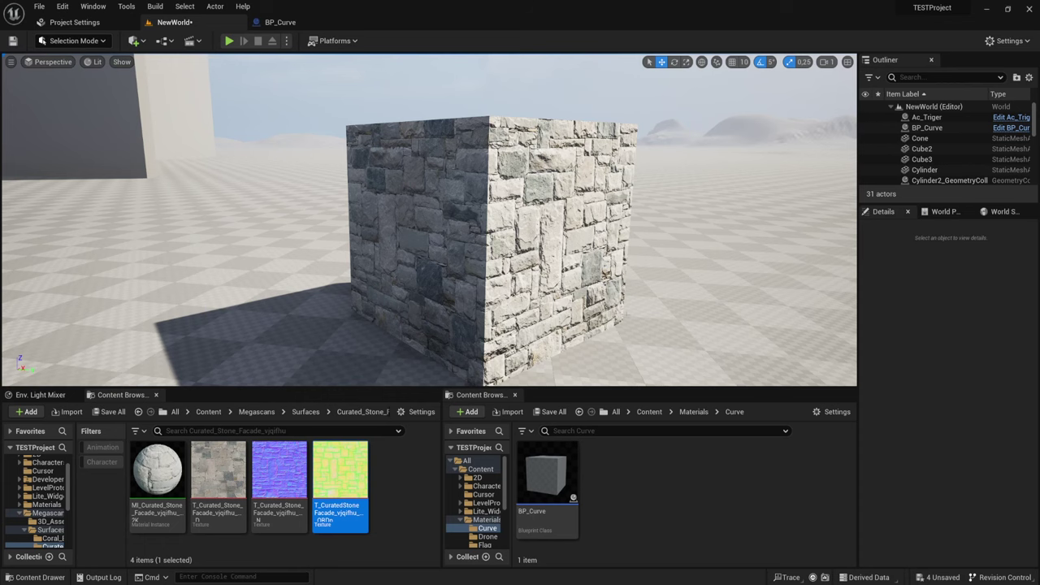
- Create a new material named Mat_curve in the Materials/Curve folder
right_drag(439, 244, 439, 257)
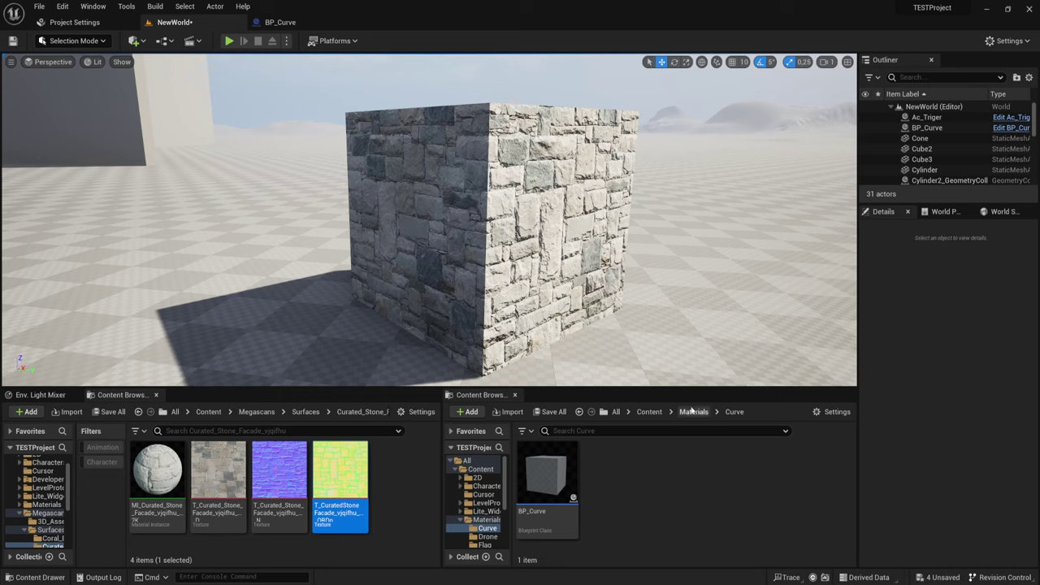
right_click(649, 486)
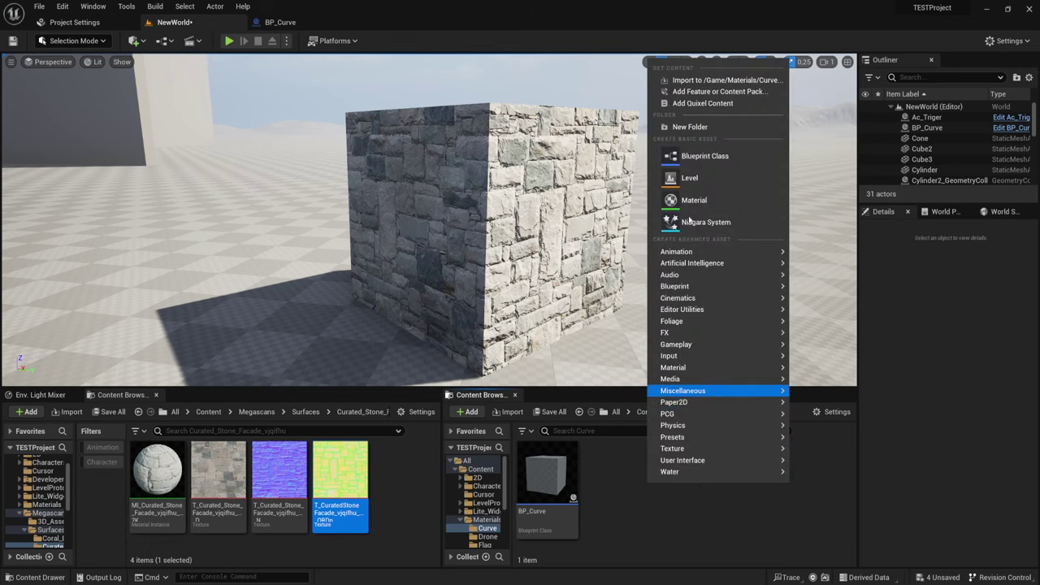
click(695, 200)
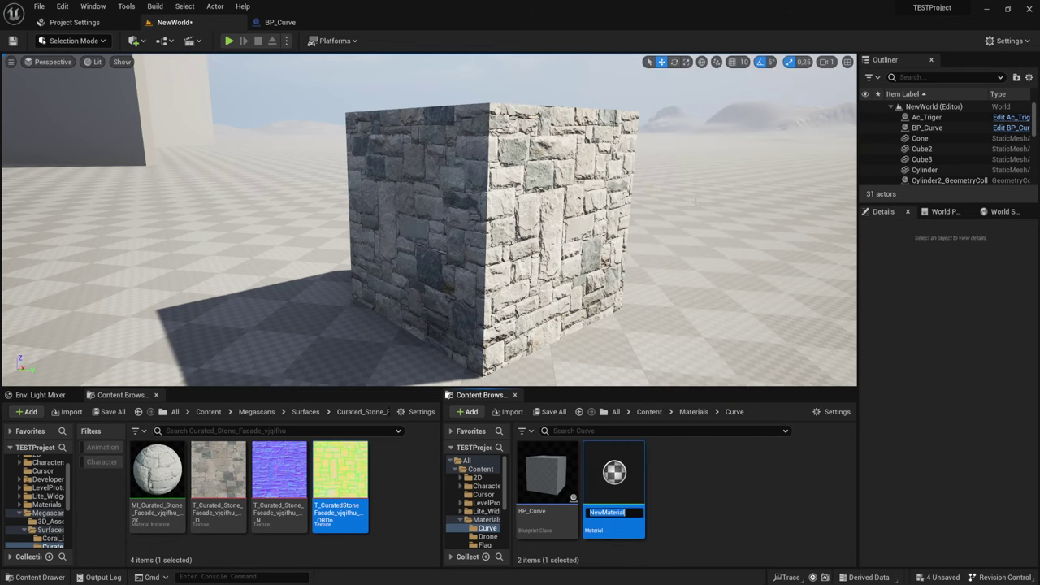
text(Mat_curve)
key(Return)
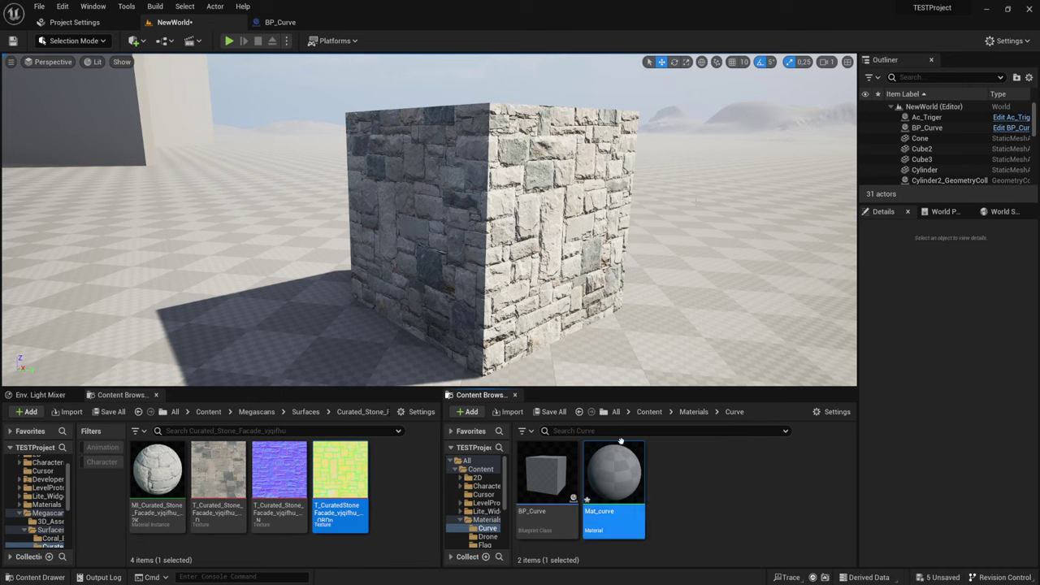
- Assign Mat_curve to BP_Curve's Cube mesh as Element 0, replacing the stone material
click(927, 128)
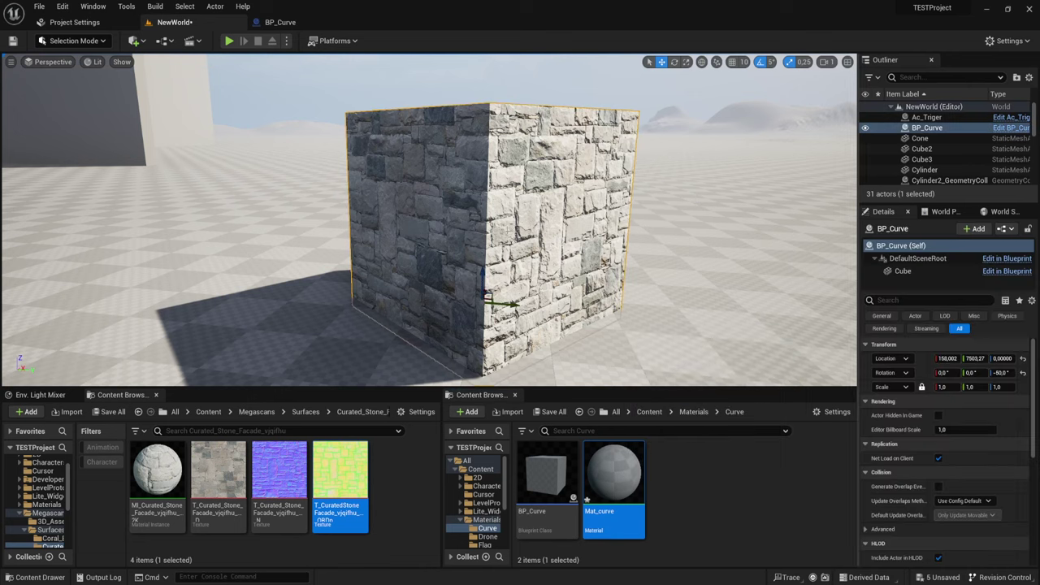
click(902, 271)
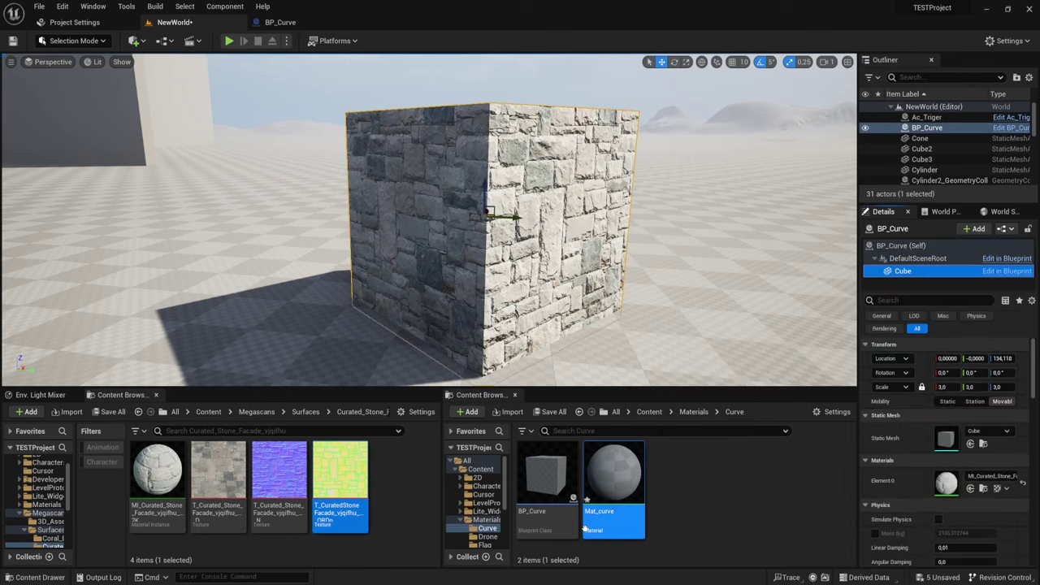
drag(606, 473, 943, 481)
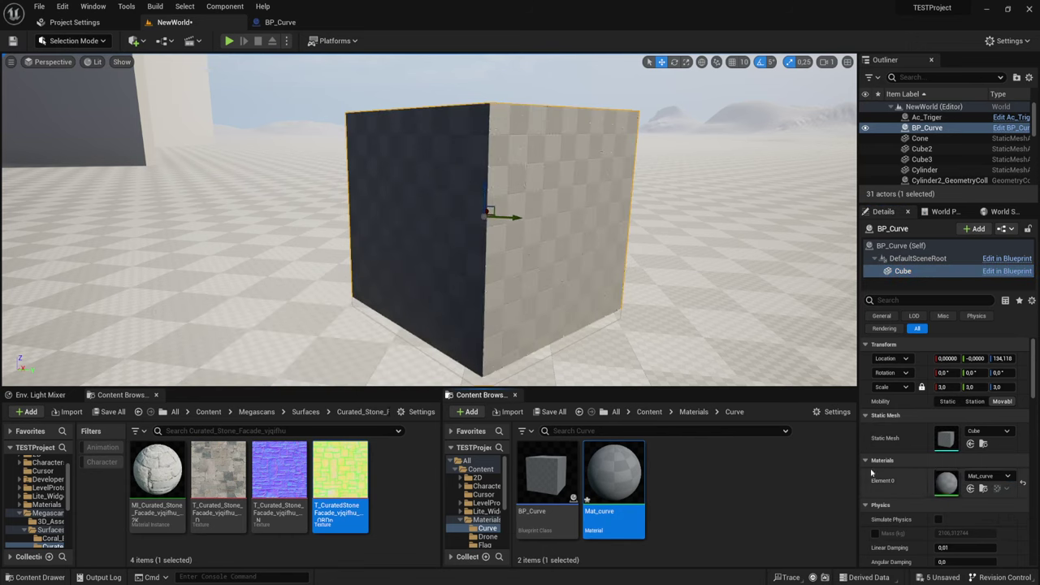
- Open Mat_curve in the Material Editor, switch the preview mesh to a cube, and orbit to a corner view
double_click(634, 469)
right_drag(652, 211, 708, 213)
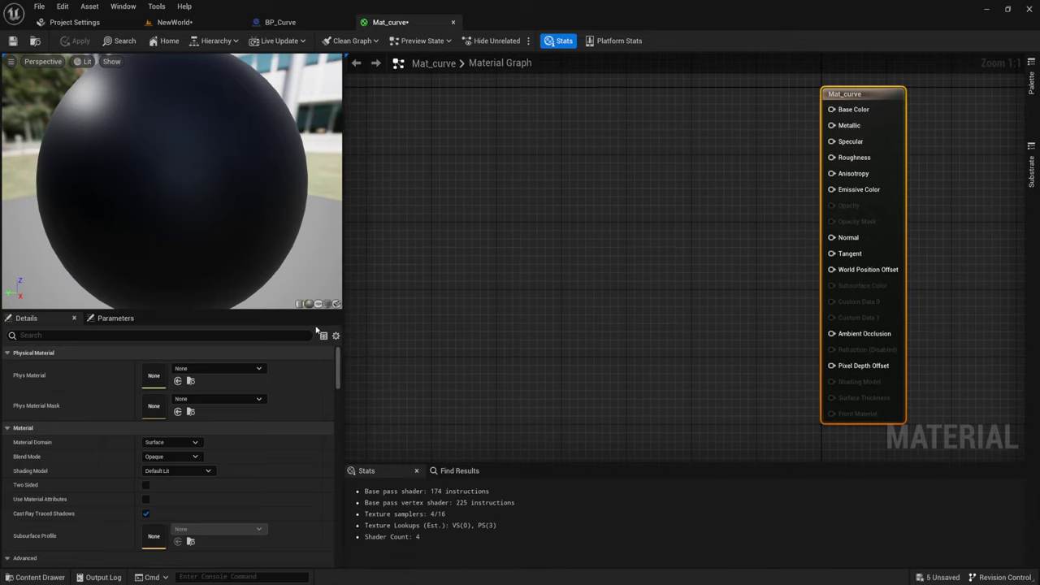
click(327, 303)
drag(218, 200, 229, 206)
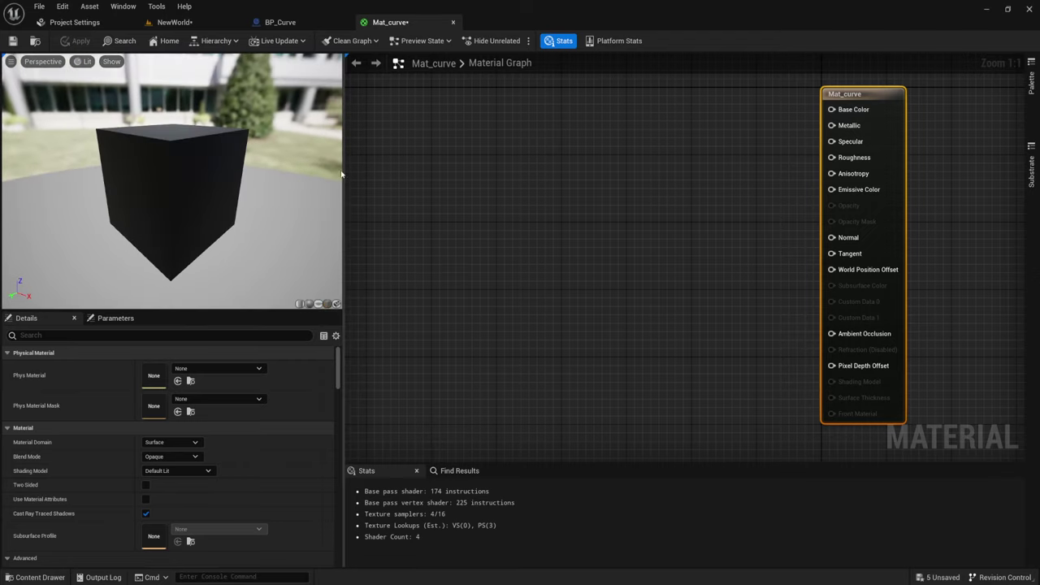
drag(345, 169, 303, 170)
scroll(179, 177, up, 3)
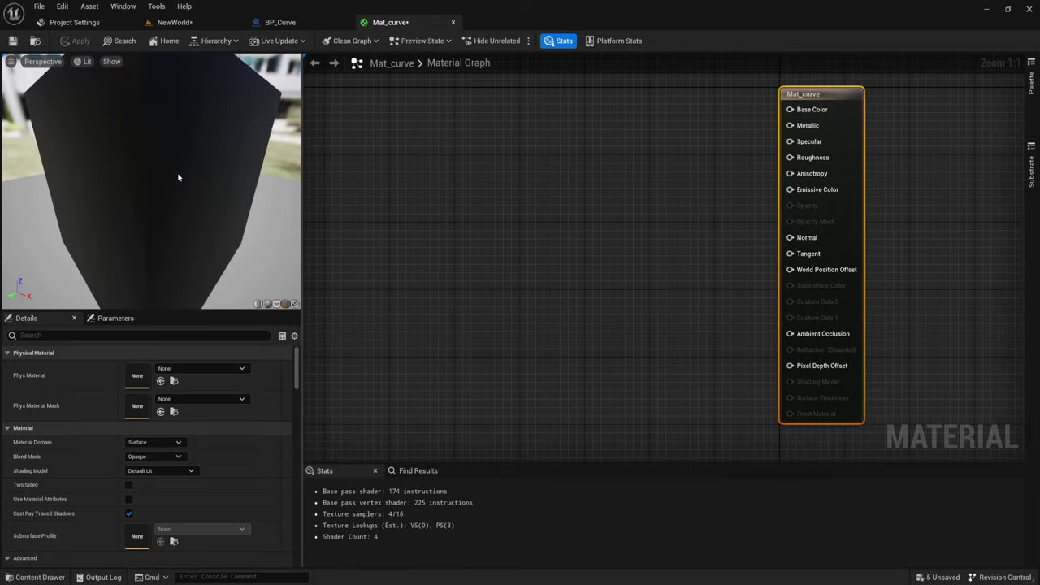
drag(185, 153, 183, 149)
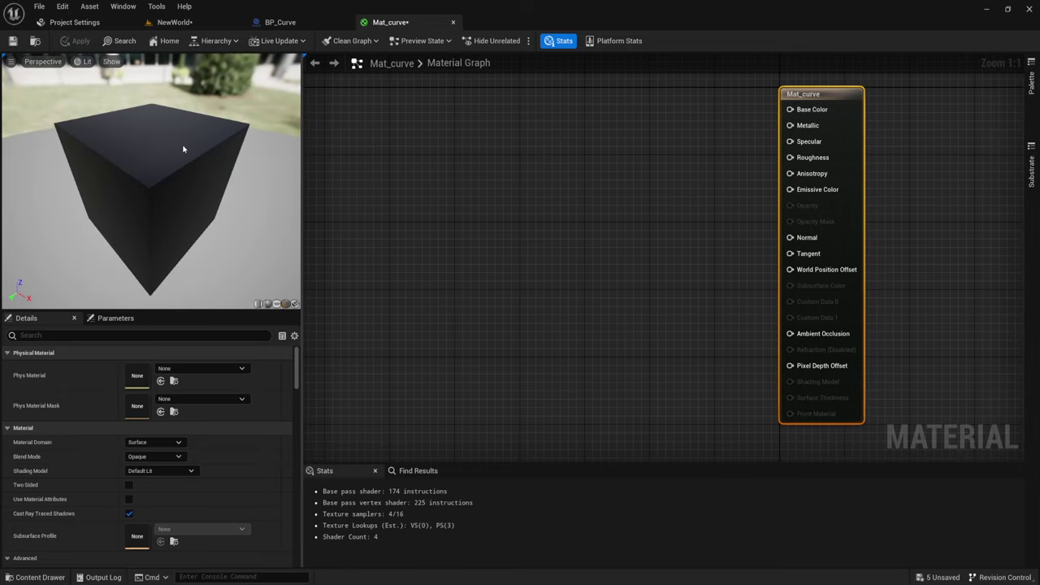
right_drag(693, 182, 709, 182)
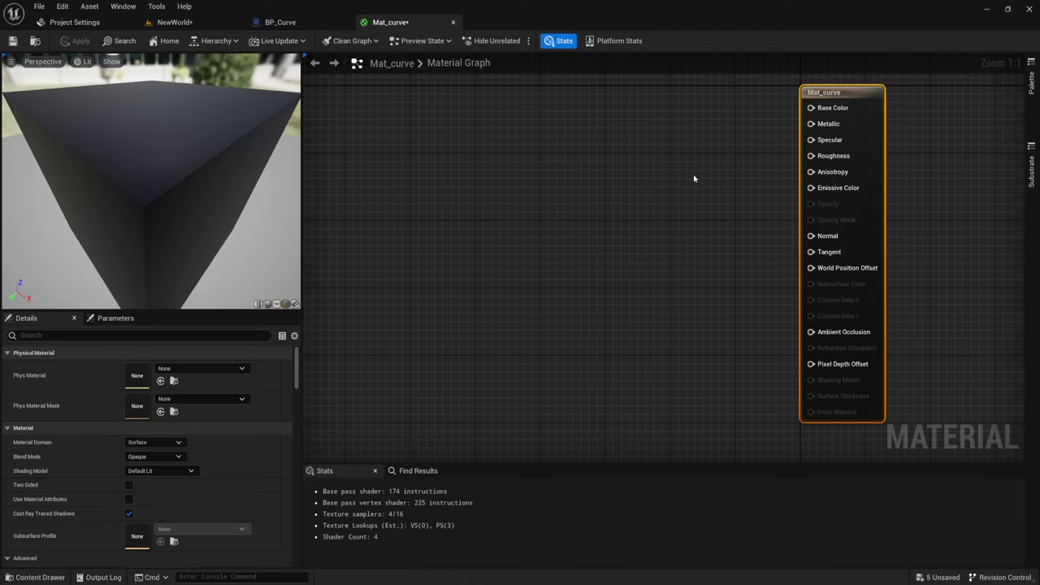
- Drag the three stone facade textures from NewWorld's Content Browser into the Mat_curve graph
click(175, 22)
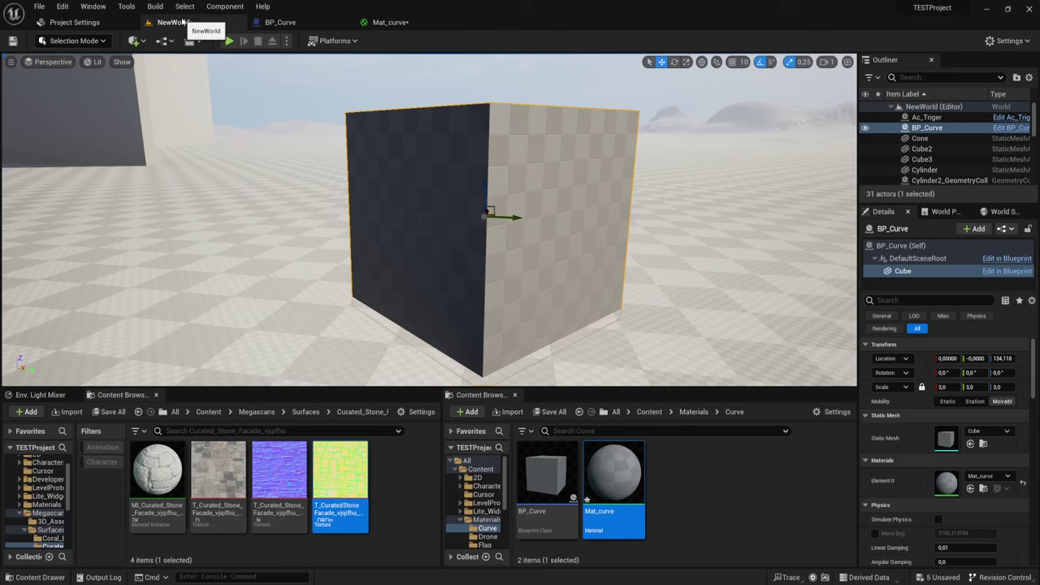
shift+click(340, 471)
mouse_move(226, 469)
mouse_down()
mouse_move(475, 32)
mouse_move(467, 113)
mouse_up()
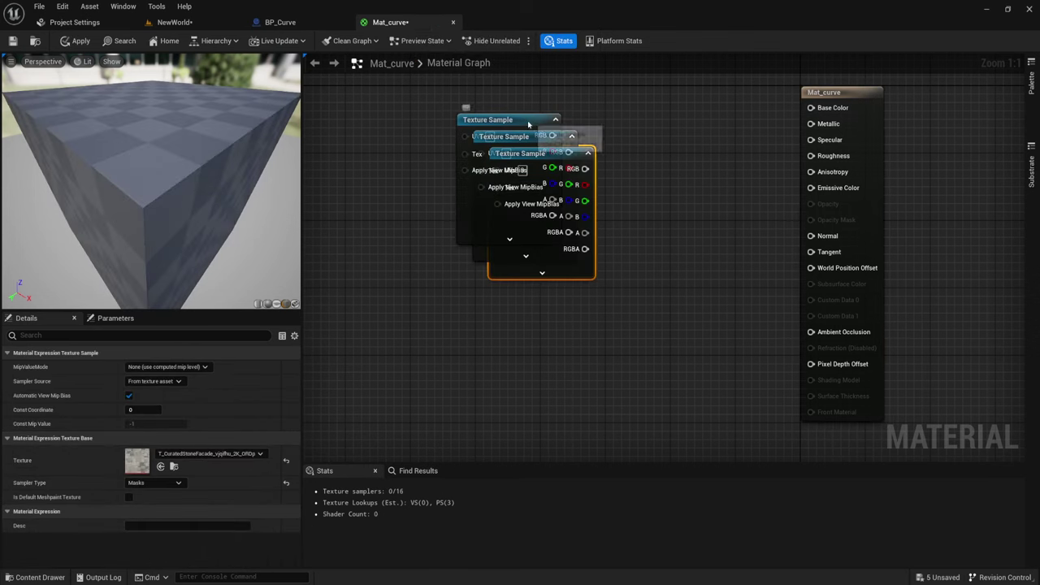
- Spread the texture nodes out: stone colour on top, mask below it, normal map lowest
drag(520, 214, 457, 138)
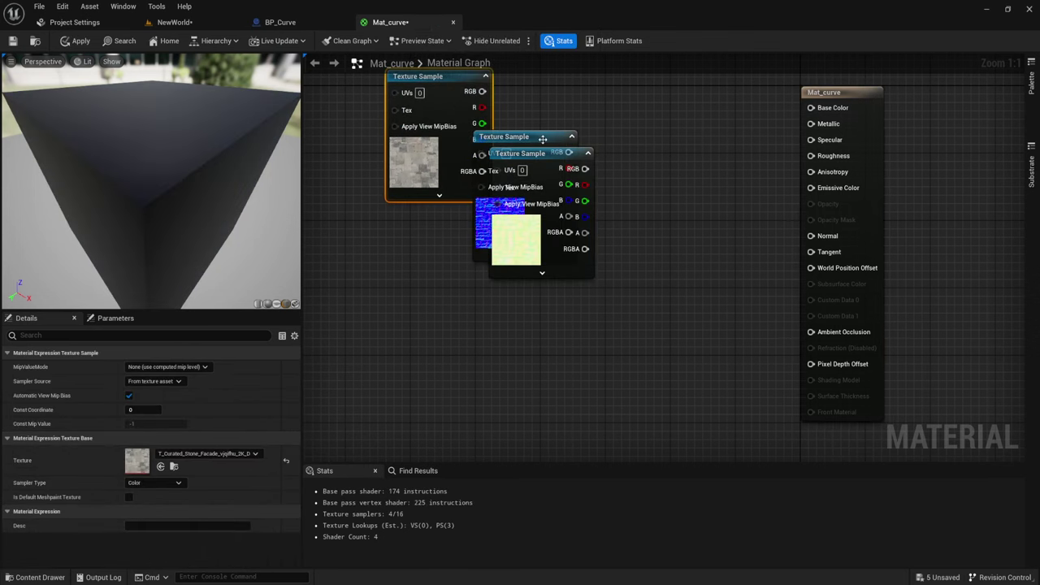
mouse_move(555, 143)
mouse_down()
mouse_move(459, 242)
mouse_move(477, 234)
mouse_up()
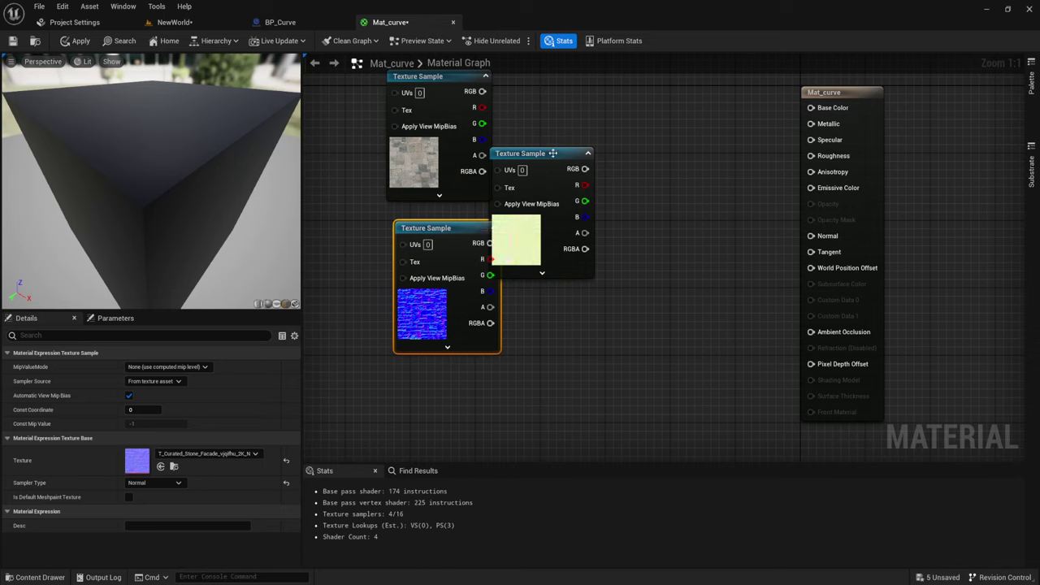
mouse_move(500, 158)
mouse_down()
mouse_move(543, 325)
mouse_move(582, 208)
mouse_up()
drag(460, 230, 493, 381)
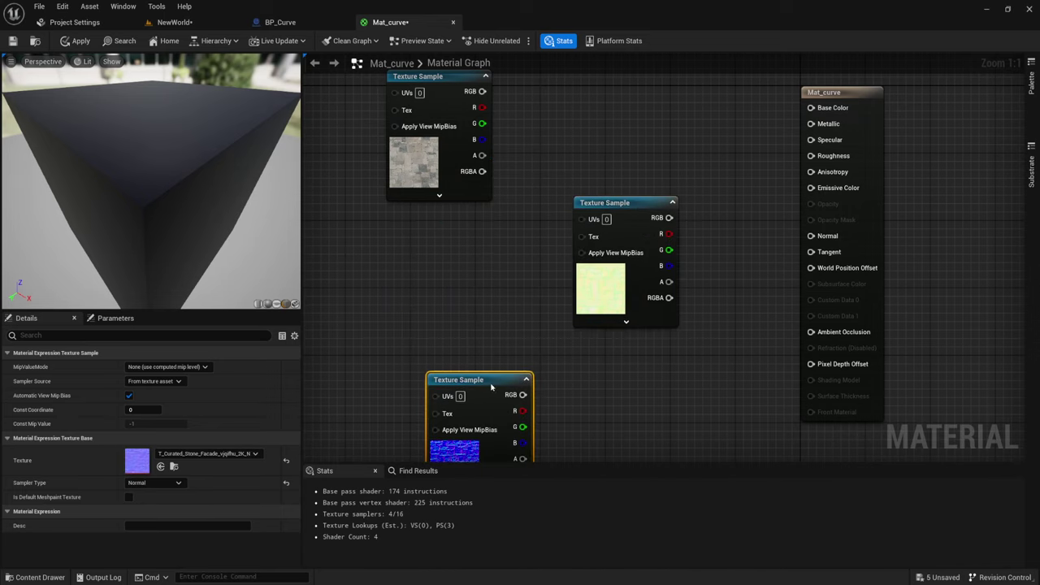
mouse_move(623, 212)
mouse_down()
mouse_move(420, 254)
mouse_move(461, 229)
mouse_up()
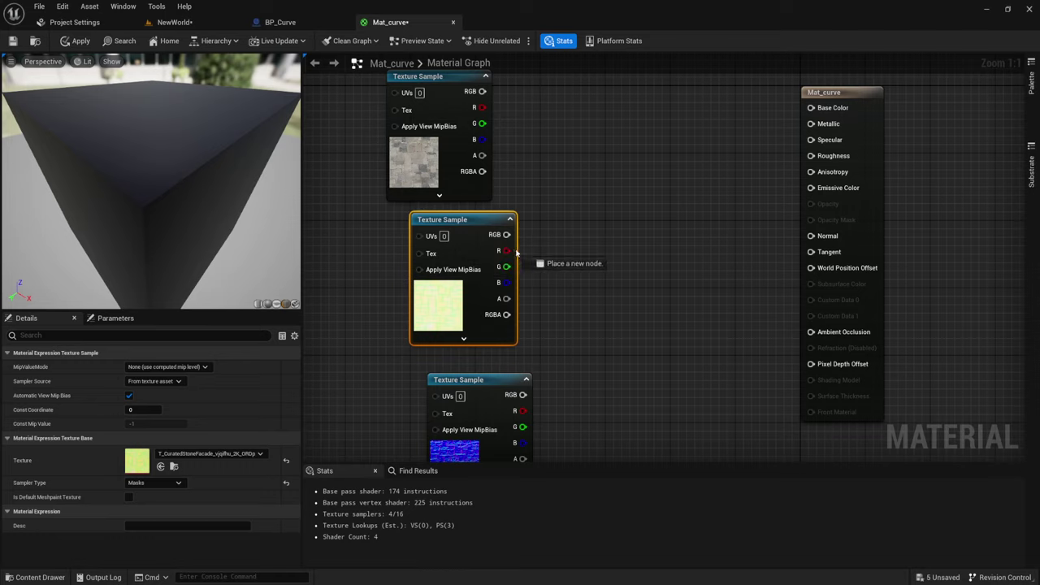
drag(503, 250, 515, 251)
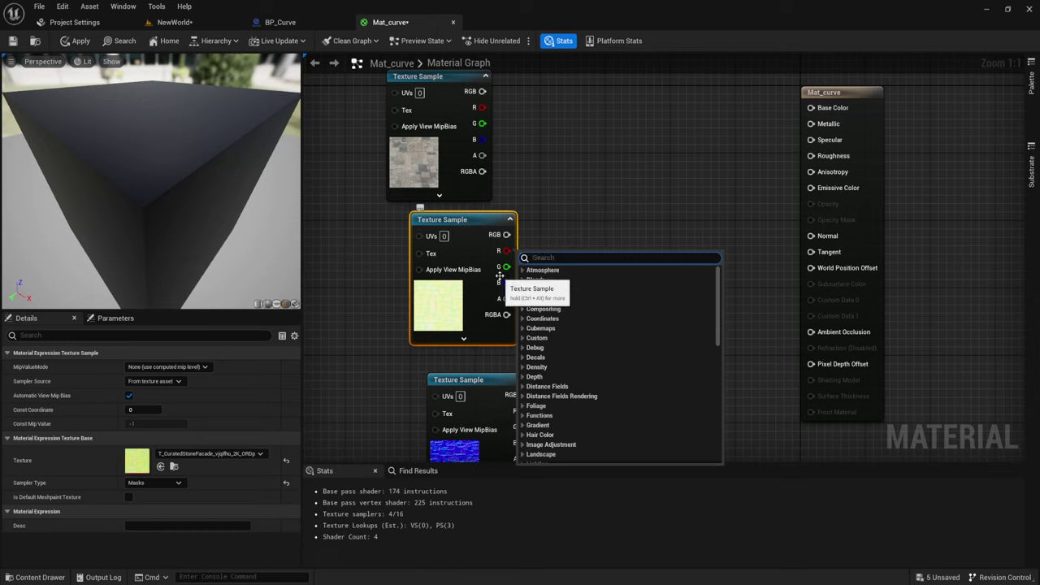
click(521, 298)
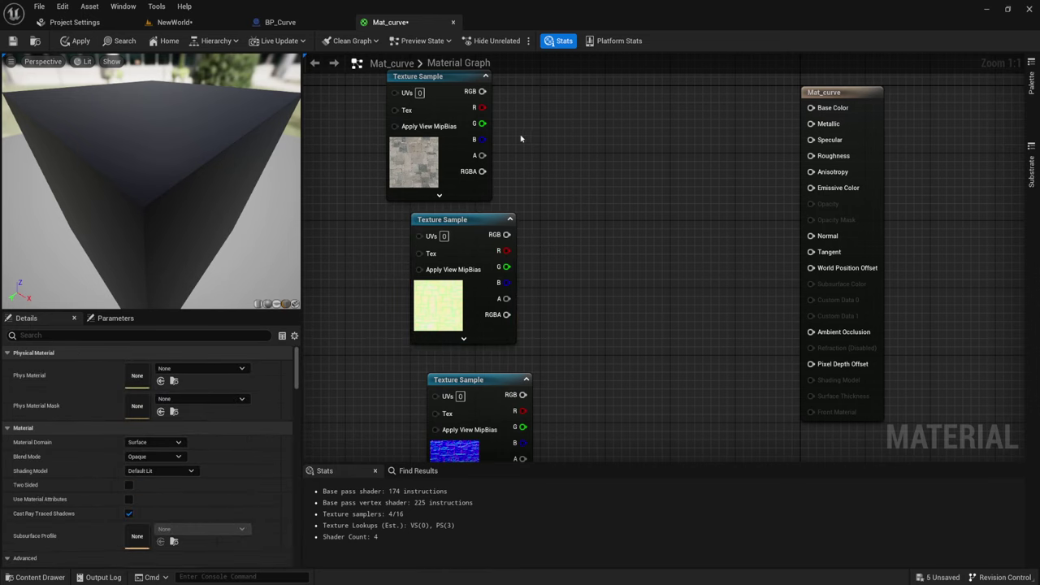
- Make room left of the texture samples and add a TexCoord node there
right_drag(521, 139, 537, 195)
drag(466, 145, 481, 136)
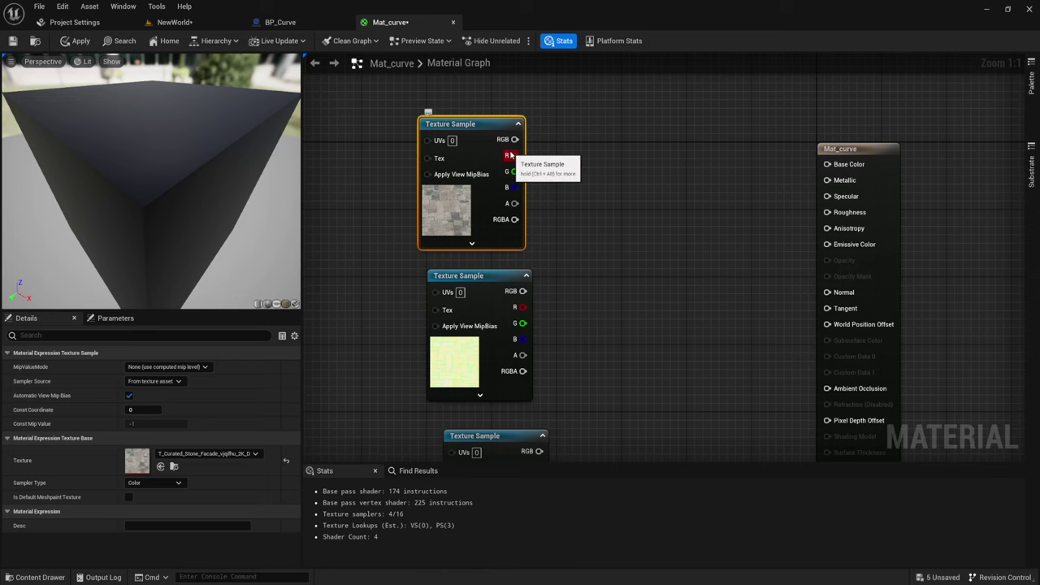
right_drag(513, 163, 661, 120)
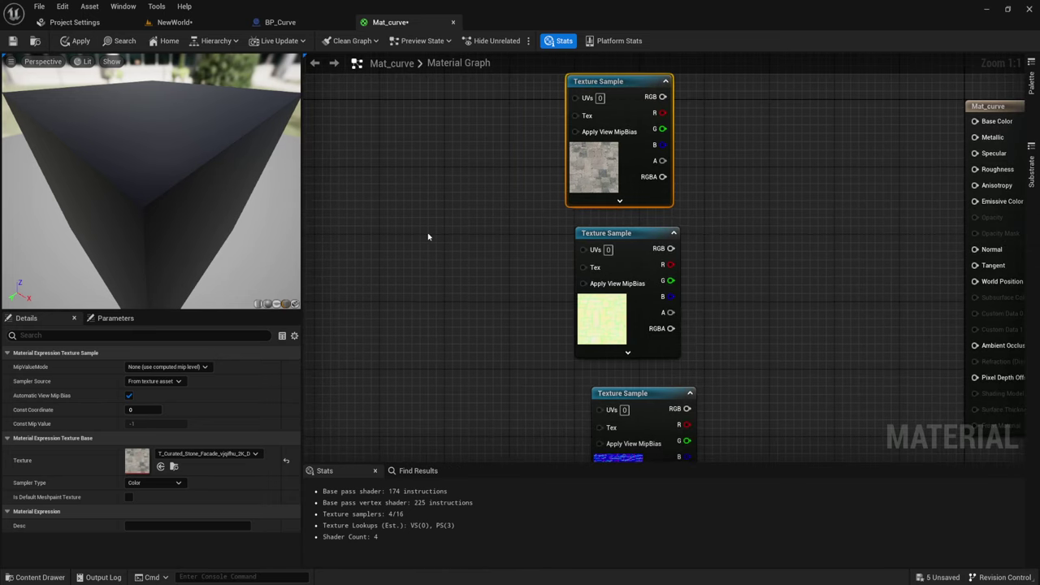
click(388, 231)
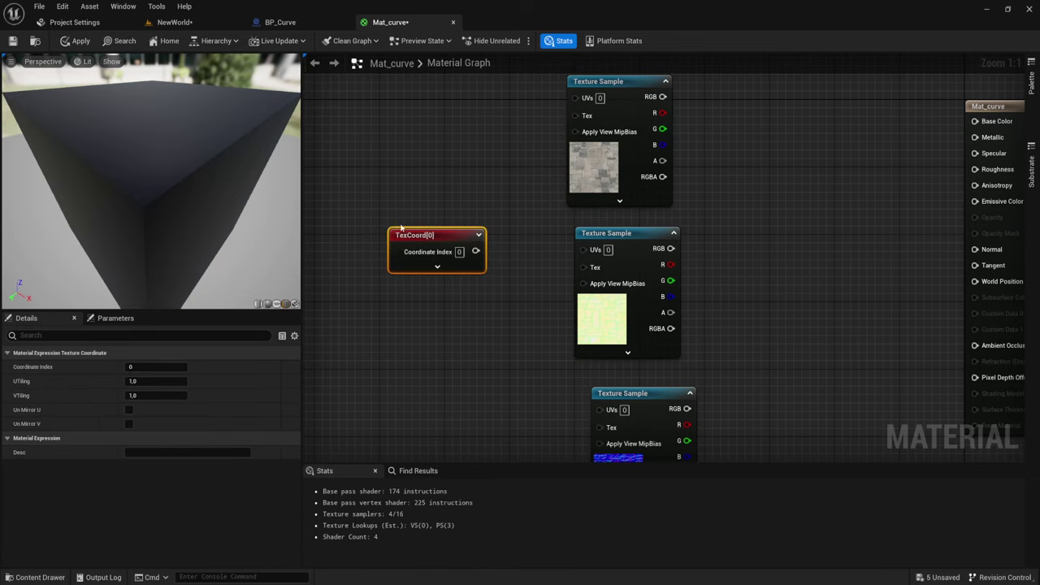
- Wire the TexCoord output into the UVs of the stone, mask and normal-map samples
drag(476, 251, 577, 97)
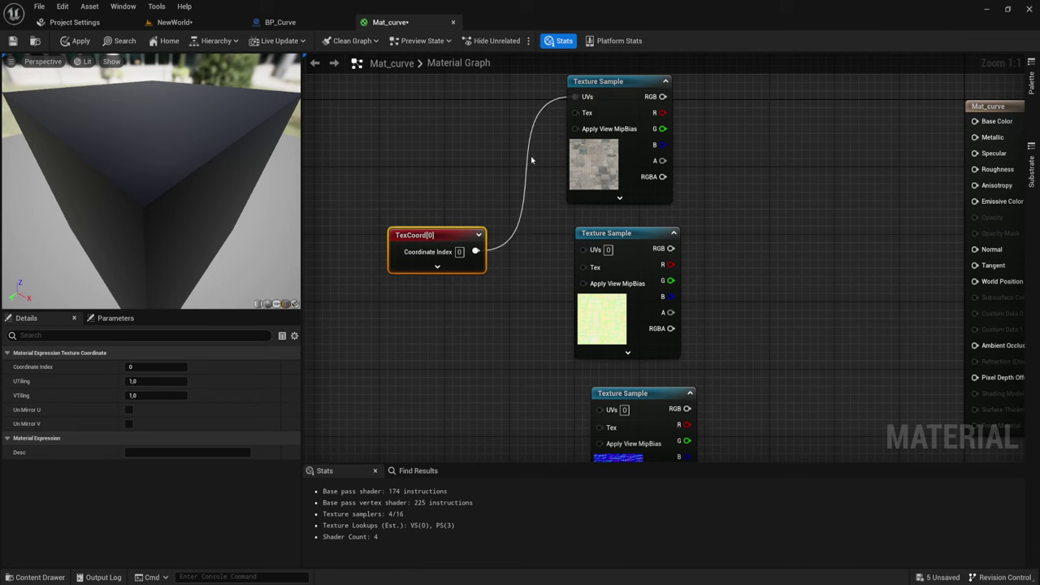
drag(475, 251, 584, 250)
right_drag(530, 352, 522, 283)
drag(466, 182, 591, 340)
- Search the node list for 'coordi' without adding anything, then select the TexCoord node
right_click(360, 268)
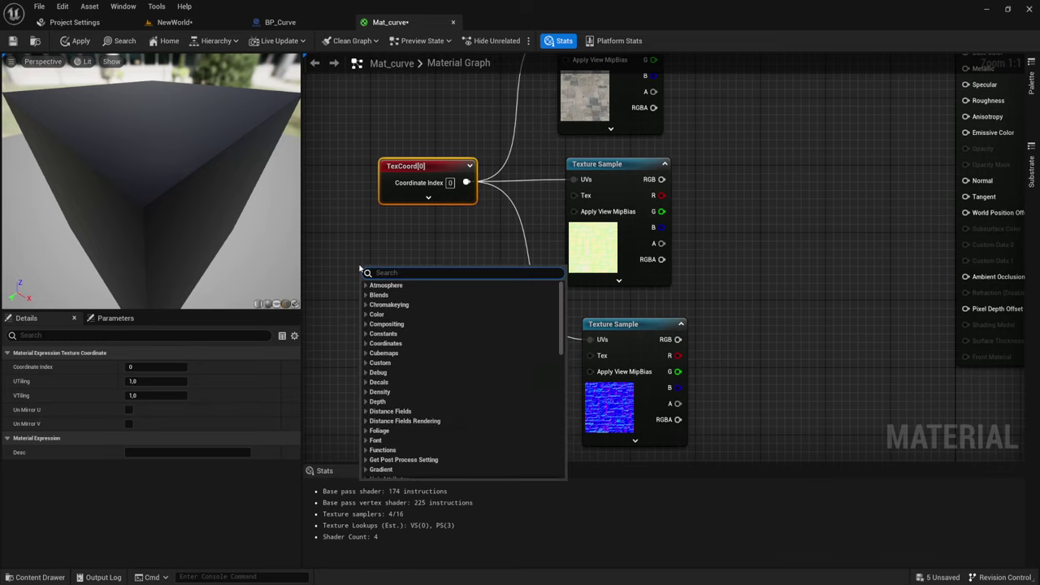
scroll(360, 267, down, 10)
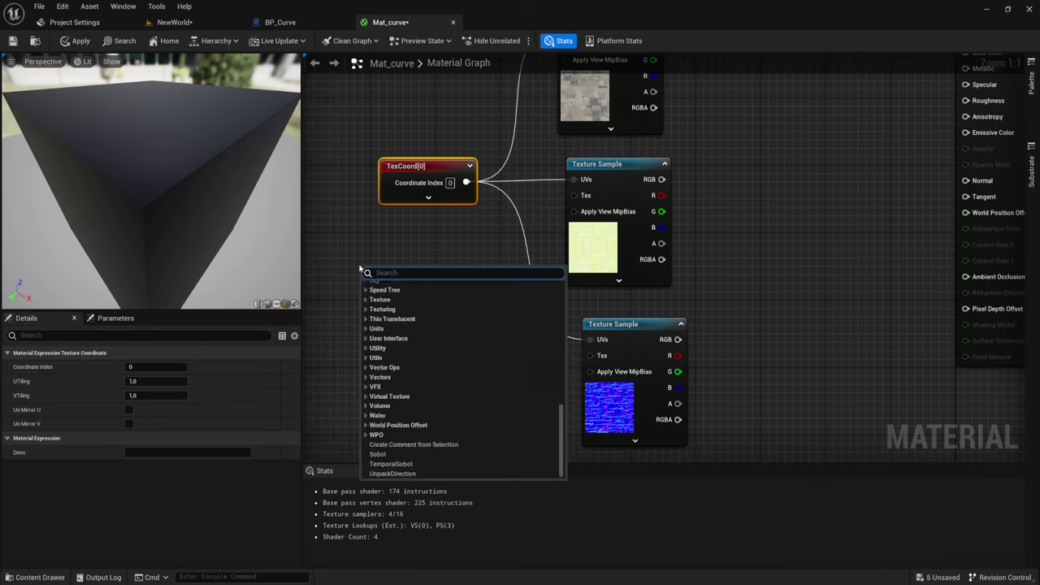
text(coord)
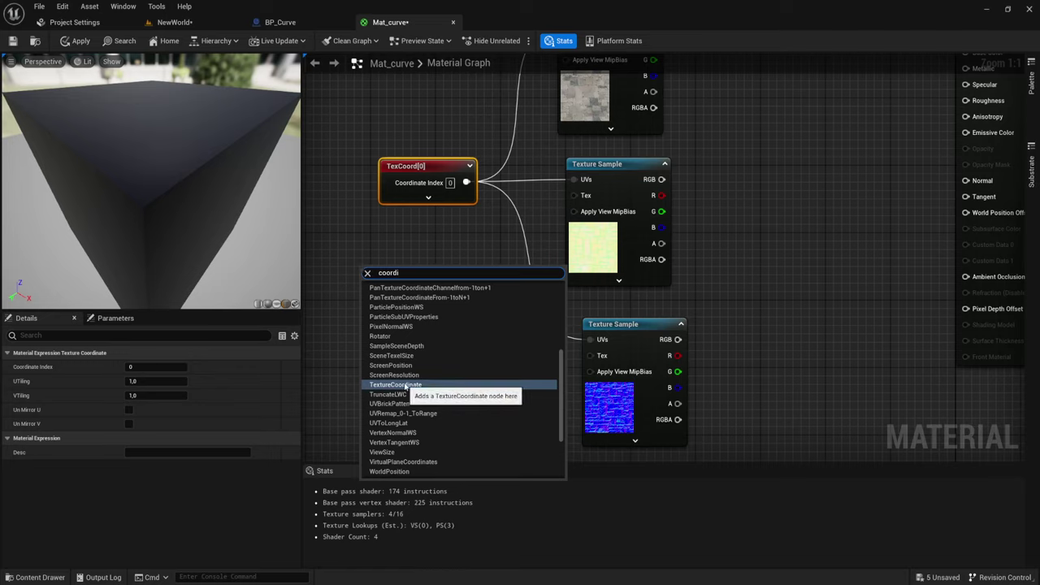
text(i)
click(469, 236)
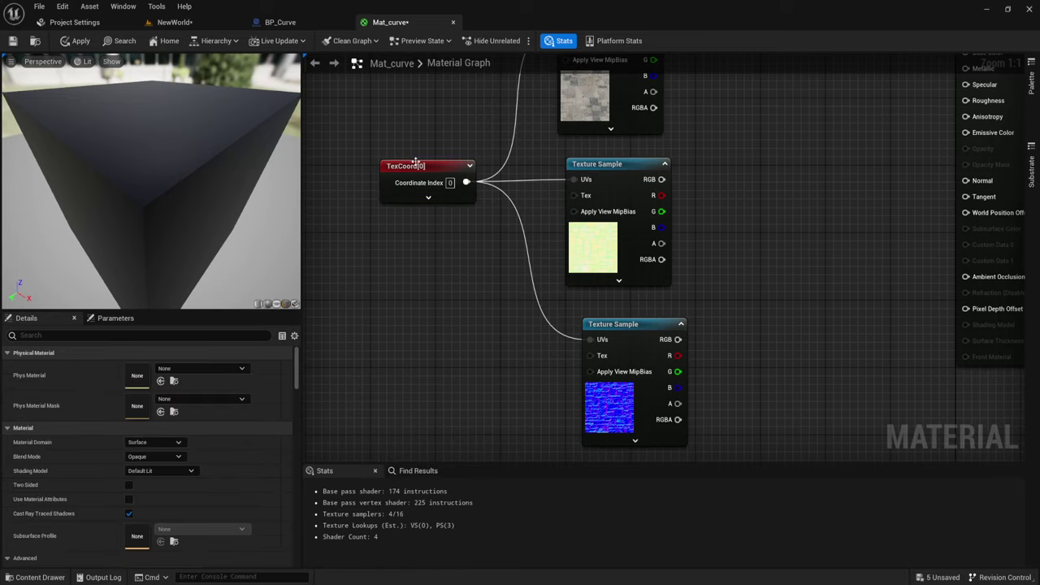
drag(368, 140, 503, 235)
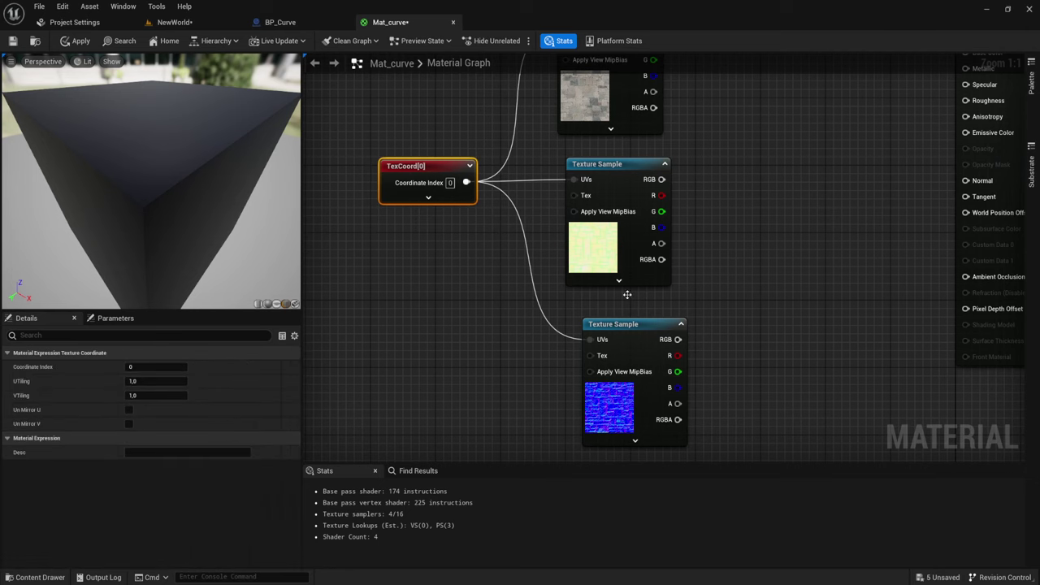
right_drag(845, 252, 744, 321)
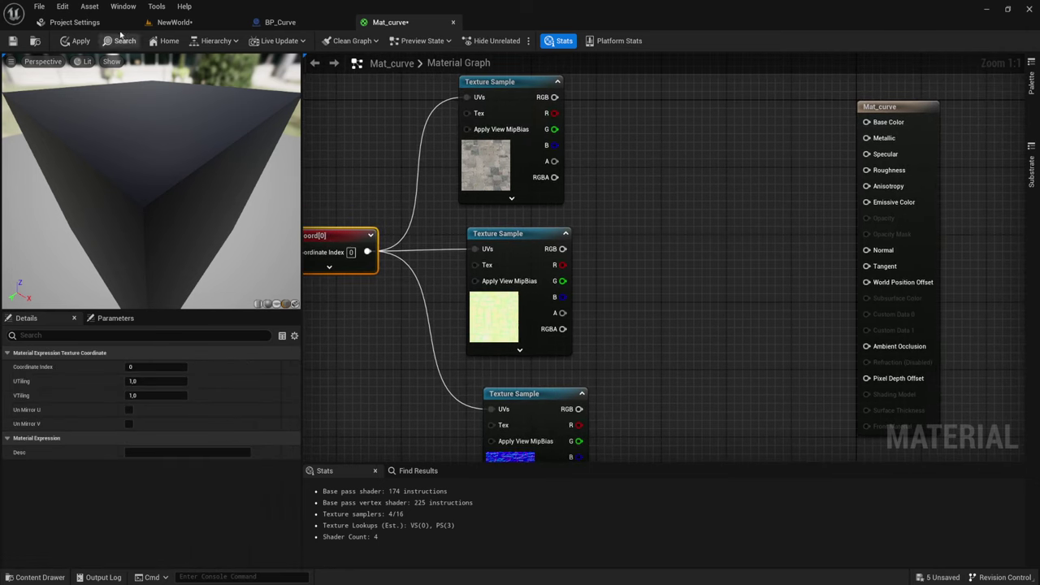
- From NewWorld's Content Browser, create a CurveLinearColor asset and name it CurveMy
click(208, 26)
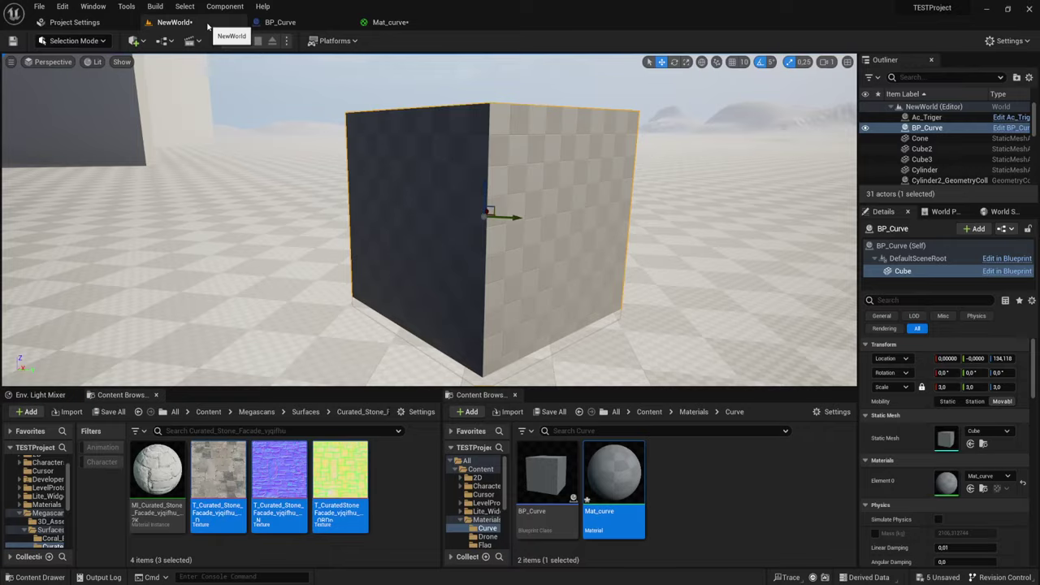
right_click(707, 482)
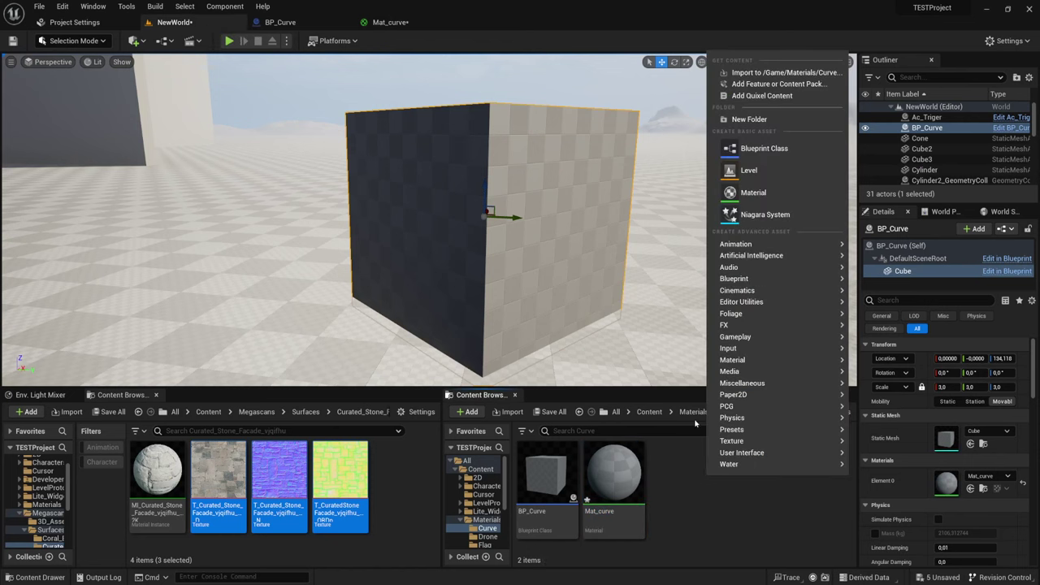
mouse_move(769, 386)
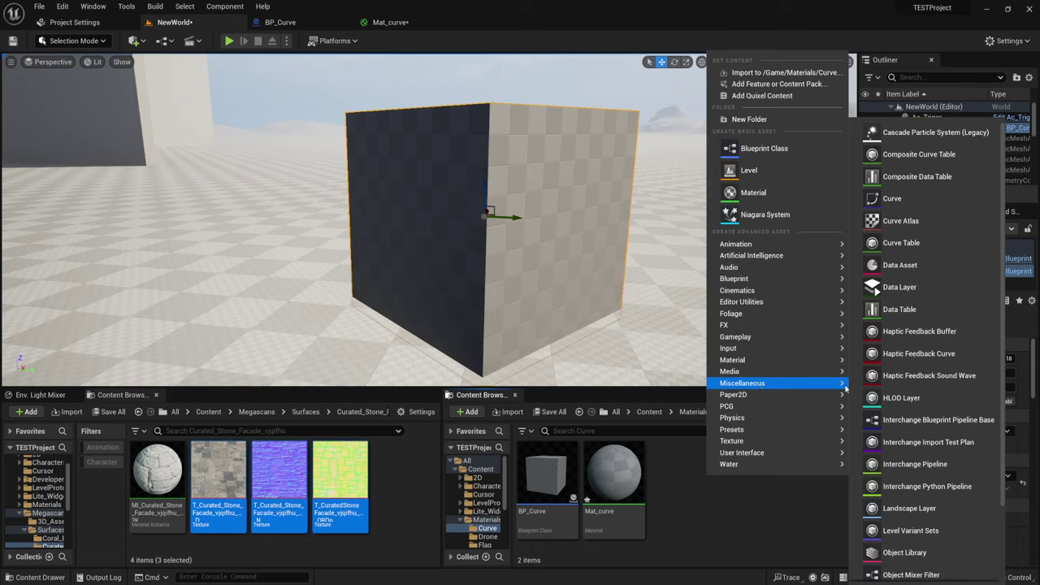
click(902, 200)
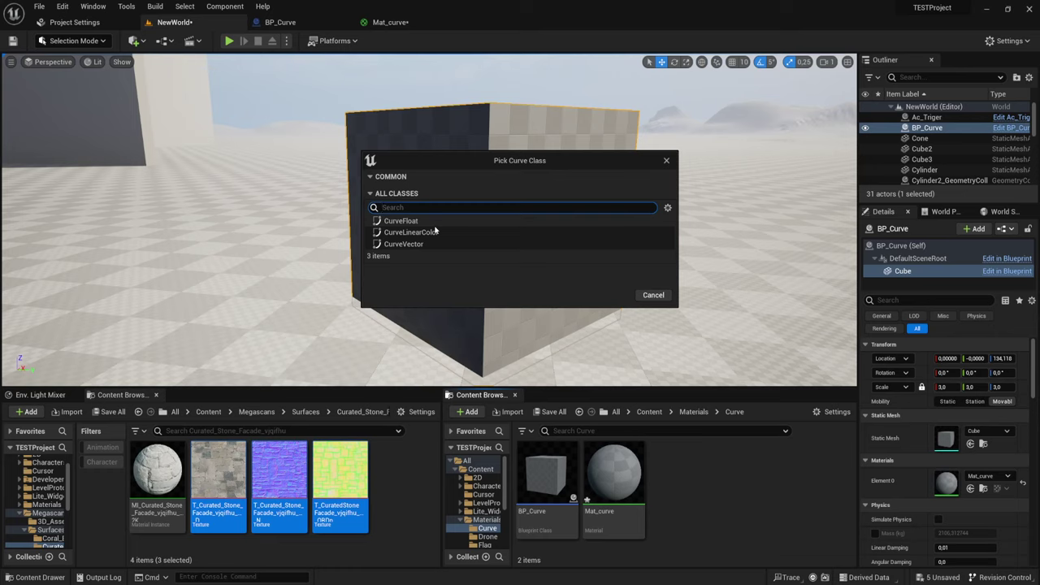
click(436, 232)
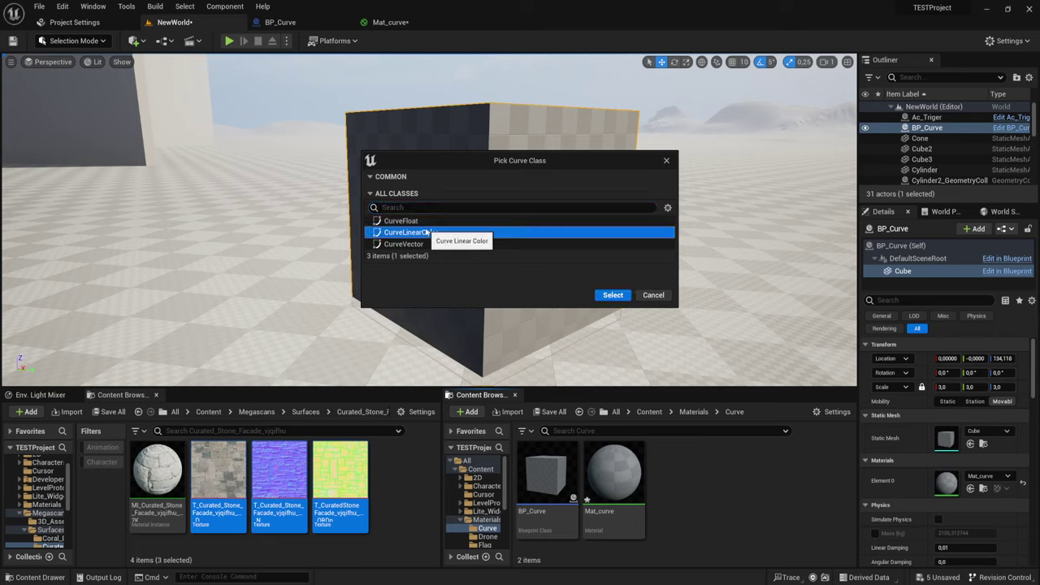
click(613, 296)
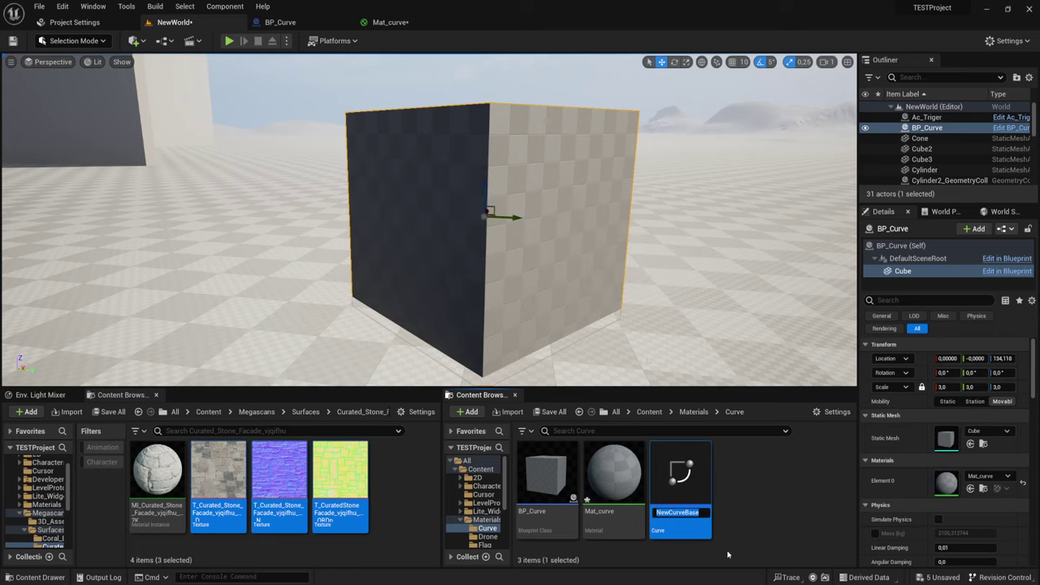
key(BackSpace)
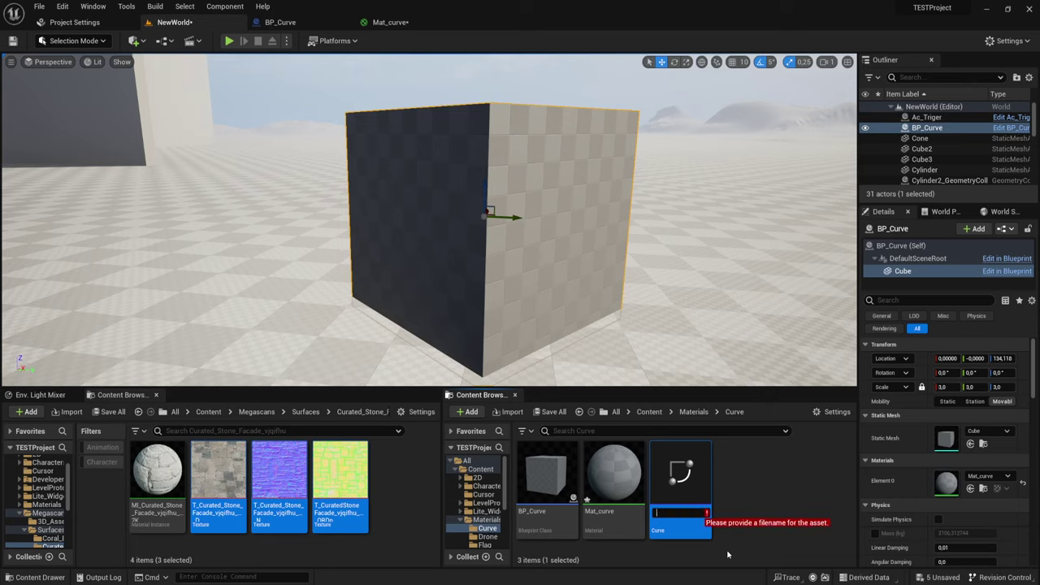
text(CurveMy)
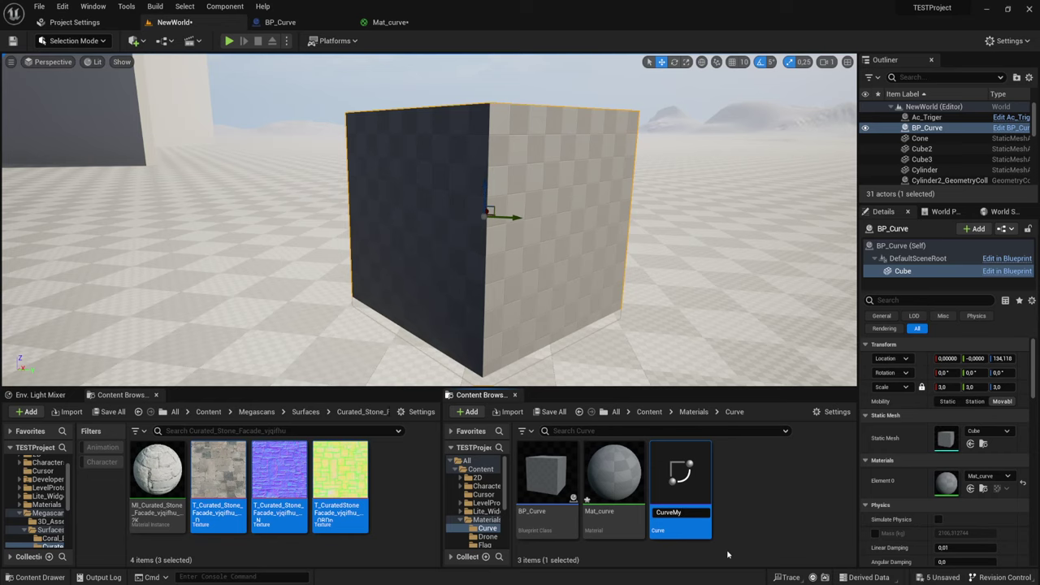
key(Return)
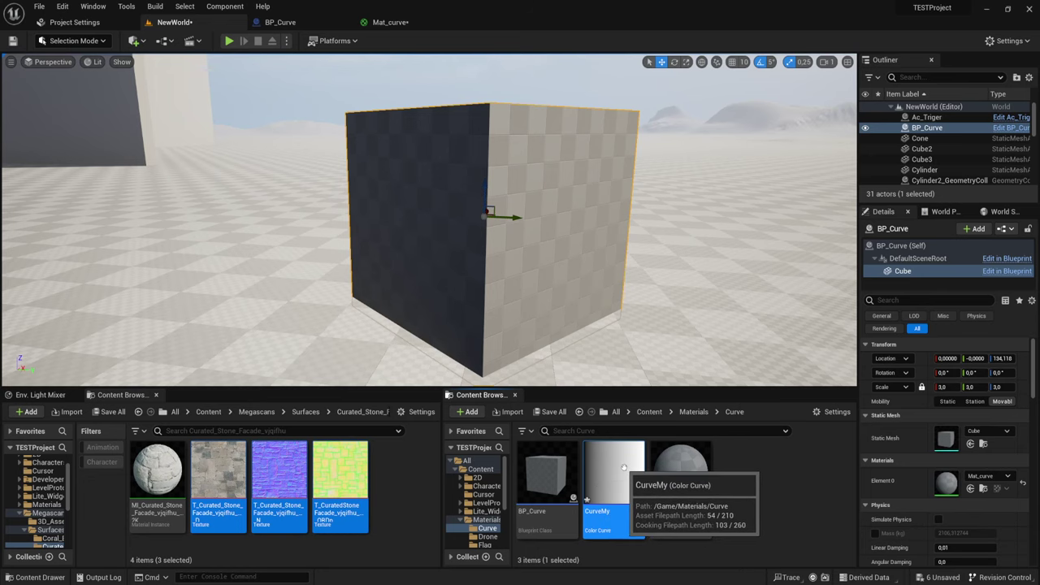
- Open CurveMy in the Curve Editor and fit its curves to the view
double_click(624, 468)
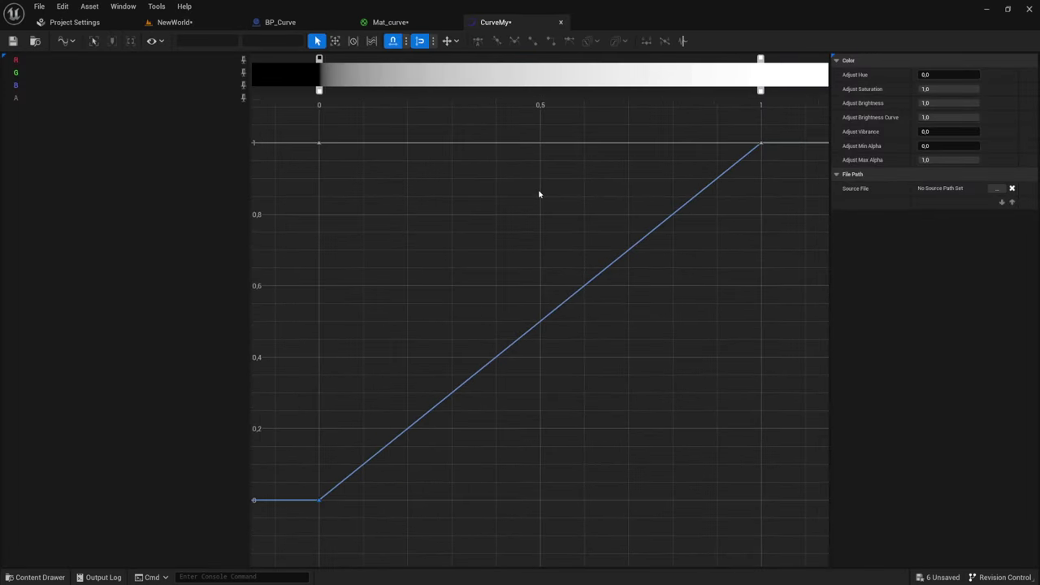
scroll(539, 194, down, 1)
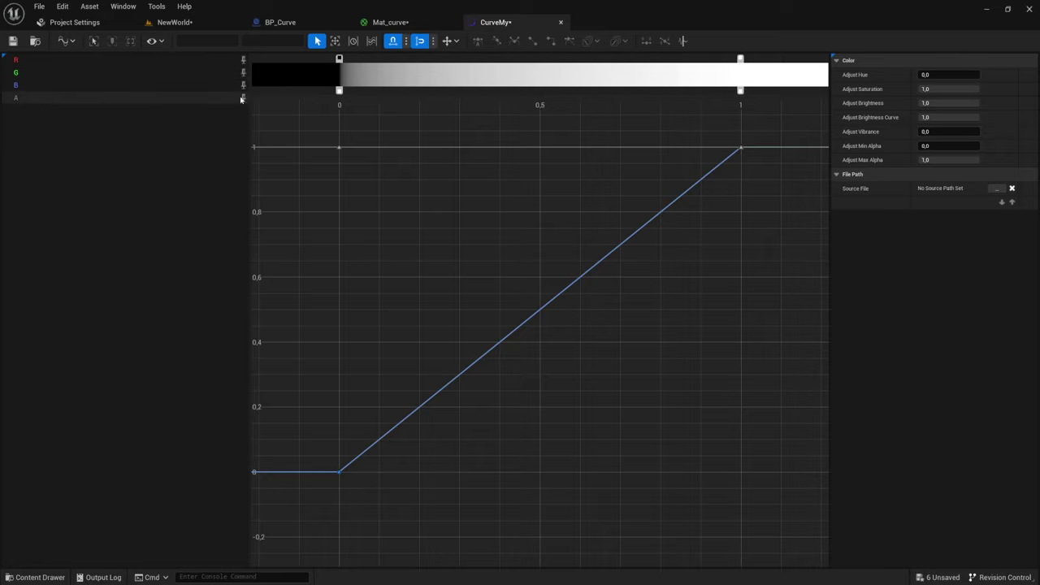
click(243, 61)
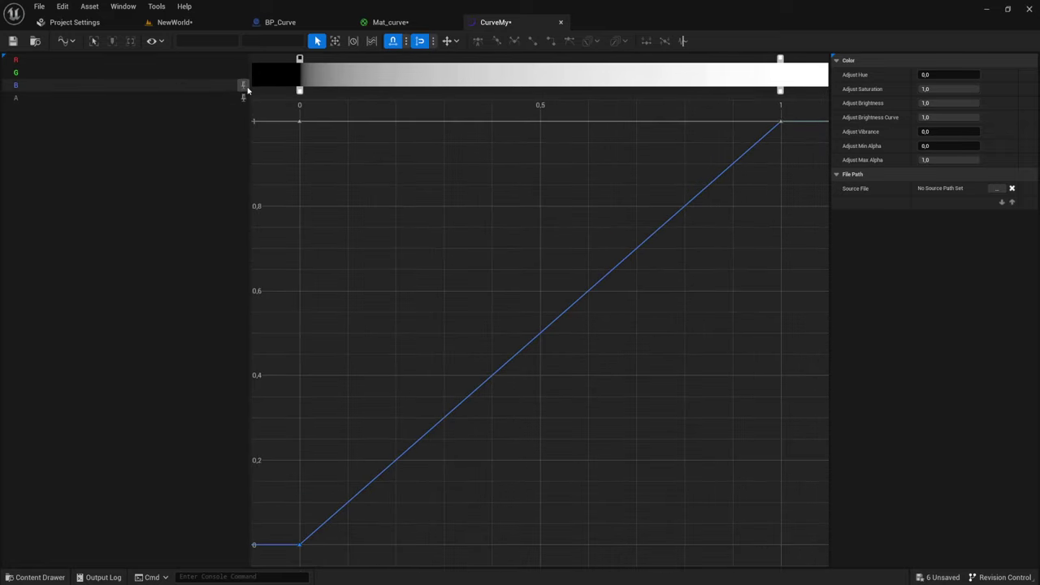
- Isolate the alpha, then blue, then green channel curves to inspect each 0-to-1 ramp
click(243, 96)
click(243, 101)
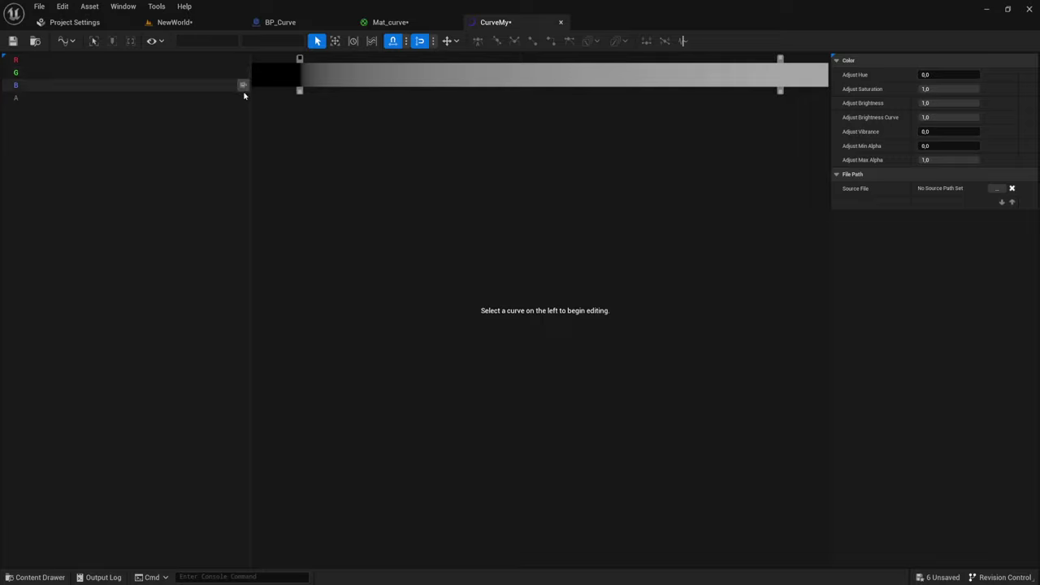
click(244, 97)
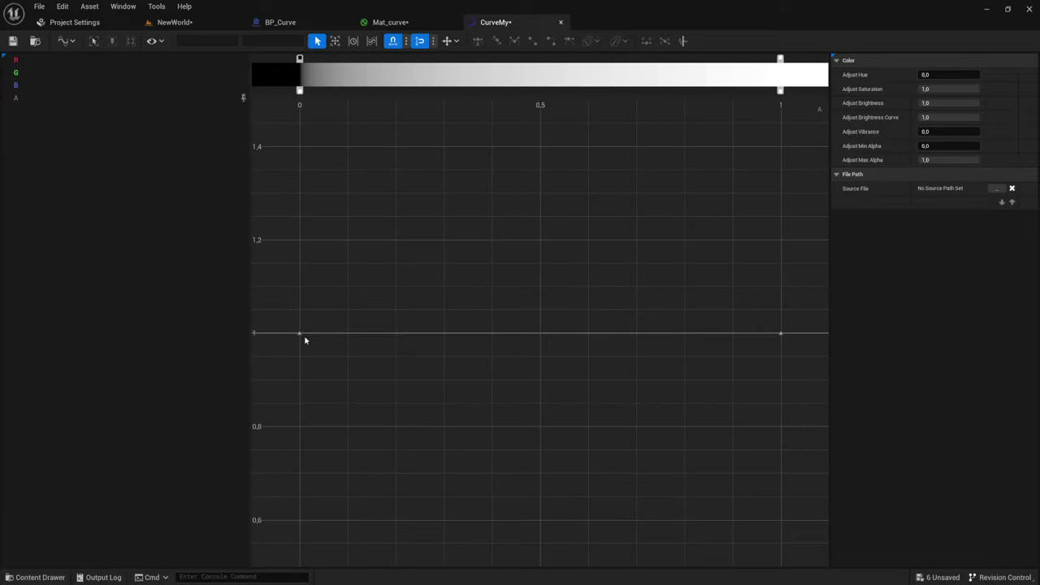
scroll(308, 187, down, 2)
mouse_move(435, 290)
right_down()
mouse_move(446, 244)
mouse_move(463, 238)
right_up()
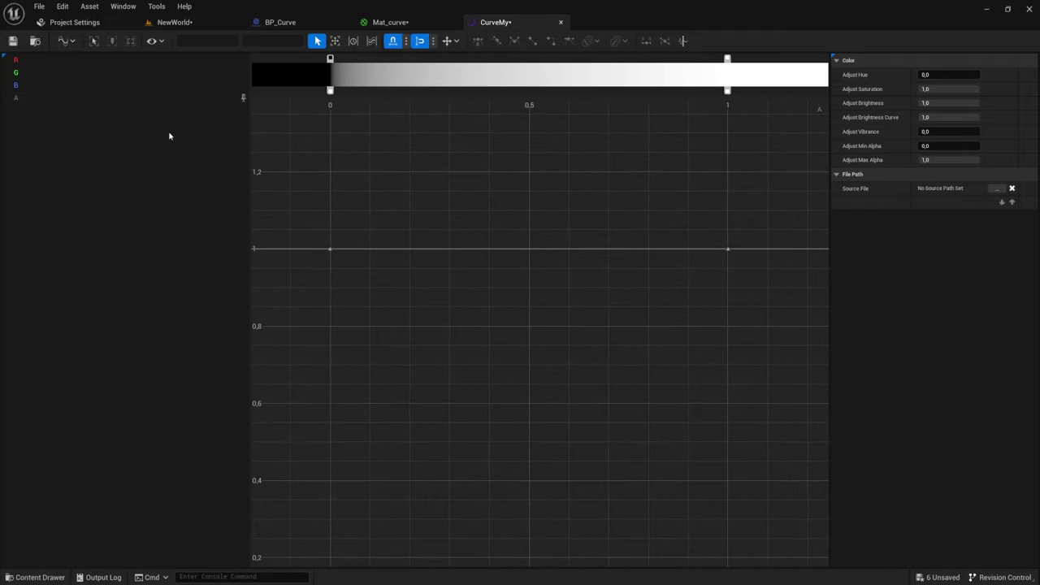
click(243, 86)
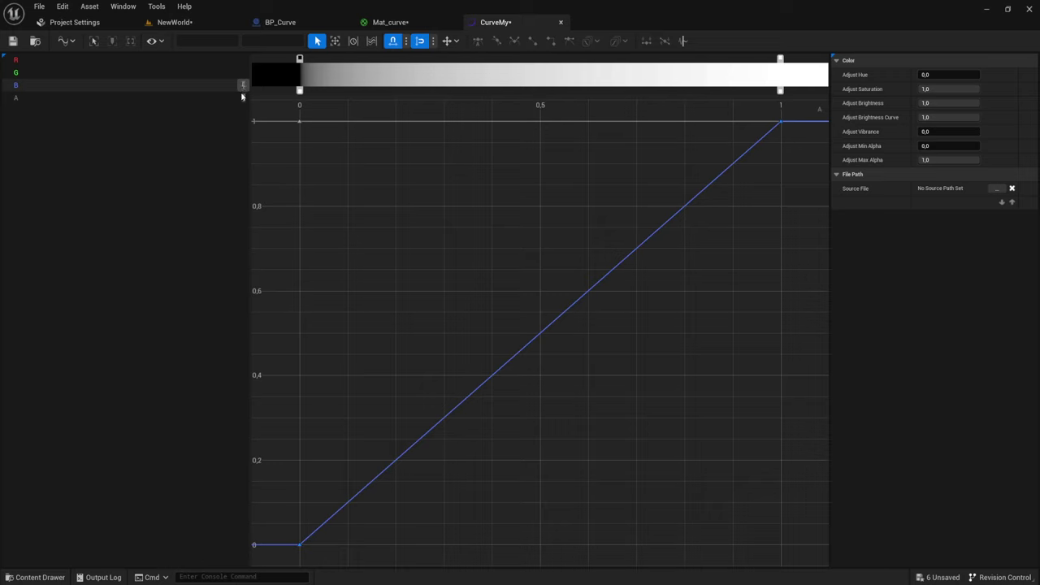
scroll(623, 288, down, 3)
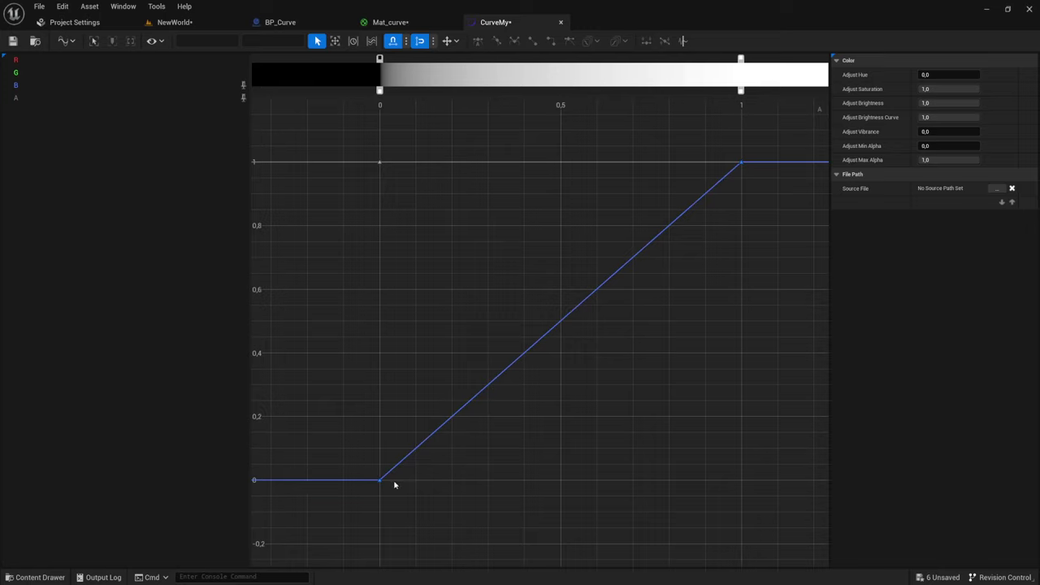
mouse_move(381, 482)
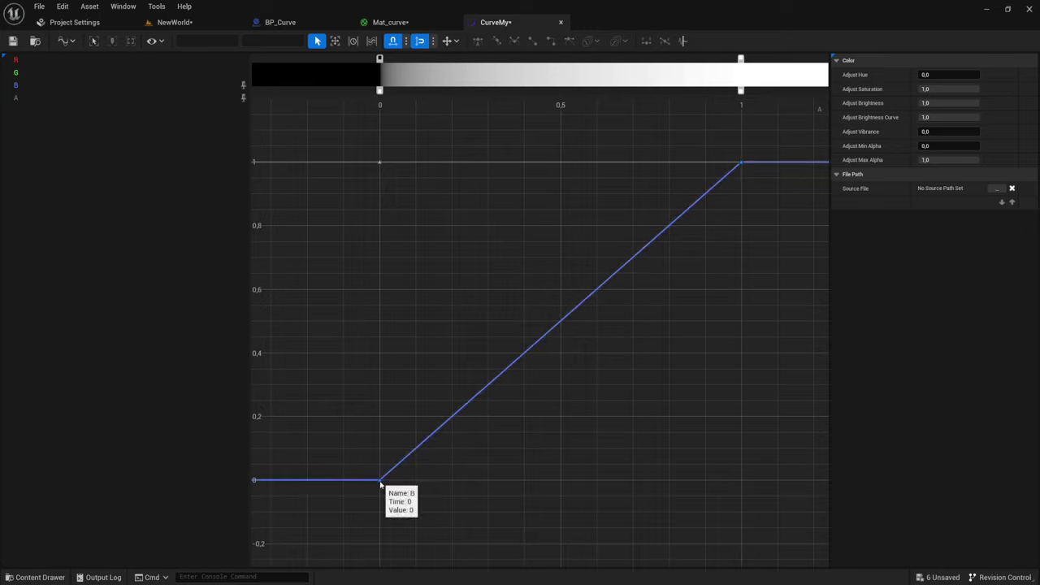
mouse_move(742, 165)
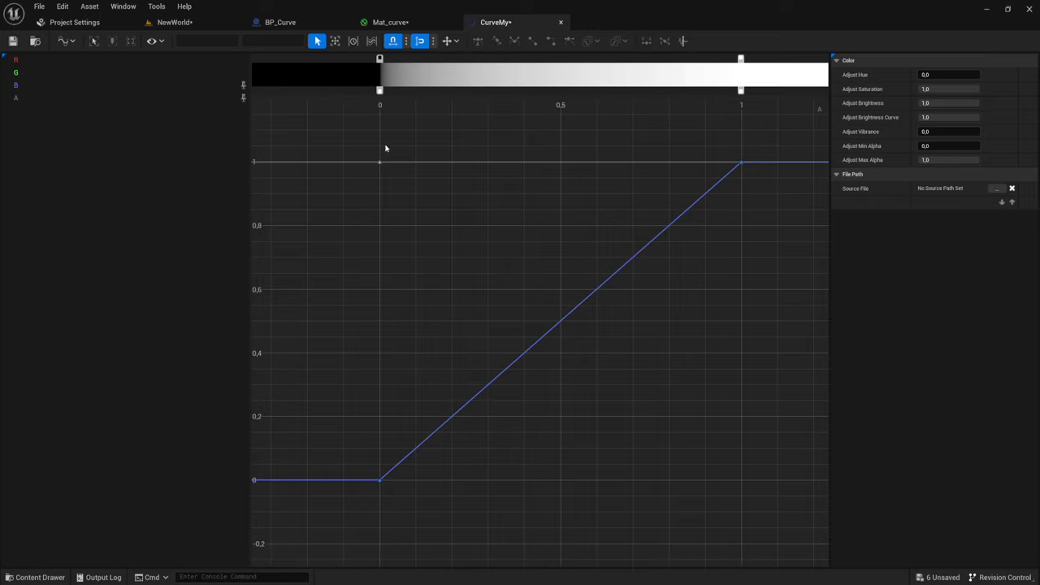
click(242, 73)
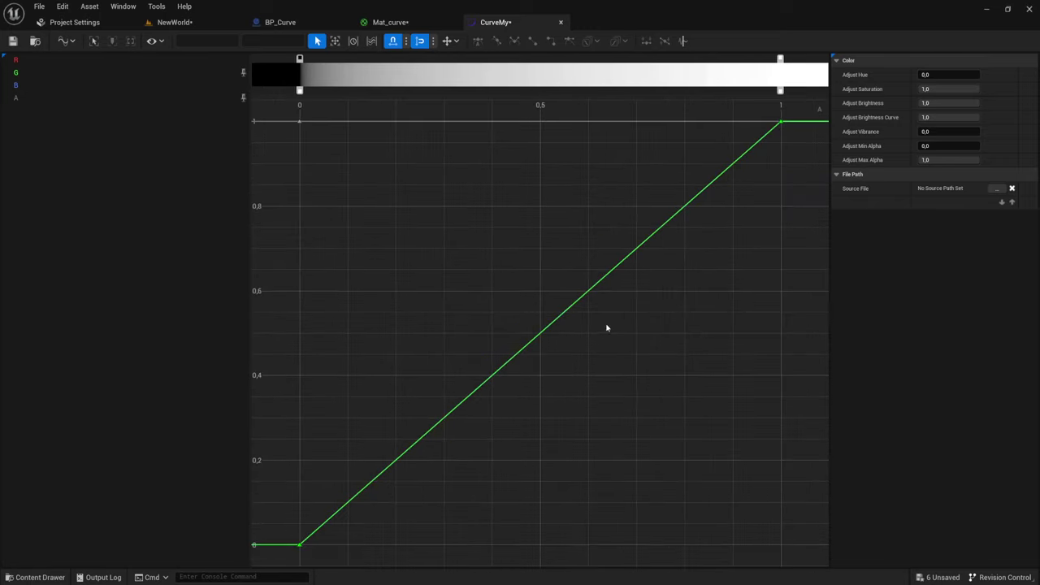
- Add green-channel keys at about time 0.3, value 0 and time 0.5, value 0.5
click(558, 323)
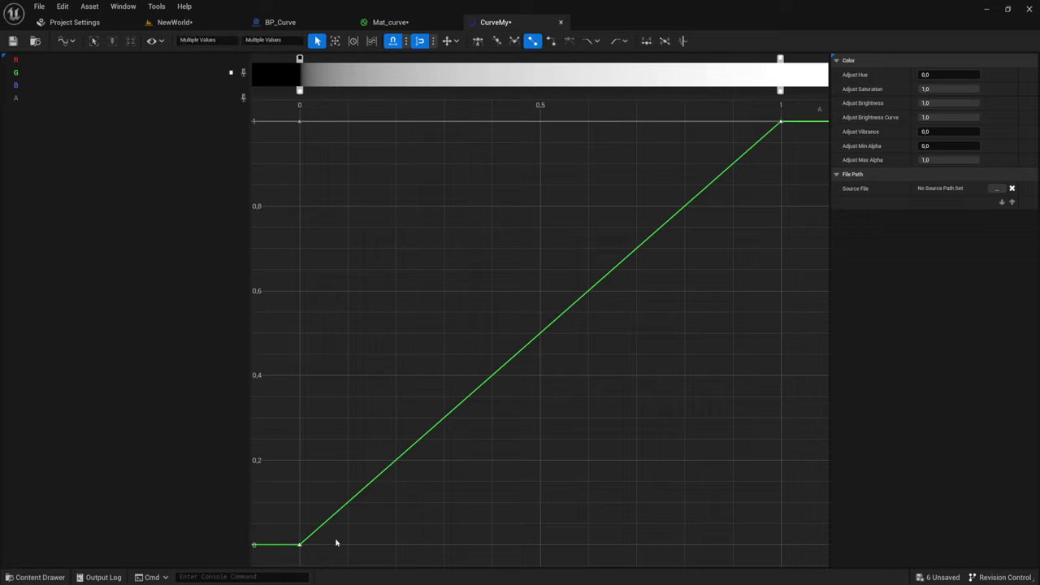
right_click(366, 488)
click(397, 349)
drag(346, 502, 447, 543)
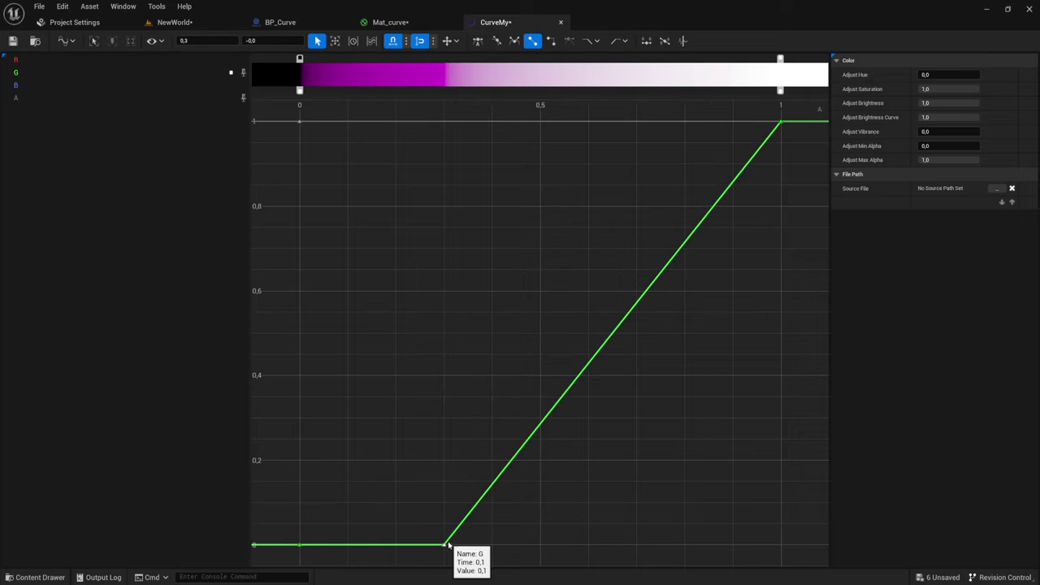
right_click(597, 353)
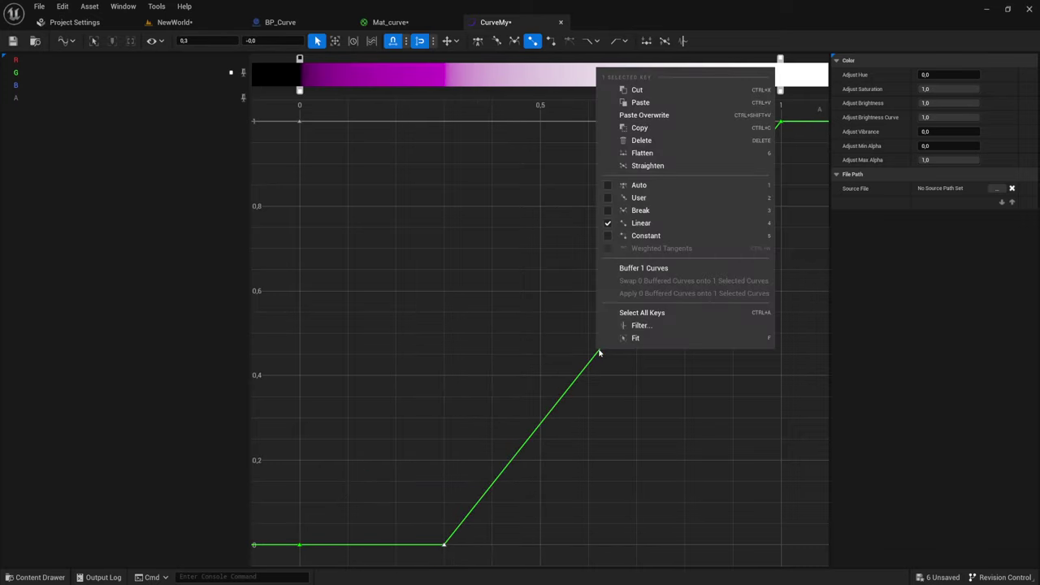
click(516, 342)
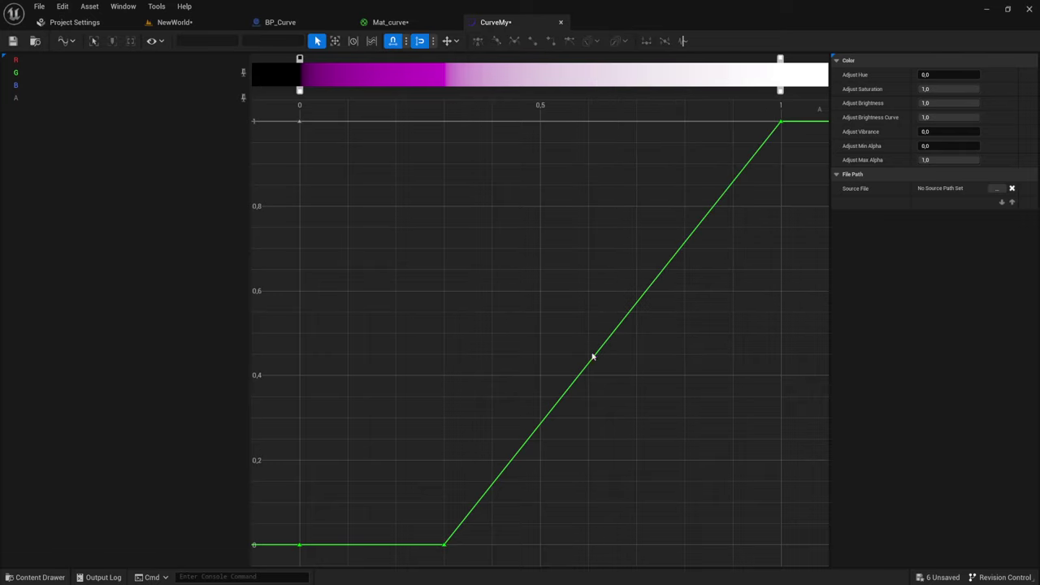
right_click(597, 355)
click(626, 372)
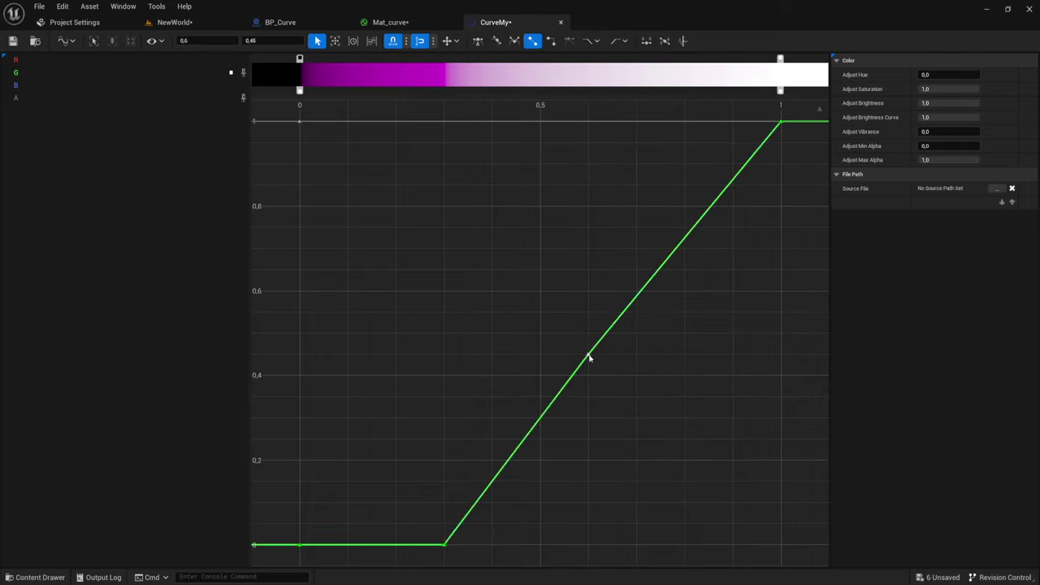
mouse_move(587, 355)
mouse_down()
mouse_move(542, 319)
mouse_move(542, 341)
mouse_up()
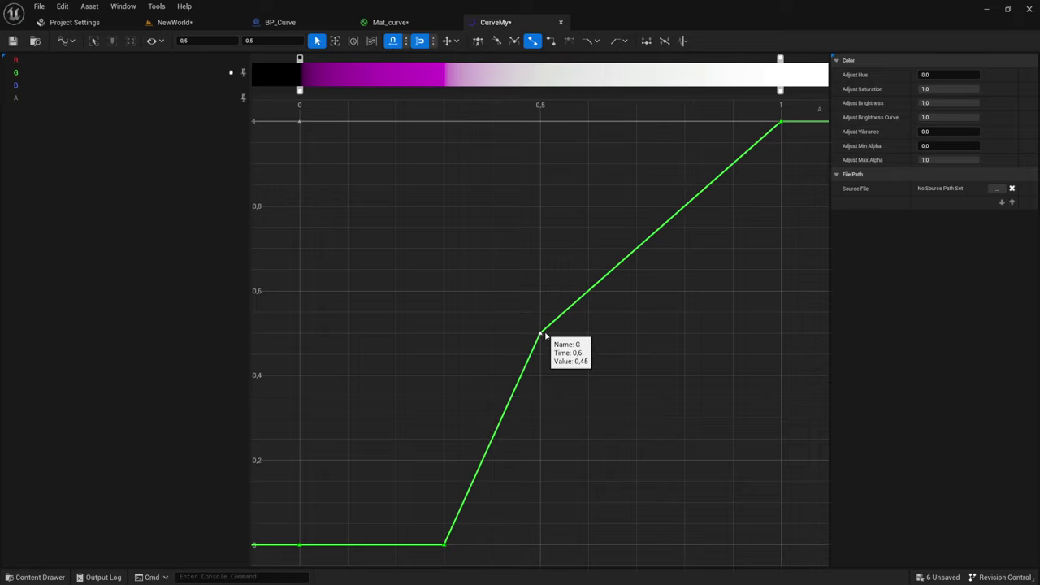
- Add two more green keys near time 0.8, one pulled near 0 and one raised to 0.9
right_click(707, 188)
click(720, 209)
drag(684, 206, 636, 522)
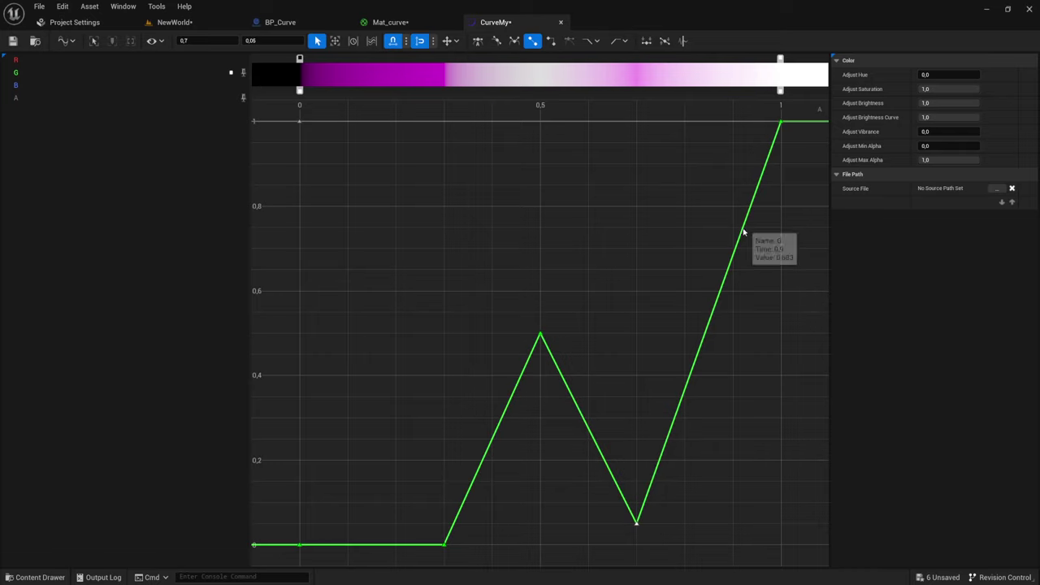
right_click(739, 234)
click(753, 248)
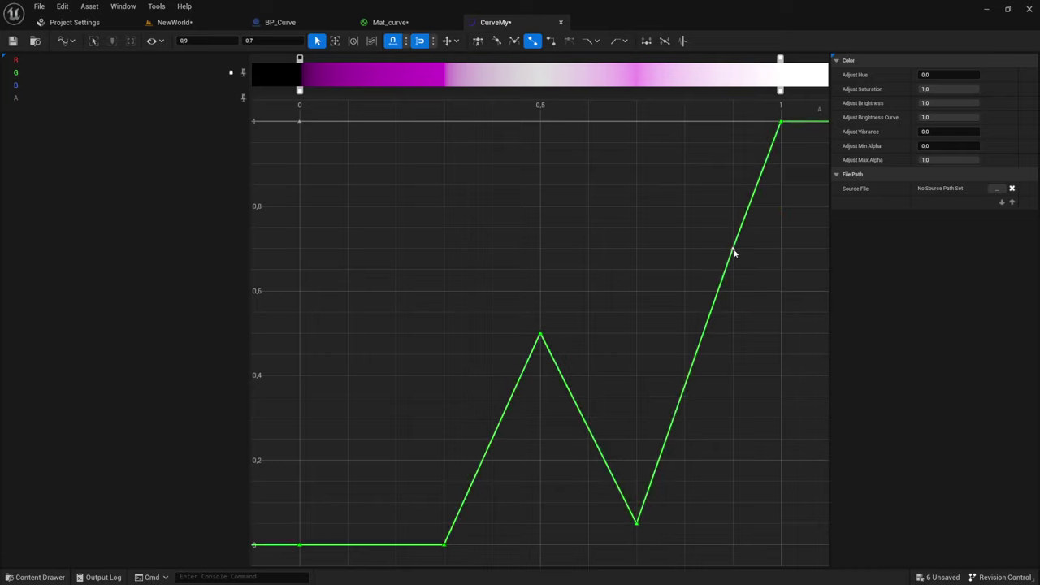
drag(733, 247, 684, 164)
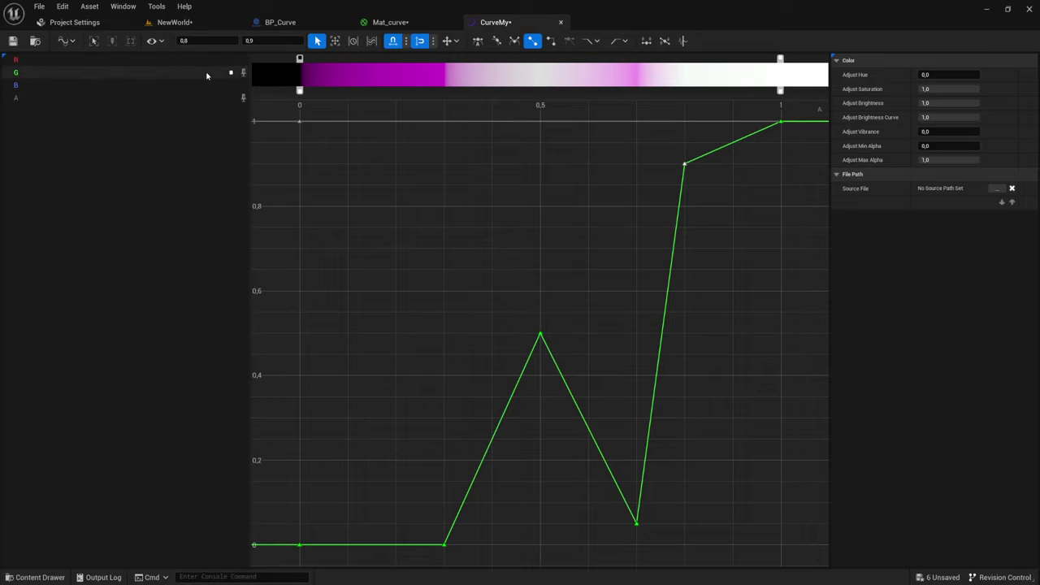
- Show only the blue channel and add a key at time 0.2 pulled down to 0
click(243, 74)
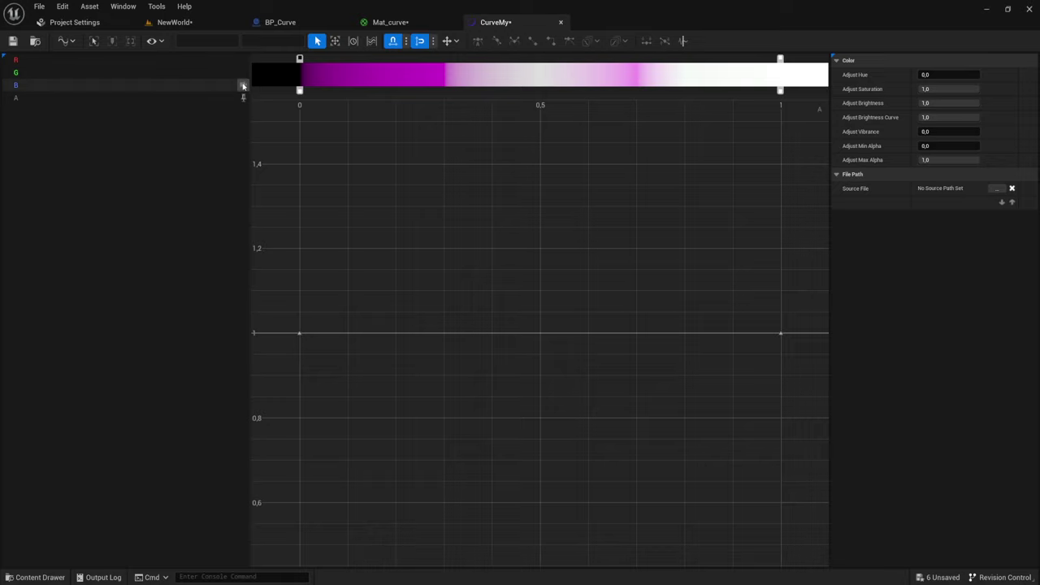
click(243, 85)
scroll(729, 343, down, 2)
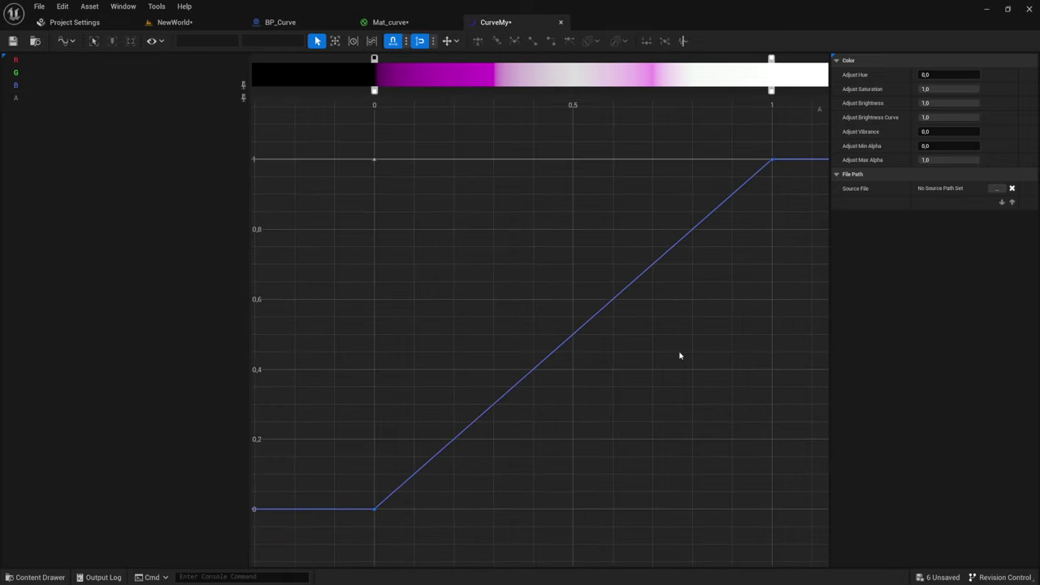
right_drag(680, 355, 636, 311)
right_click(392, 413)
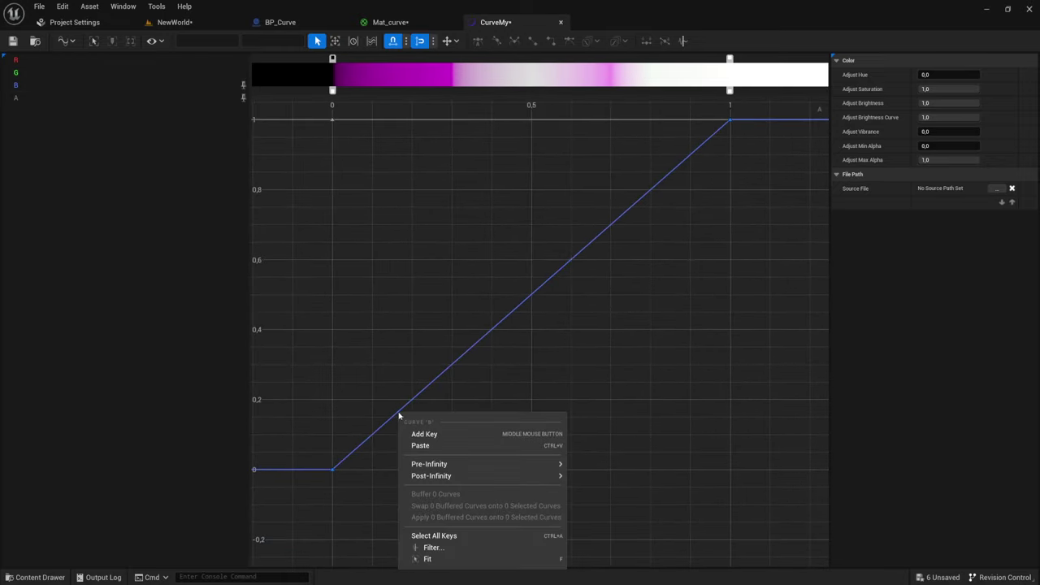
click(438, 432)
drag(411, 401, 412, 469)
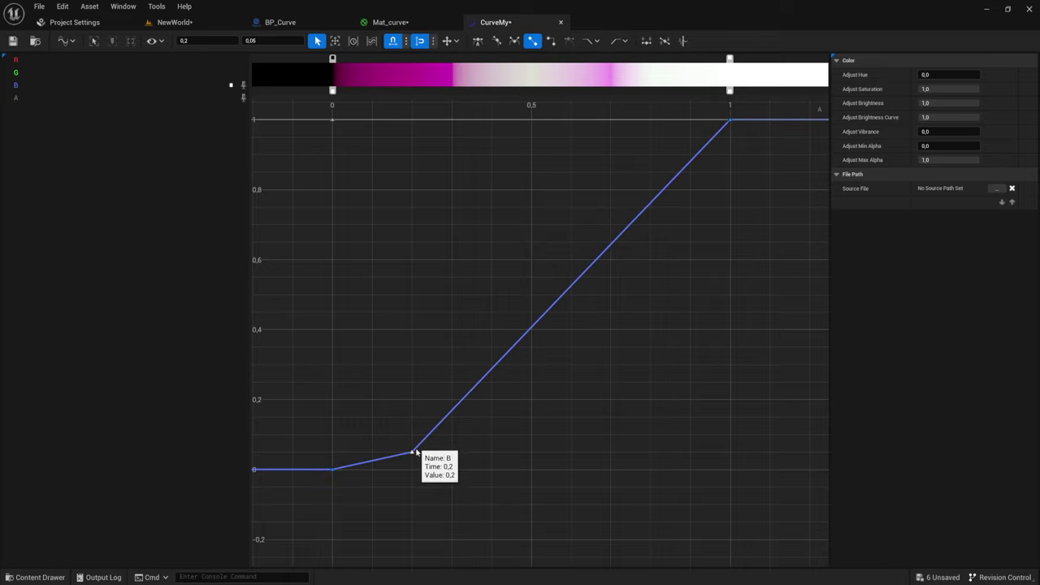
- Add a blue peak at about time 0.4, value 0.9, and drop the 0.7 and end keys to 0
right_click(532, 348)
click(543, 362)
drag(532, 348, 491, 154)
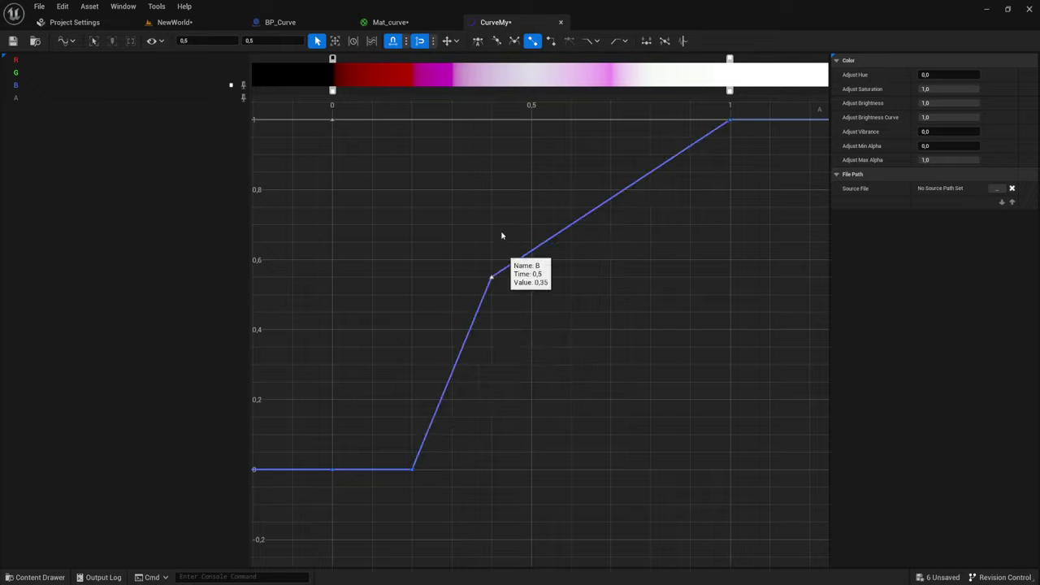
right_click(620, 141)
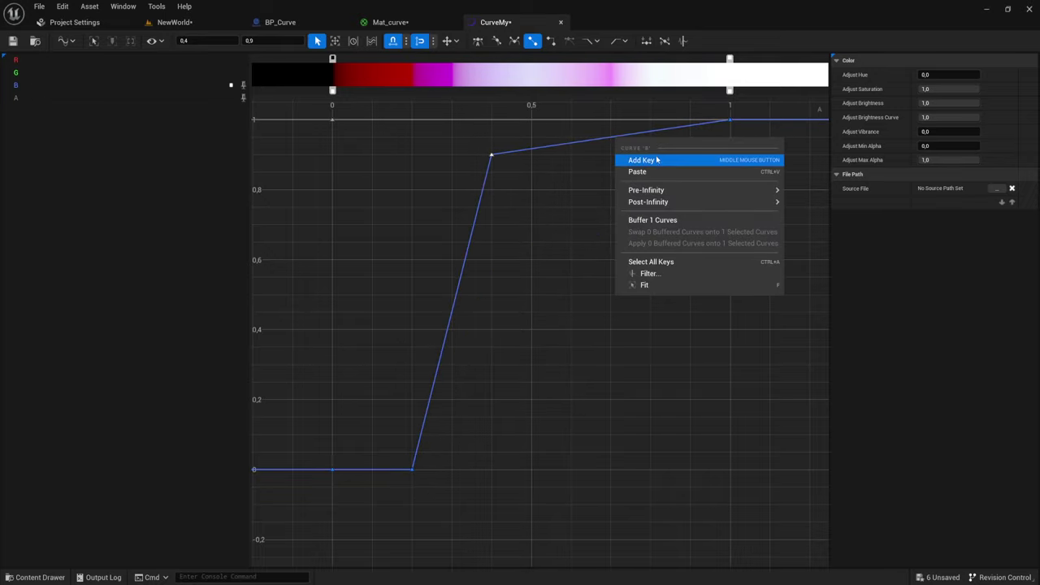
click(638, 160)
mouse_move(614, 139)
mouse_down()
mouse_move(637, 453)
mouse_move(598, 470)
mouse_up()
drag(730, 119, 726, 484)
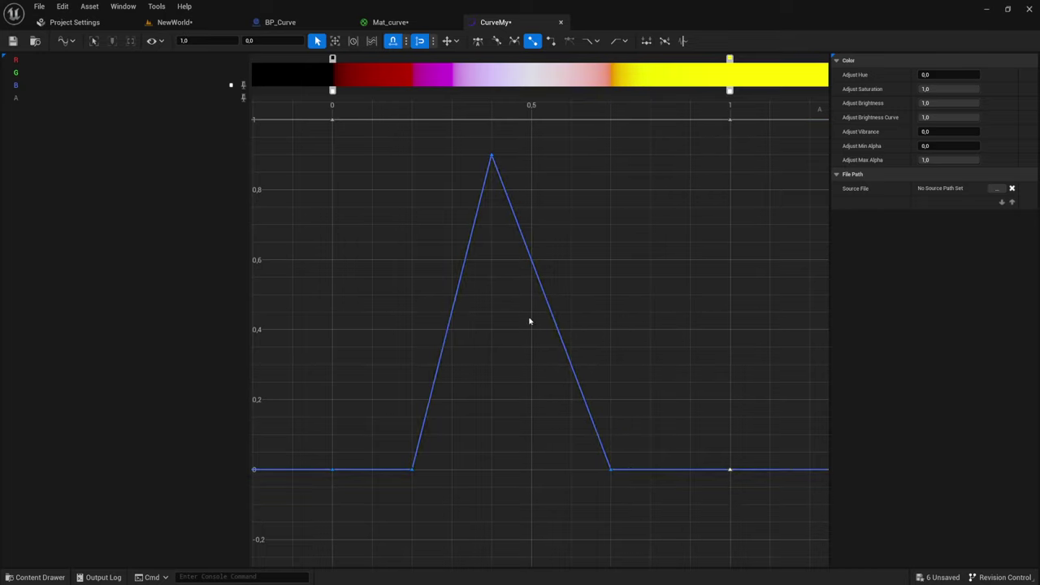
click(243, 60)
- On the red channel, add a key at time 0.2, value 0 and a peak at 0.3, value 0.65
click(243, 84)
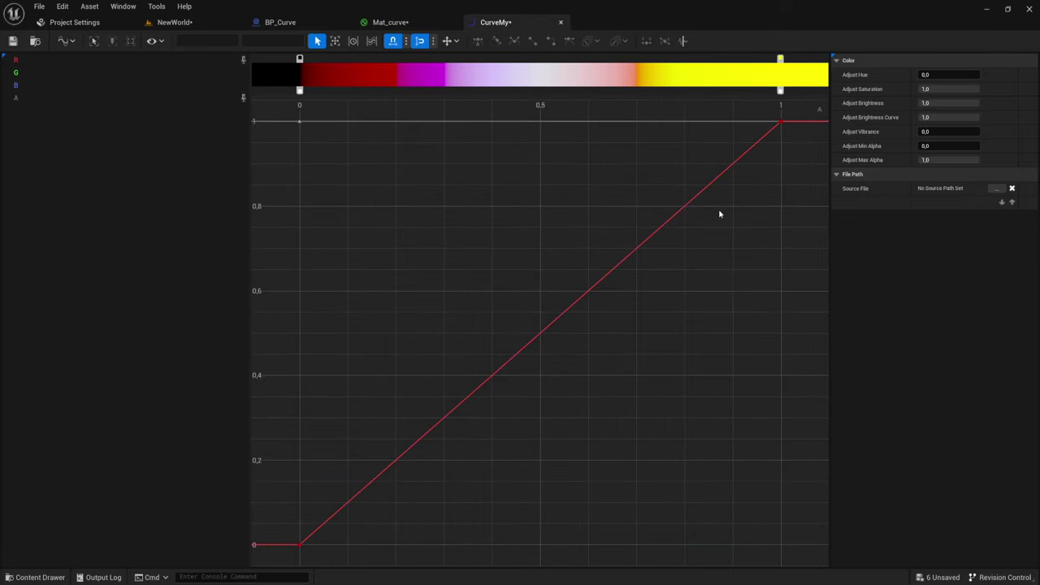
scroll(719, 214, down, 1)
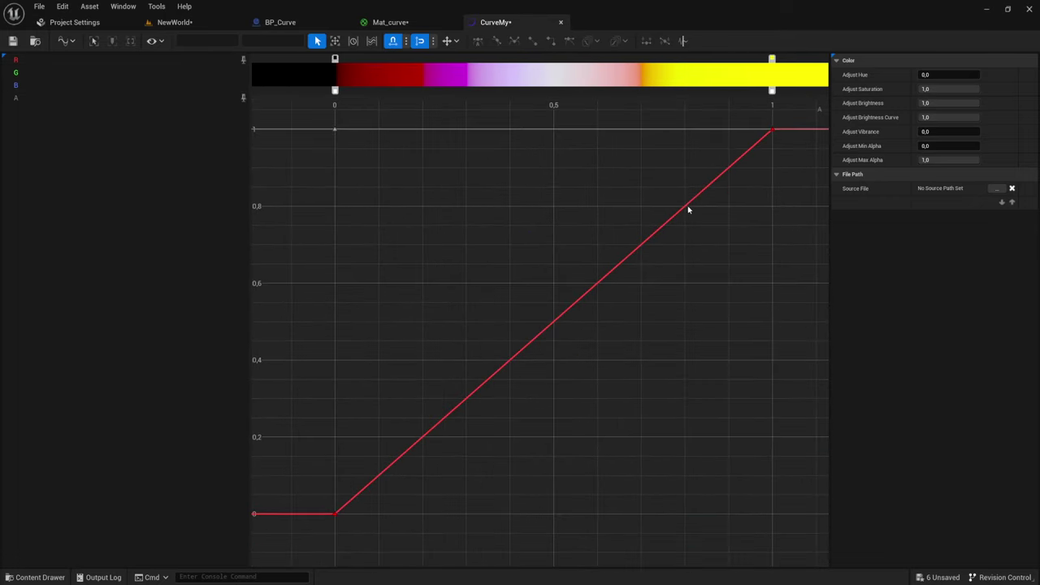
right_click(399, 462)
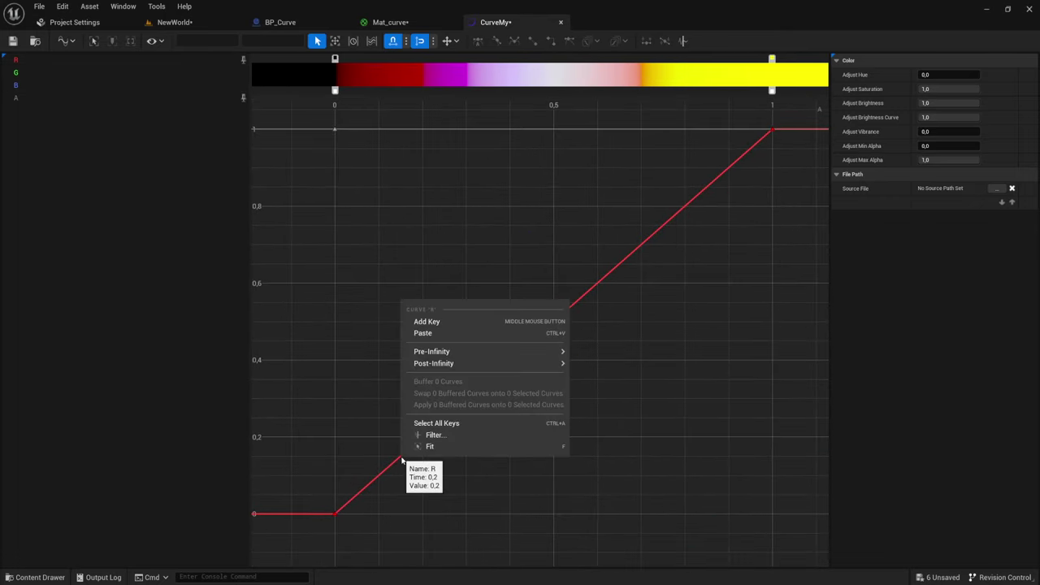
click(455, 323)
drag(423, 440, 423, 514)
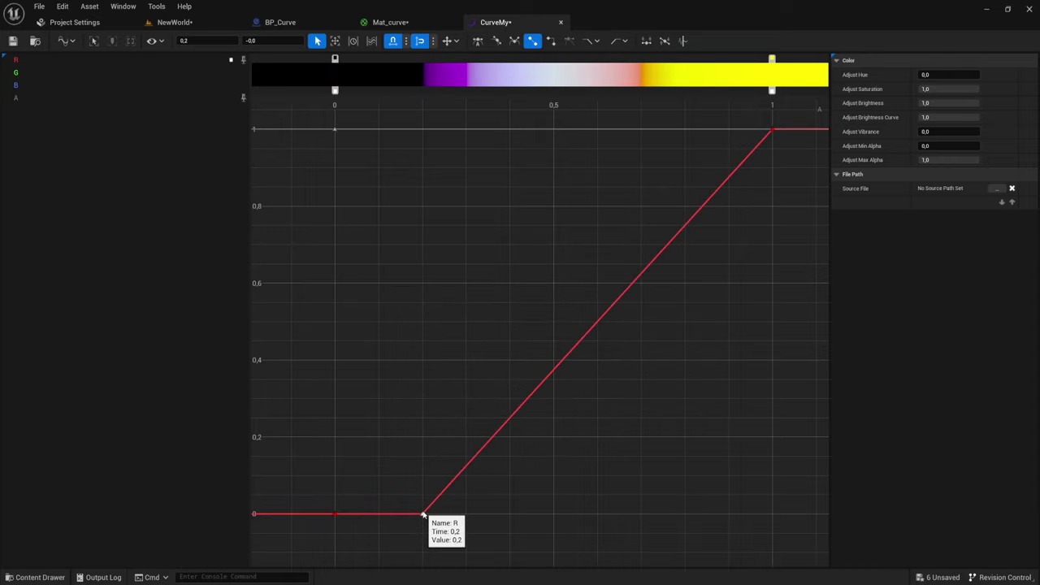
right_click(595, 325)
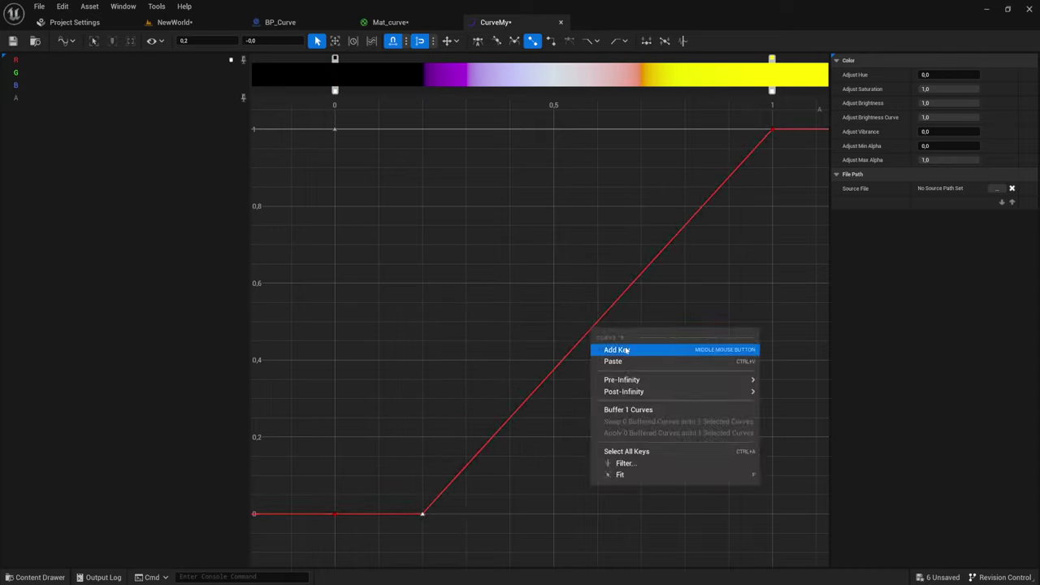
click(606, 347)
drag(597, 325, 465, 264)
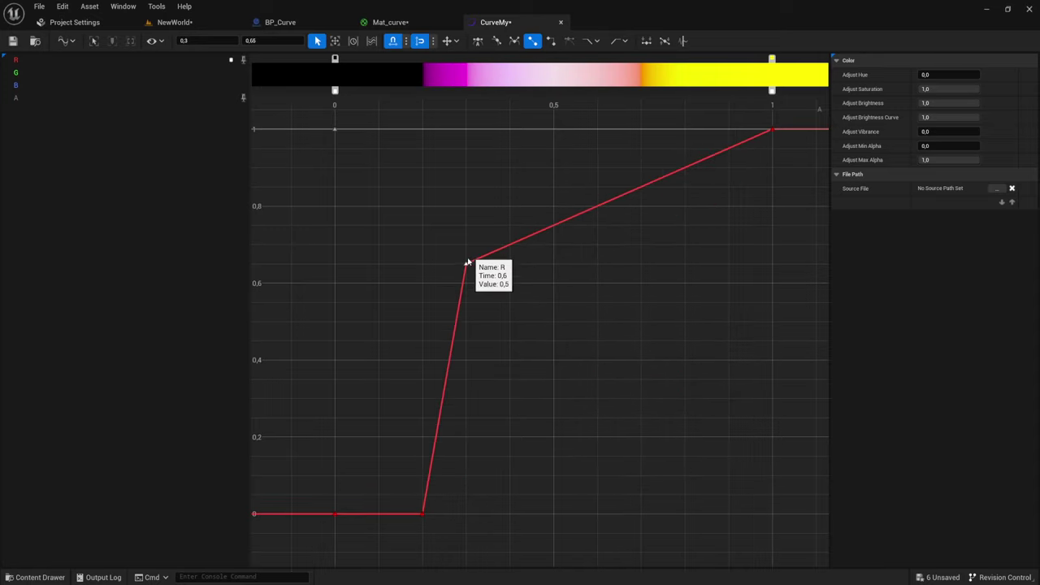
- Add red keys at 0.6, value 0.35 and 0.8, value 1, drop the end key to 0, and fit the view
right_click(599, 207)
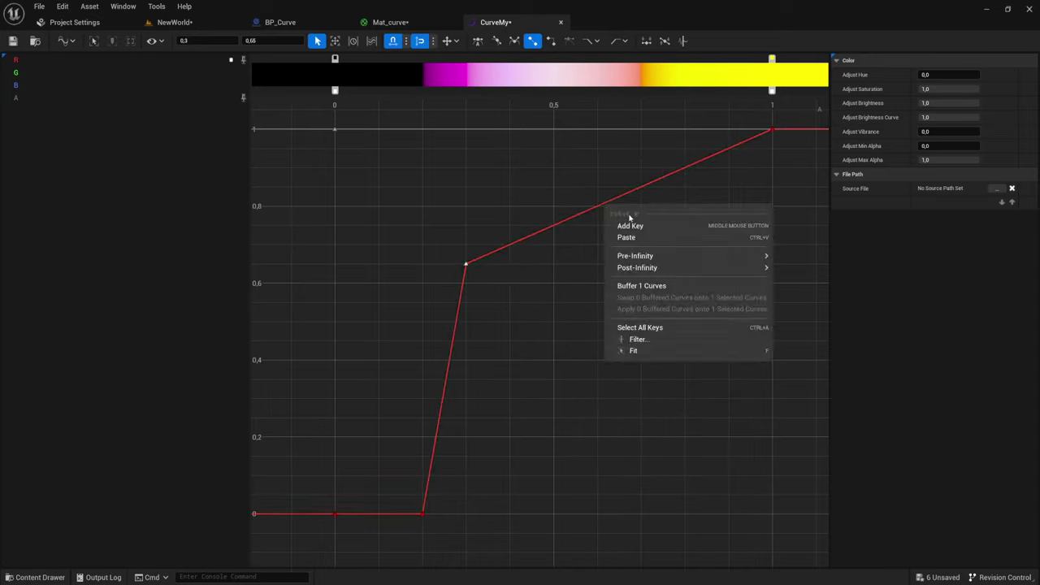
click(622, 225)
drag(597, 208, 597, 379)
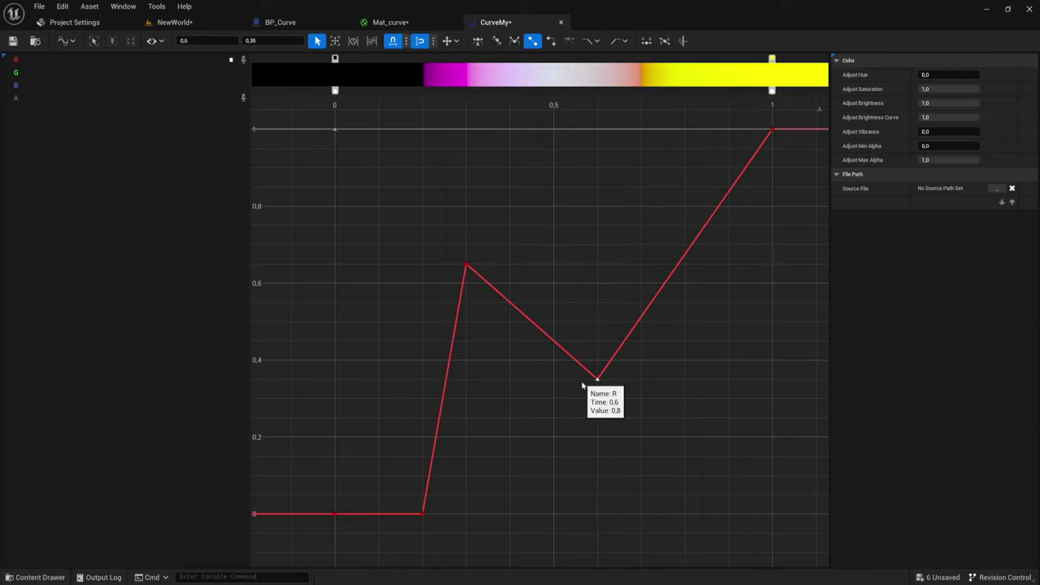
right_click(691, 242)
click(697, 235)
right_click(696, 235)
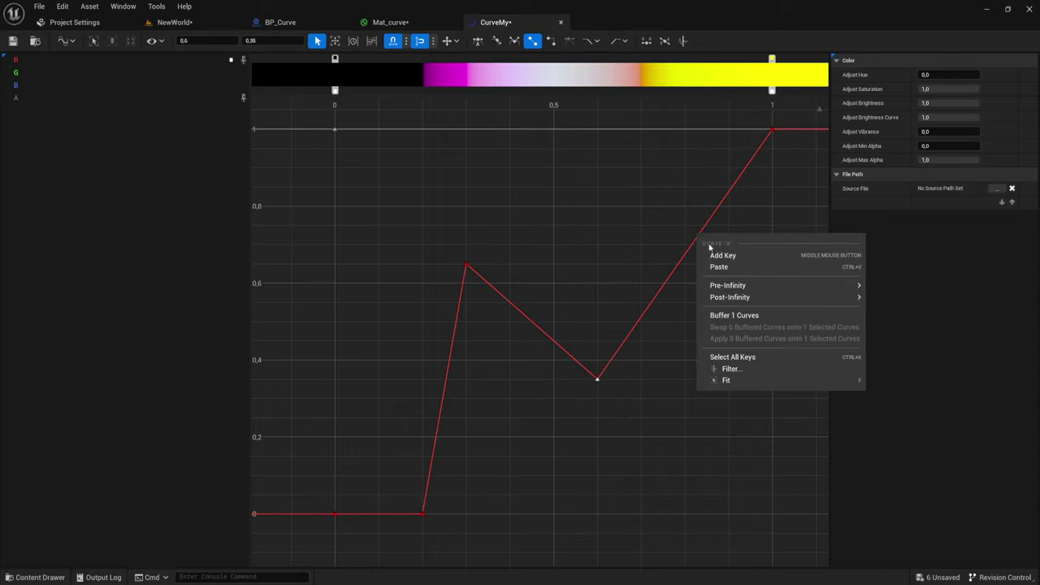
click(707, 248)
drag(680, 250, 685, 130)
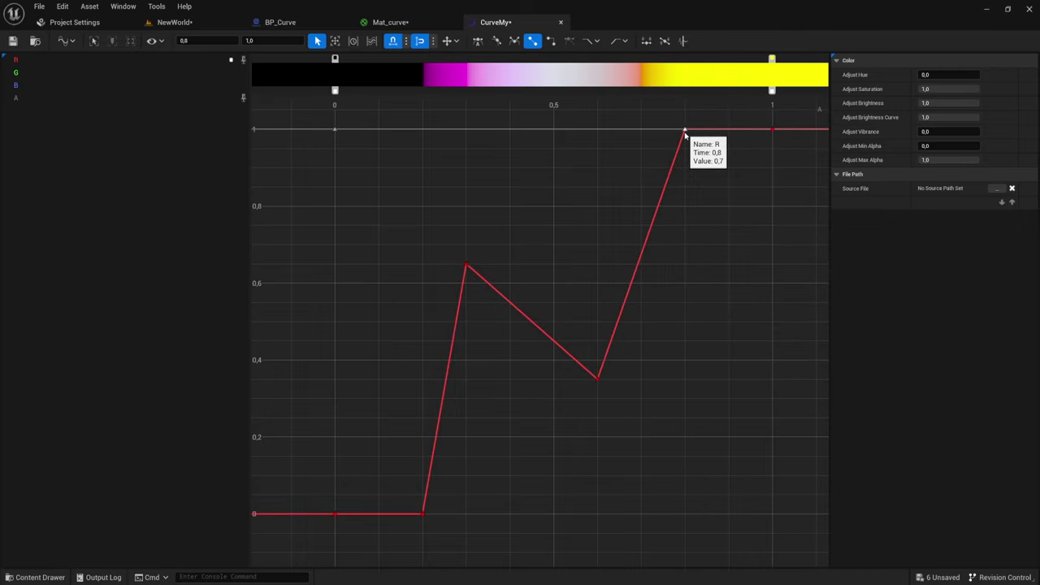
click(772, 130)
drag(770, 146, 729, 528)
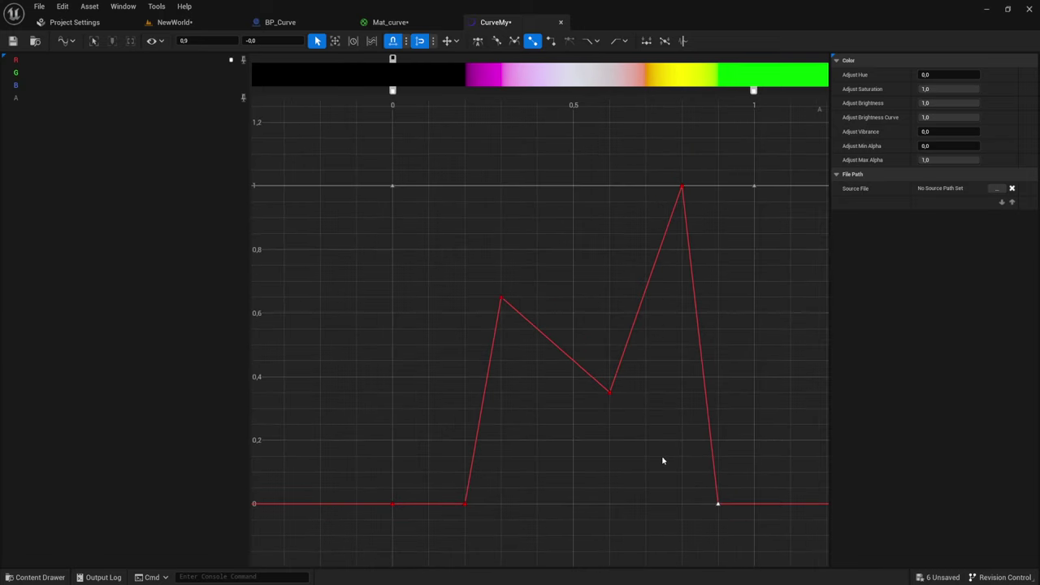
key(f)
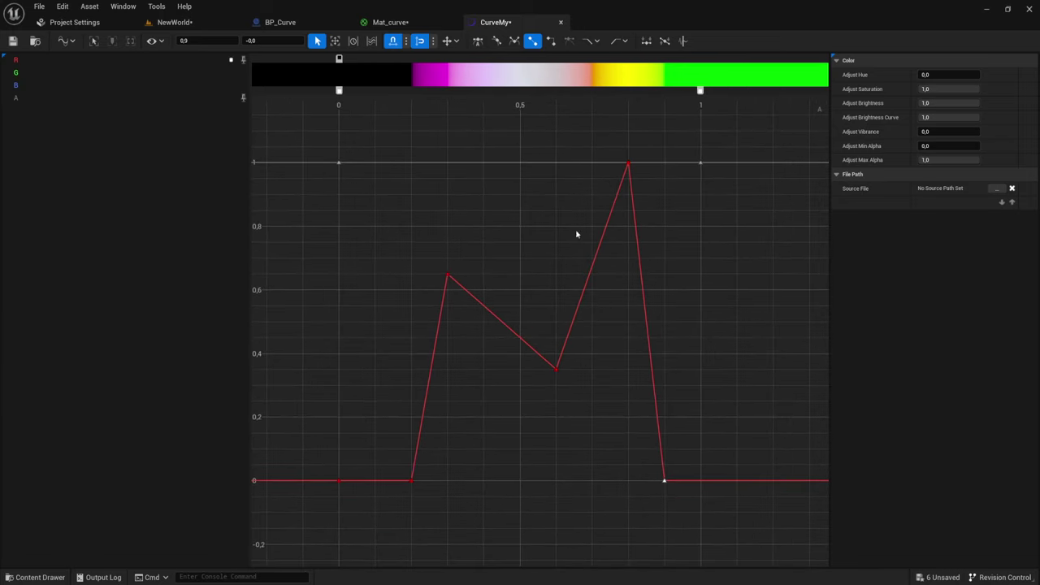
- Give the 0.35 dip key broken cubic tangents and adjust its incoming and outgoing handles
right_click(557, 371)
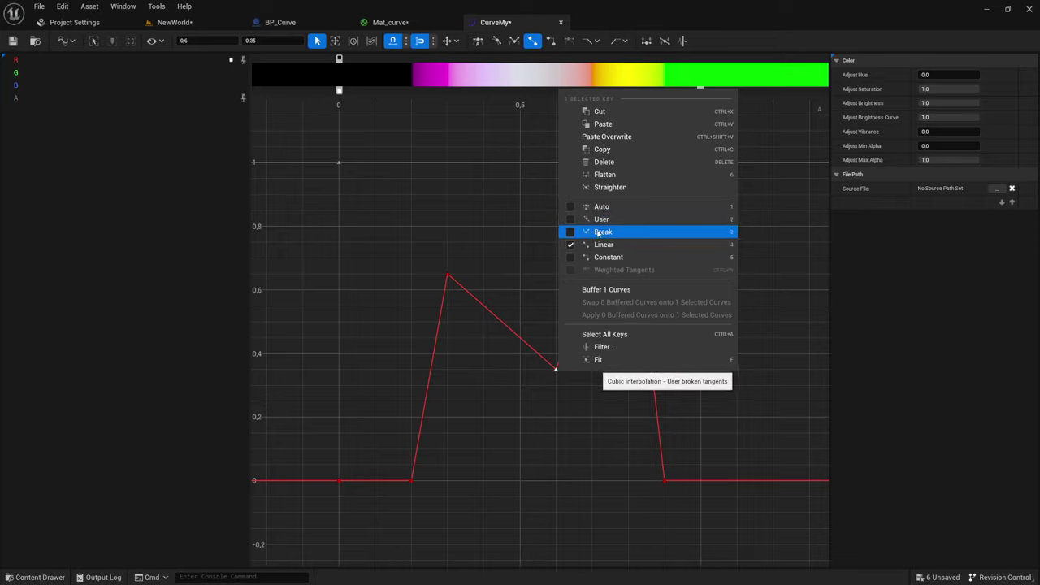
click(602, 233)
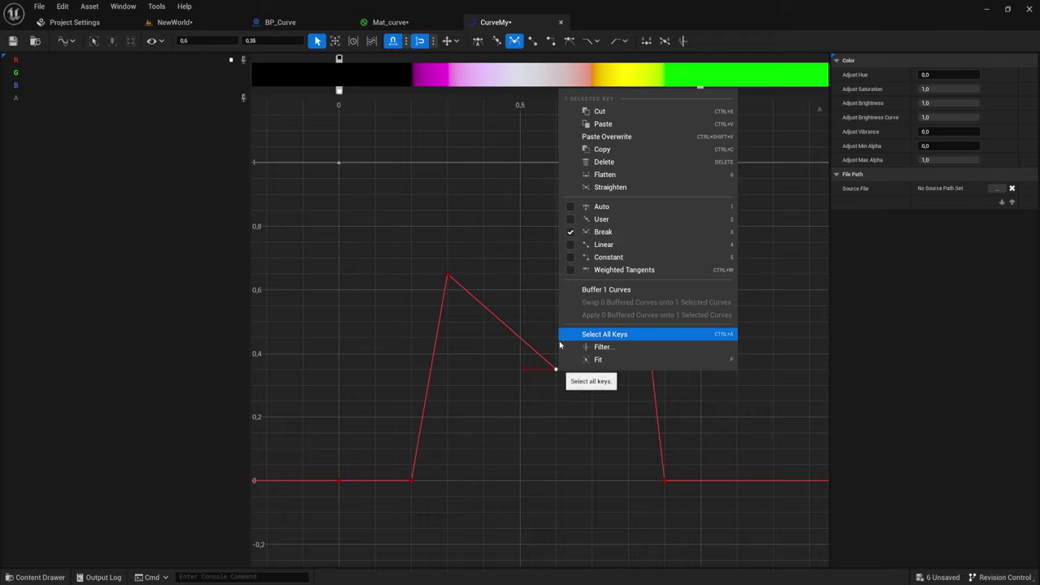
click(561, 376)
click(559, 371)
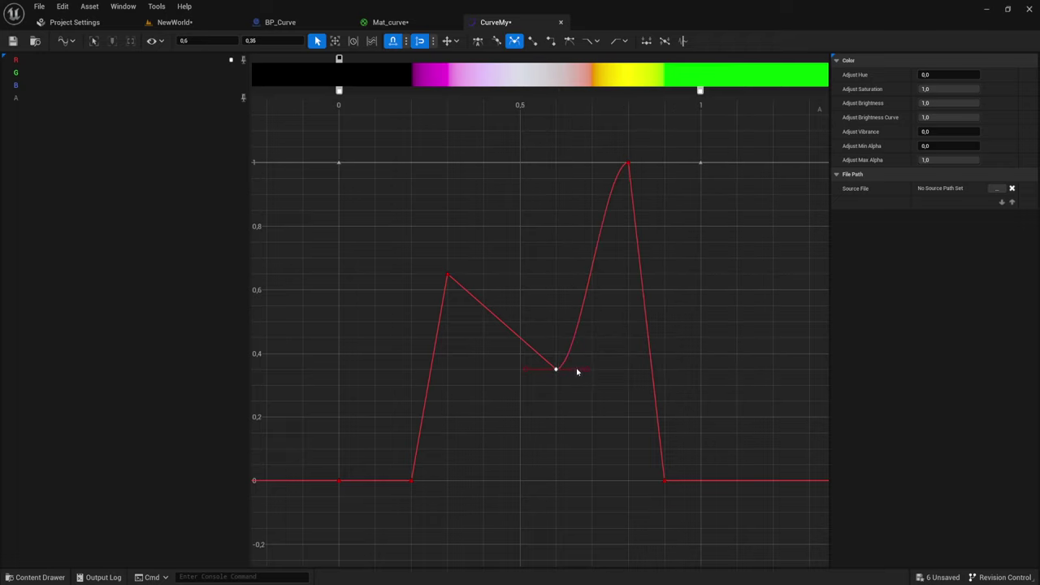
drag(585, 374, 646, 376)
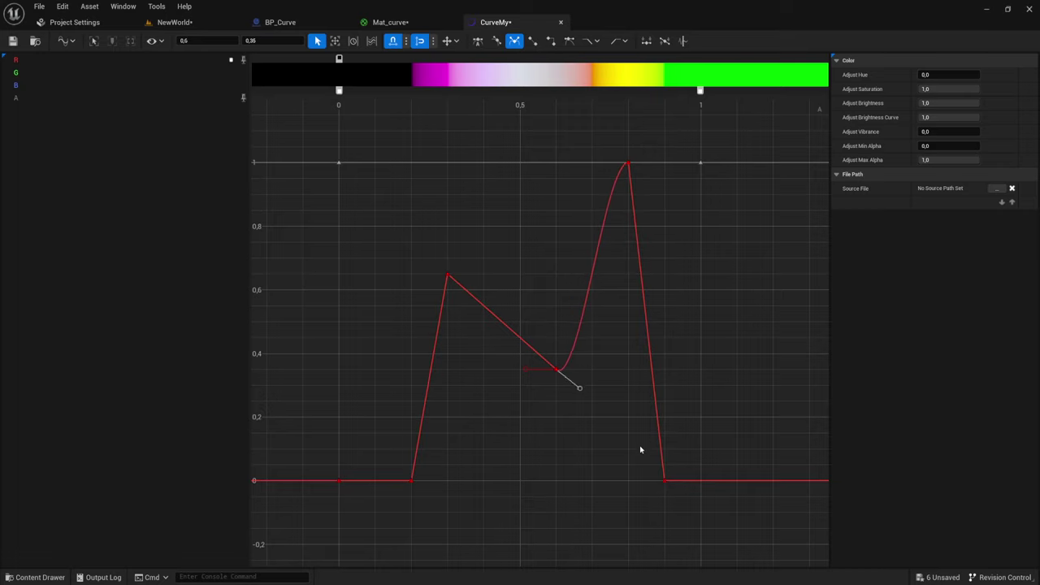
mouse_move(522, 371)
mouse_down()
mouse_move(518, 305)
mouse_move(528, 389)
mouse_up()
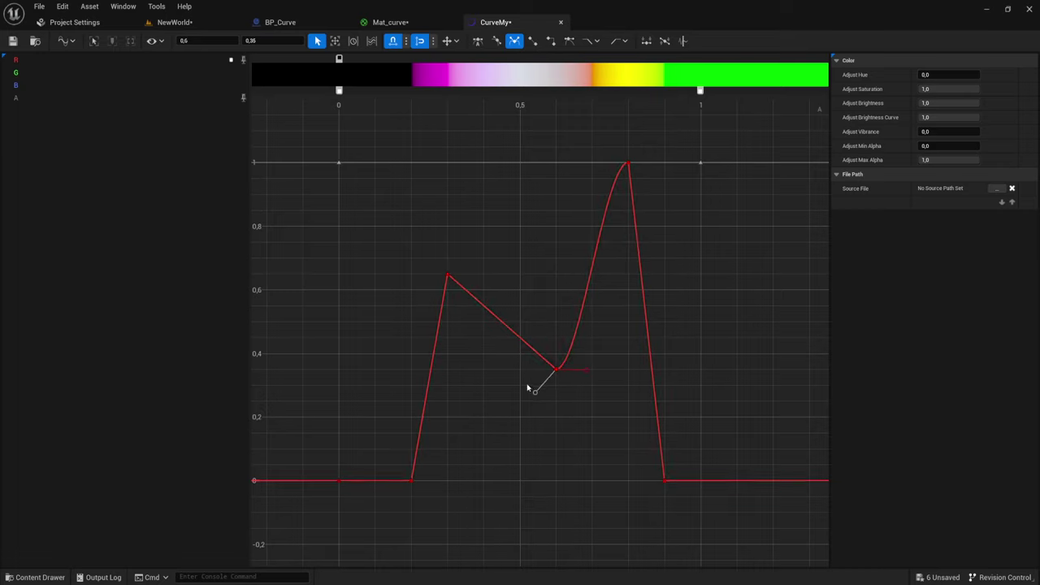
- Set the 0.65 peak key at time 0.3 to cubic interpolation and reshape the segment toward the dip
drag(436, 246, 482, 312)
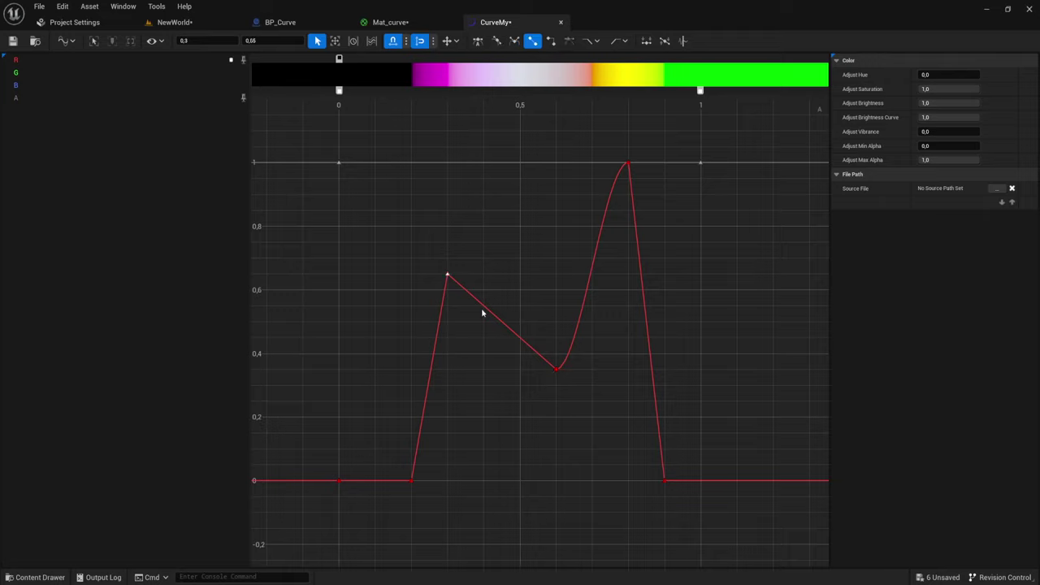
right_click(447, 274)
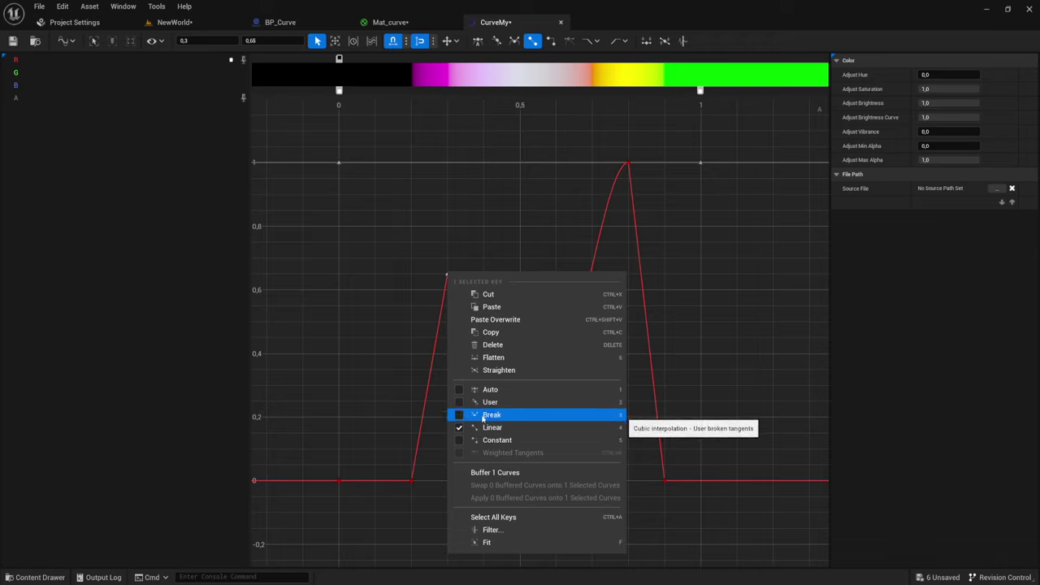
key(3)
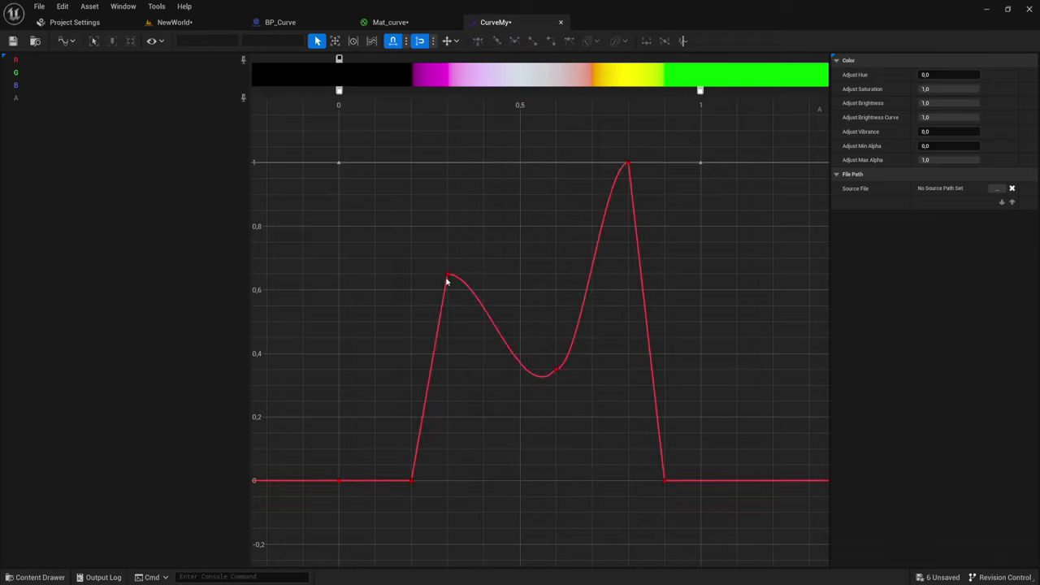
click(455, 280)
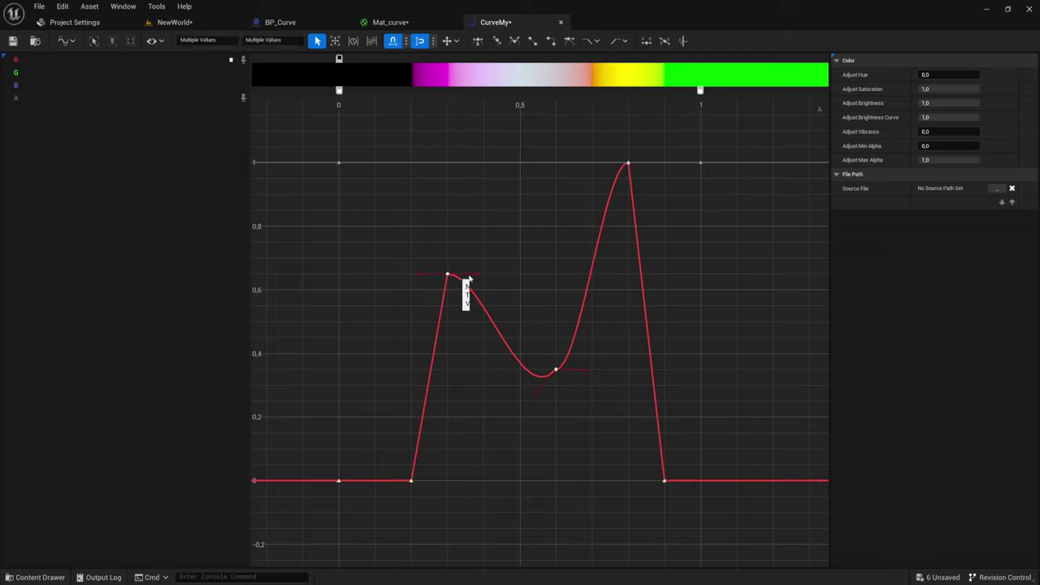
drag(479, 304, 504, 288)
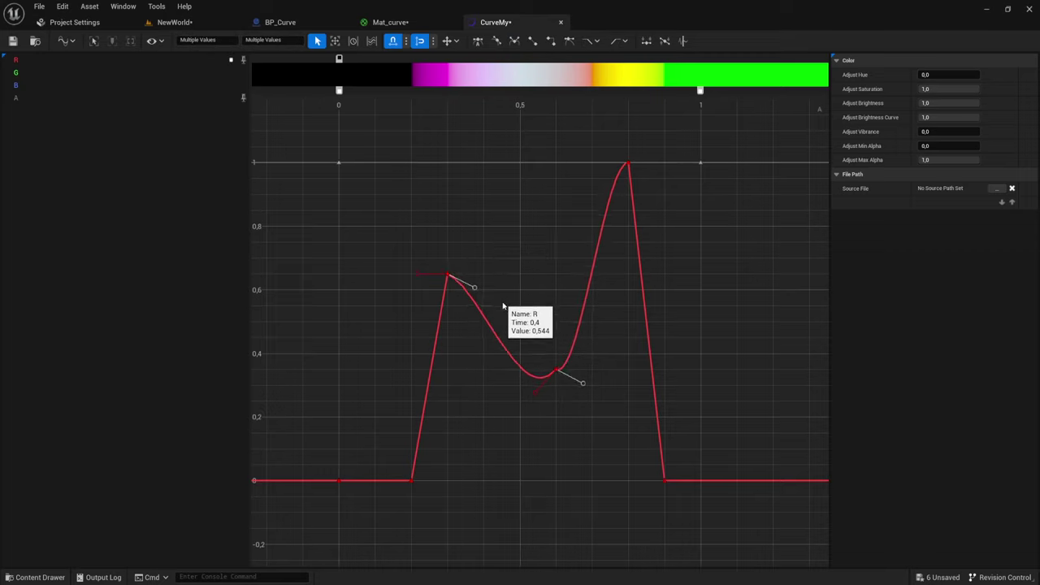
click(499, 366)
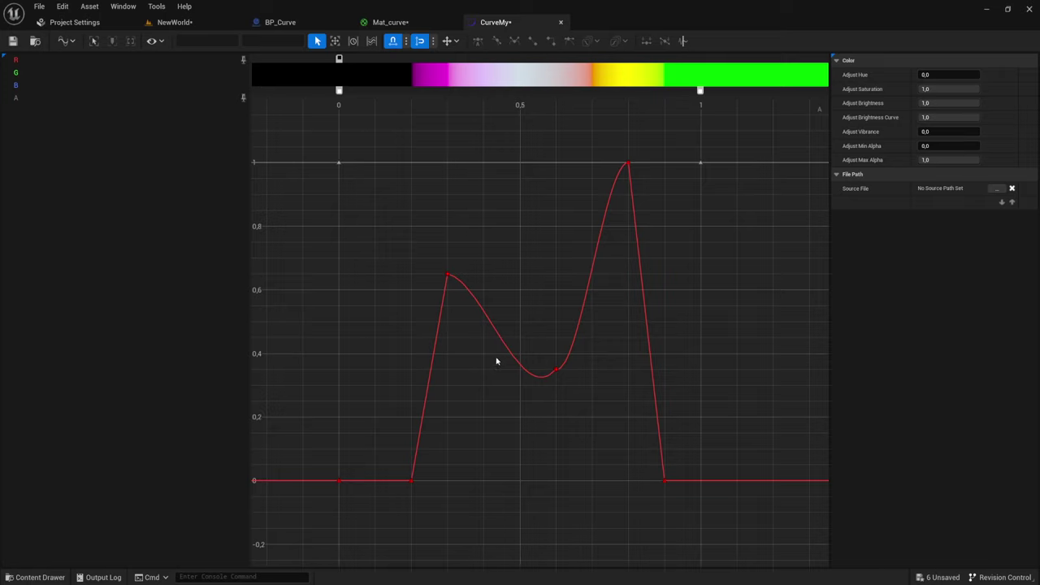
- Switch the peak key to Cubic Auto, then tilt its tangent into User mode for a smooth fall
click(450, 277)
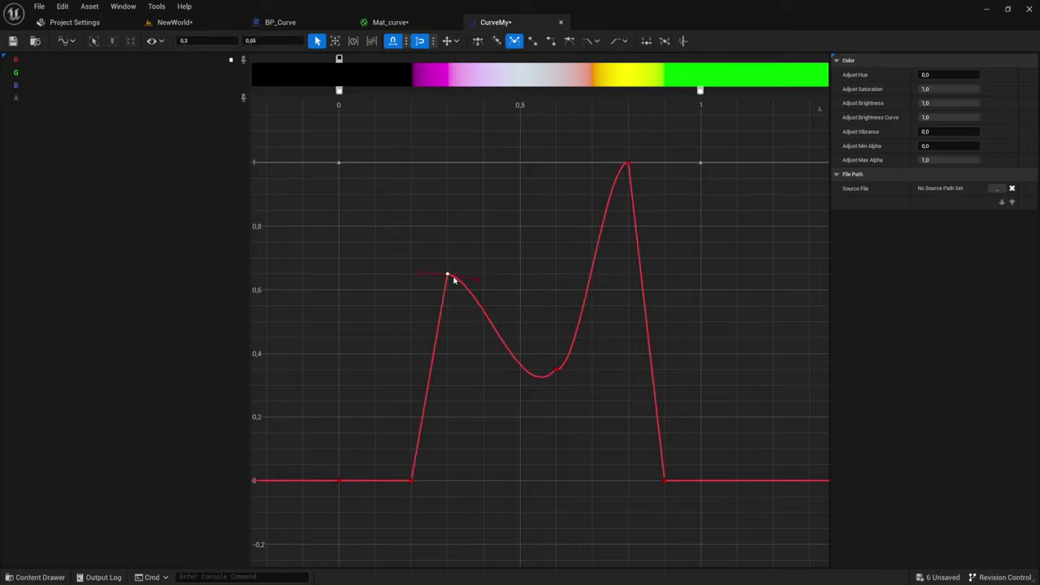
right_click(451, 278)
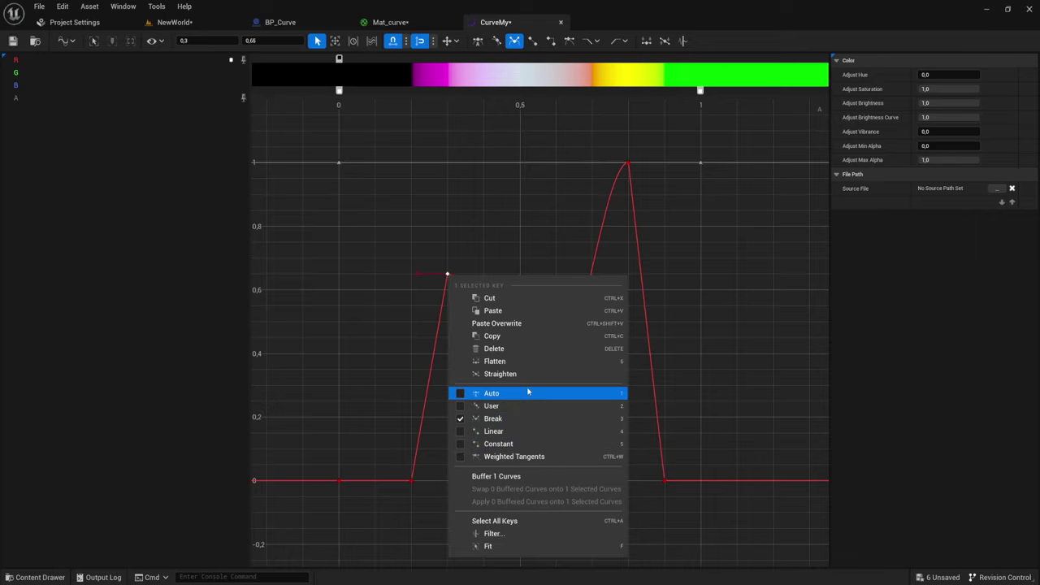
click(497, 444)
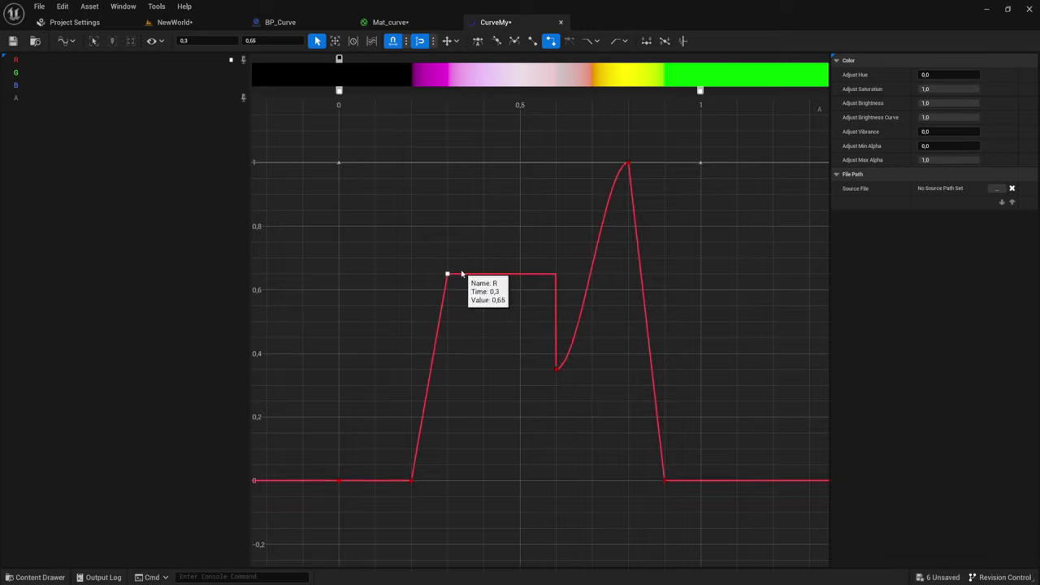
drag(427, 244, 487, 302)
key(1)
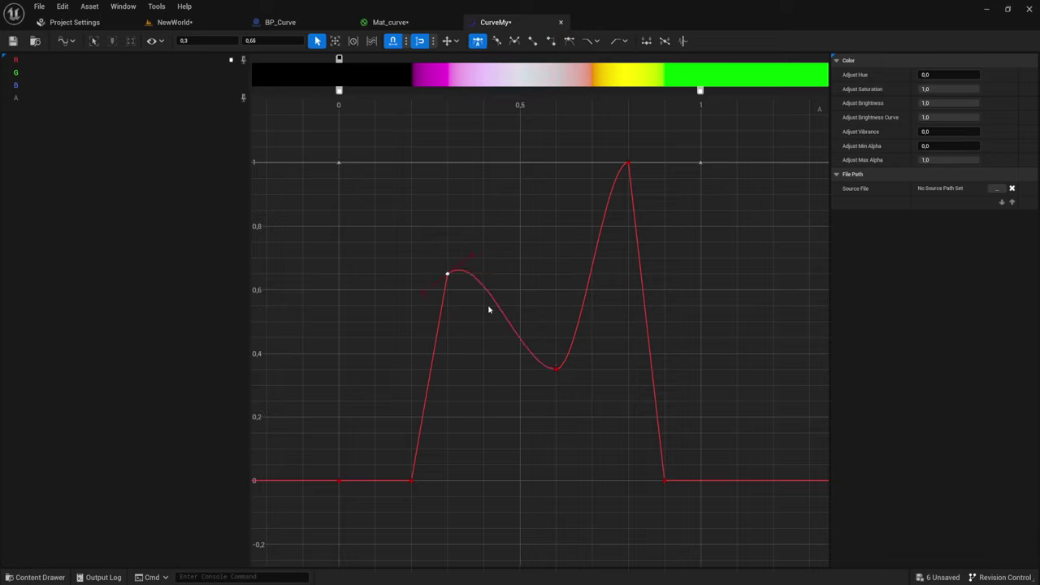
drag(505, 318, 504, 319)
mouse_move(475, 256)
mouse_down()
mouse_move(496, 262)
mouse_move(483, 241)
mouse_up()
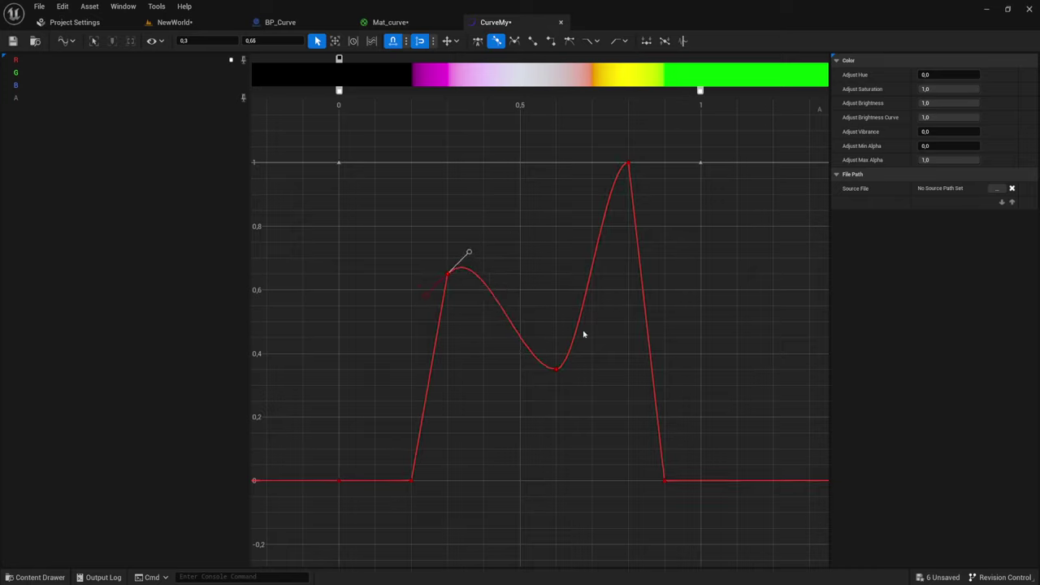
- Show CurveMy's green and blue channels, then drag the green curve's last key down to 0
click(243, 71)
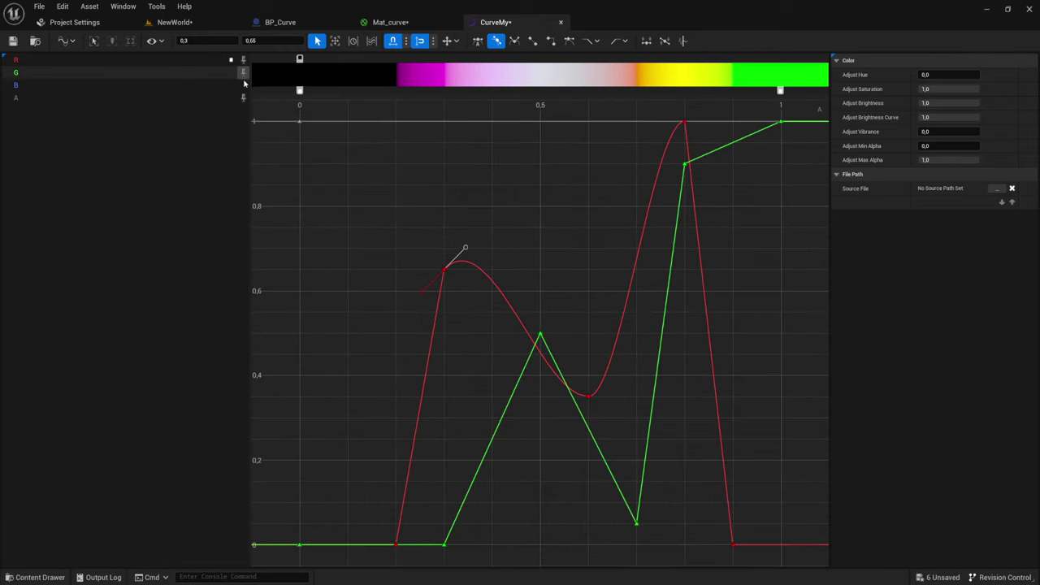
click(243, 85)
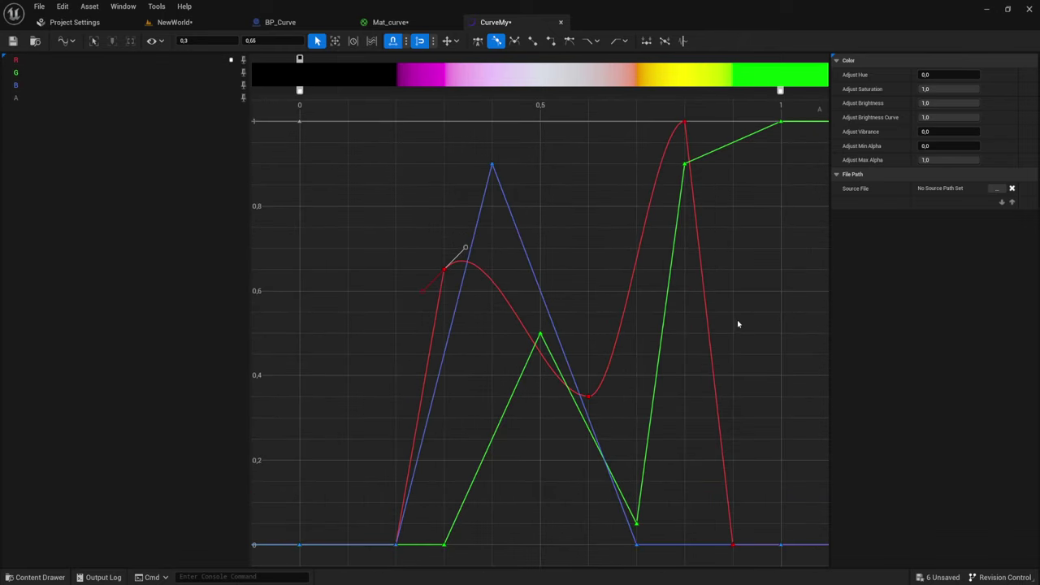
scroll(681, 323, down, 1)
scroll(650, 305, down, 2)
scroll(617, 260, down, 1)
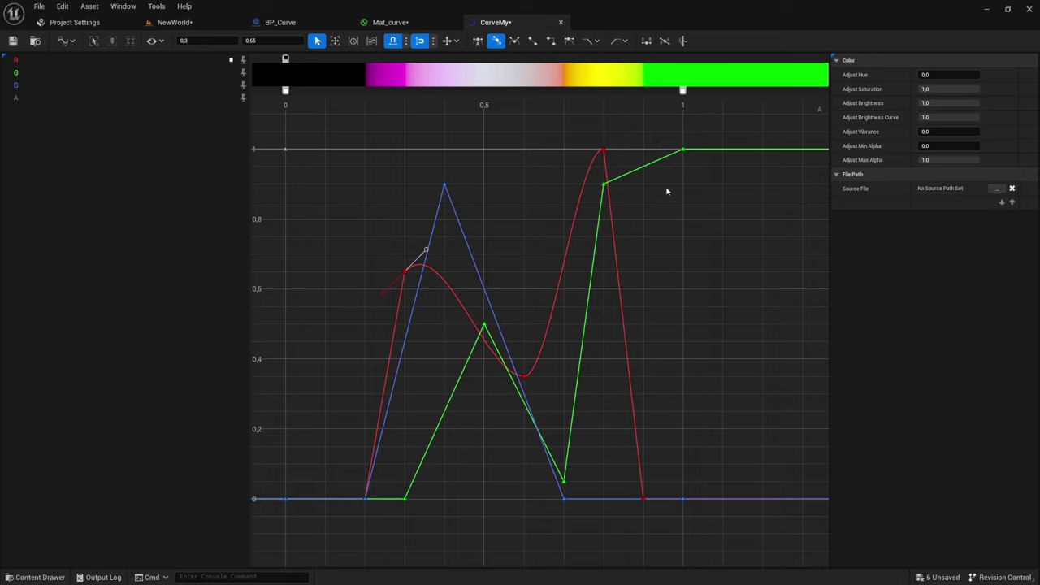
drag(683, 150, 685, 500)
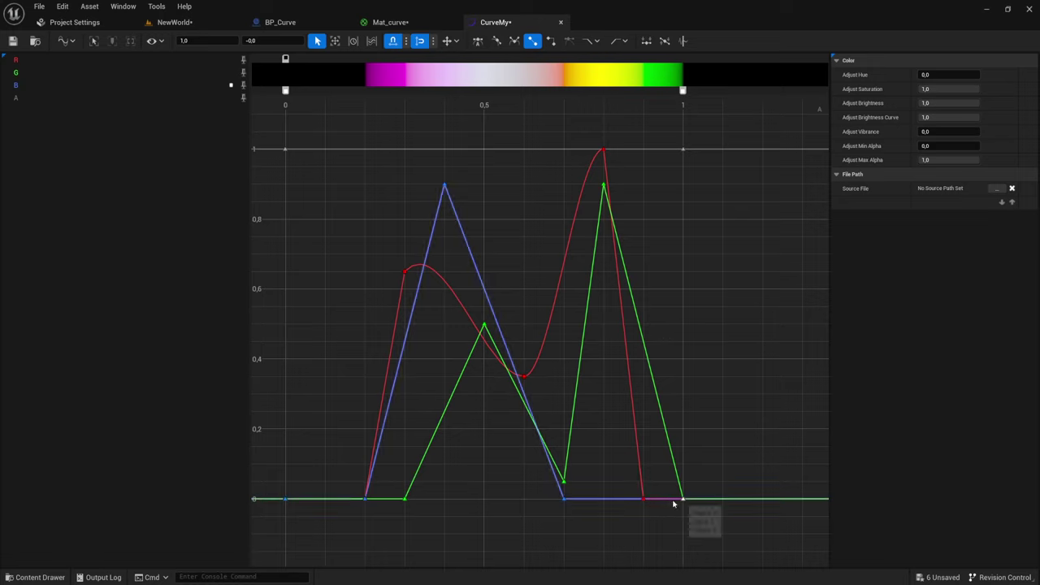
mouse_move(680, 500)
mouse_down()
mouse_move(677, 480)
mouse_move(643, 498)
mouse_up()
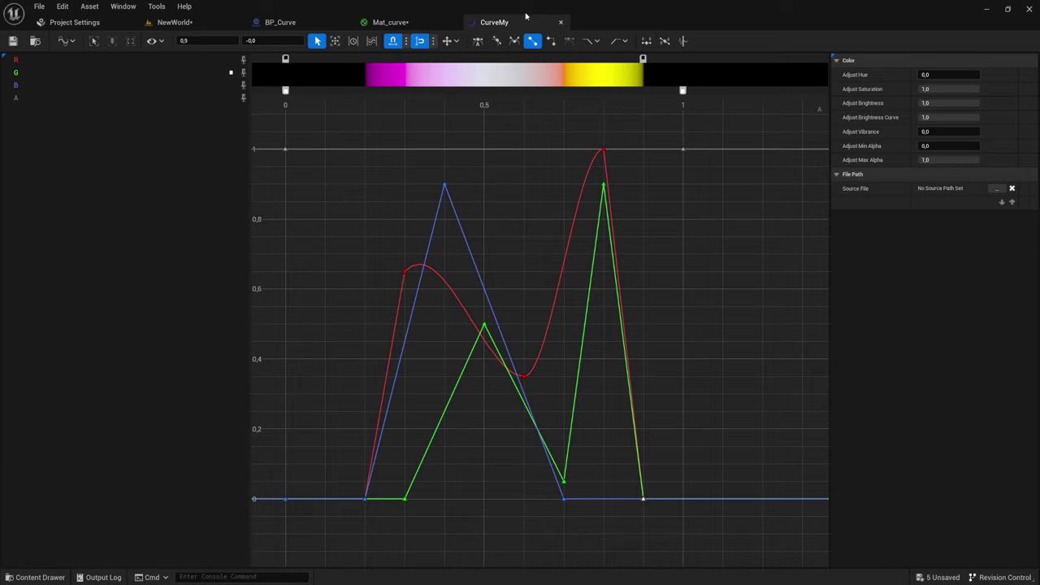
- Back in NewWorld, create a Miscellaneous > Curve Atlas asset named AtlasCurve in the Curve folder
click(173, 23)
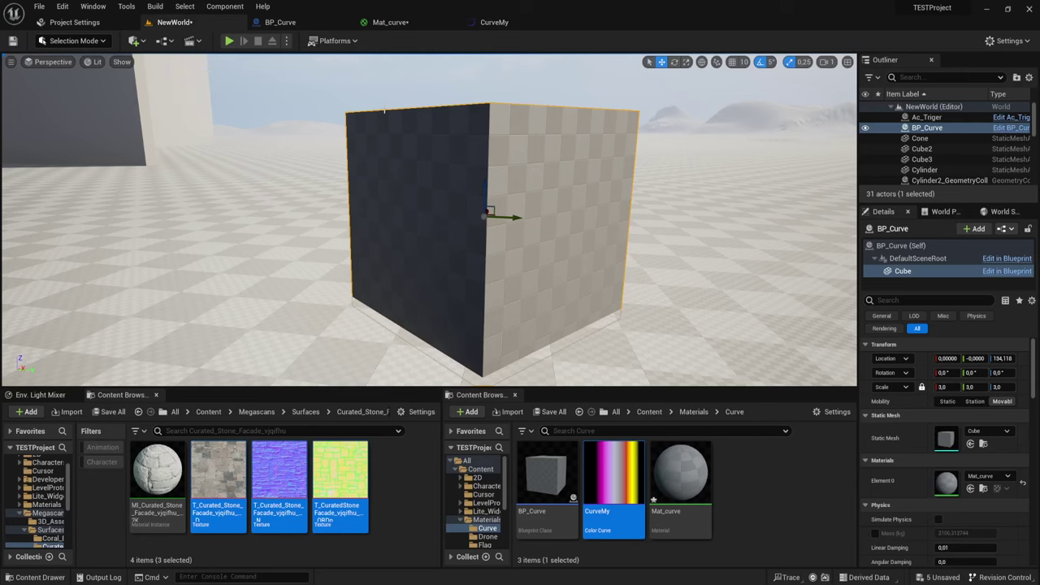
right_click(751, 472)
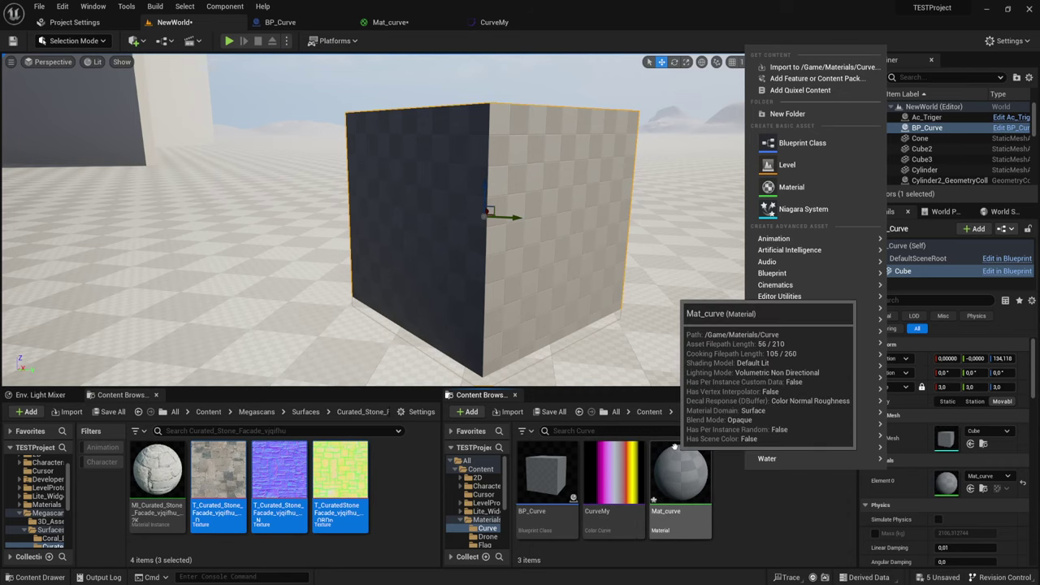
mouse_move(815, 387)
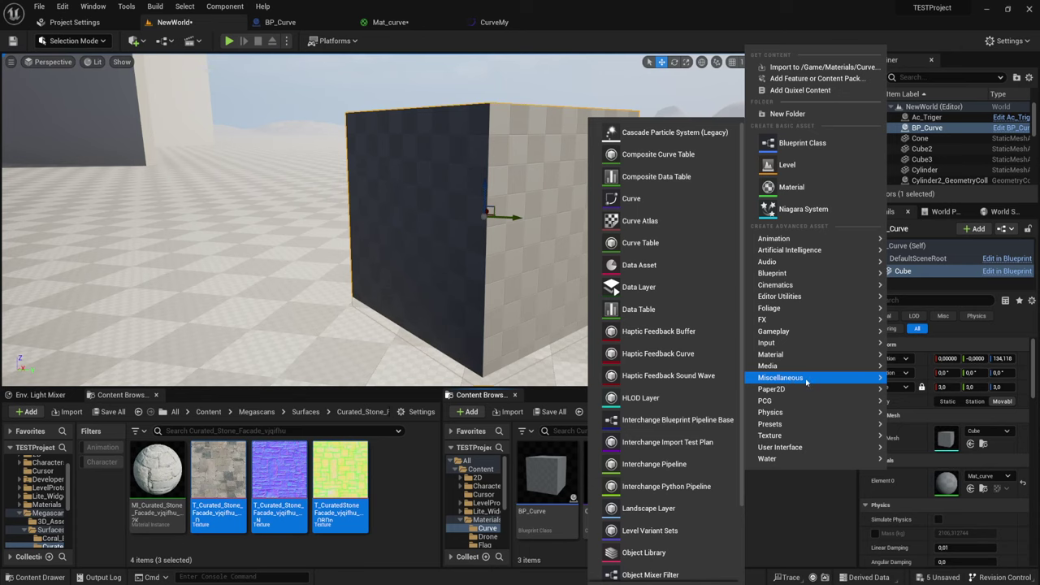
click(643, 223)
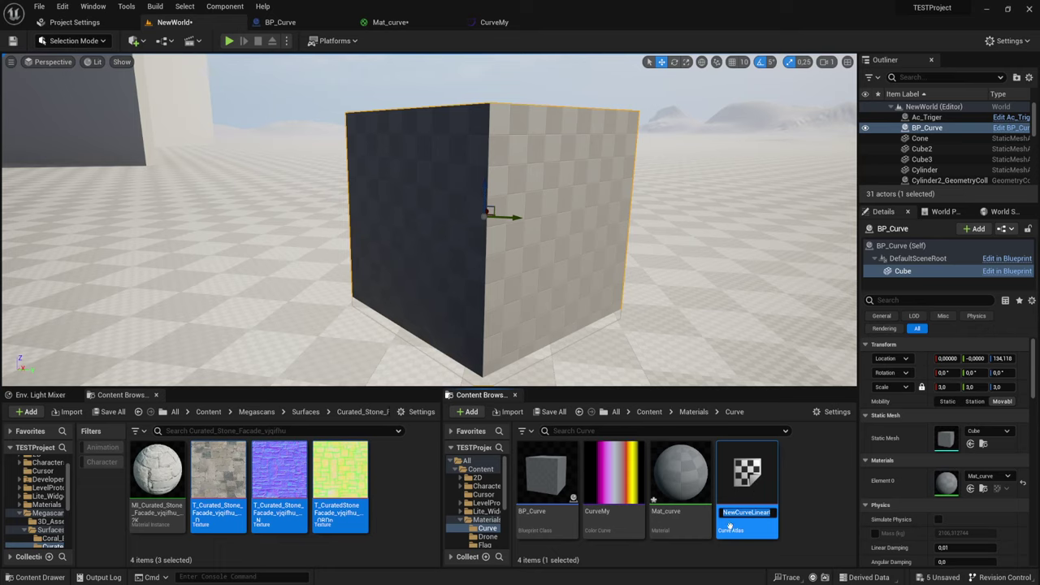
key(BackSpace)
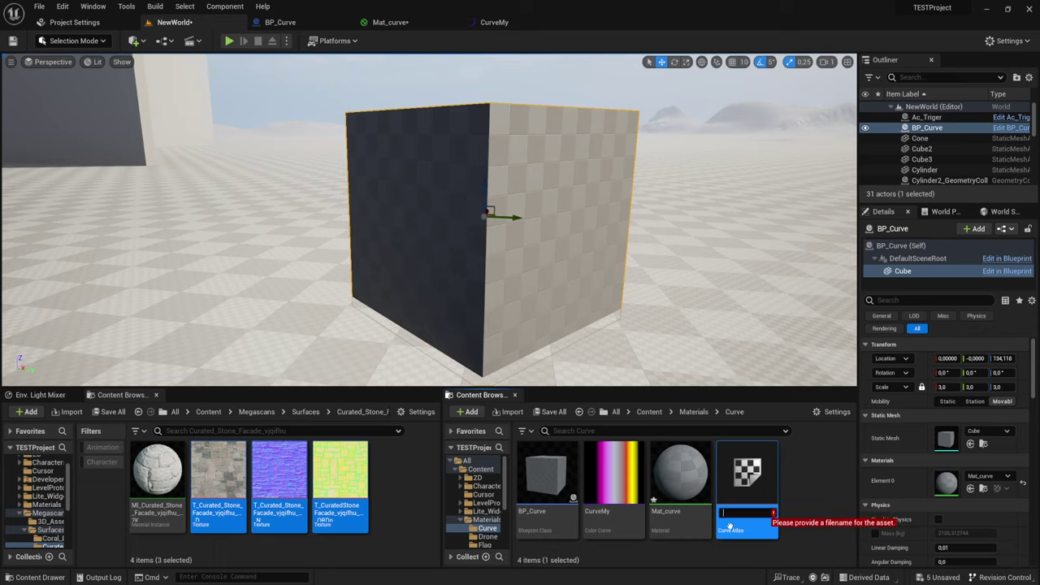
text(AtlasCurve)
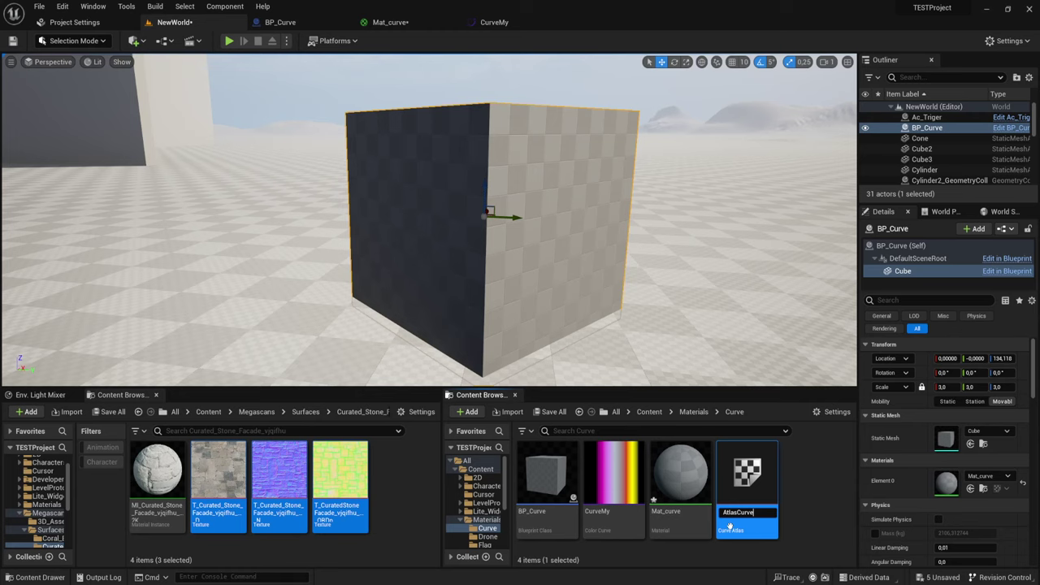
key(Return)
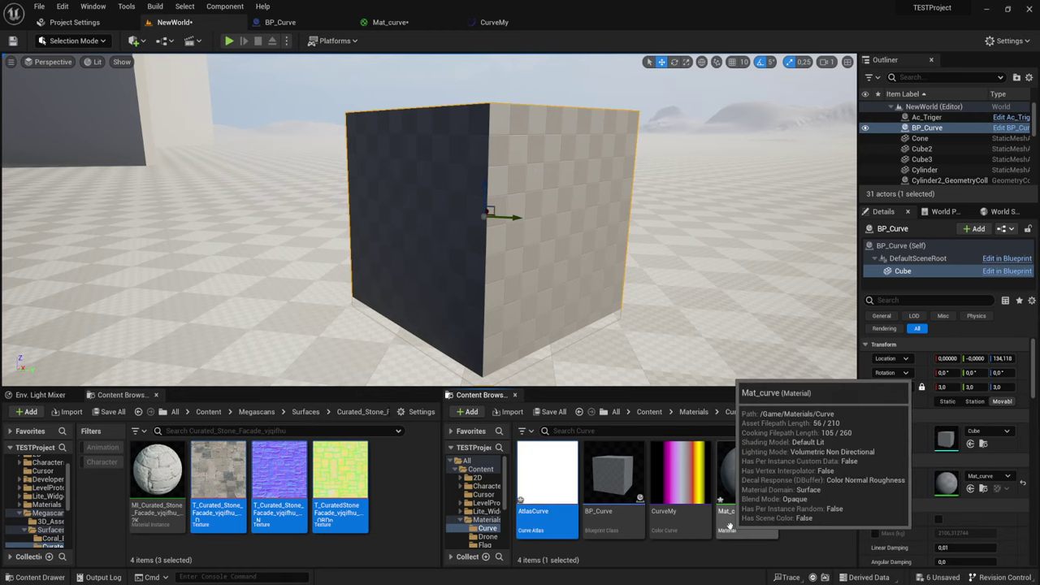
- Open AtlasCurve and assign CurveMy to its first gradient curve slot
double_click(560, 476)
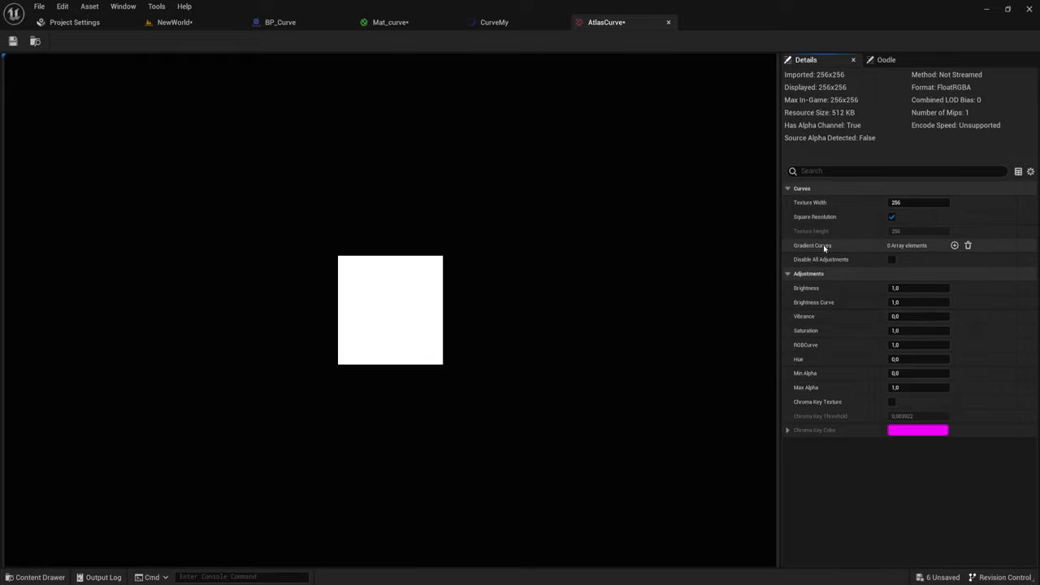
click(955, 246)
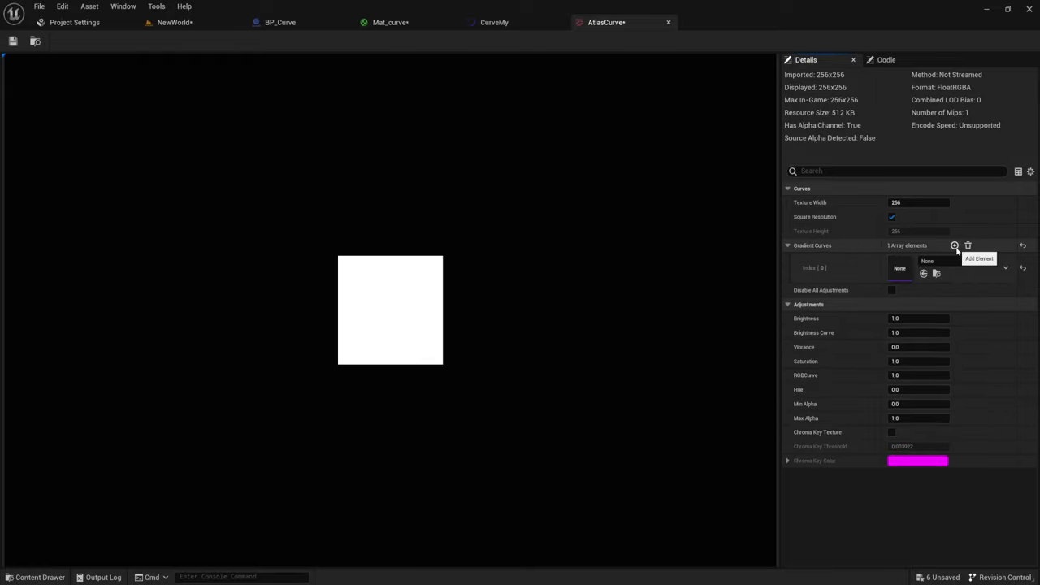
click(951, 262)
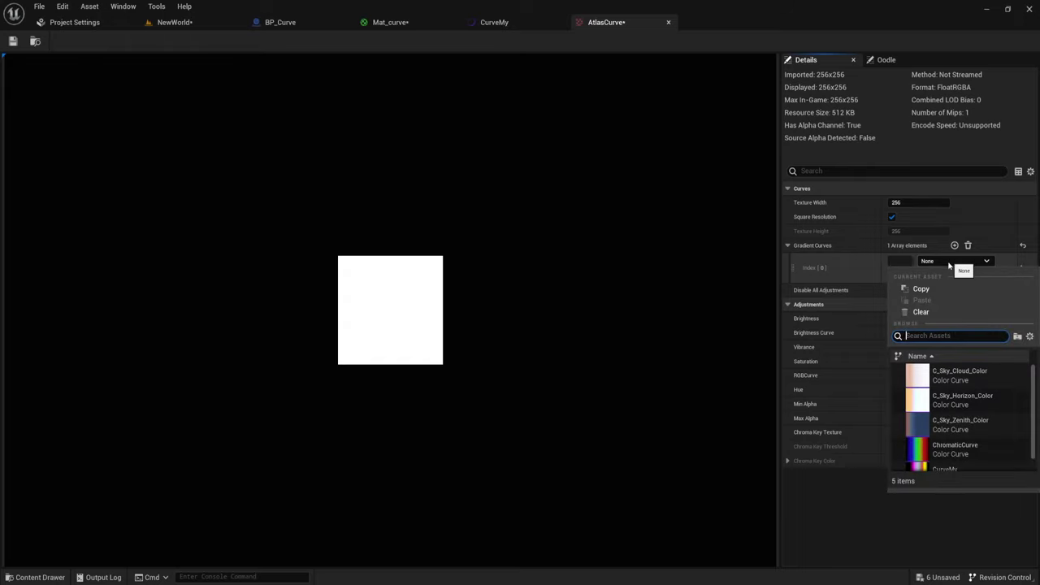
text(My)
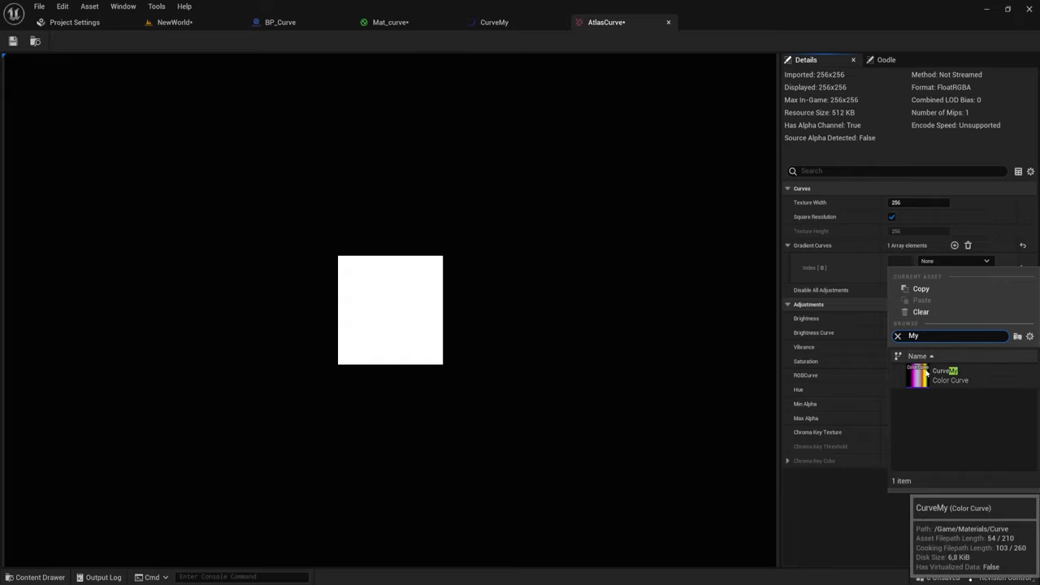
click(943, 374)
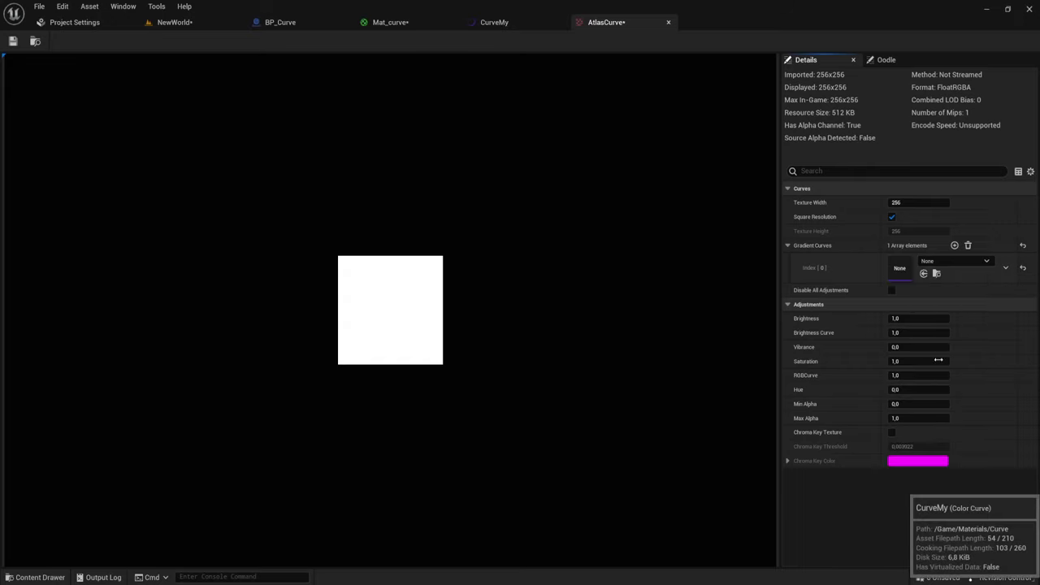
- Add three more gradient slots: C_Sky_Zenith_Color, ChromaticCurve and C_Sky_Horizon_Color
click(955, 245)
click(955, 246)
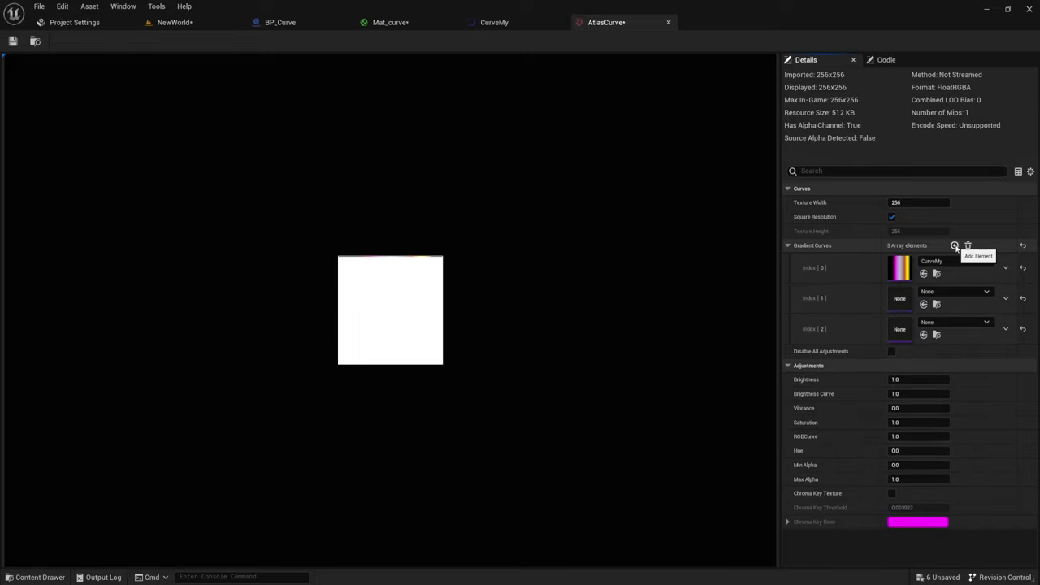
click(955, 291)
scroll(926, 423, down, 1)
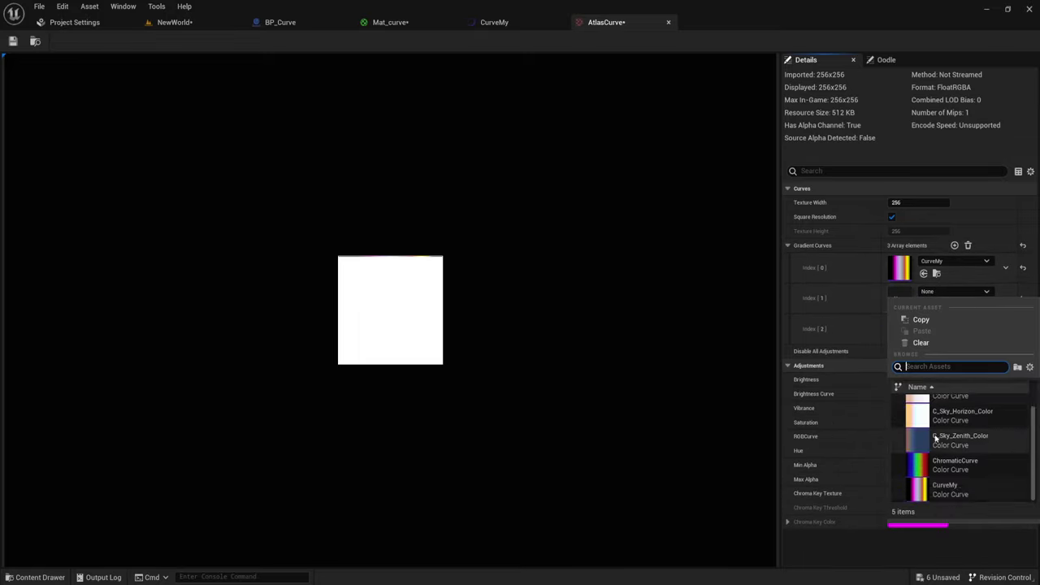
click(928, 428)
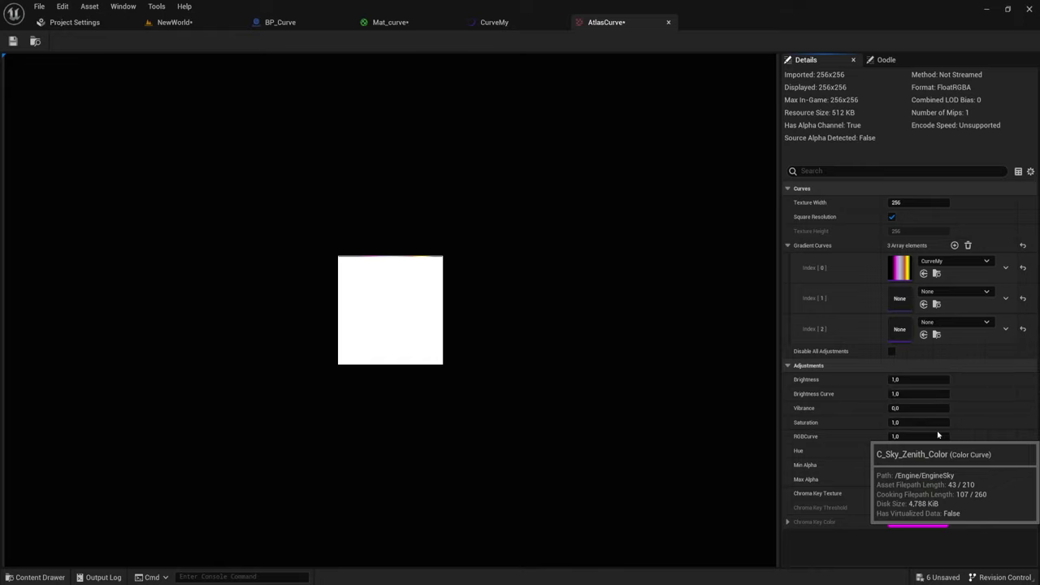
click(952, 324)
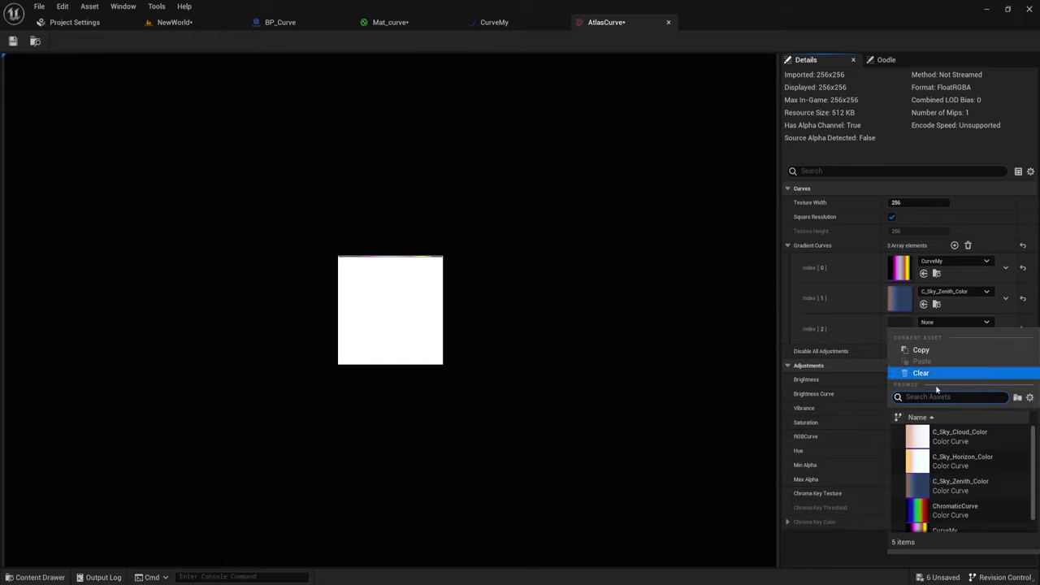
click(936, 497)
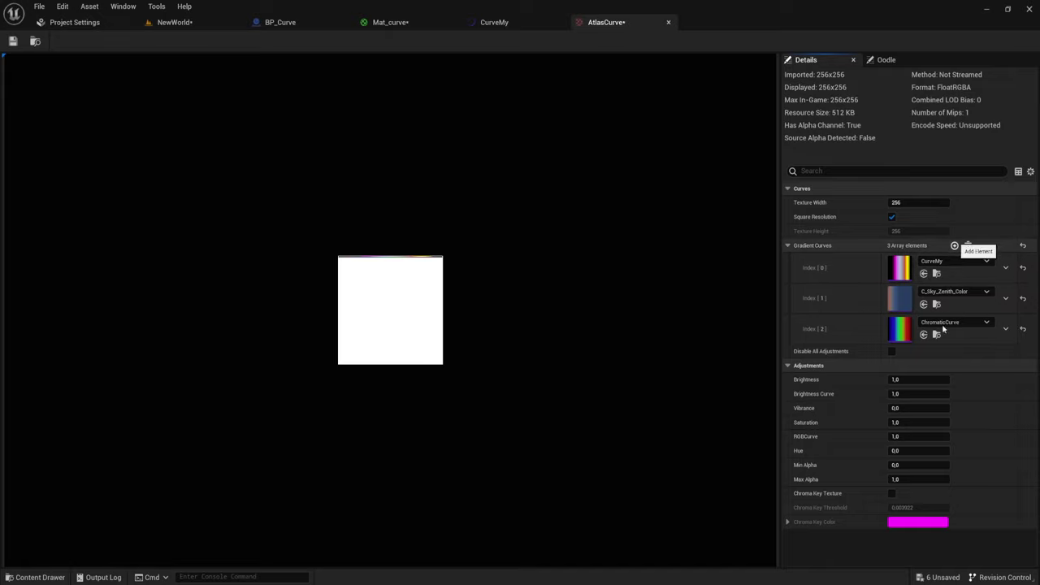
click(955, 246)
click(967, 355)
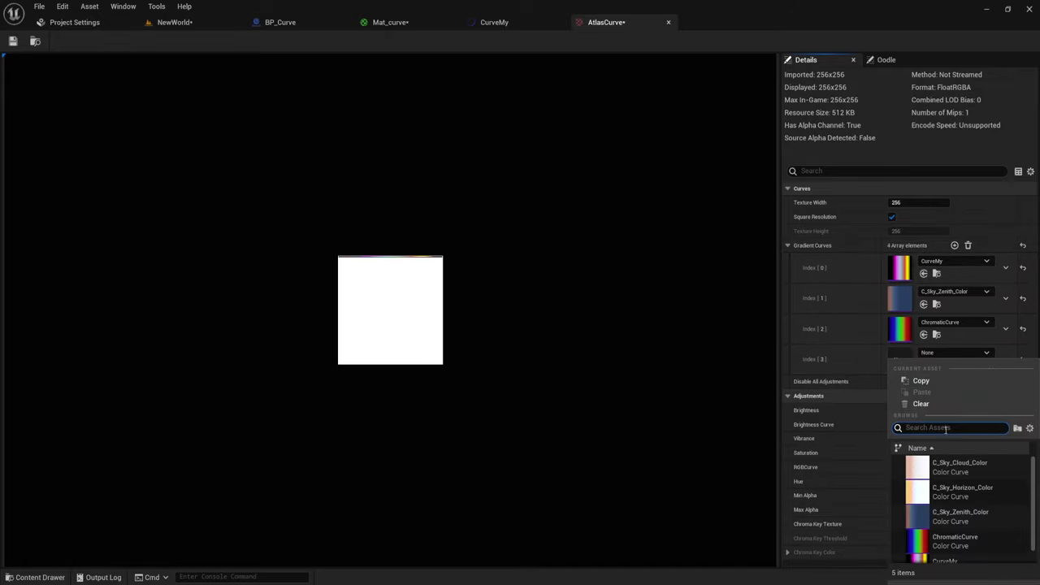
click(928, 488)
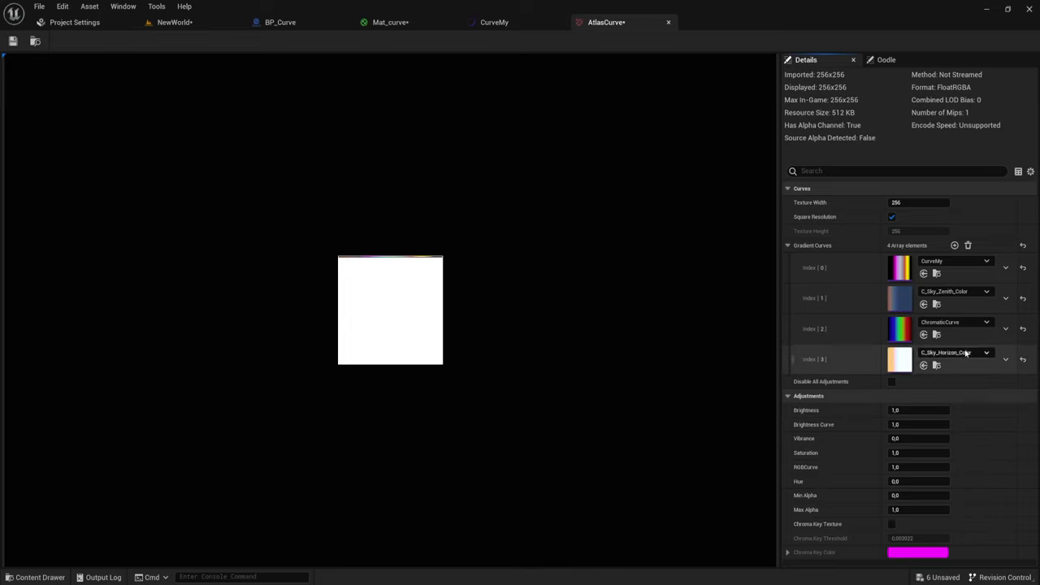
- Save the atlas and change its Texture Width to 32
click(12, 41)
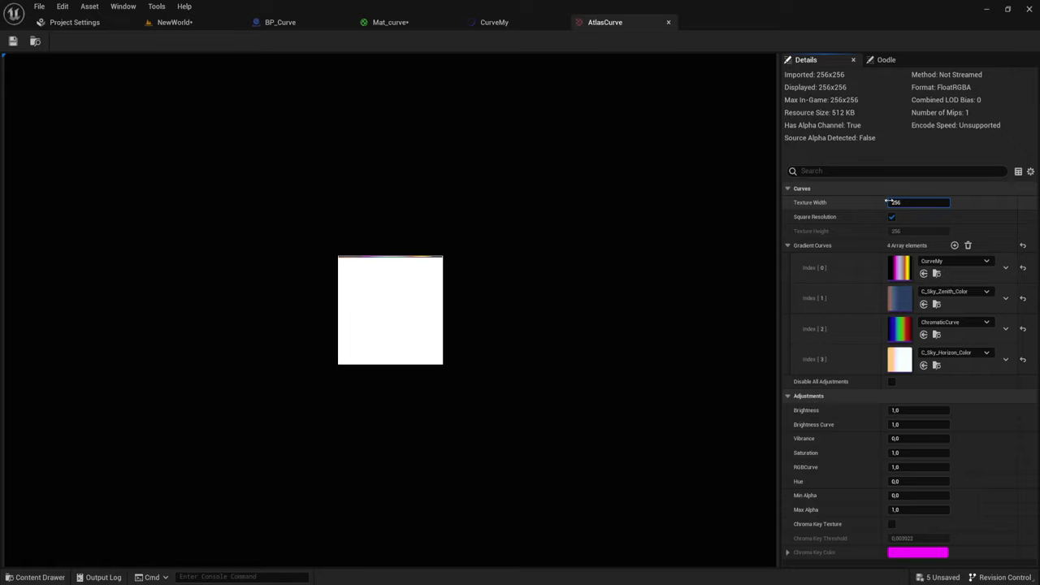
drag(888, 202, 904, 203)
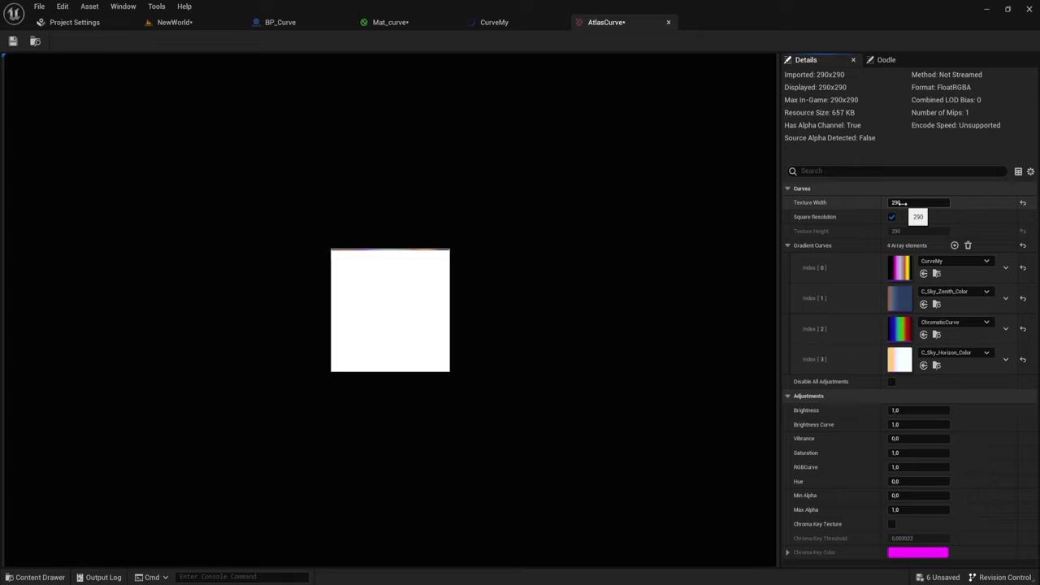
click(898, 203)
text(10)
key(Return)
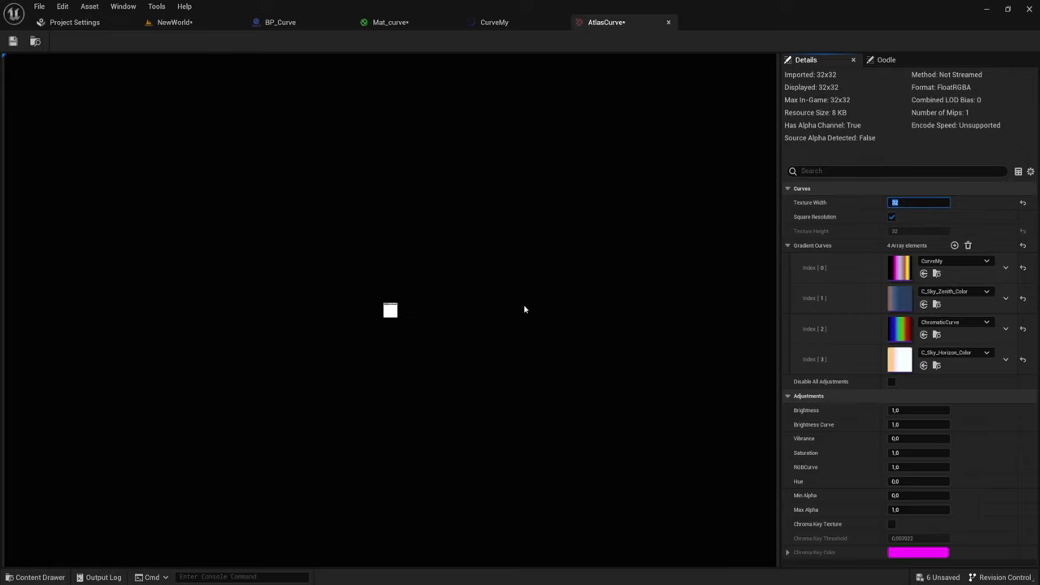
- Zoom the atlas preview and select the Texture Width value again for replacing
scroll(382, 302, up, 3)
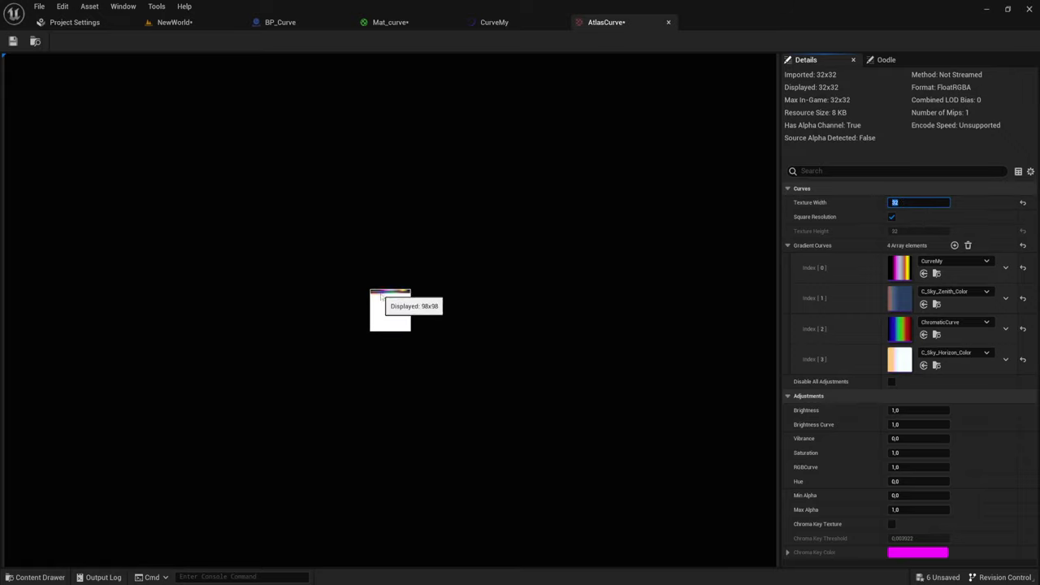
scroll(383, 298, up, 5)
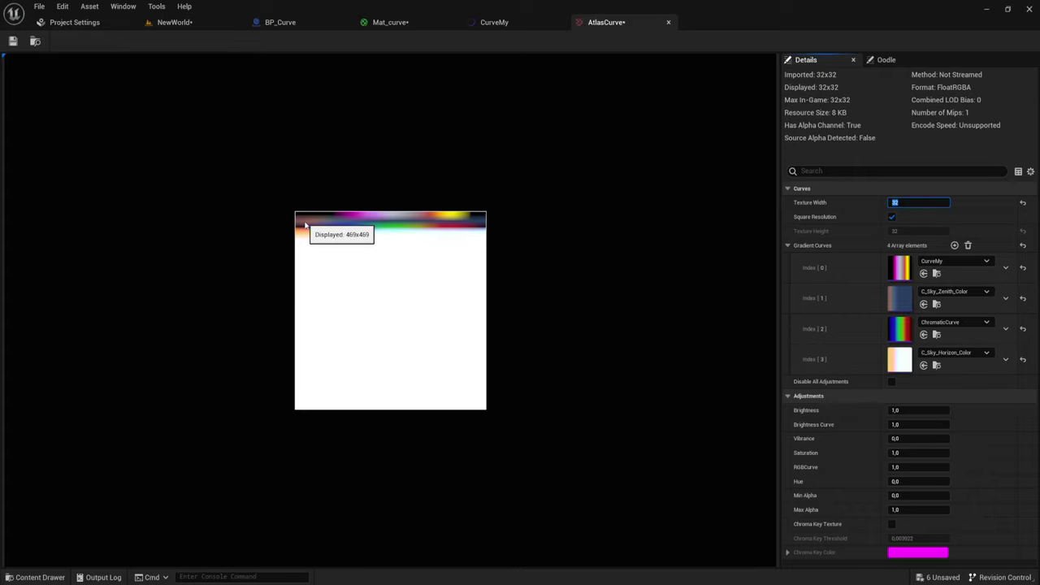
click(918, 203)
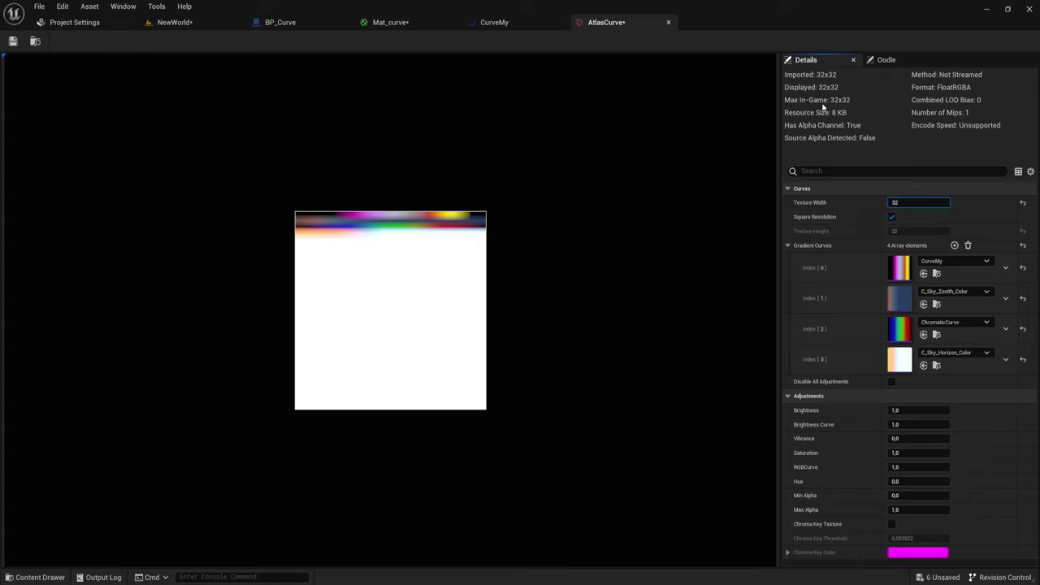
double_click(894, 203)
double_click(910, 203)
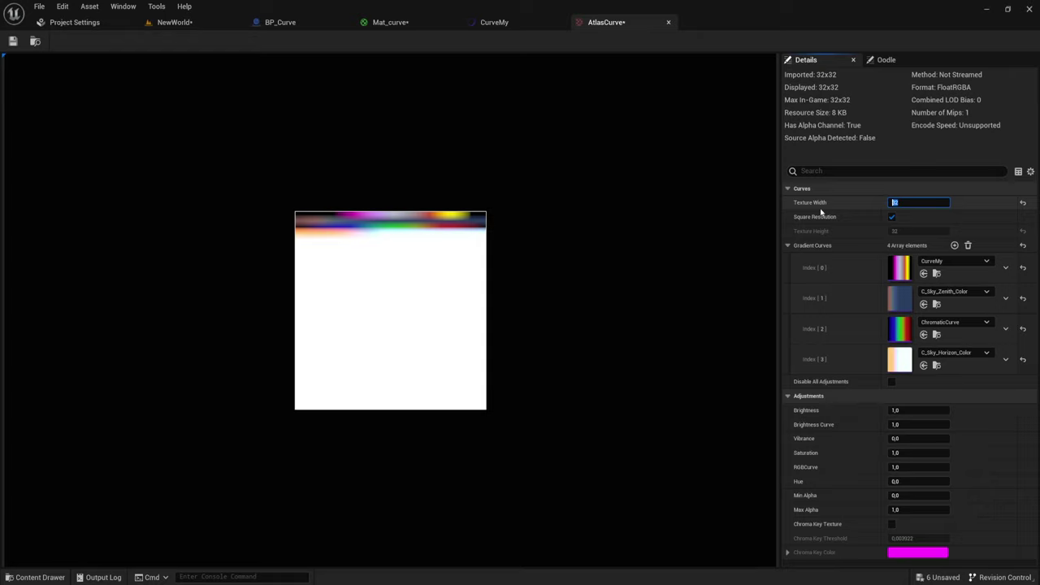
text(128)
- Try atlas Texture Widths of 128 and then 256, and save the atlas
key(Return)
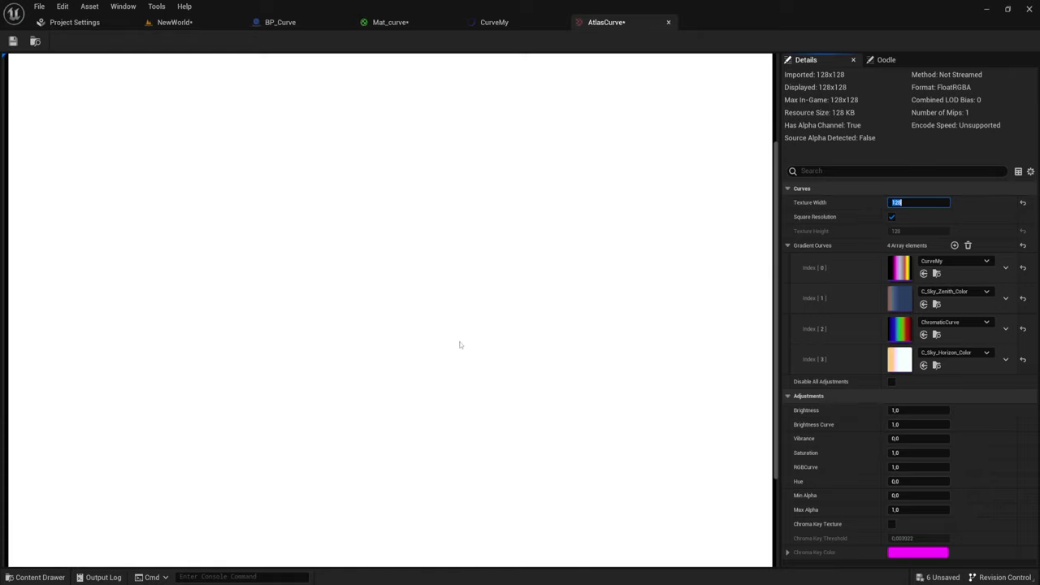
scroll(308, 108, up, 1)
scroll(329, 109, up, 1)
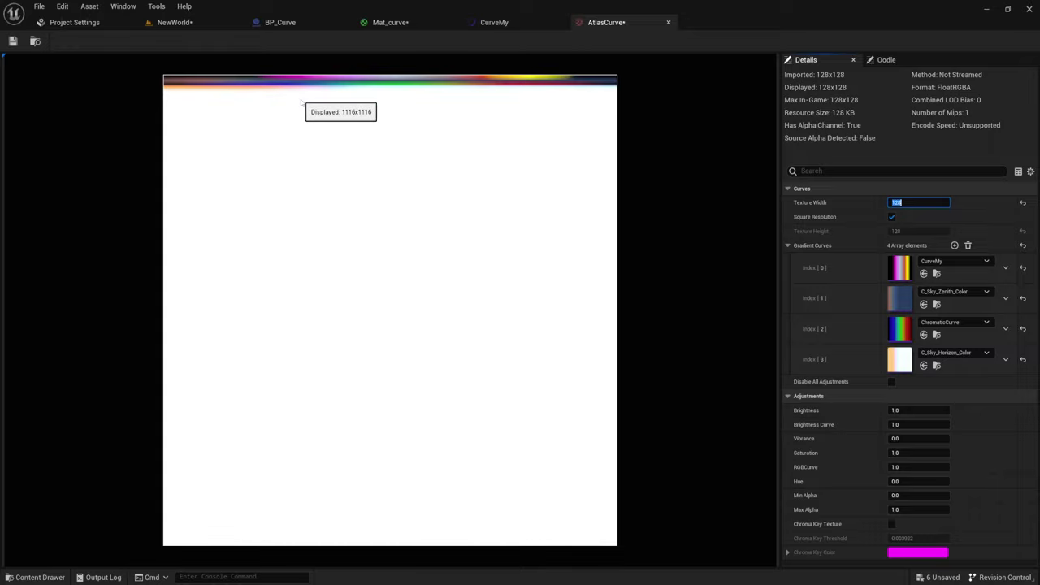
click(345, 162)
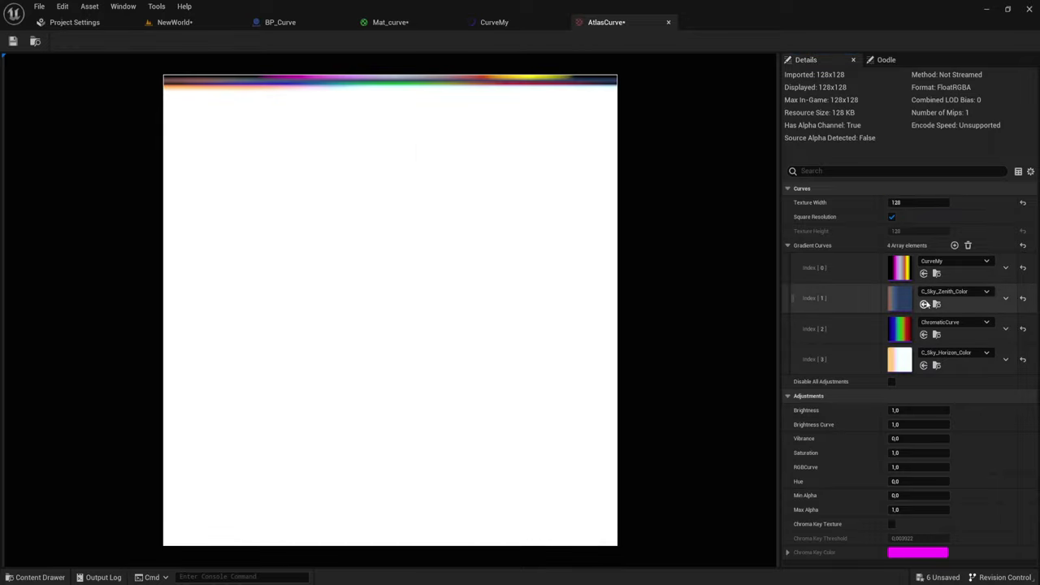
click(906, 206)
text(256)
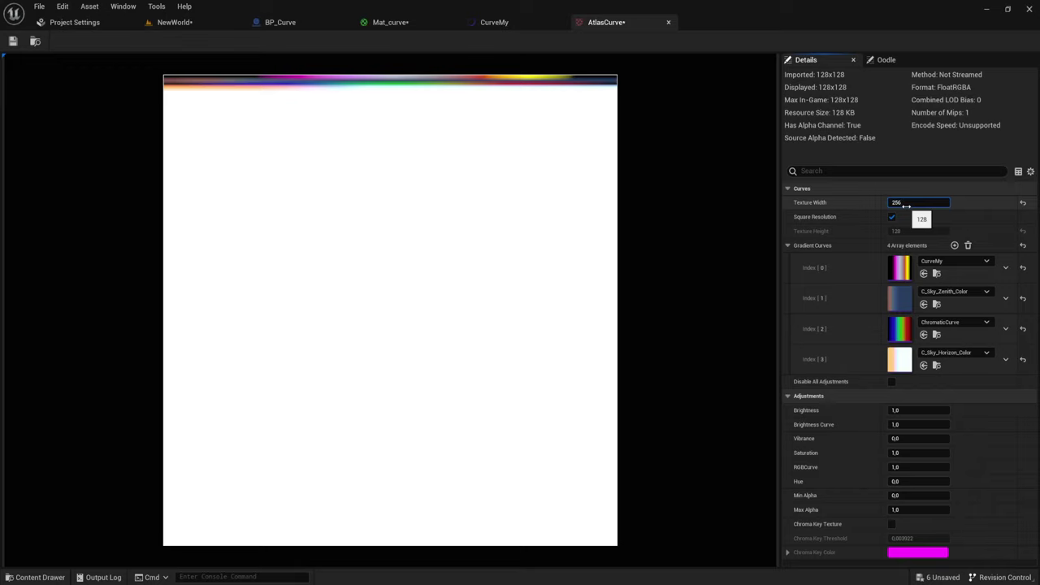
key(Return)
scroll(594, 355, down, 2)
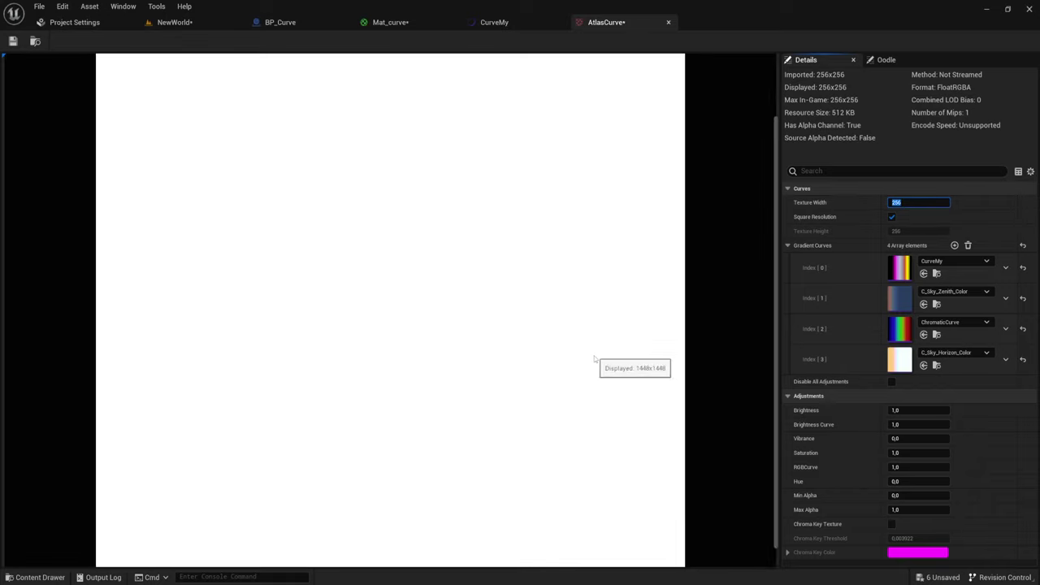
scroll(557, 316, down, 2)
scroll(481, 254, up, 1)
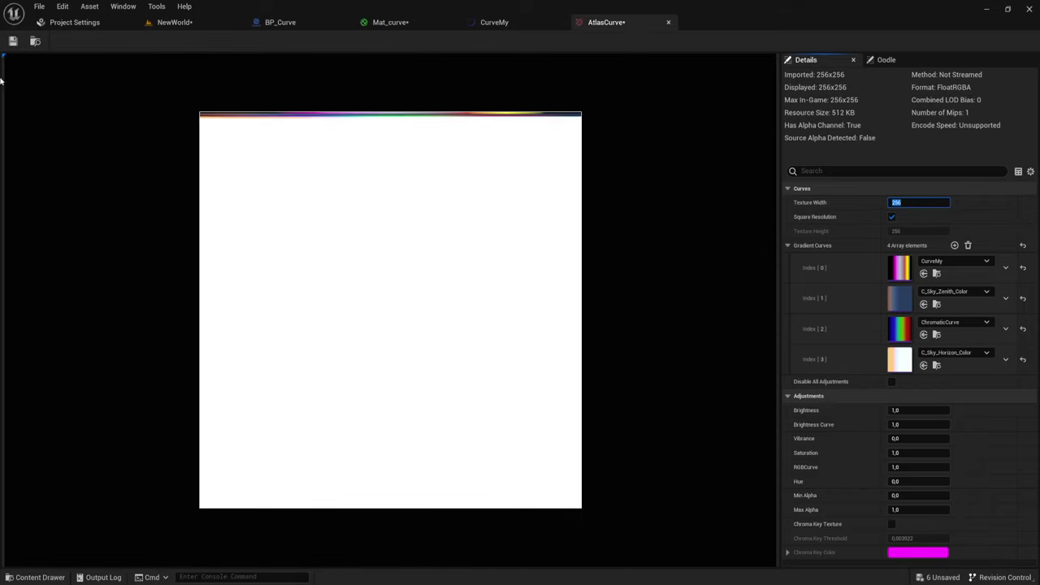
click(13, 41)
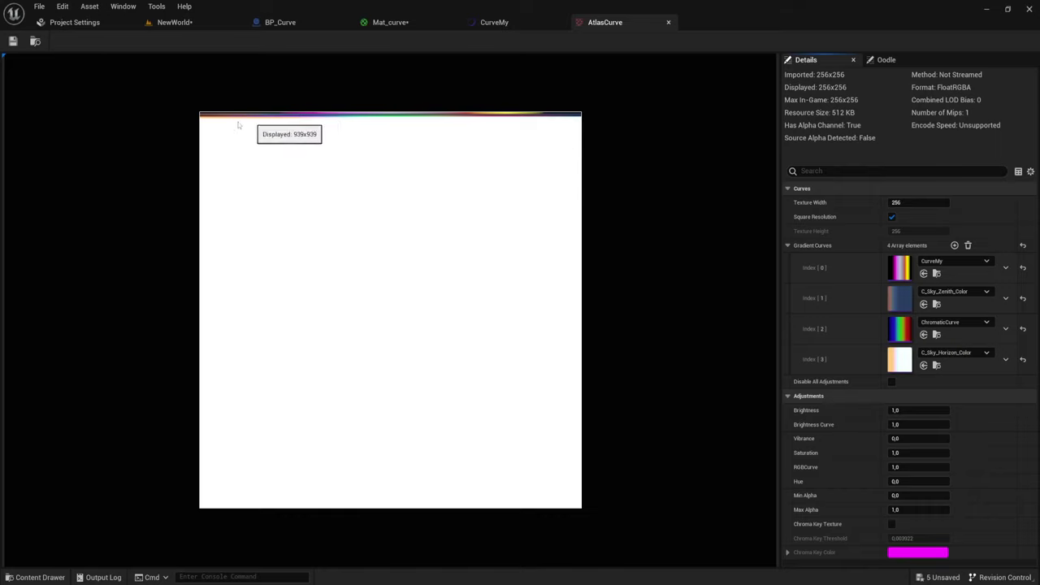
- Set the atlas Texture Width to 64
click(901, 203)
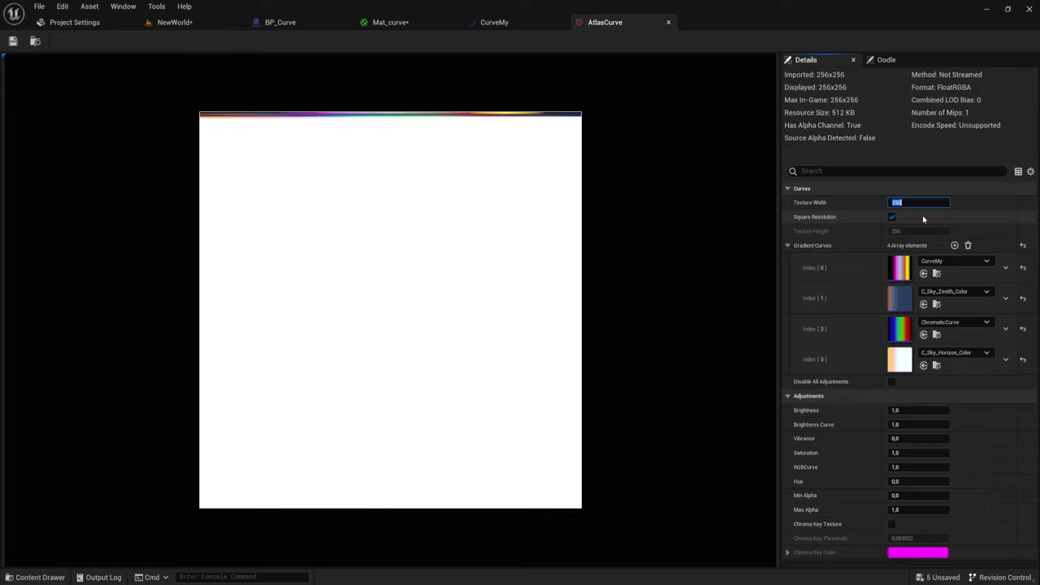
text(64)
key(Return)
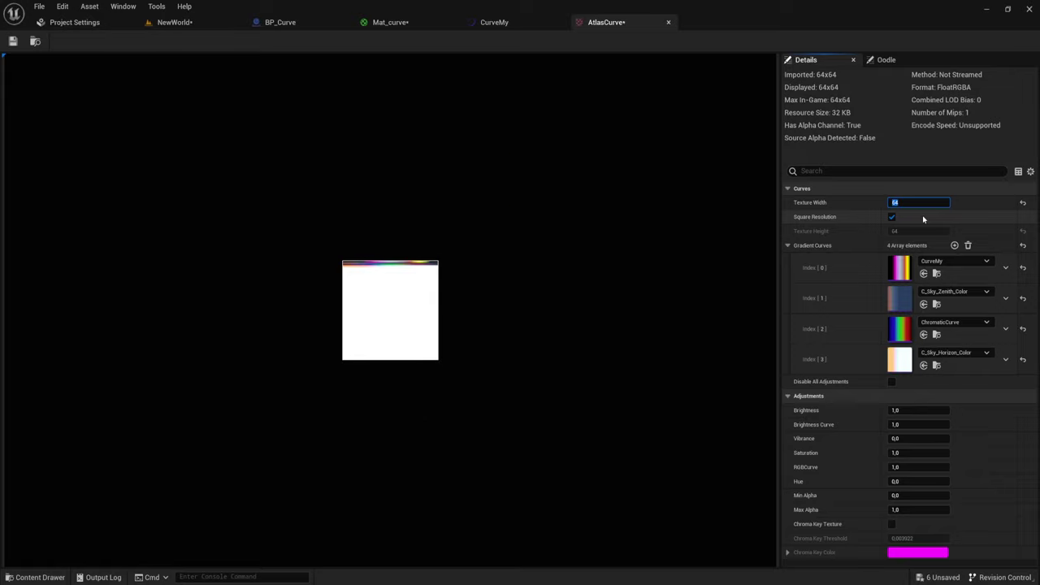
scroll(325, 236, up, 3)
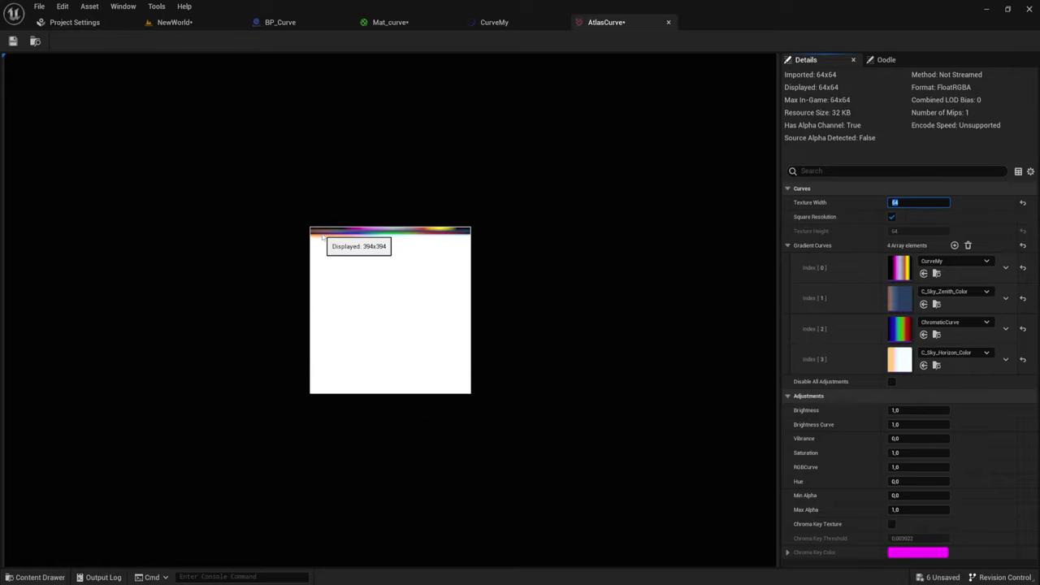
scroll(328, 228, up, 3)
scroll(328, 228, up, 2)
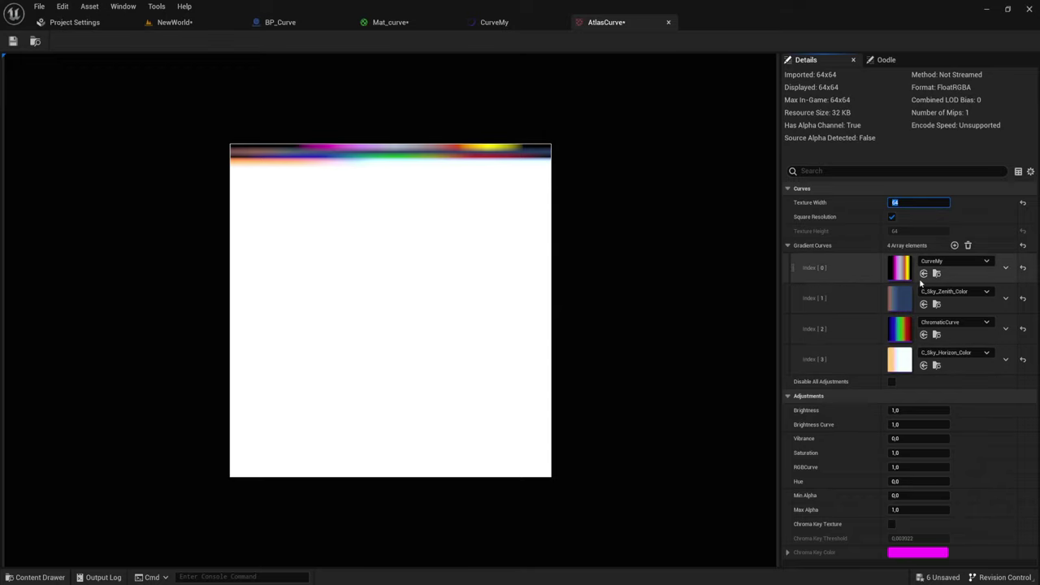
- Try Texture Height 256 with Square Resolution off, then restore square 64x64 and save
click(892, 217)
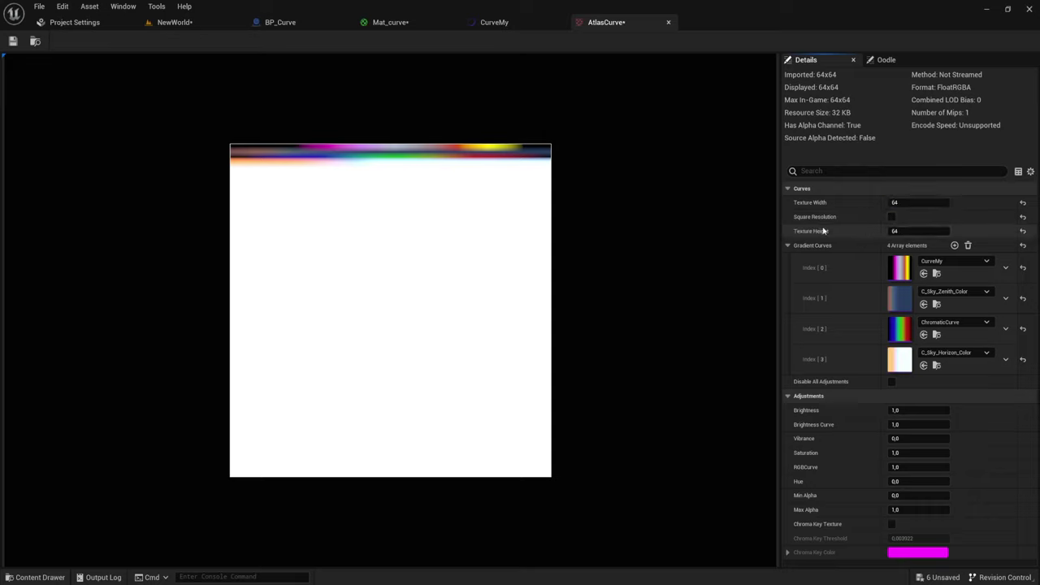
click(900, 232)
text(256)
key(Return)
scroll(495, 343, down, 3)
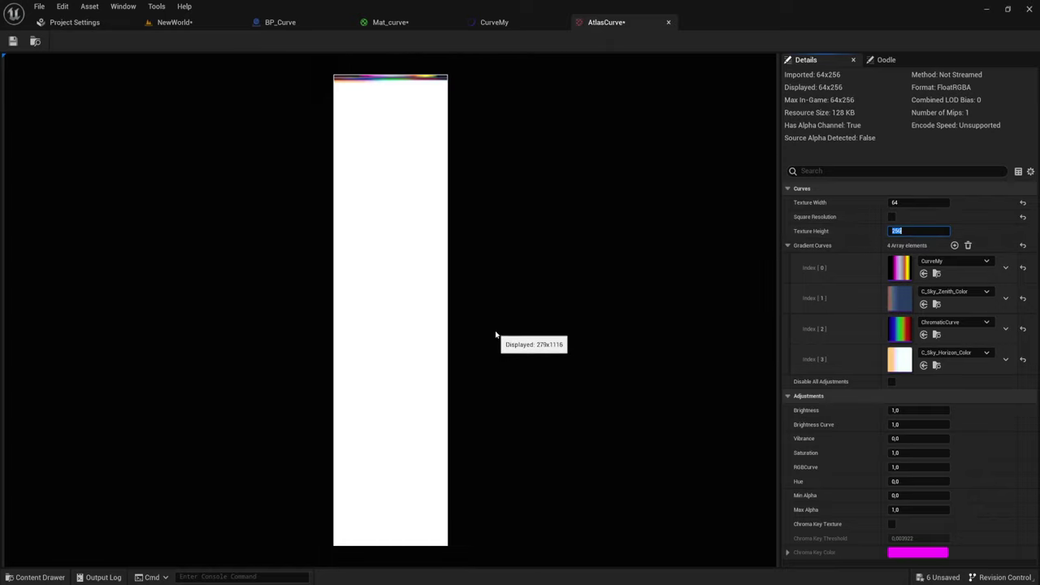
scroll(492, 333, down, 2)
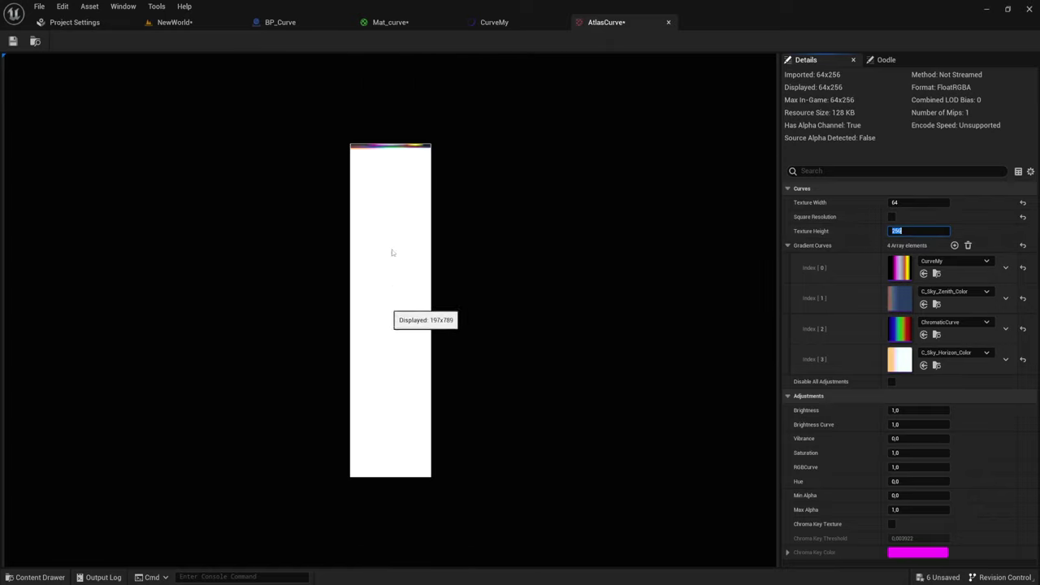
click(892, 217)
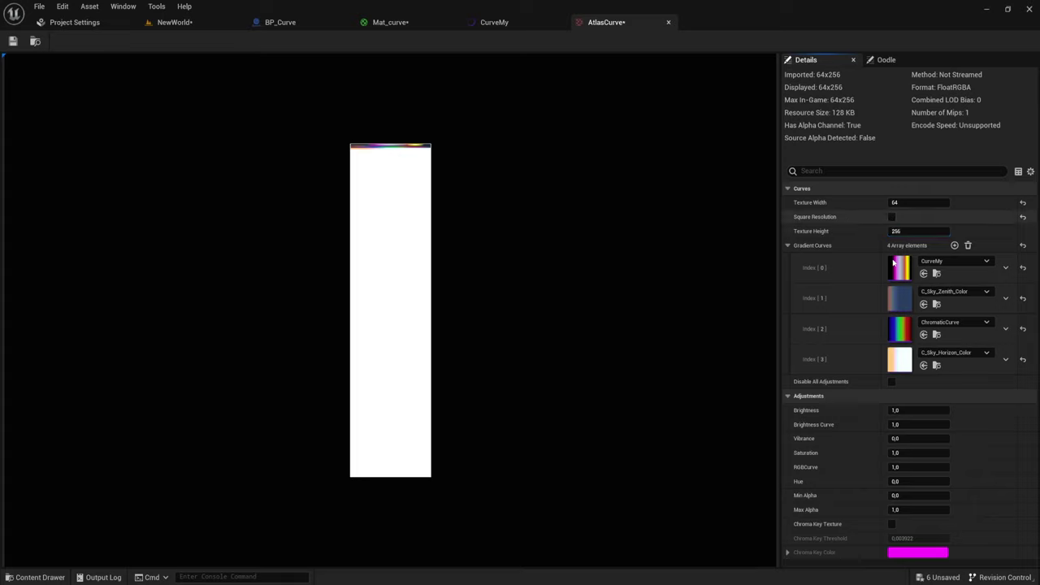
scroll(341, 286, up, 2)
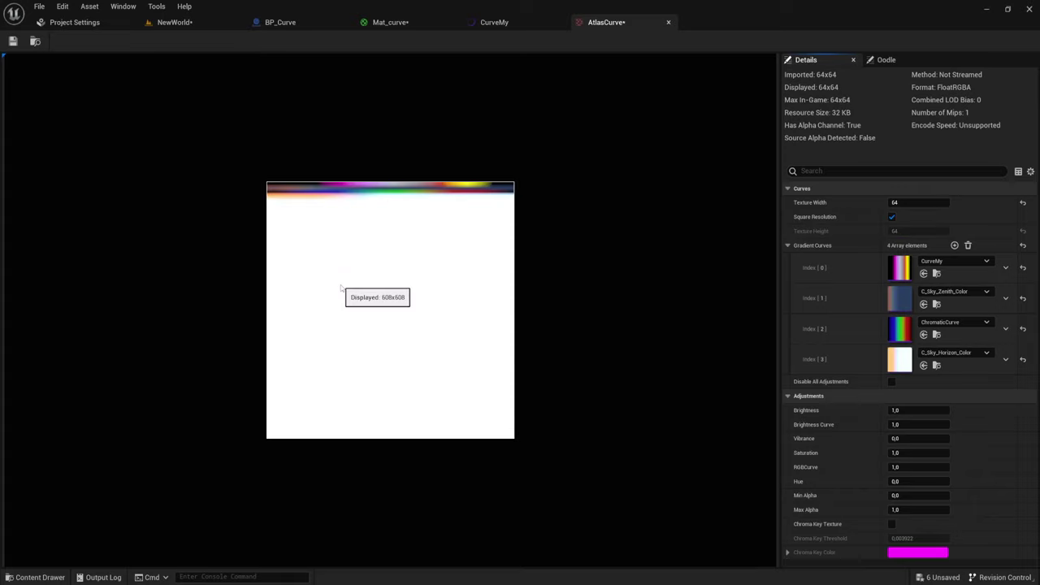
scroll(344, 294, up, 1)
click(13, 41)
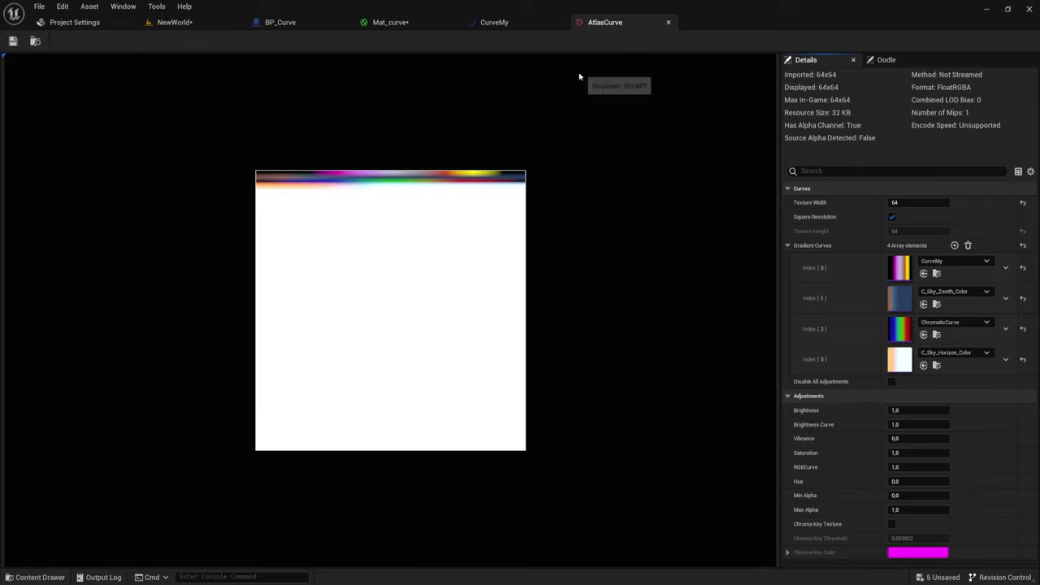
- In the Mat_curve graph, shift the middle and bottom Texture Sample nodes left
click(388, 25)
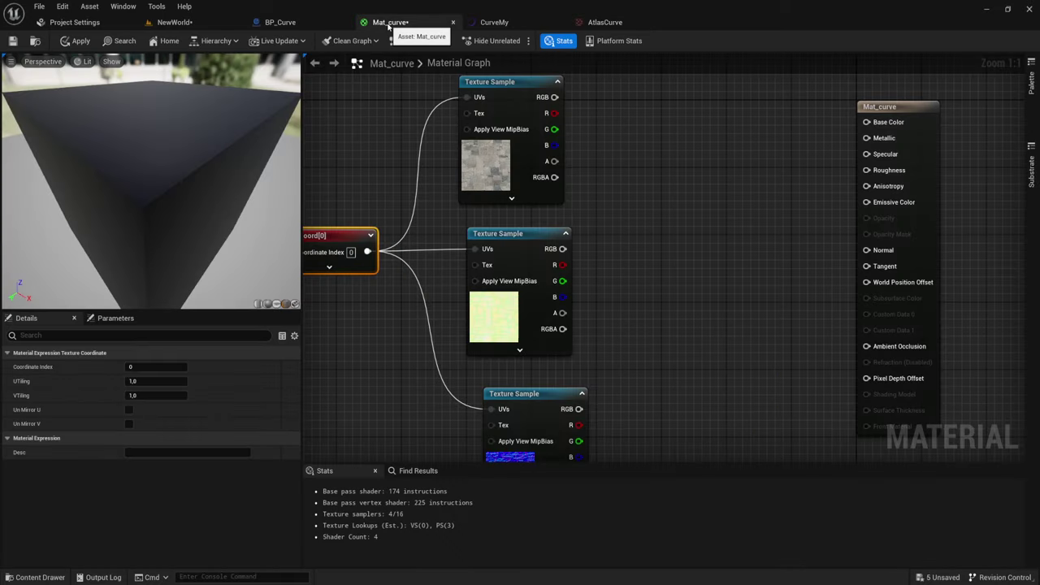
scroll(671, 269, down, 2)
drag(645, 316, 626, 317)
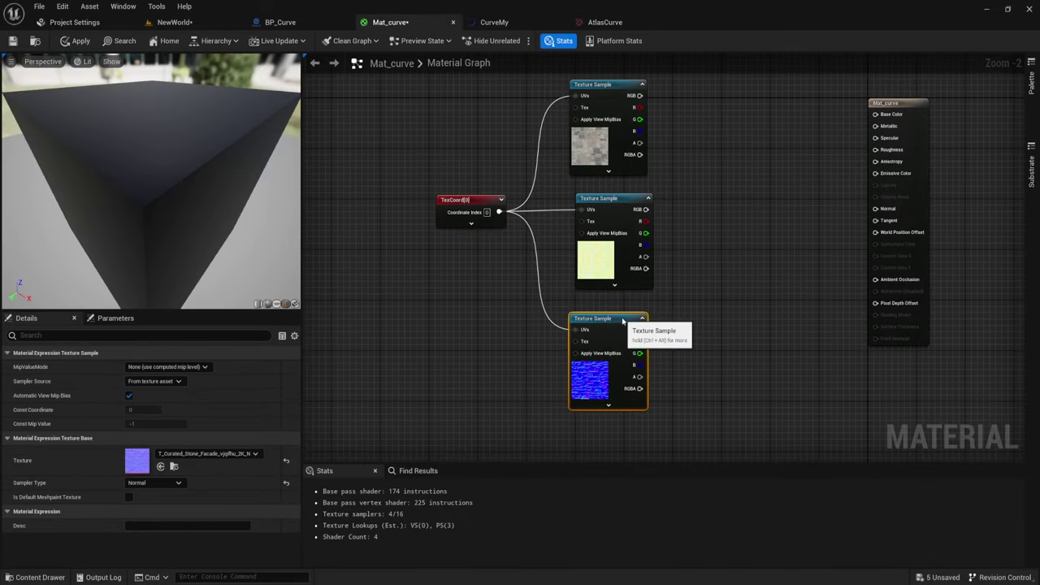
mouse_move(708, 383)
mouse_down()
mouse_move(603, 211)
mouse_move(592, 211)
mouse_up()
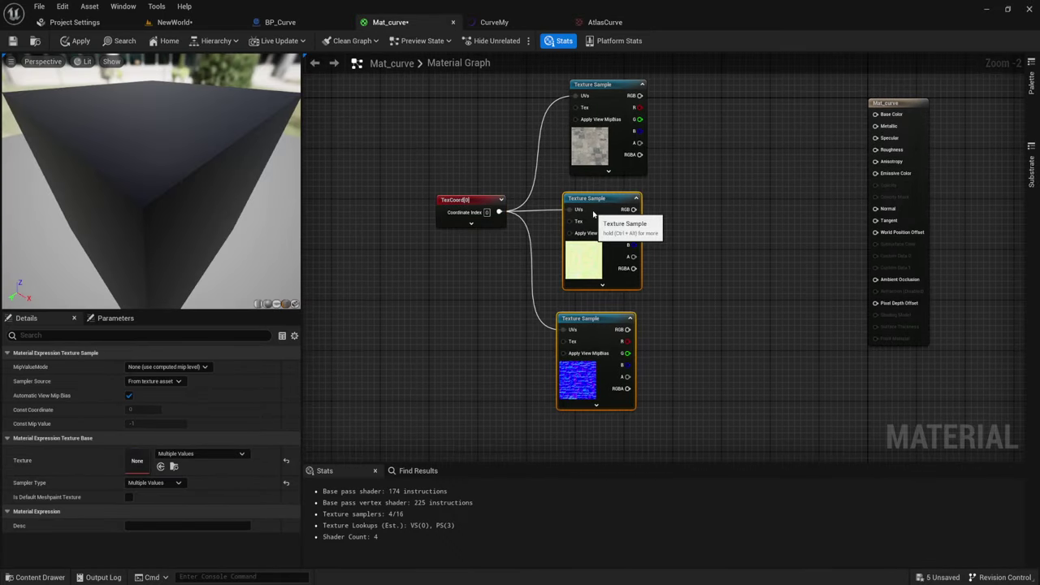
right_drag(718, 201, 665, 261)
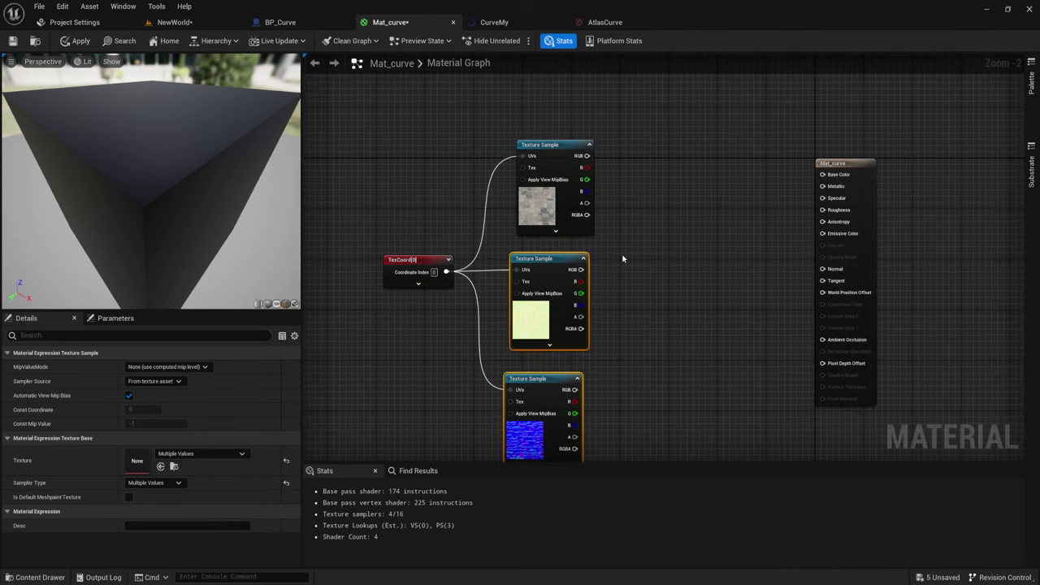
- Add a CurveAtlasRowParameter node named CurveParam
right_click(624, 259)
text(curve)
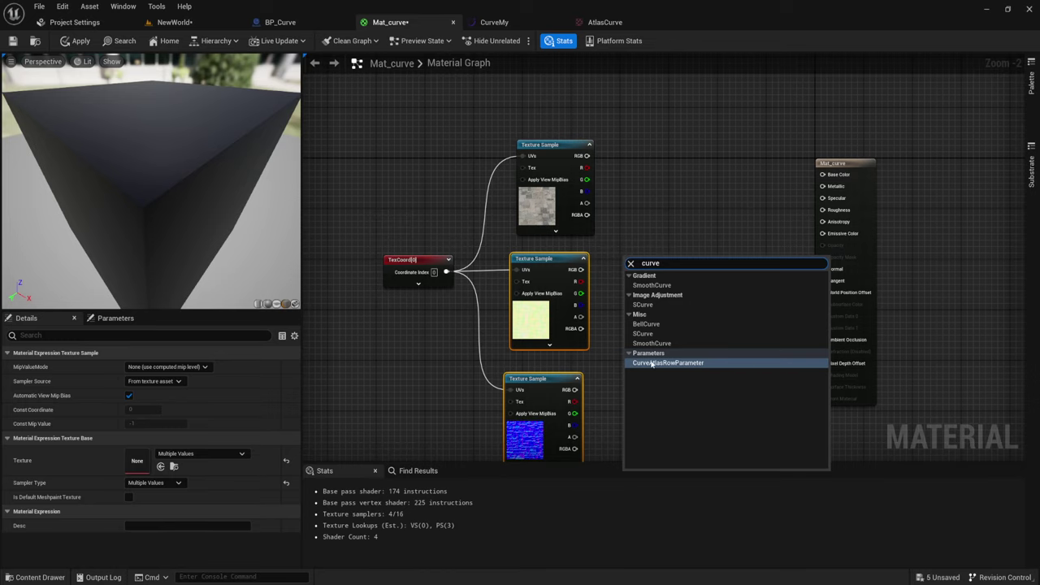
click(651, 364)
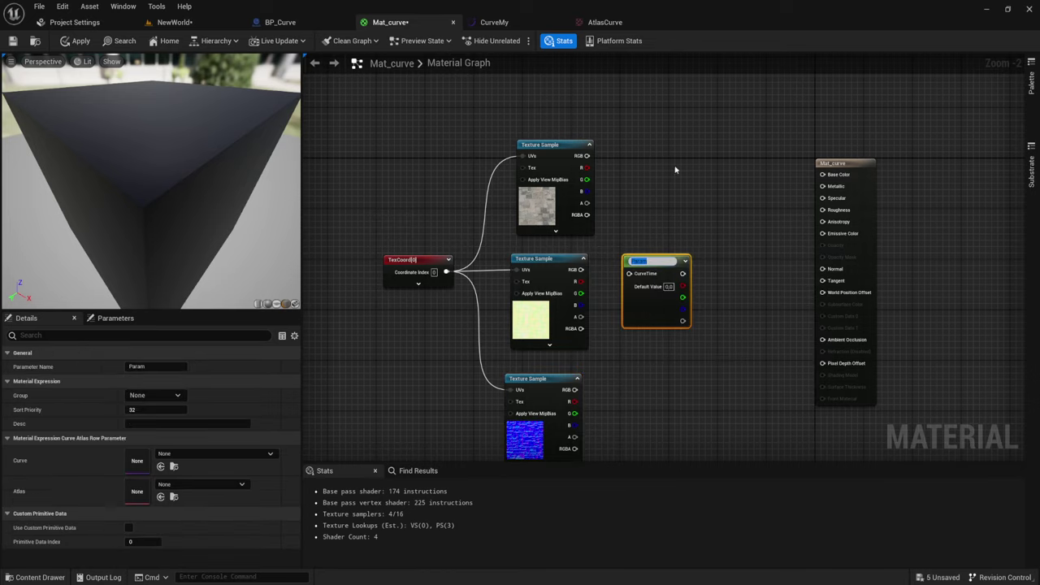
key(BackSpace)
key(Return)
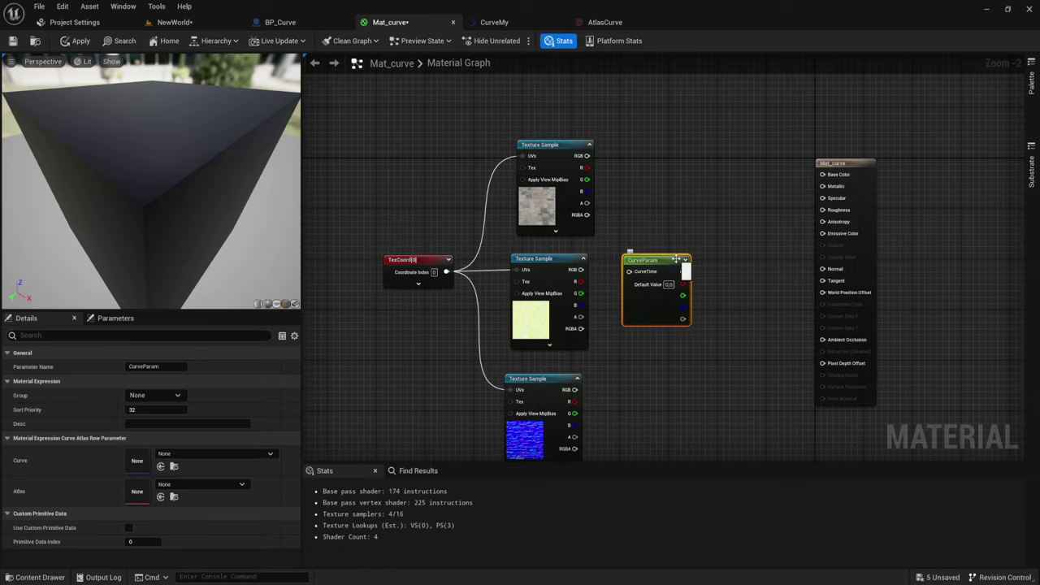
- Position CurveParam beside the texture samples and start a wire from the middle texture's R output
drag(675, 259, 706, 227)
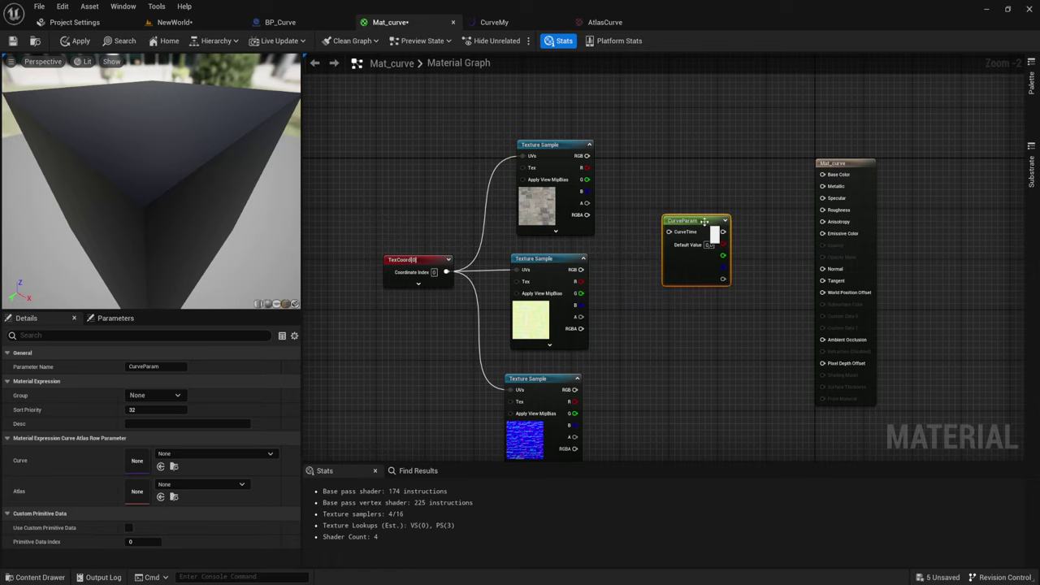
right_drag(654, 335, 585, 348)
mouse_move(597, 312)
mouse_down()
mouse_move(657, 242)
mouse_move(662, 210)
mouse_up()
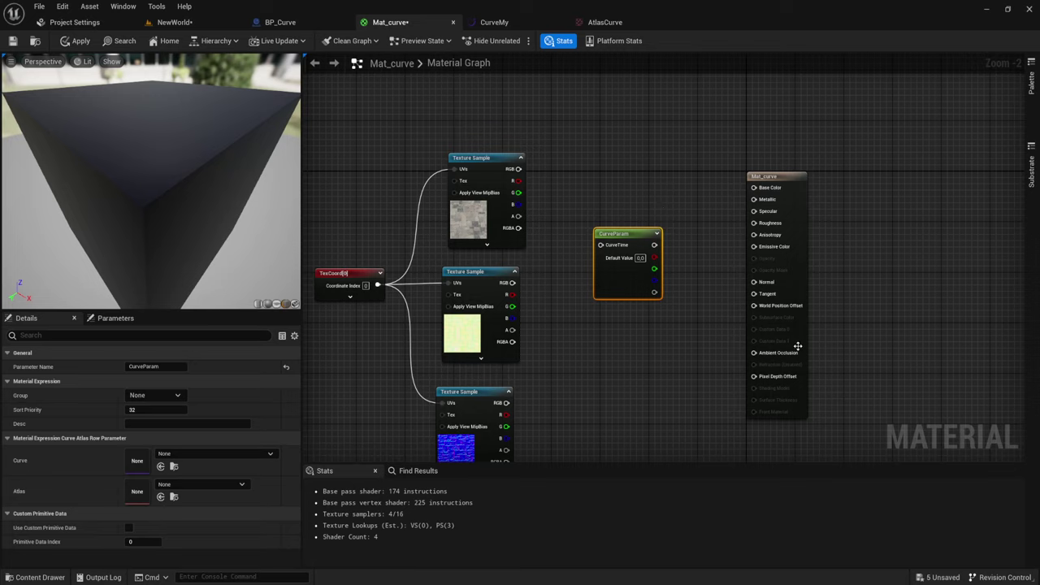
drag(513, 294, 563, 269)
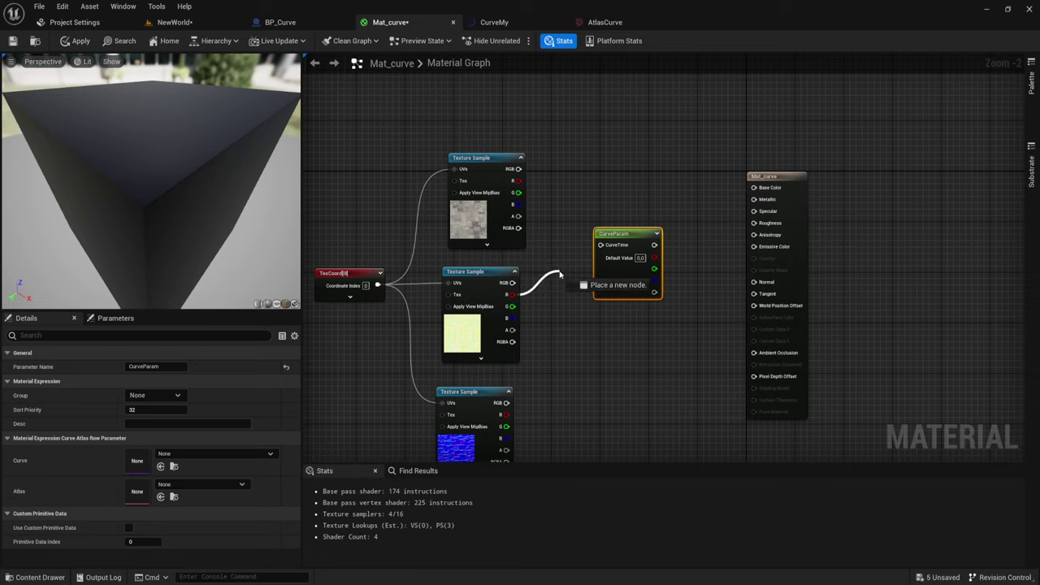
- Move the Mat_curve output node right and wire the middle texture's R into CurveParam's CurveTime
drag(564, 268, 564, 266)
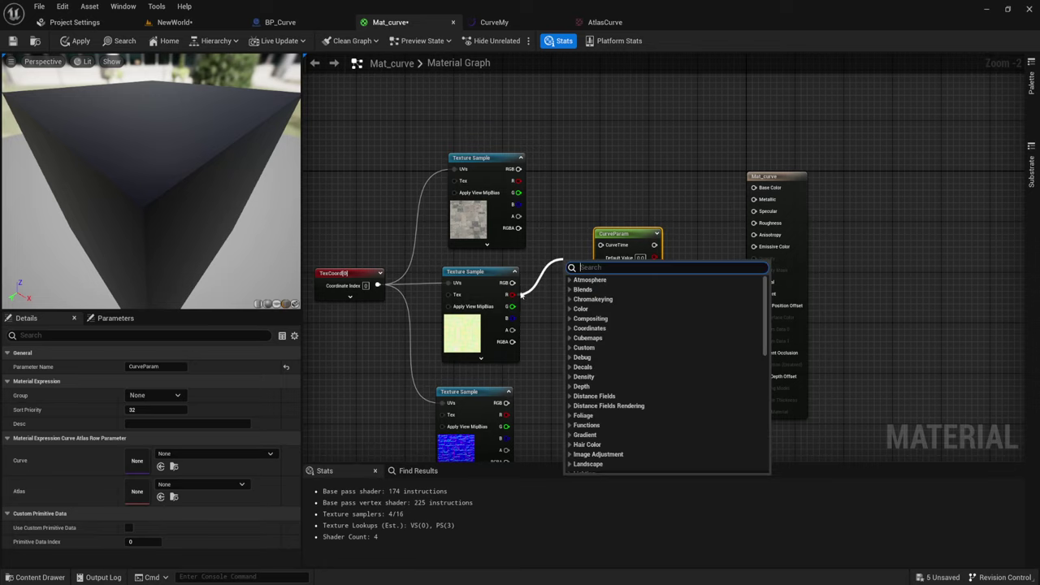
click(477, 297)
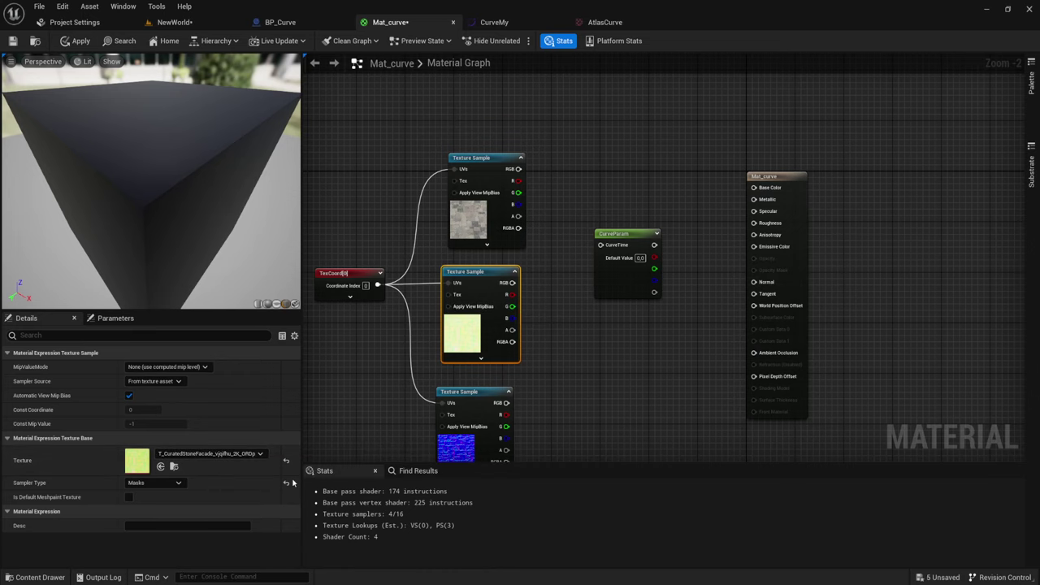
right_drag(581, 318, 565, 290)
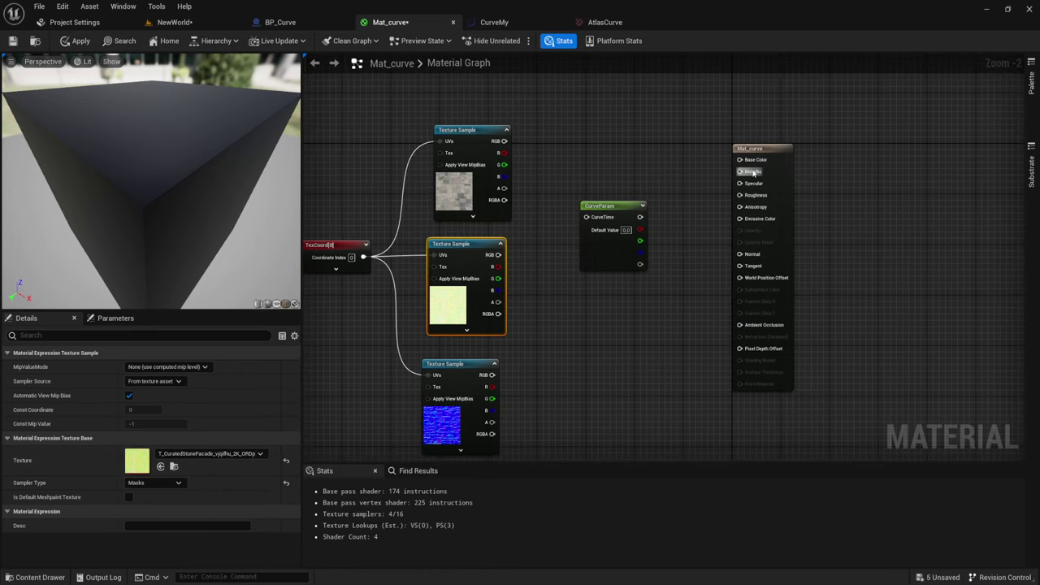
drag(779, 163, 881, 169)
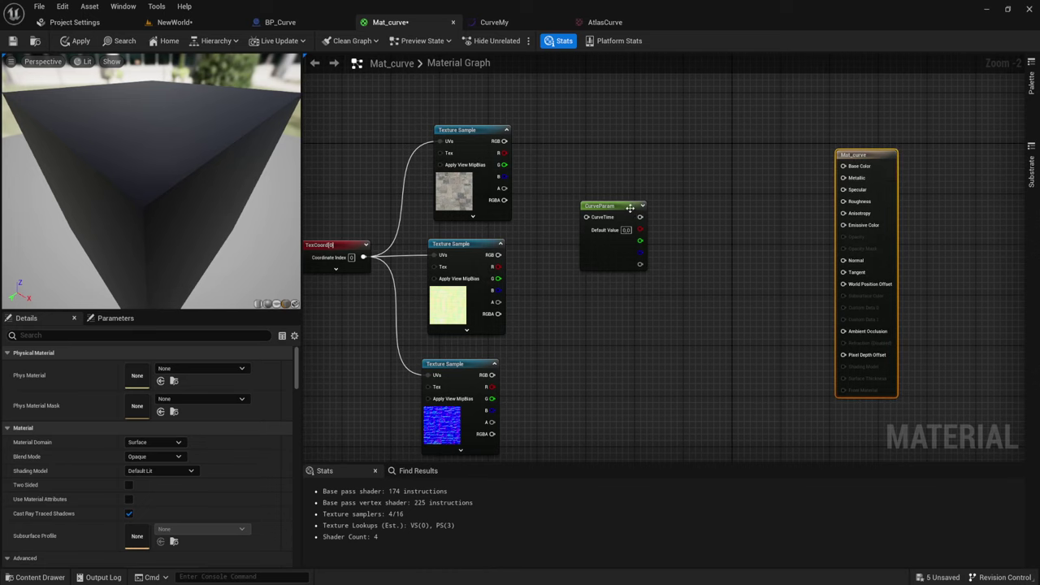
mouse_move(629, 208)
mouse_down()
mouse_move(684, 215)
mouse_move(672, 214)
mouse_up()
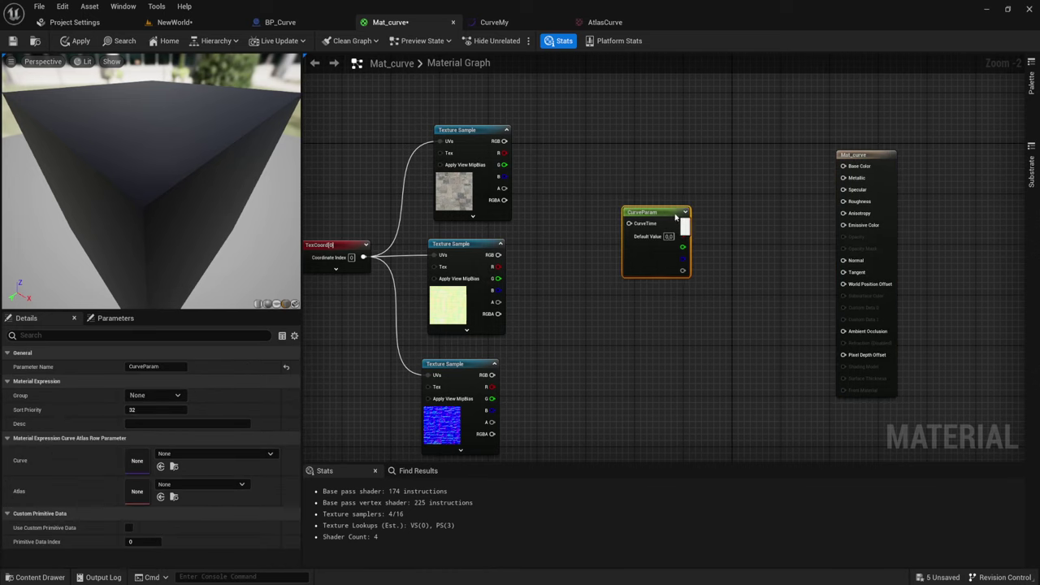
drag(498, 255, 630, 224)
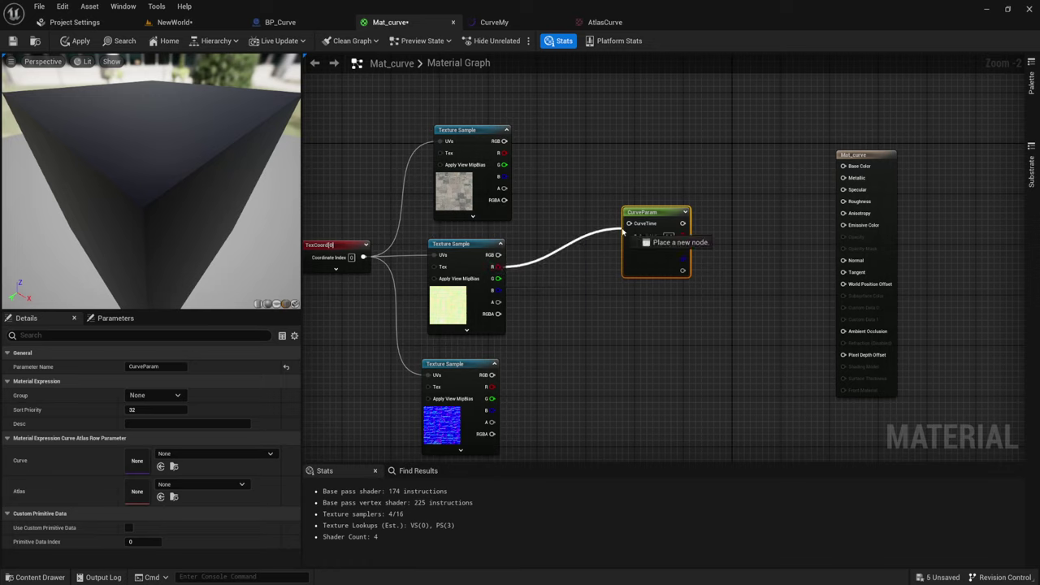
click(630, 223)
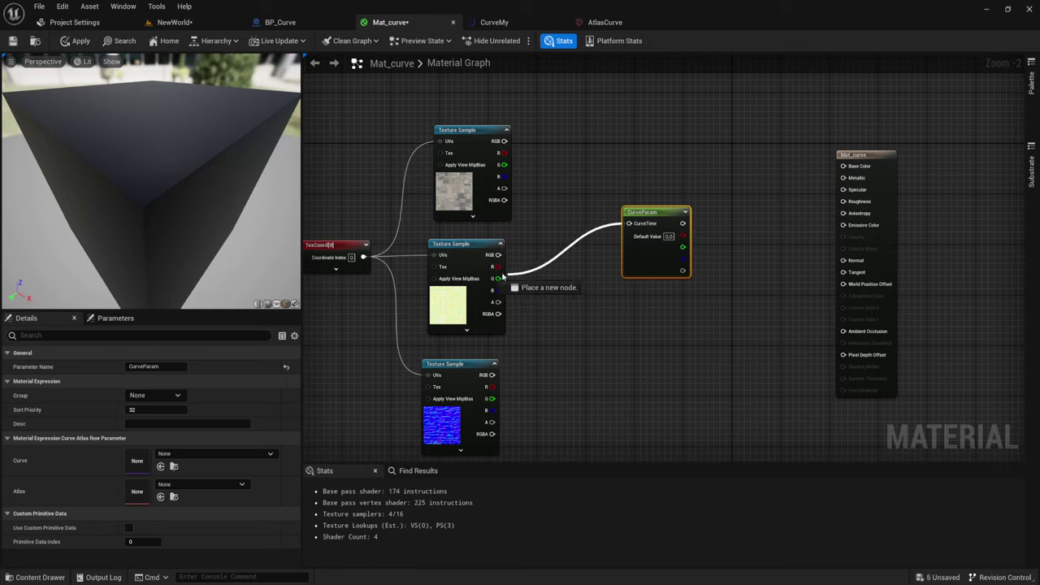
drag(665, 210, 646, 220)
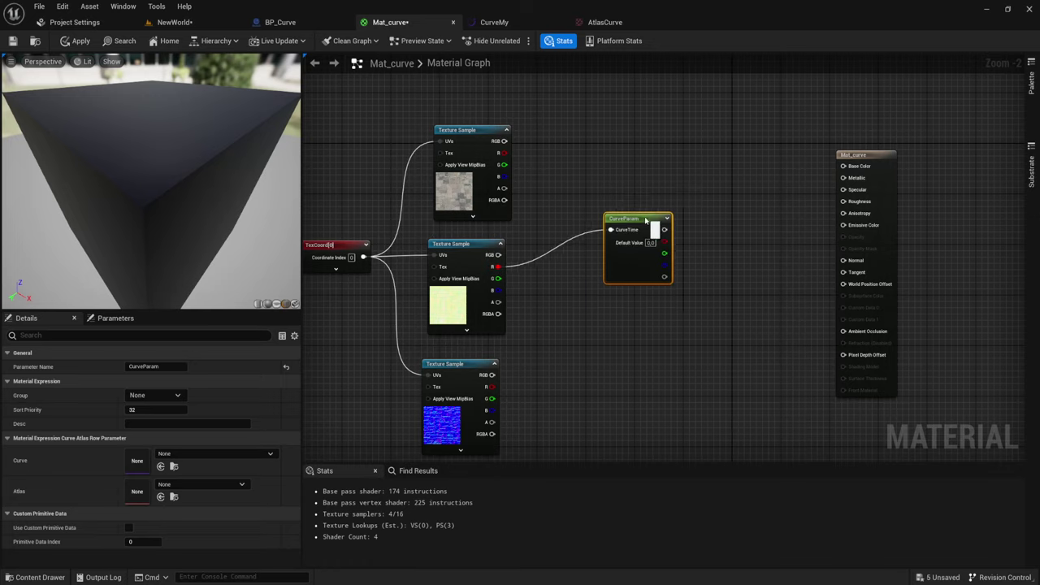
- Move the top stone Texture Sample up and right and tidy the graph around CurveParam
drag(435, 101, 529, 136)
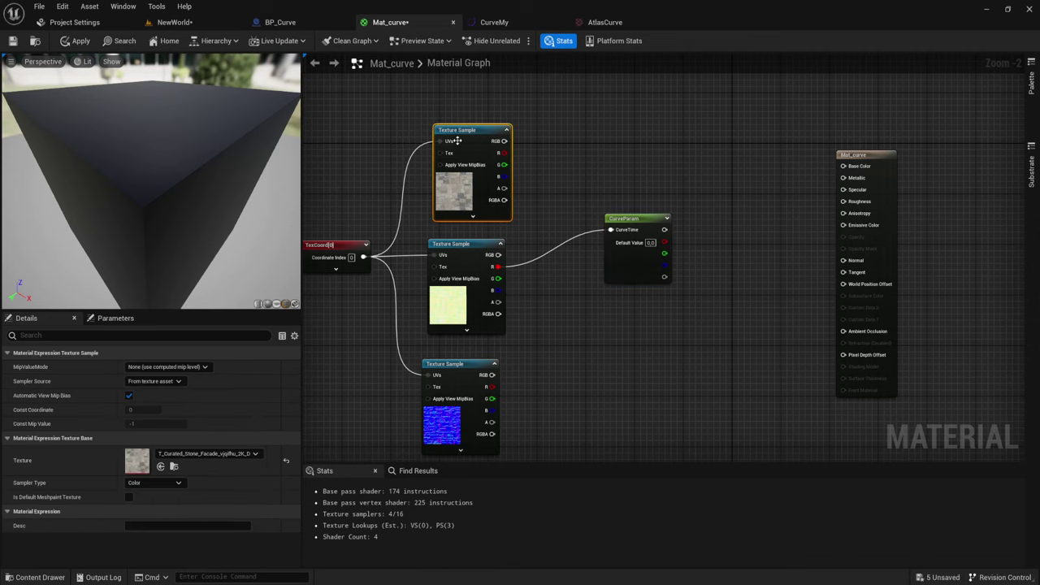
drag(464, 142, 521, 102)
right_drag(719, 207, 692, 221)
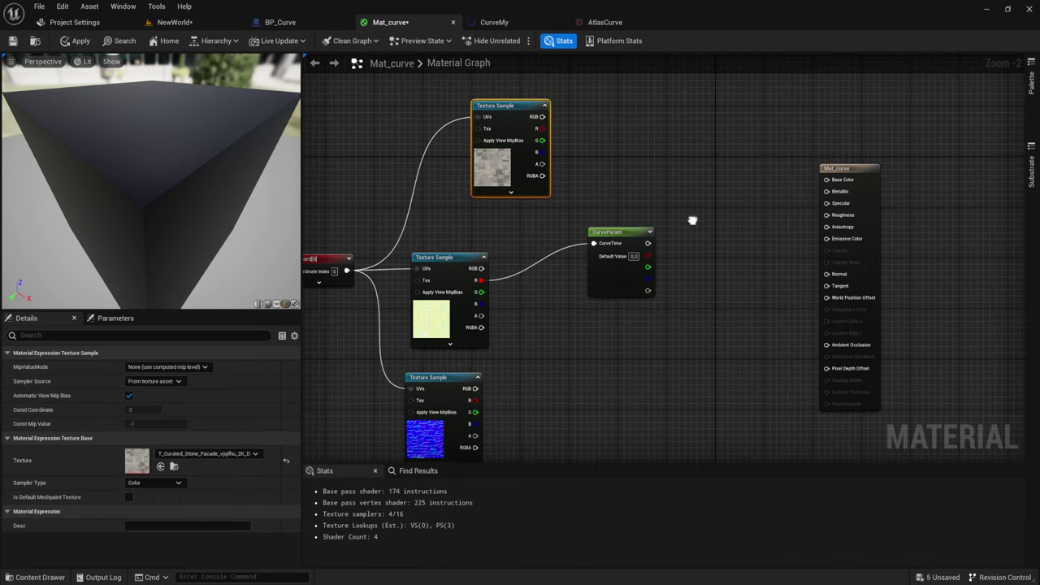
drag(606, 184, 655, 380)
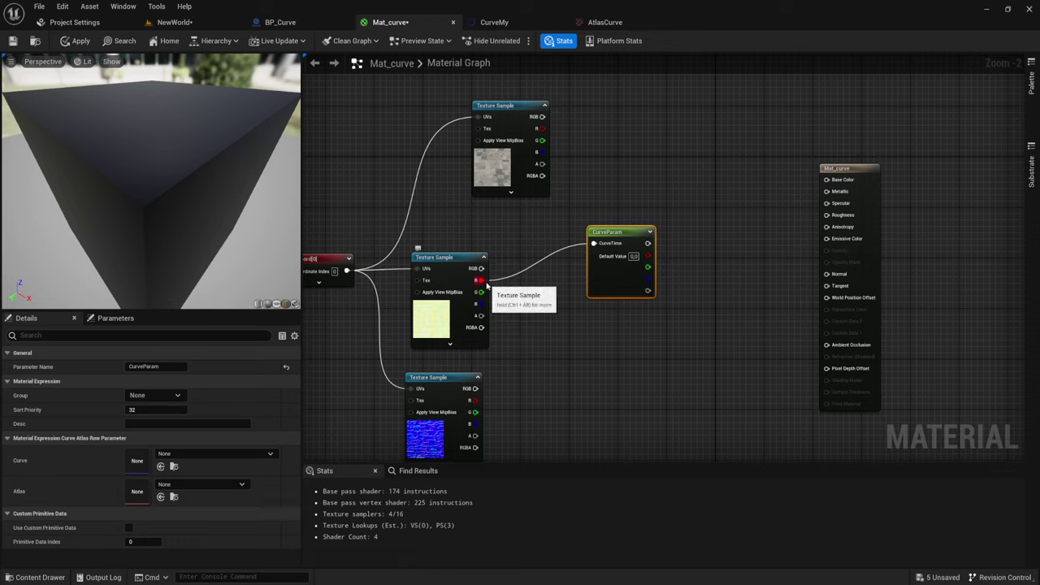
right_drag(706, 191, 676, 202)
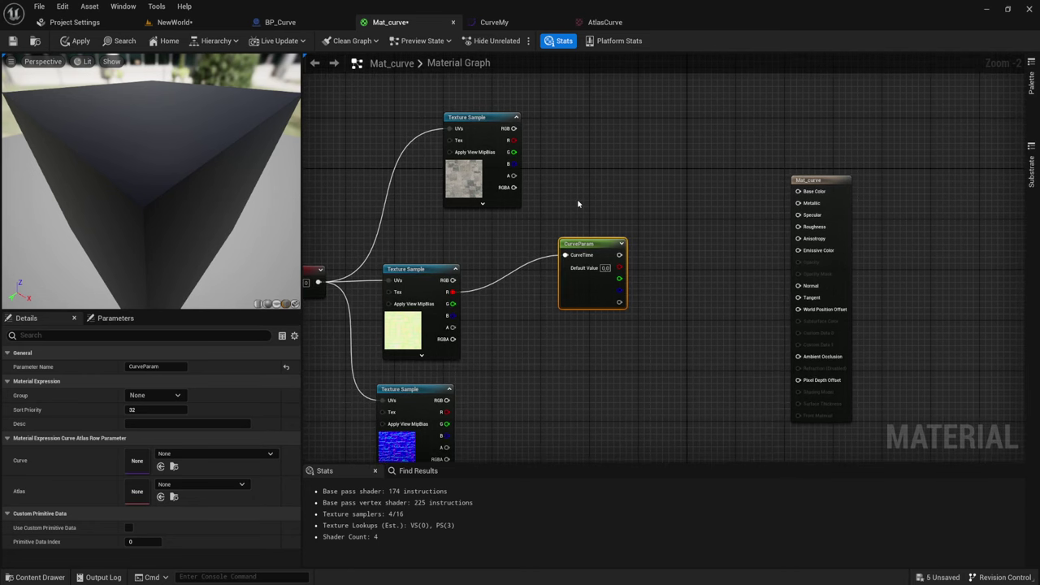
- Add a Blend_Overlay node via the 'blend' search and place it near the stone texture
right_click(637, 151)
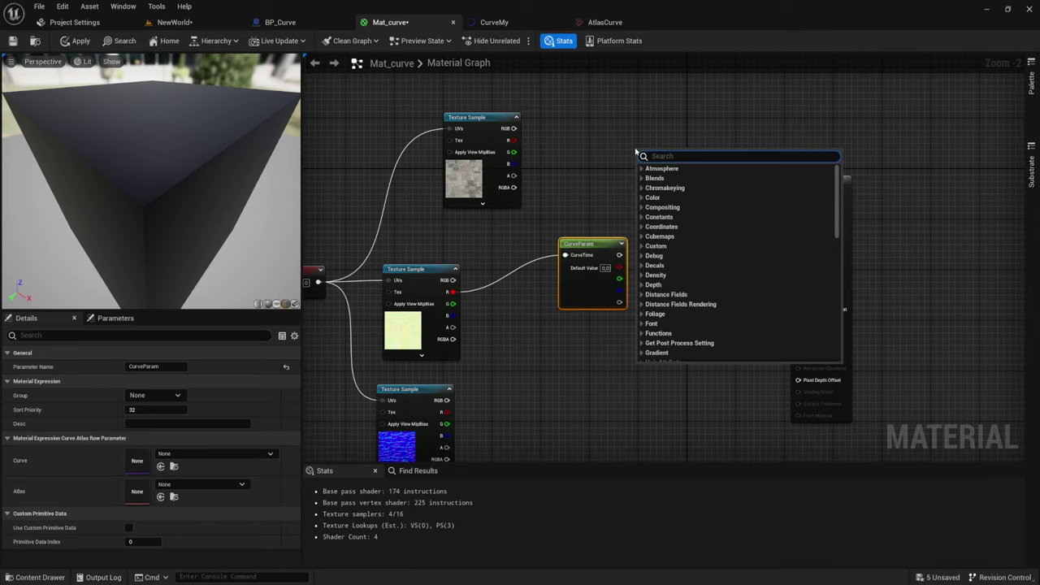
text(bl)
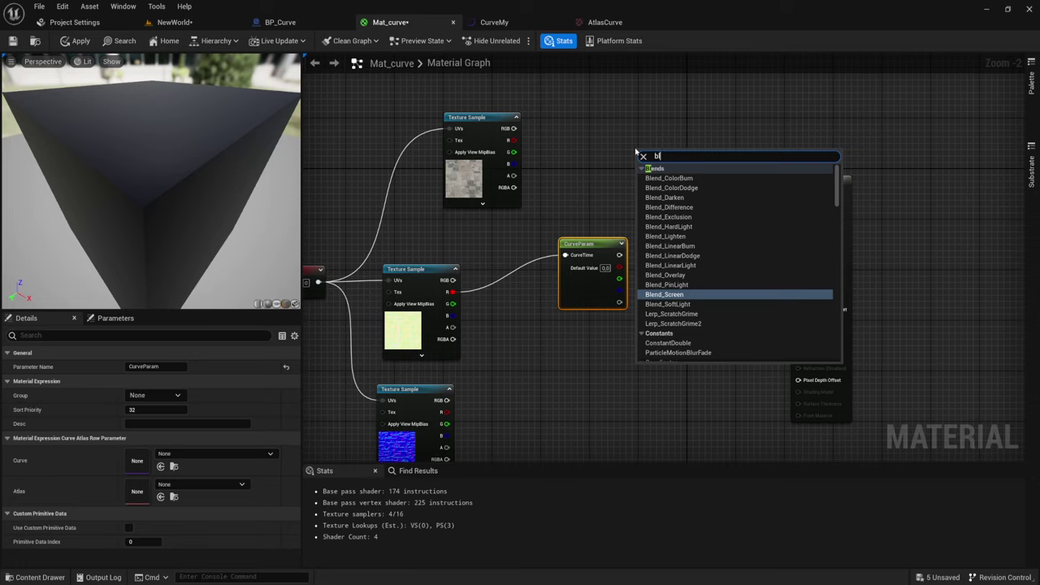
text(end)
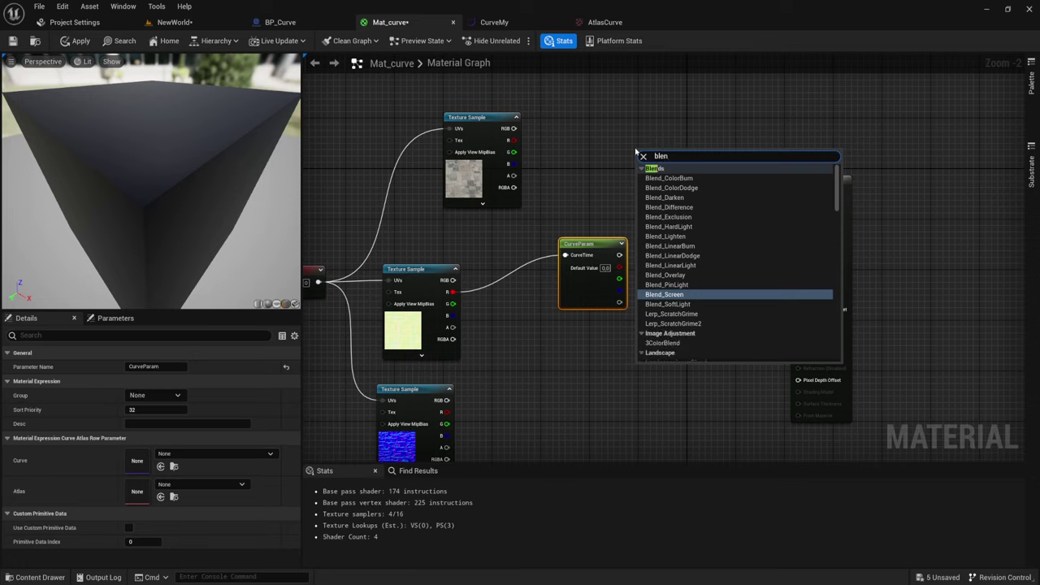
click(679, 275)
mouse_move(650, 178)
mouse_down()
mouse_move(666, 173)
mouse_move(513, 128)
mouse_up()
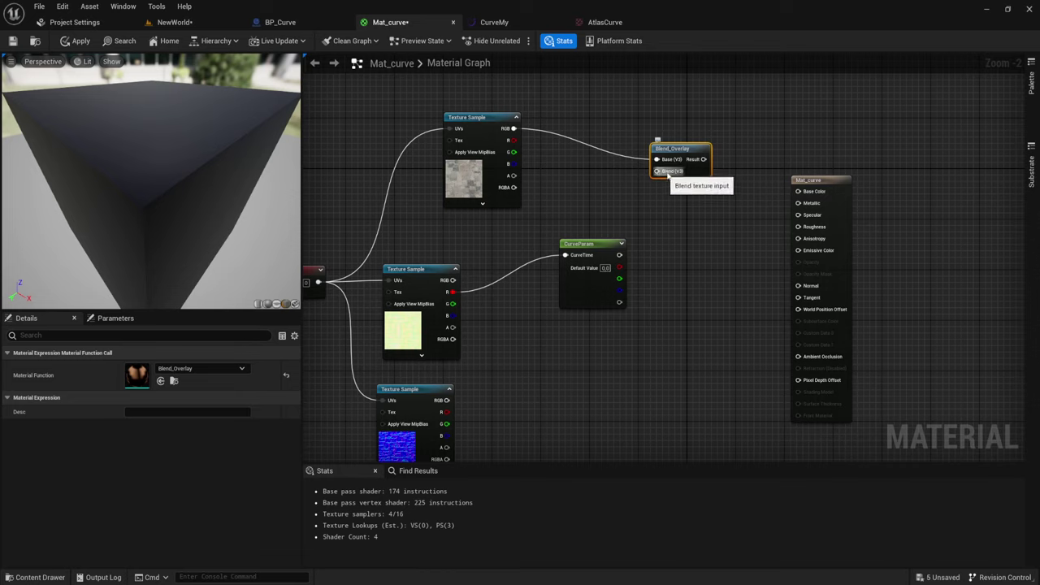
- Wire CurveParam's output into Blend_Overlay's Blend input and drag the normal texture's RGB toward Normal
drag(619, 256, 657, 171)
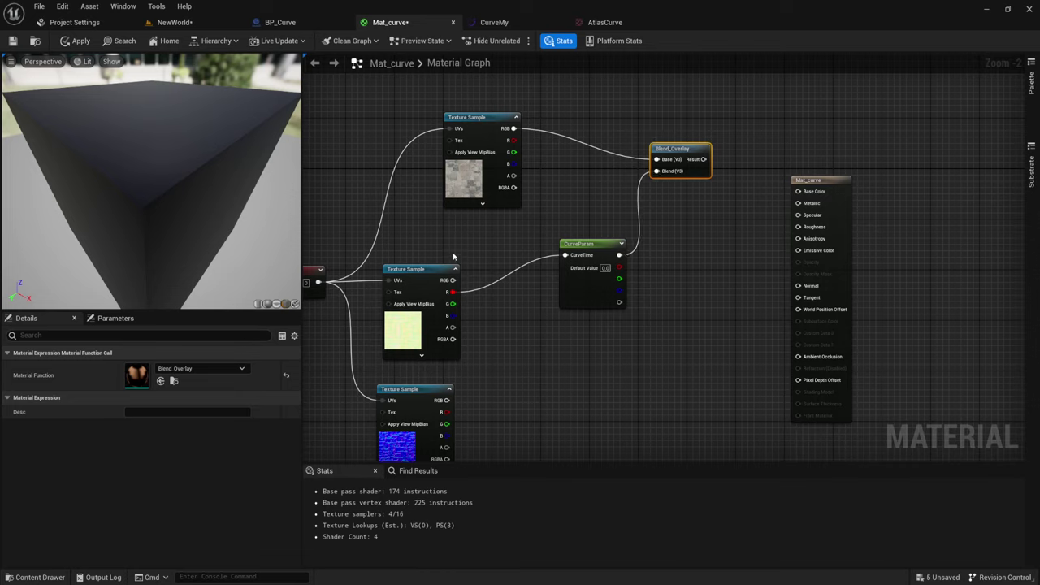
drag(607, 249, 582, 252)
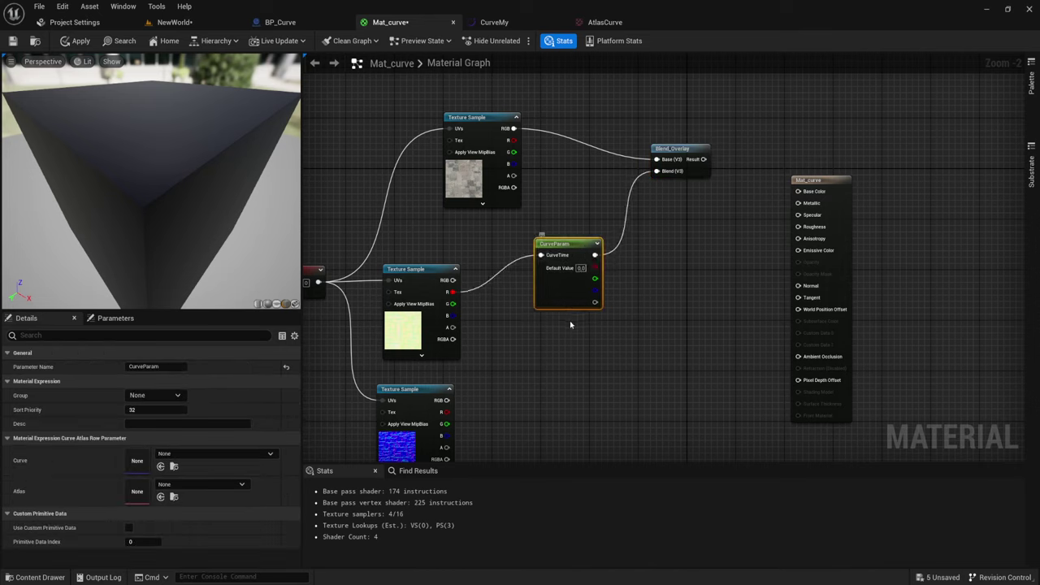
drag(447, 400, 801, 291)
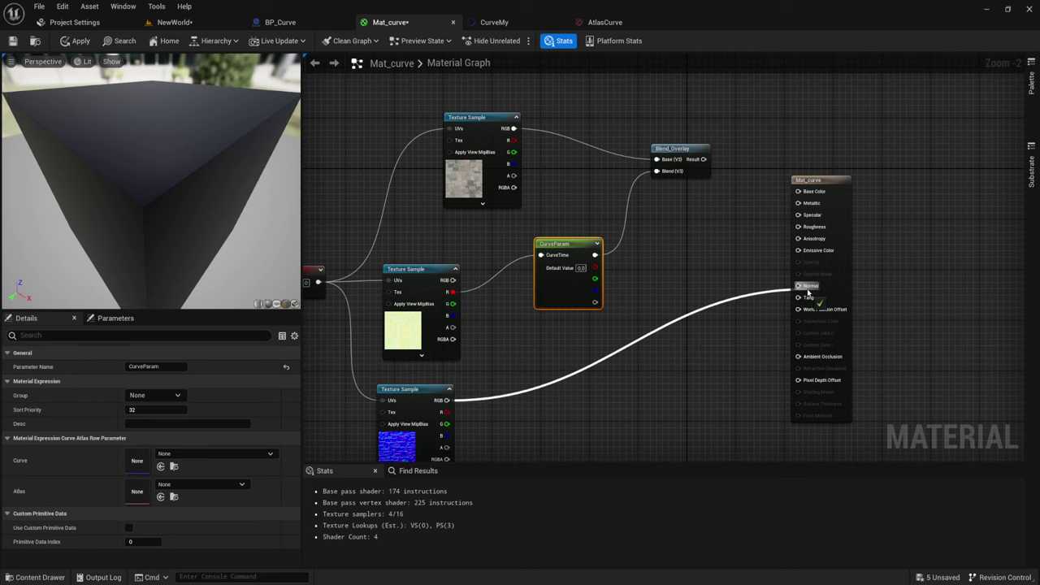
- Connect the normal texture to Mat_curve's Normal input with a reroute point on the wire
right_drag(655, 291, 661, 272)
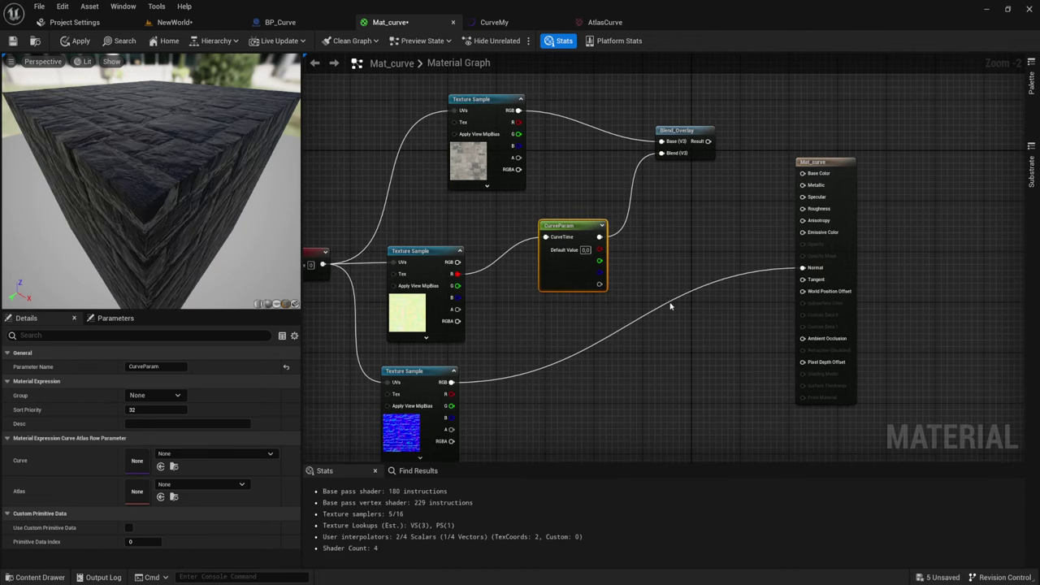
click(670, 303)
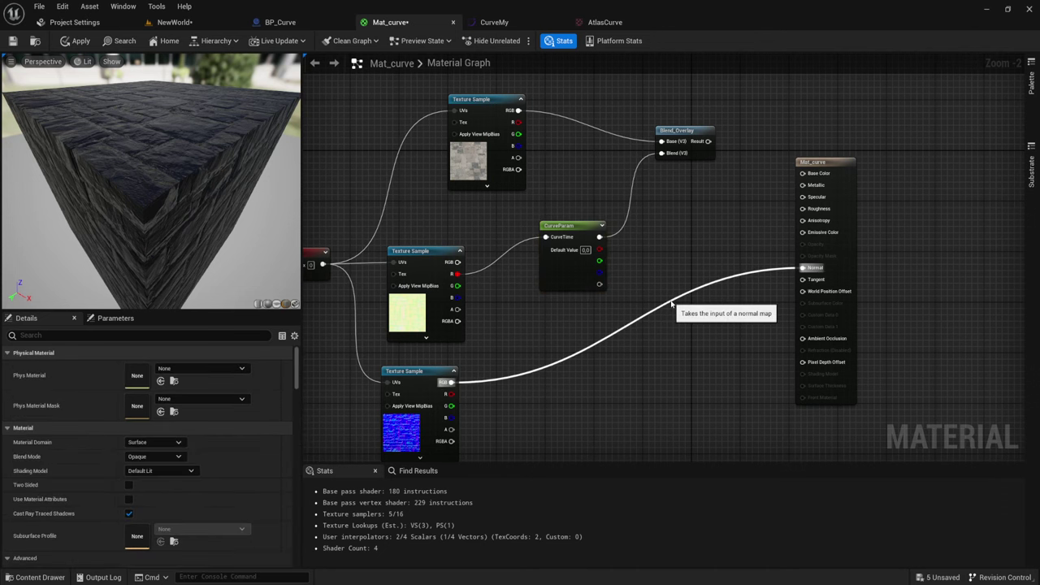
double_click(670, 301)
right_click(671, 302)
drag(671, 301, 721, 384)
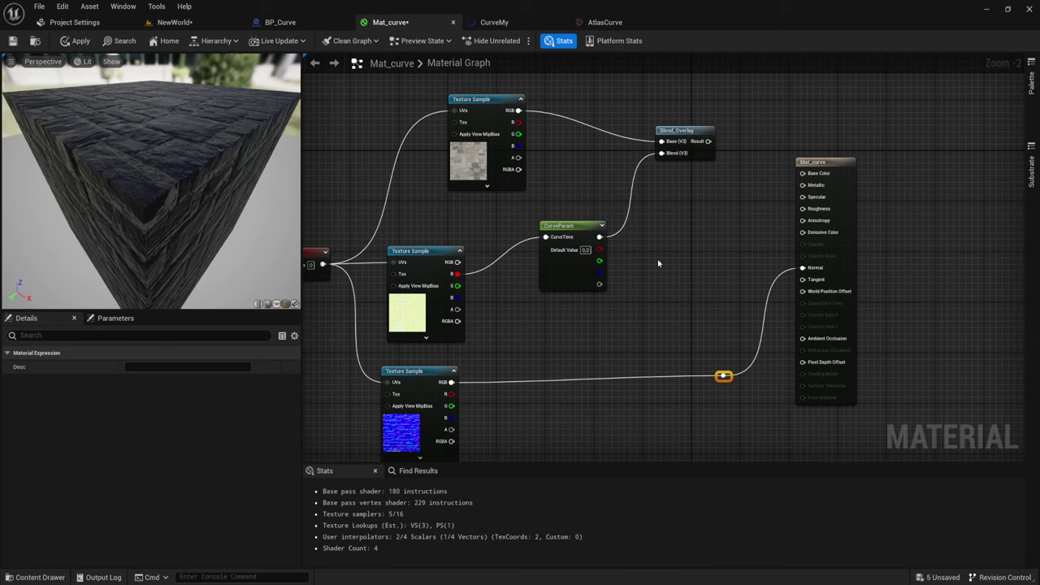
- Add a Lerp node feeding Roughness and wire Base Color to Blend_Overlay's Result
click(659, 236)
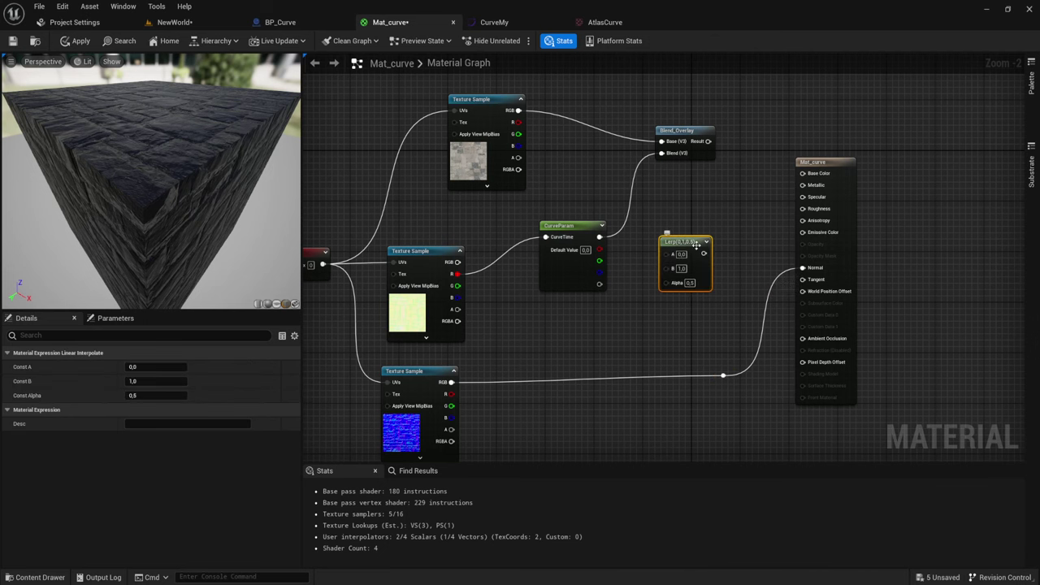
drag(703, 257, 776, 228)
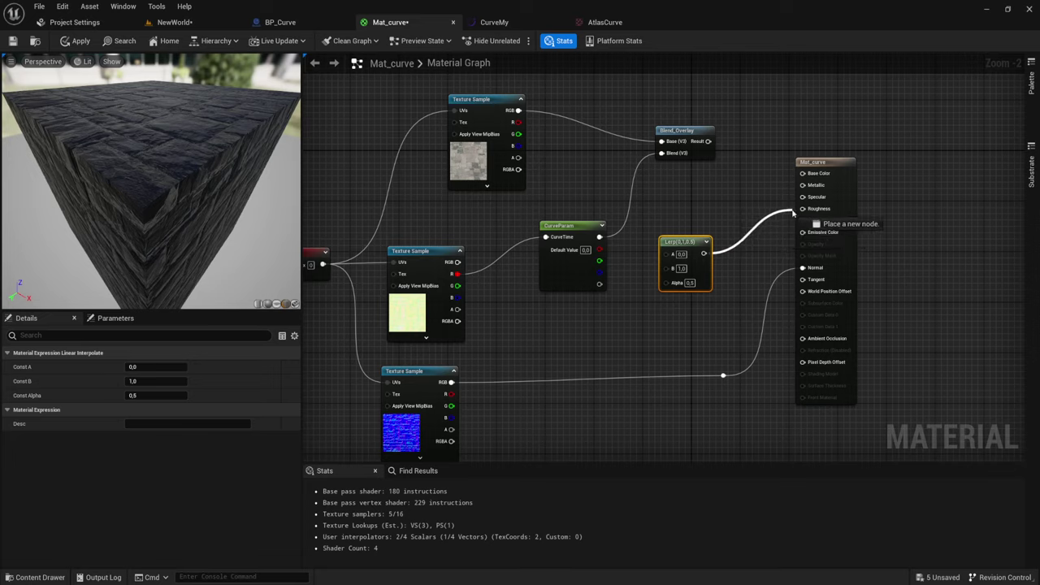
drag(776, 229, 809, 211)
drag(802, 173, 704, 144)
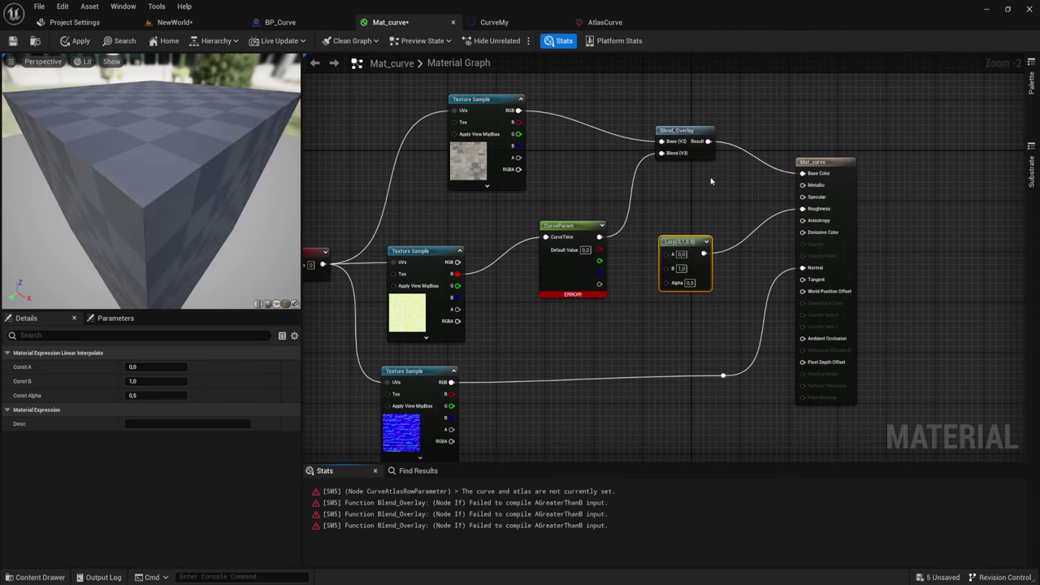
- Finish the Base Color wire and connect the Lerp's Alpha to the middle Texture Sample
right_drag(706, 220, 779, 200)
click(626, 253)
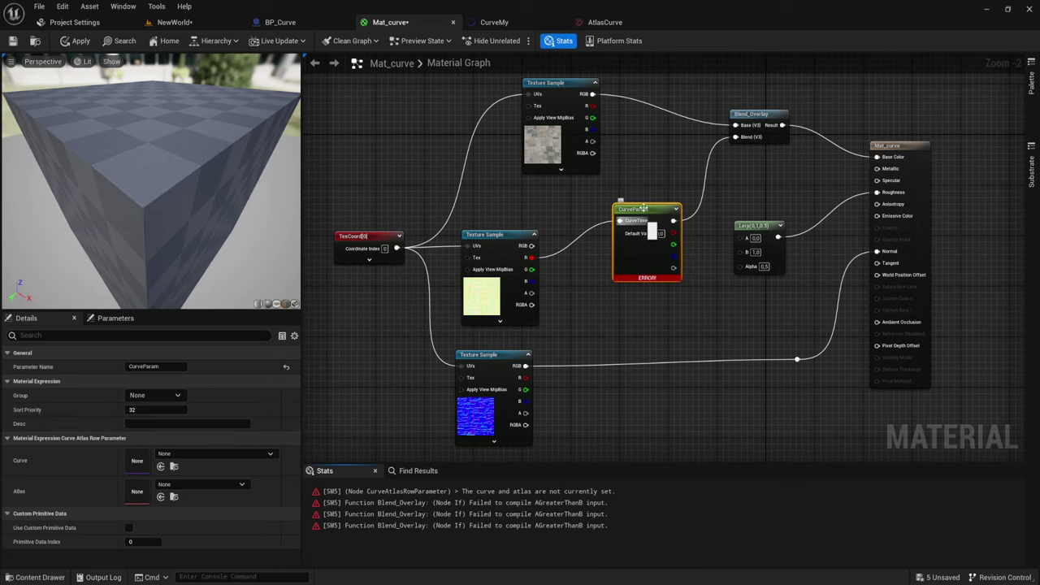
drag(636, 195, 654, 296)
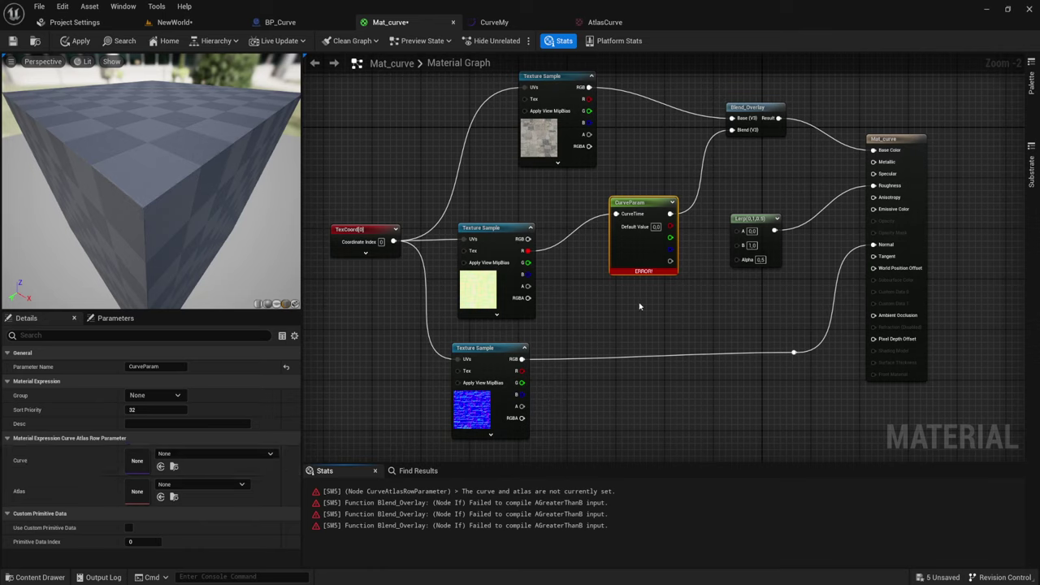
mouse_move(735, 259)
mouse_down()
mouse_move(722, 269)
mouse_move(526, 262)
mouse_up()
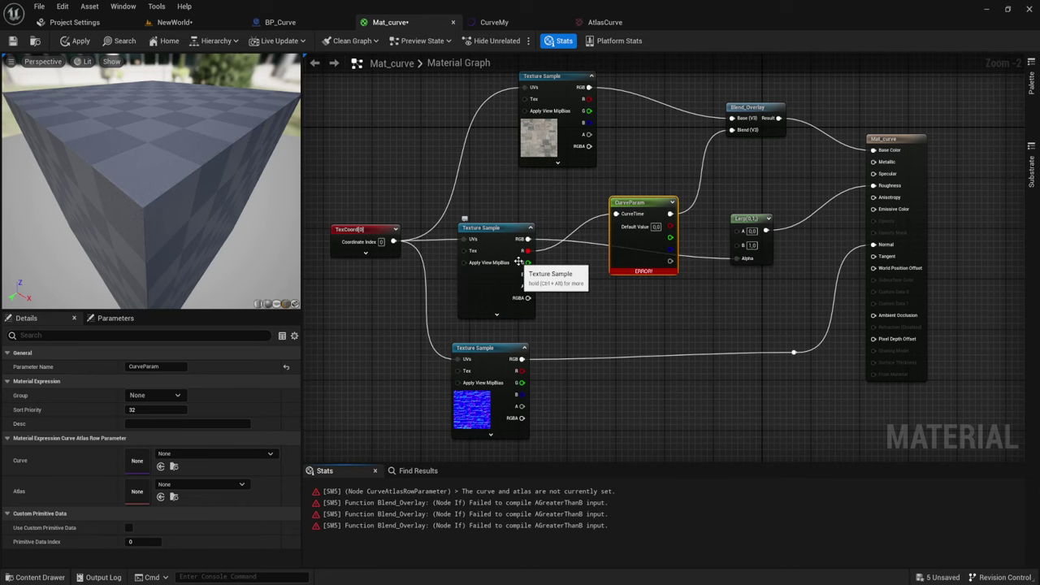
right_drag(612, 317, 602, 307)
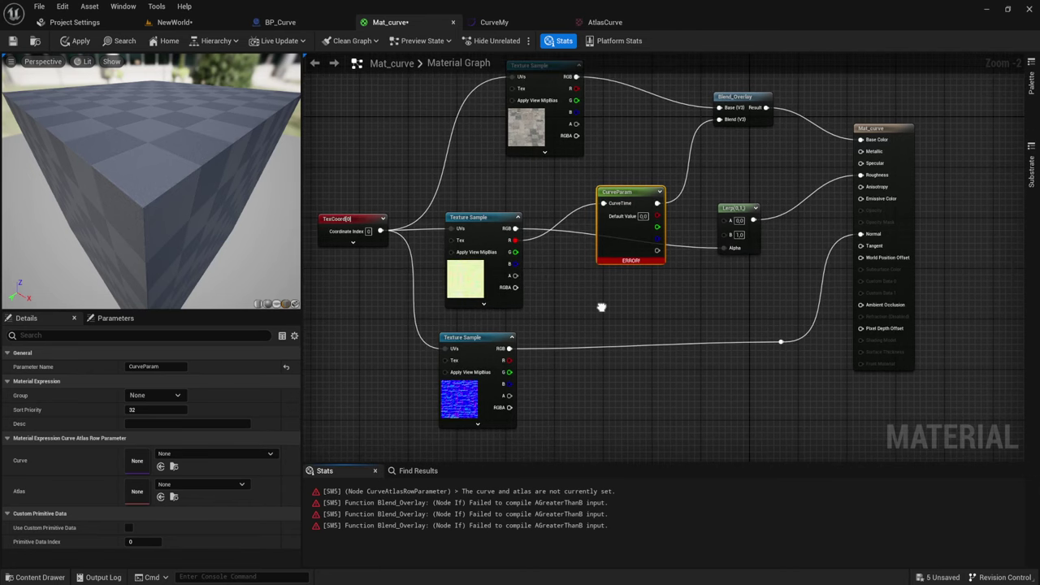
- Nudge the Lerp, edit its A value, and inspect the middle Texture Sample and CurveParam settings
click(484, 218)
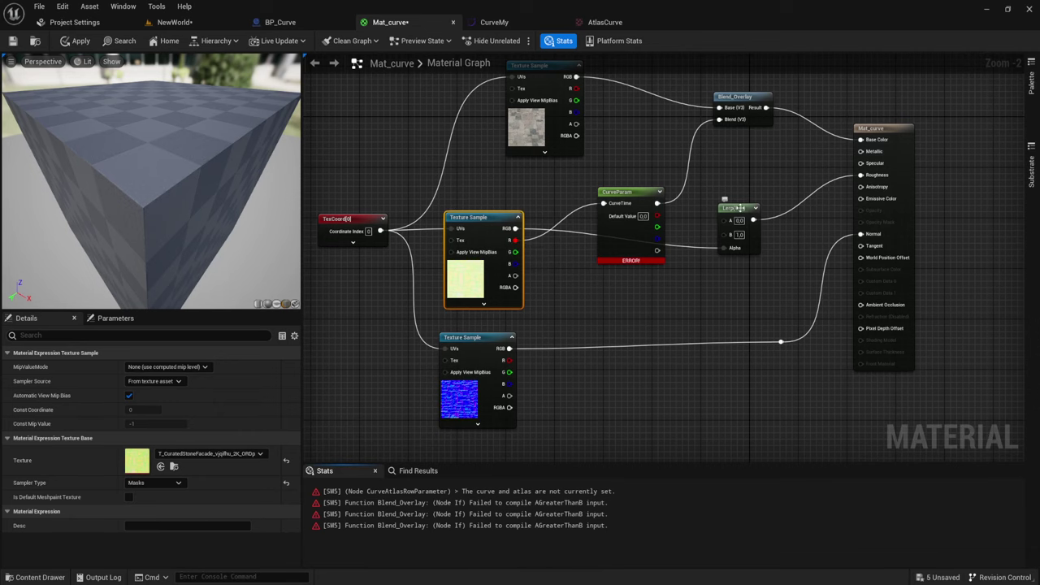
drag(746, 230, 760, 243)
click(684, 300)
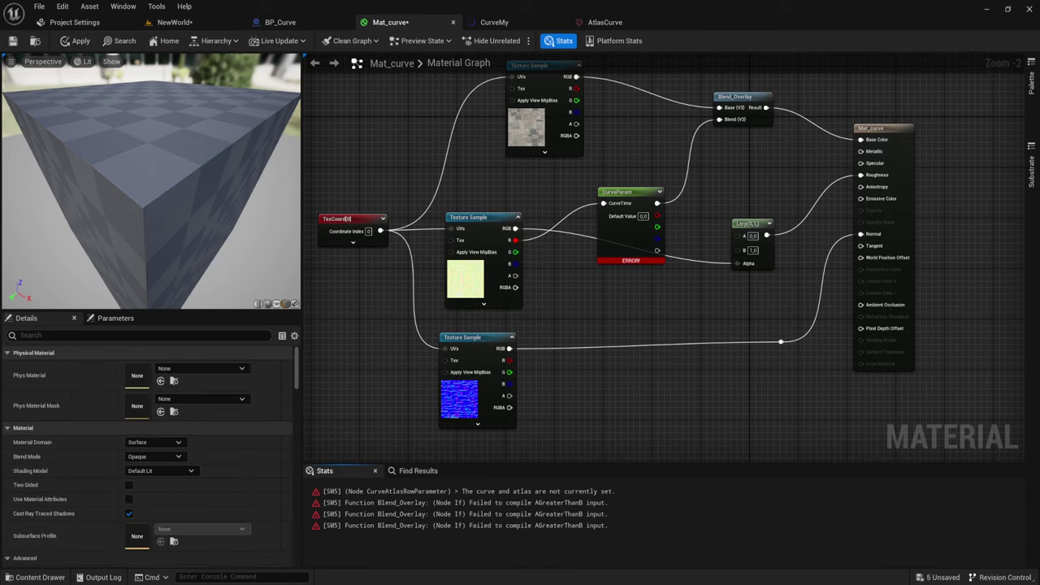
right_drag(674, 299, 640, 308)
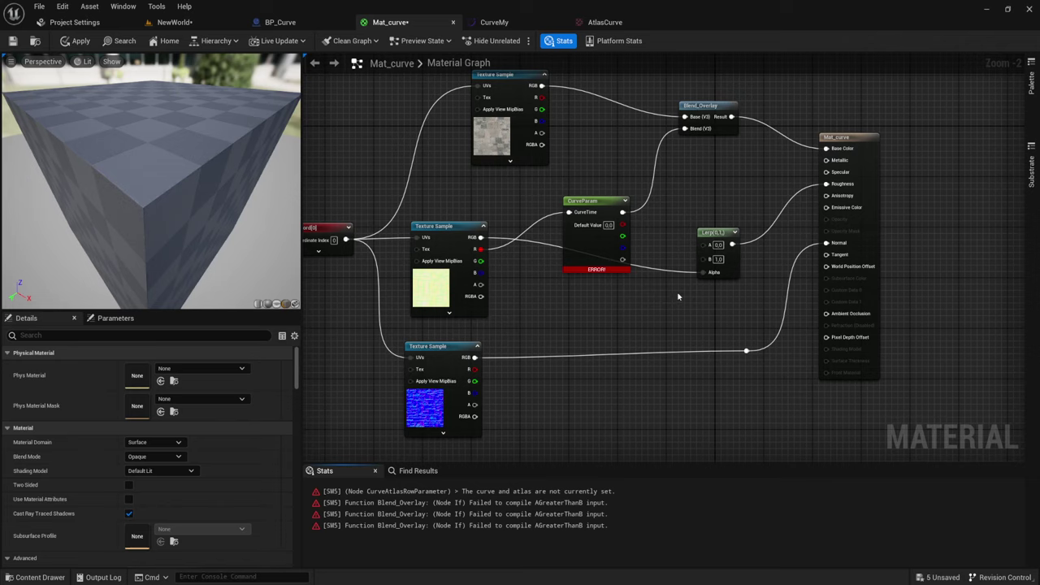
click(717, 244)
right_drag(680, 316, 716, 302)
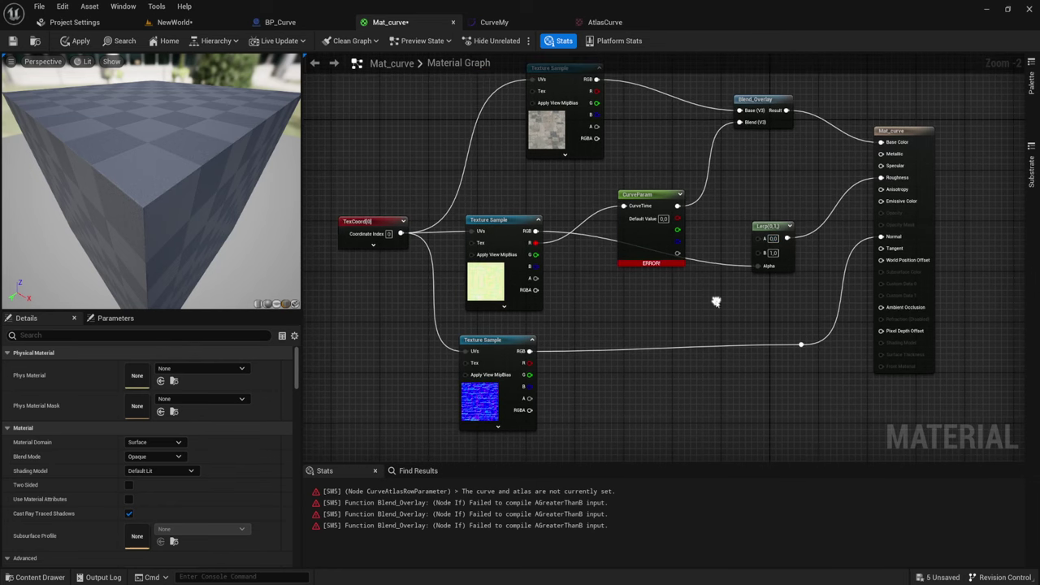
click(672, 193)
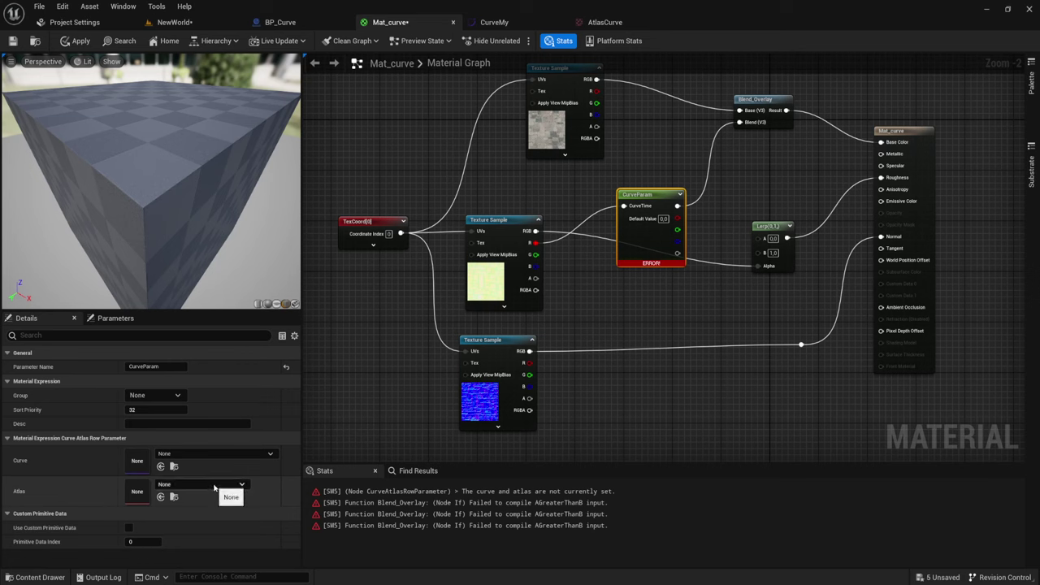
- Point CurveParam at the AtlasCurve atlas and the CurveMy curve, then orbit the coloured cube
click(215, 453)
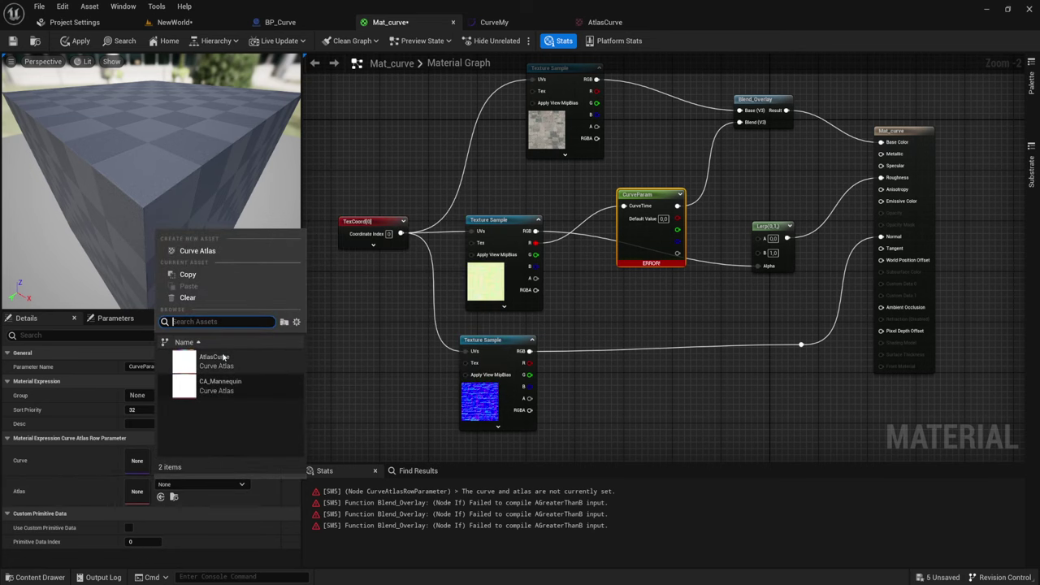
click(215, 362)
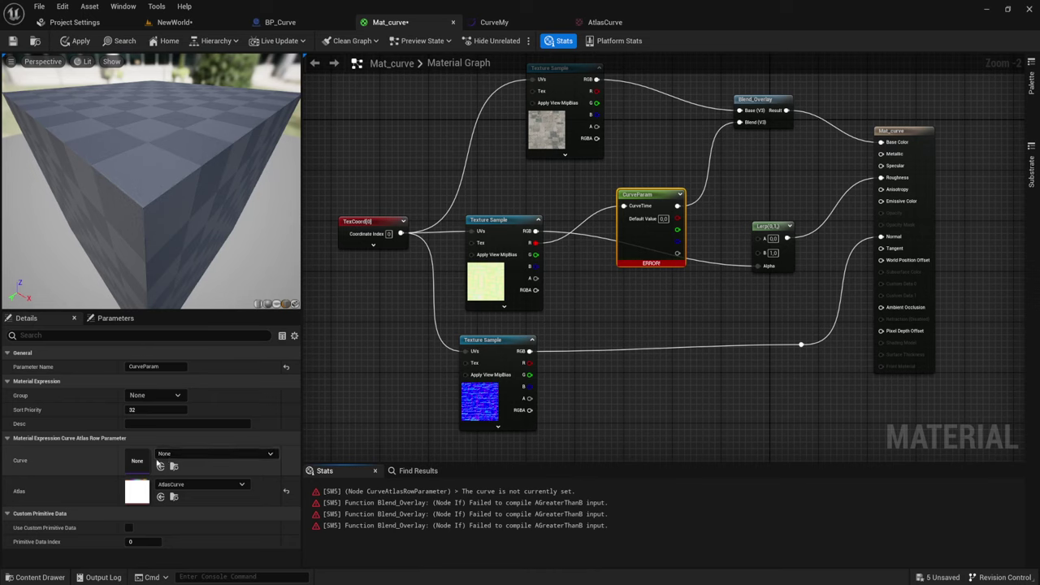
click(215, 453)
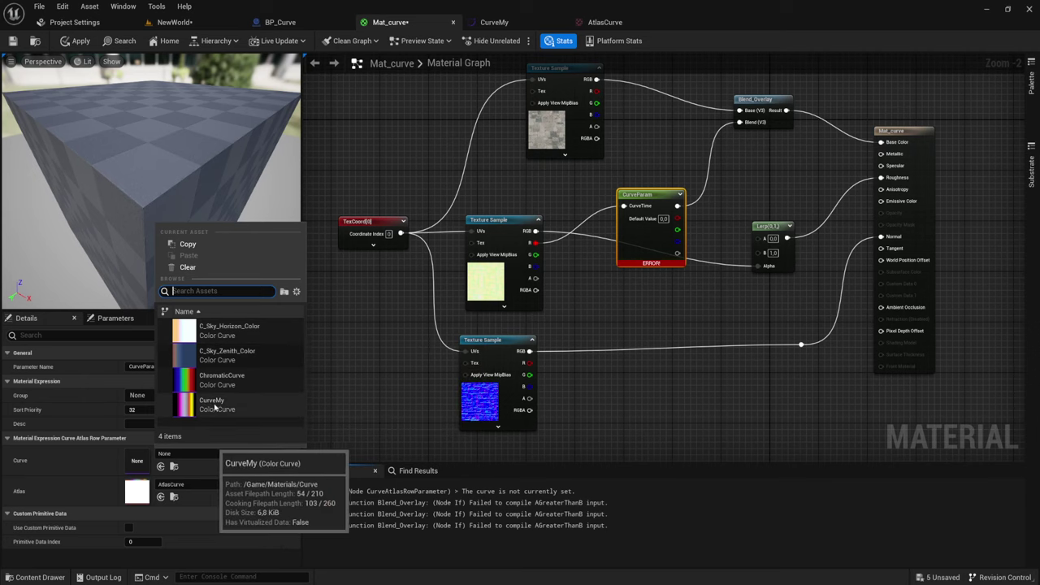
click(210, 404)
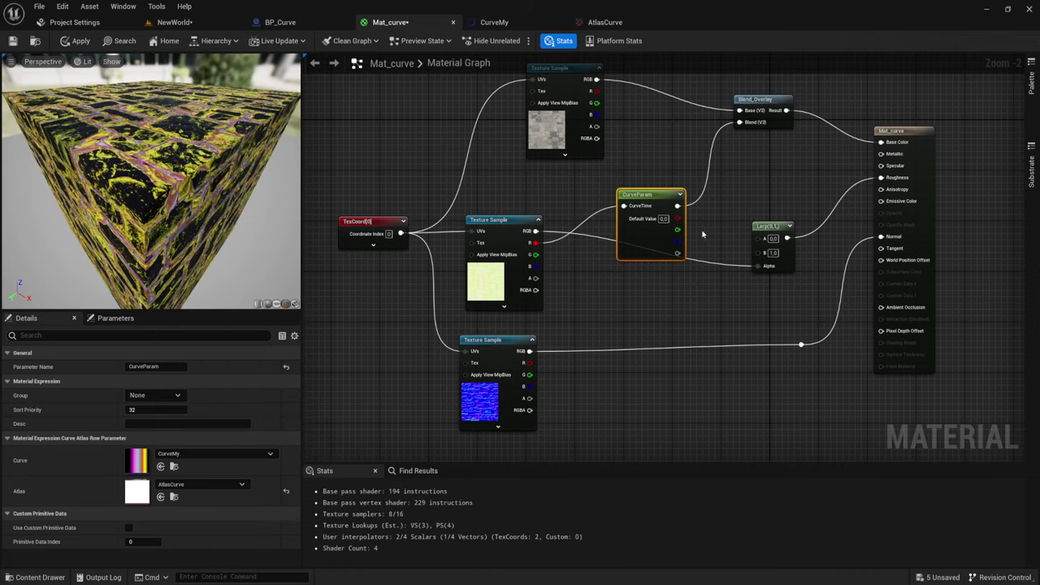
drag(187, 187, 143, 218)
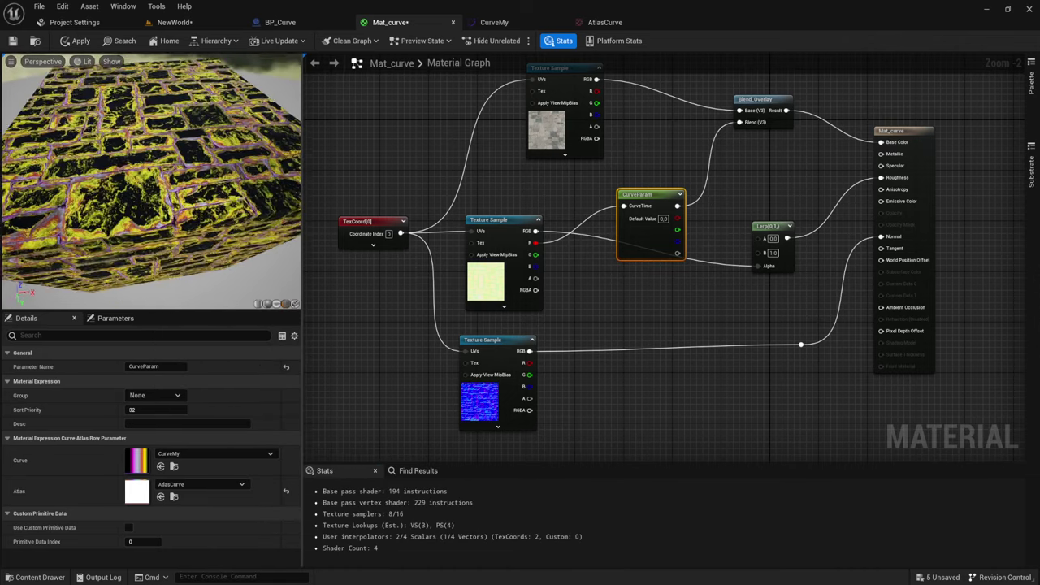
scroll(143, 218, down, 3)
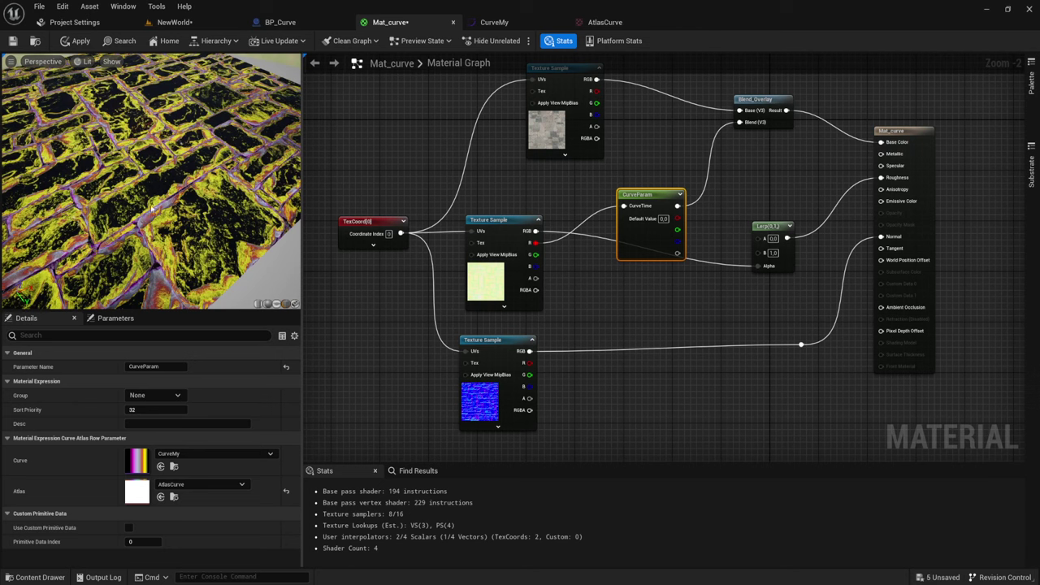
scroll(156, 218, down, 5)
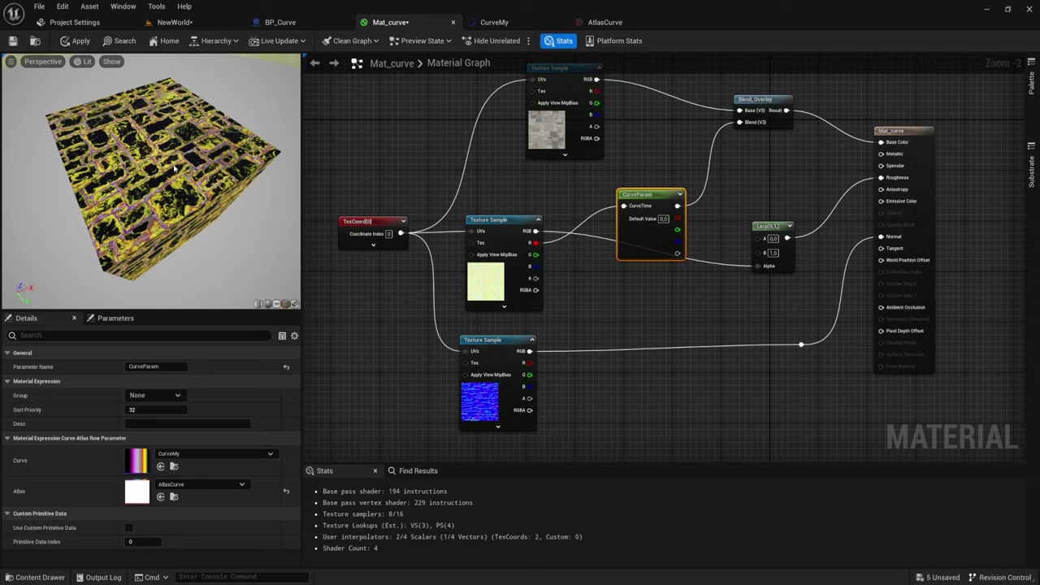
- Apply the Mat_curve edits and orbit the preview to inspect the yellow-purple tinted cube
click(78, 41)
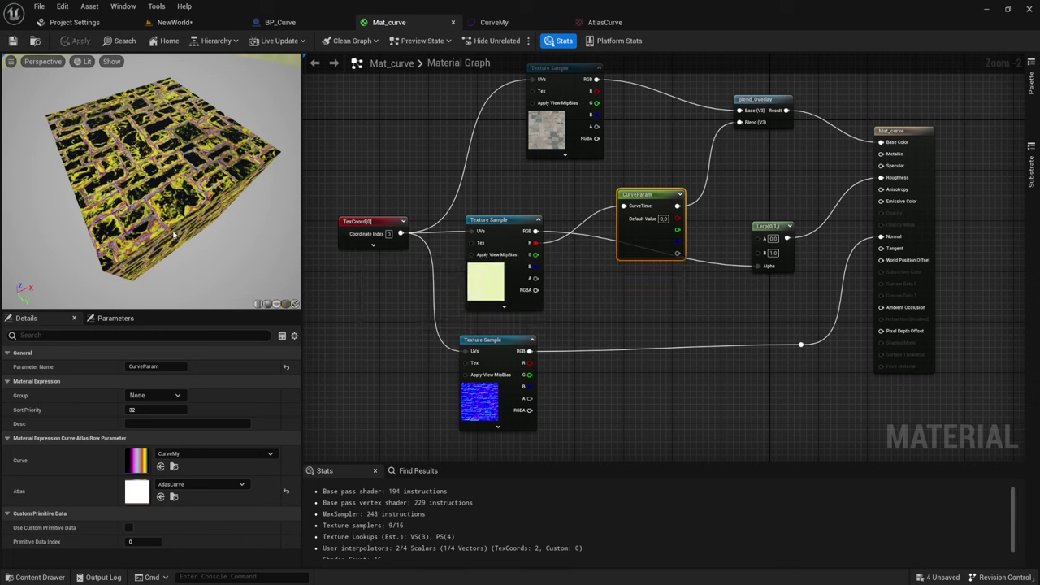
drag(173, 235, 155, 166)
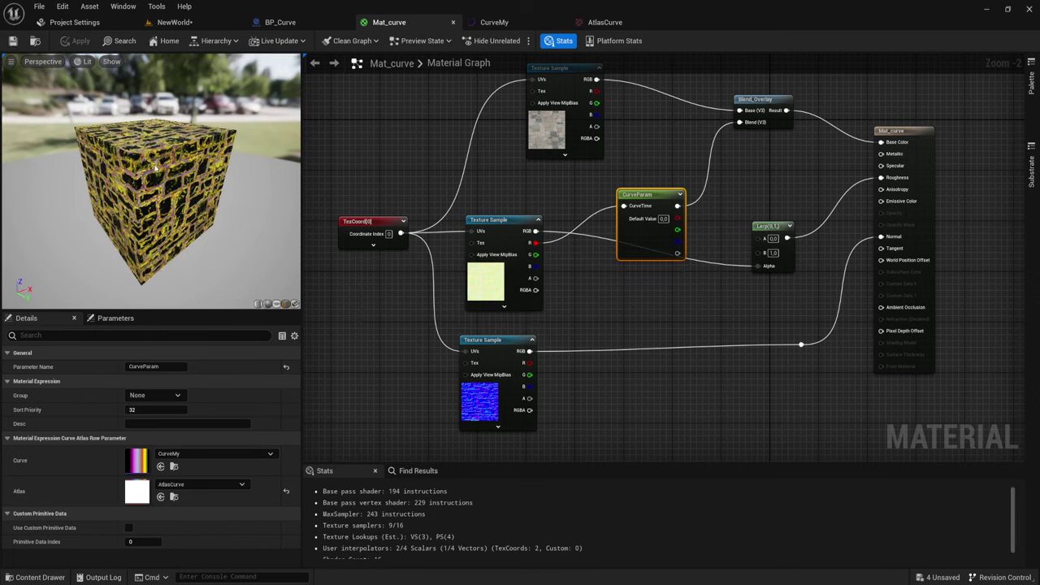
scroll(156, 167, up, 5)
scroll(164, 152, down, 5)
drag(177, 135, 211, 138)
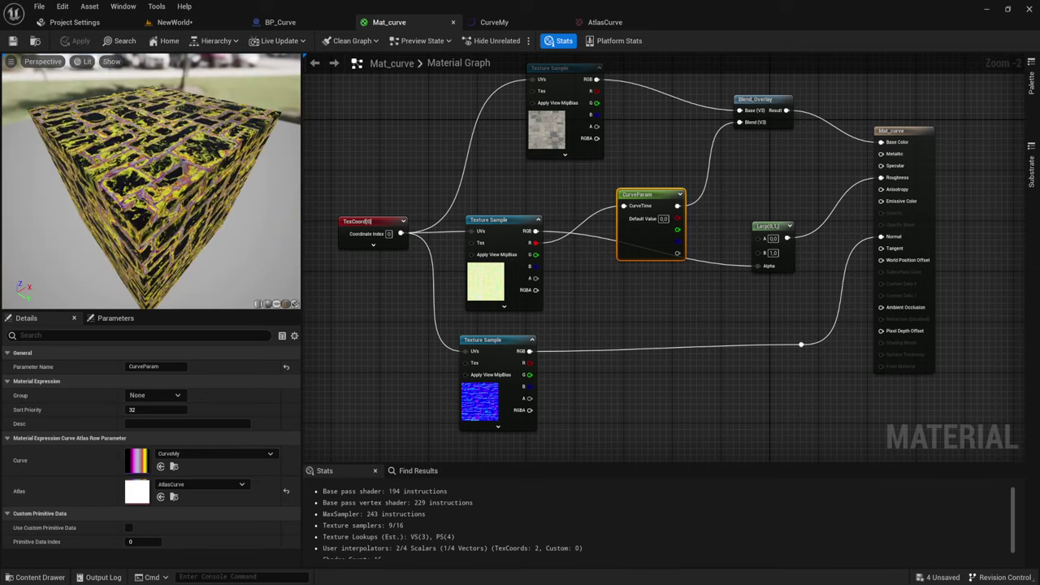
mouse_move(154, 163)
mouse_down()
mouse_move(154, 211)
mouse_move(171, 121)
mouse_up()
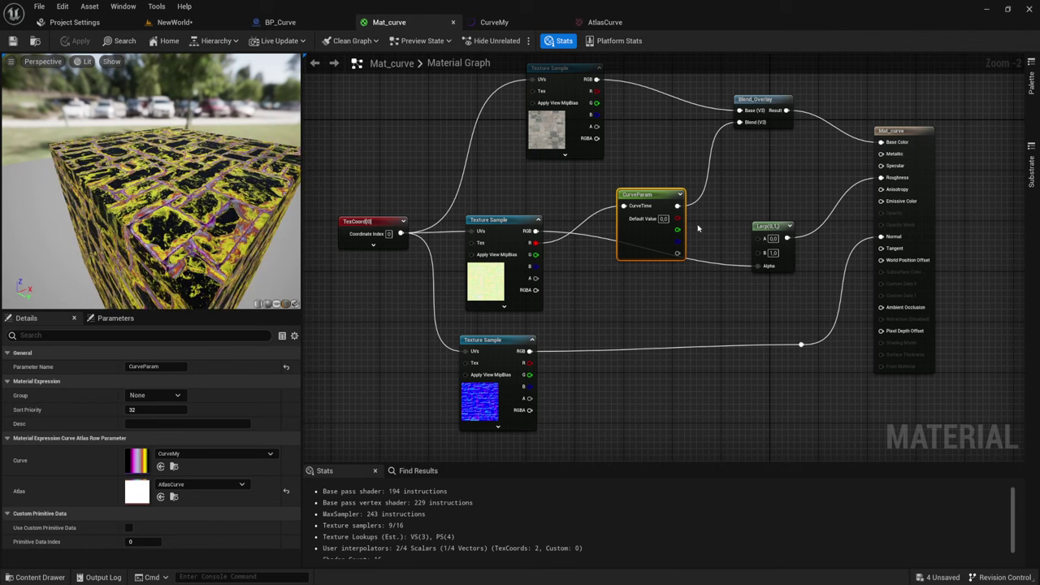
click(772, 239)
- Set the Lerp node's B input to 0.7
click(773, 254)
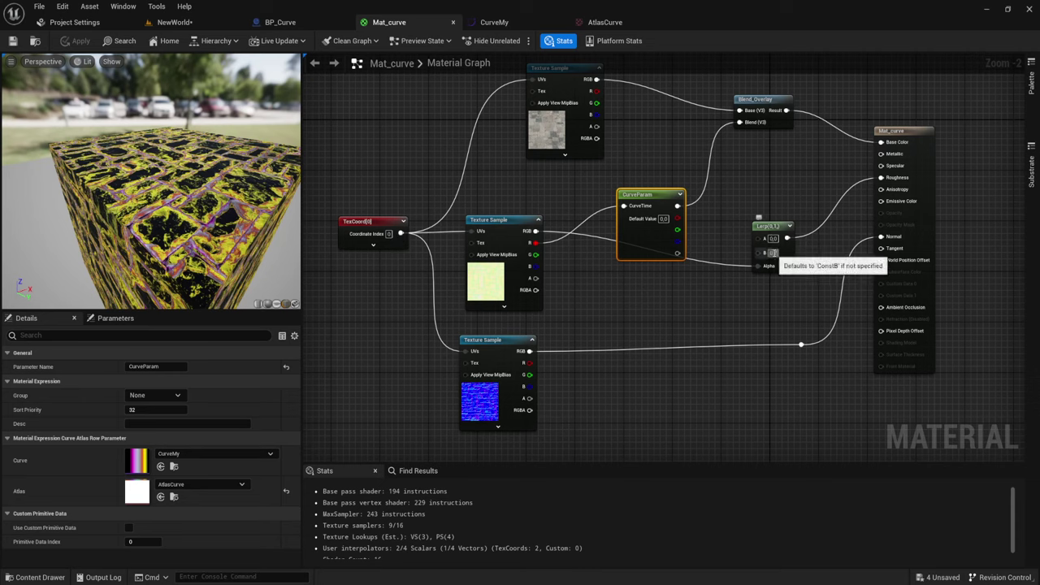
text(7)
key(Return)
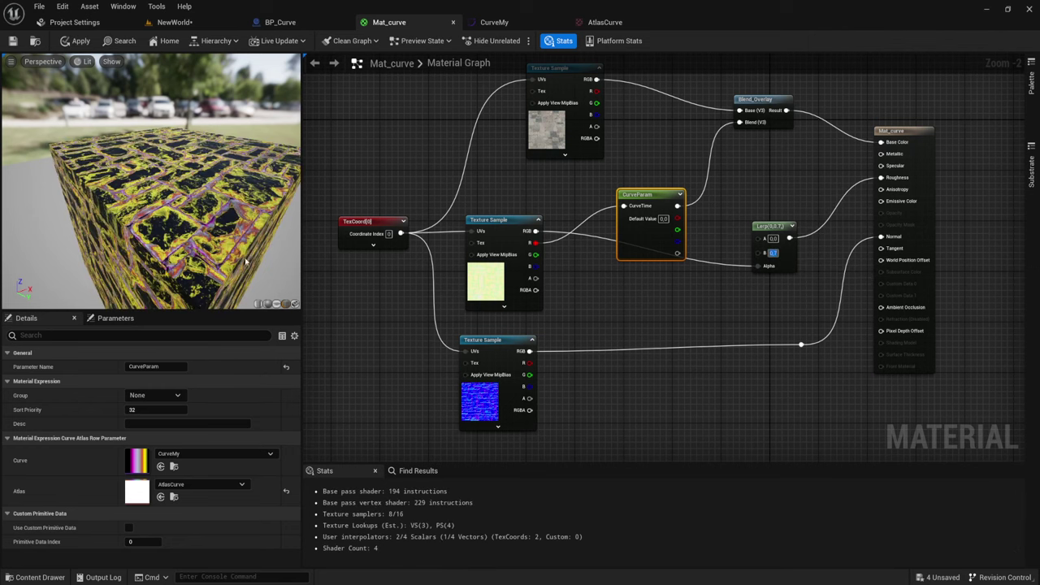
drag(211, 163, 211, 195)
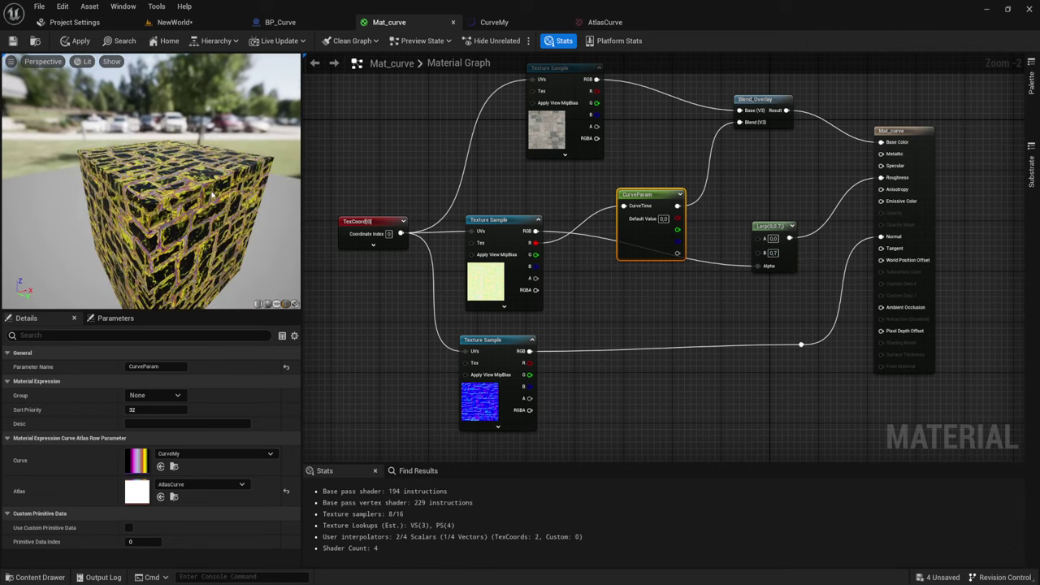
scroll(211, 195, up, 5)
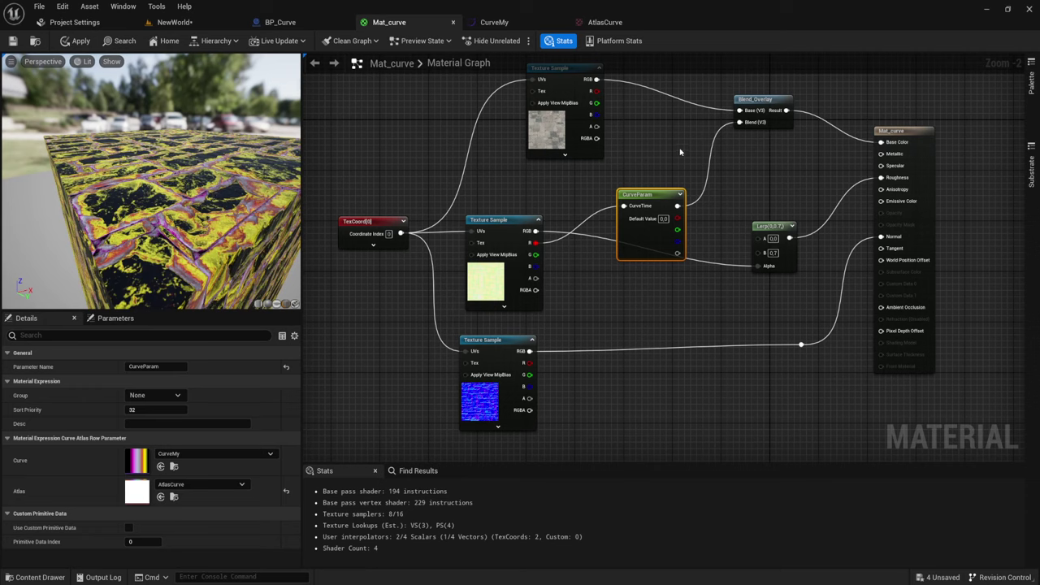
- Set the Lerp's A input to 0.4, then apply and save Mat_curve
click(773, 239)
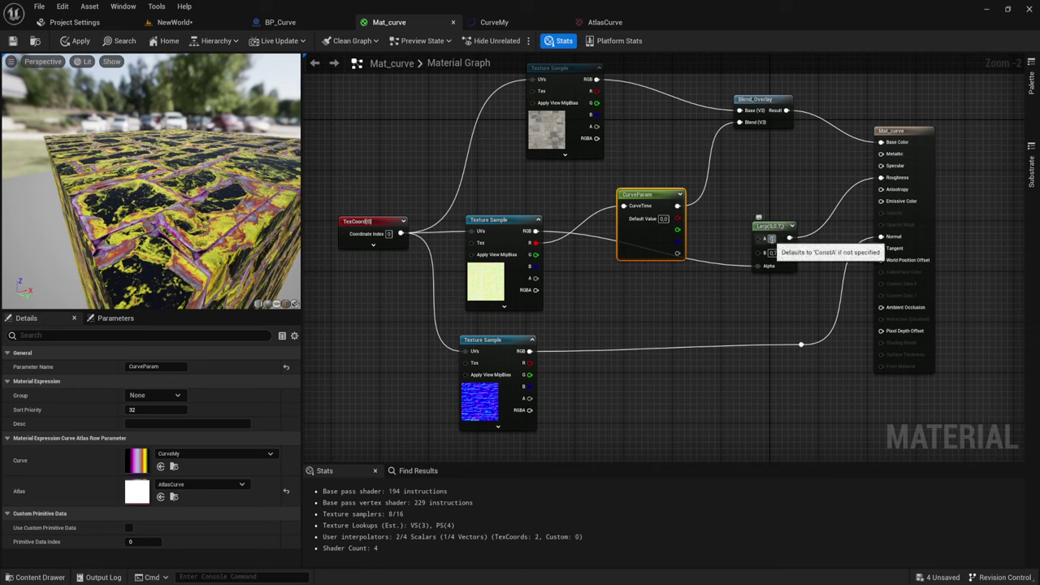
text(0.4)
key(Return)
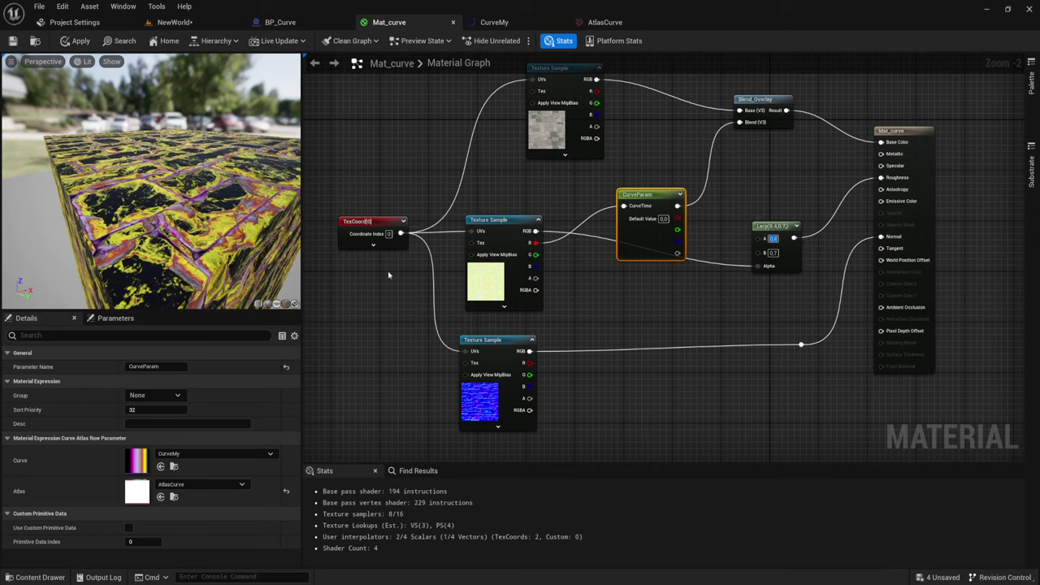
drag(150, 187, 151, 121)
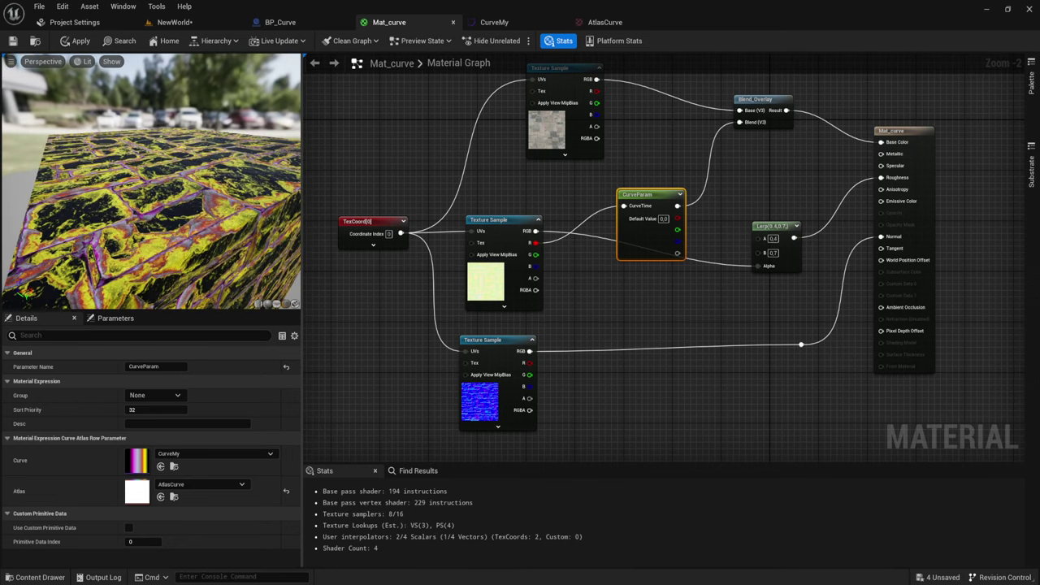
click(75, 41)
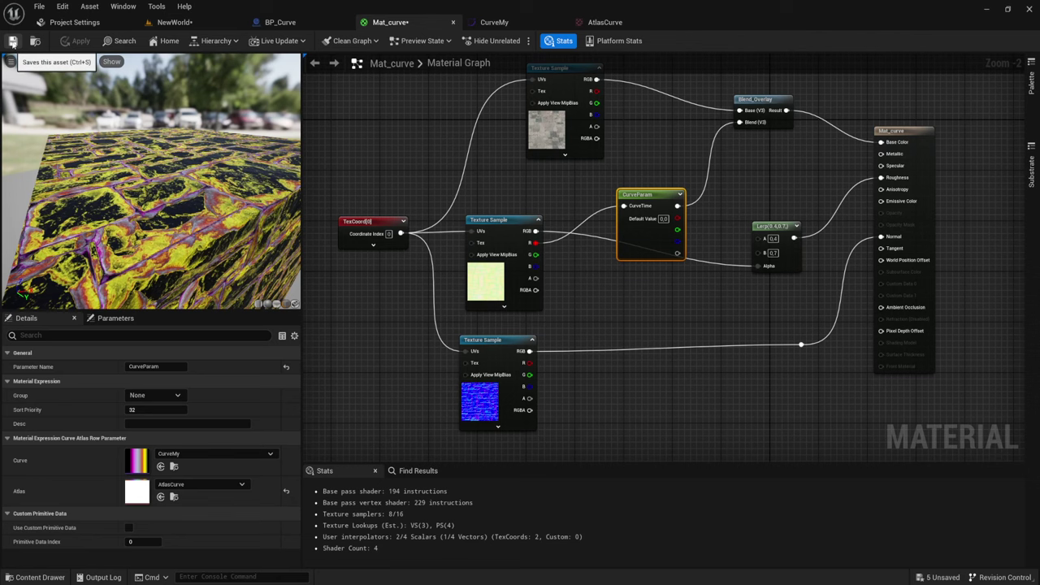
click(12, 42)
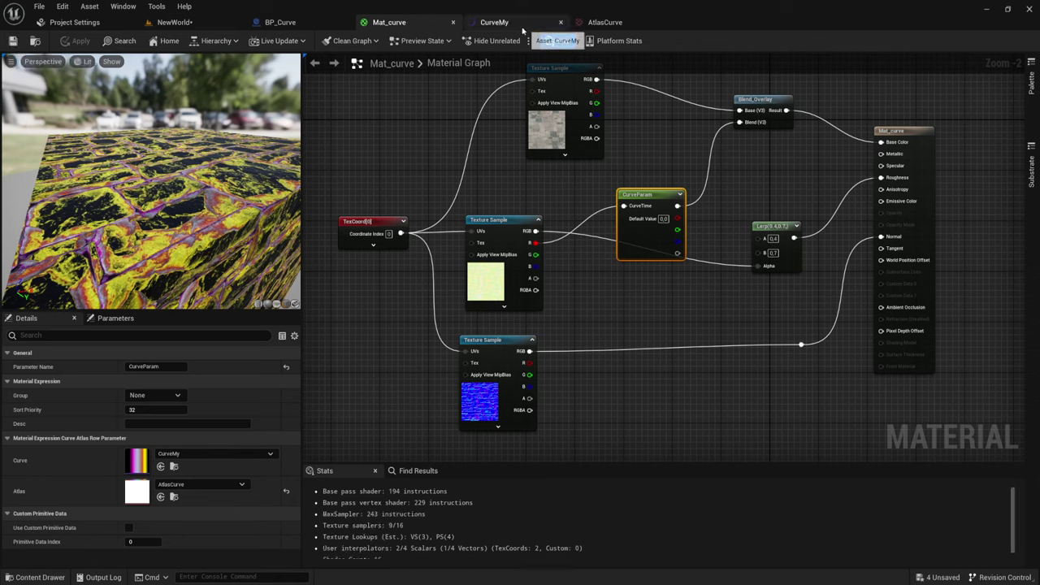
- Switch to the NewWorld level and fly the camera close to the cube's textured top edge
click(174, 22)
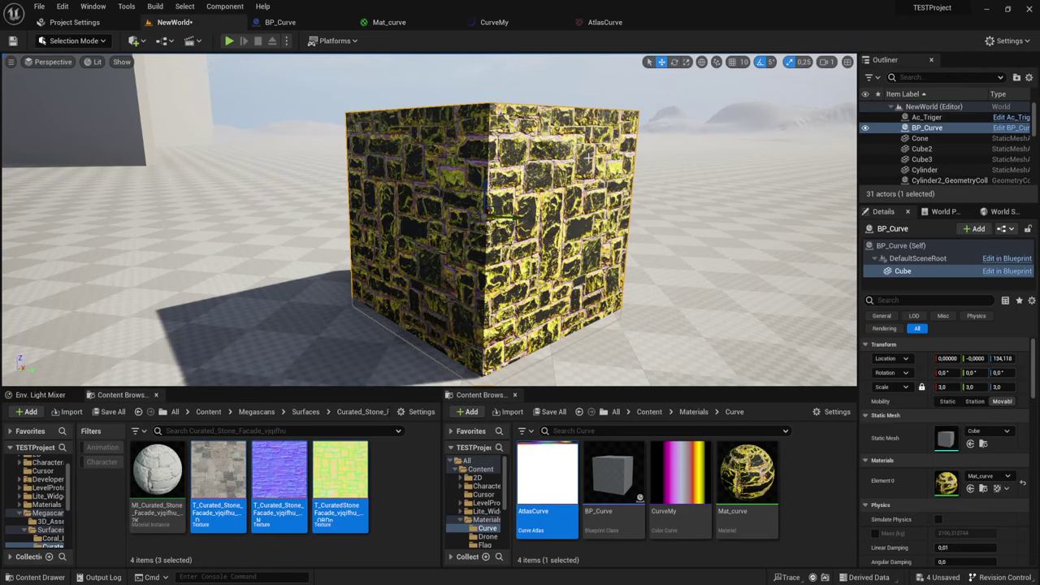
mouse_move(588, 158)
right_down()
mouse_move(569, 187)
mouse_move(569, 269)
right_up()
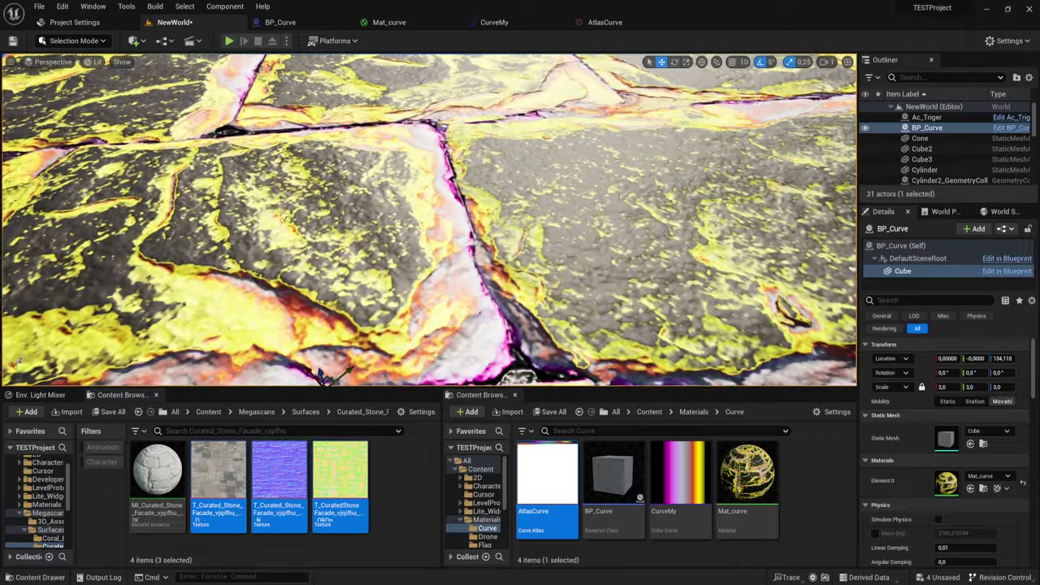
right_drag(569, 268, 582, 181)
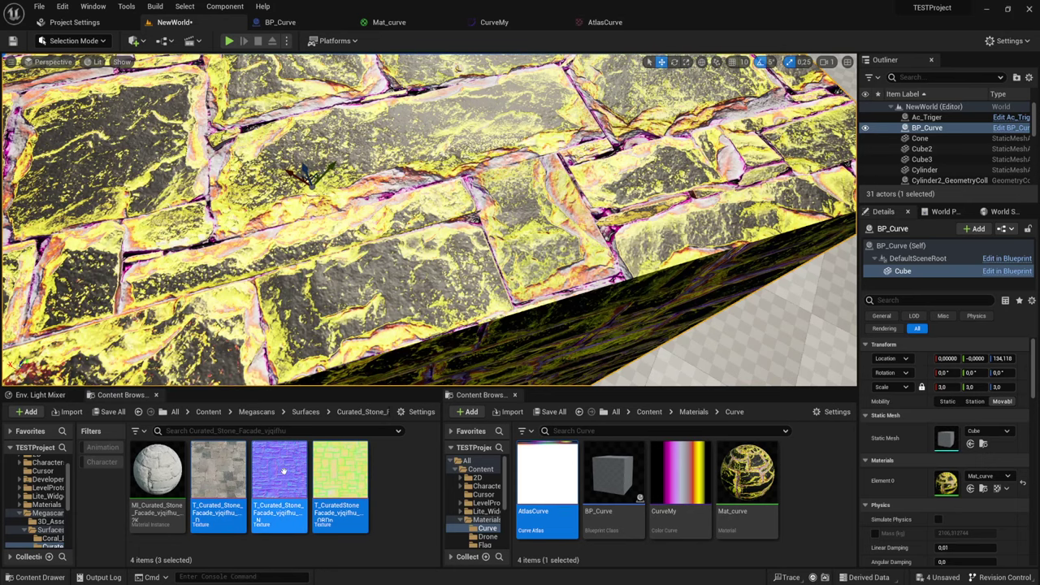
- Open the T_CuratedStone mask texture, show only its red channel, and float its editor window
double_click(333, 473)
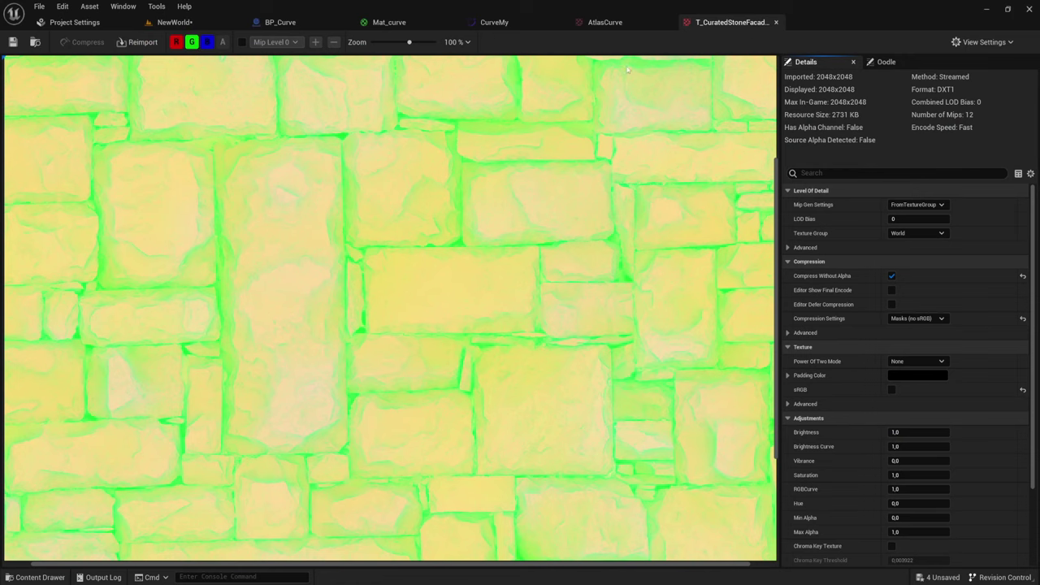
click(192, 41)
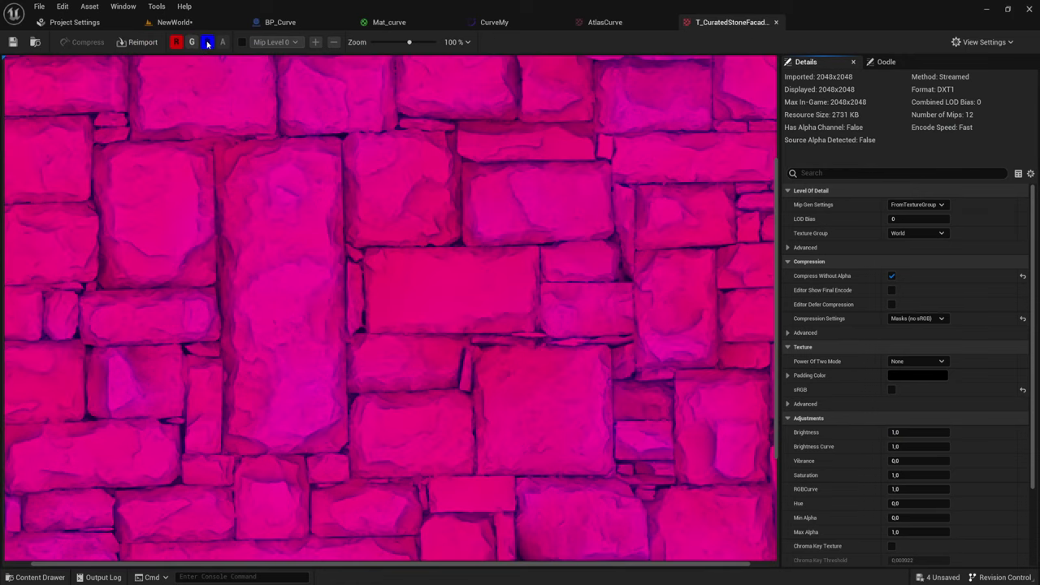
click(208, 43)
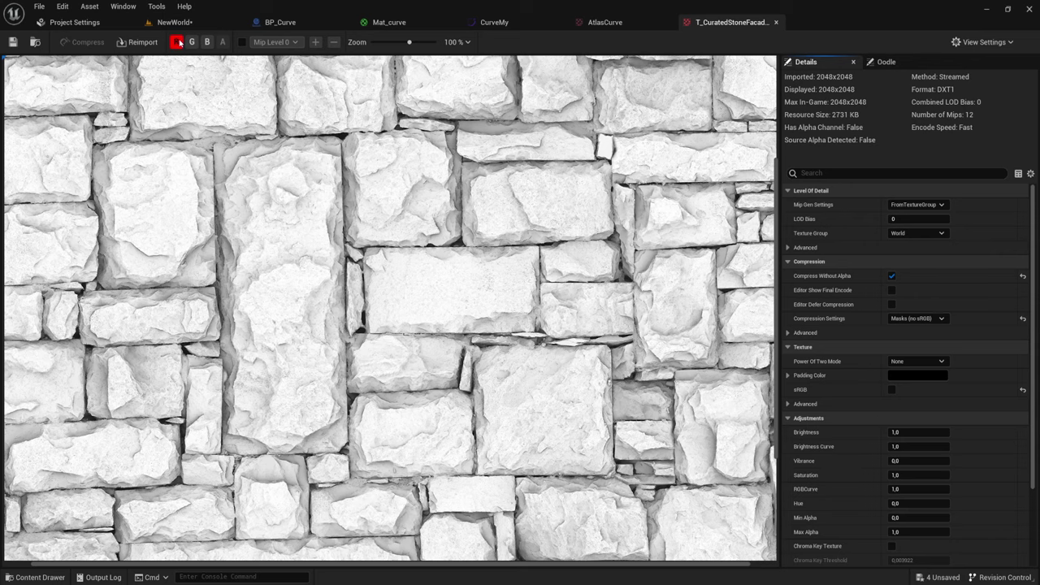
scroll(400, 294, down, 1)
scroll(438, 303, down, 1)
scroll(439, 303, down, 1)
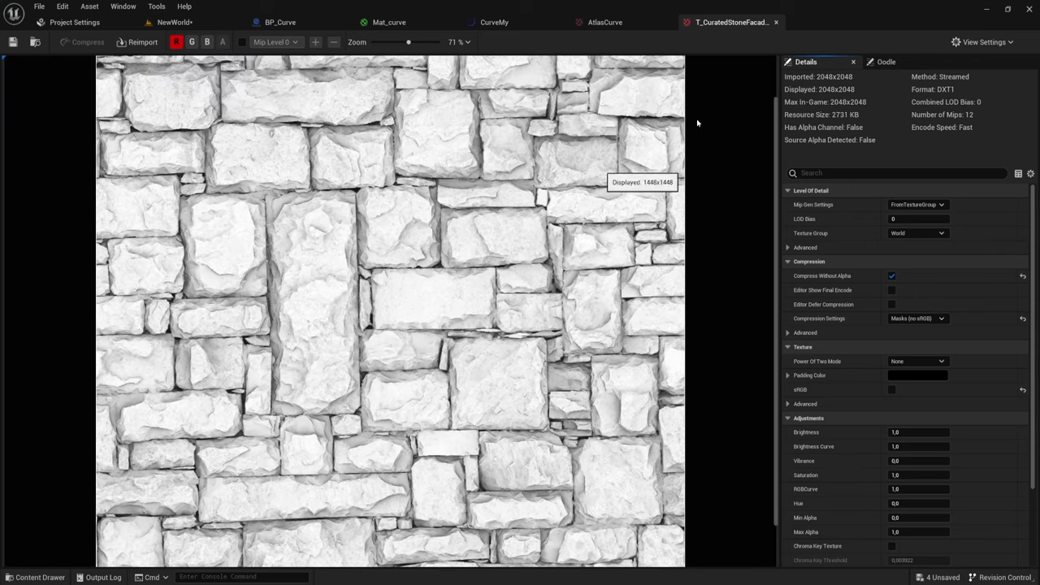
drag(723, 22, 657, 107)
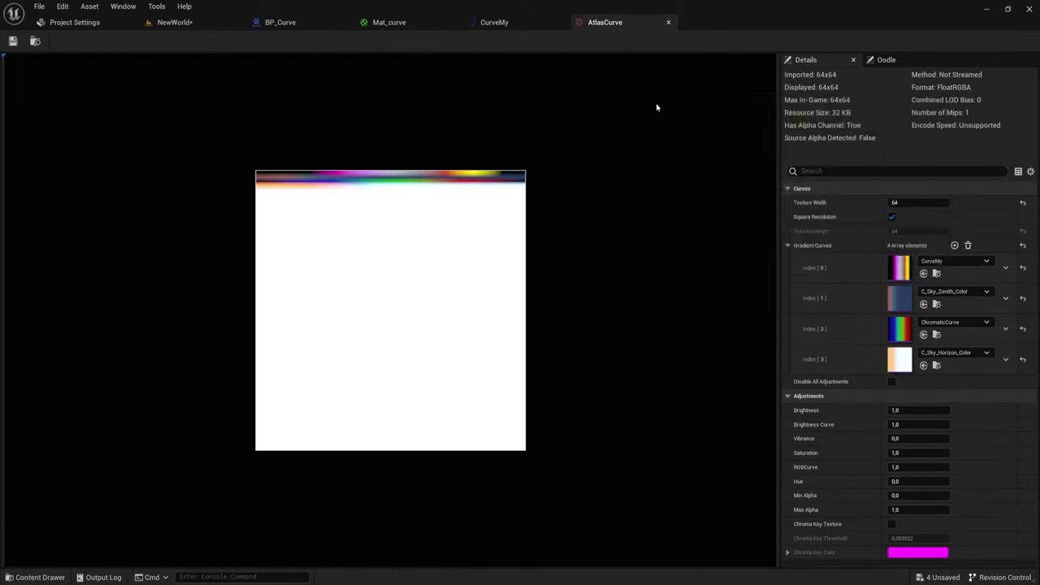
- Finish detaching the stone texture editor and zoom its preview
click(185, 19)
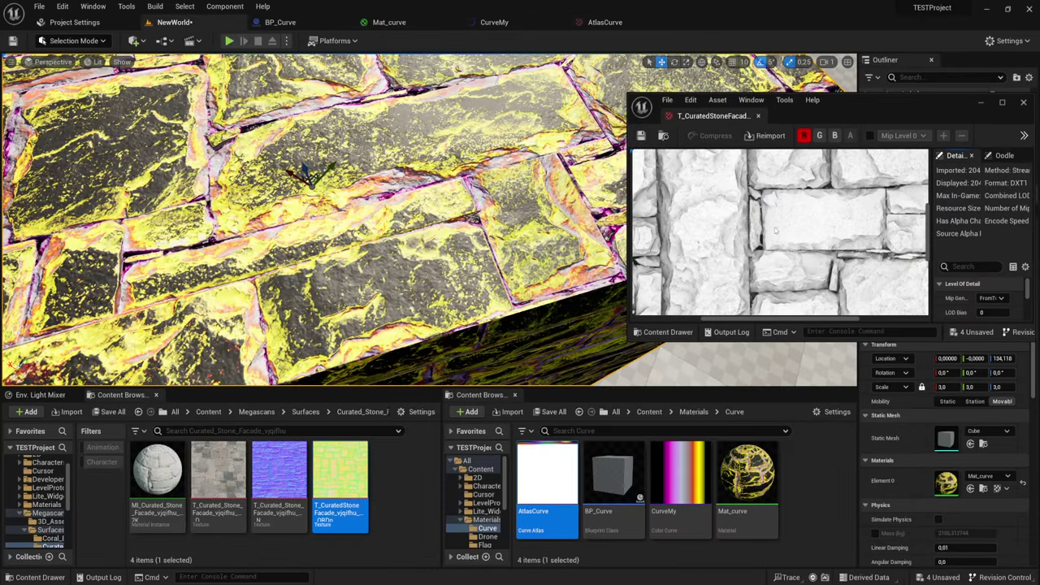
scroll(775, 230, down, 1)
scroll(774, 230, down, 2)
scroll(775, 229, down, 1)
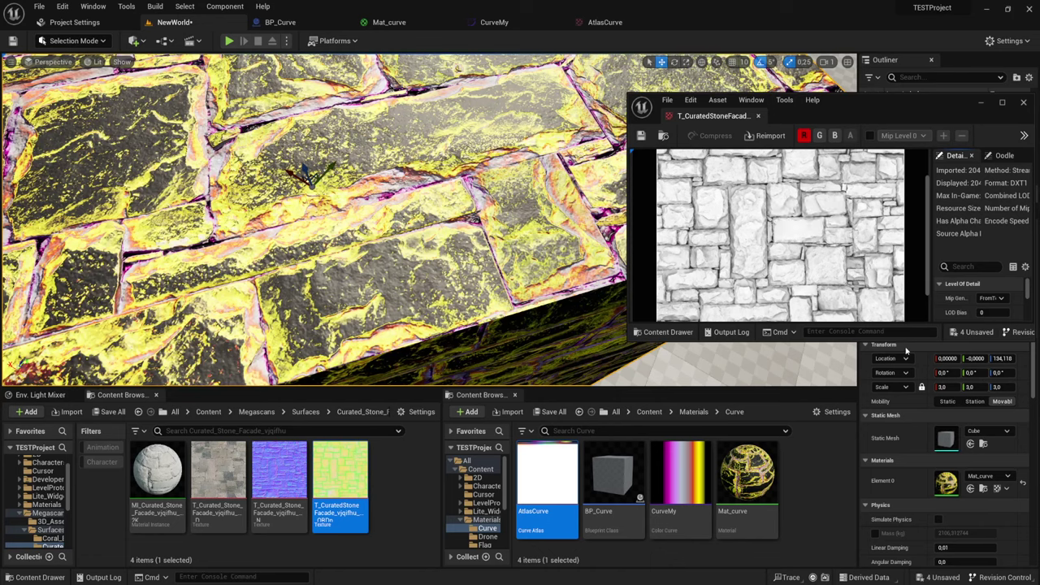
- Stretch the texture window to full height and widen the Curve folder to show all four assets
double_click(1030, 344)
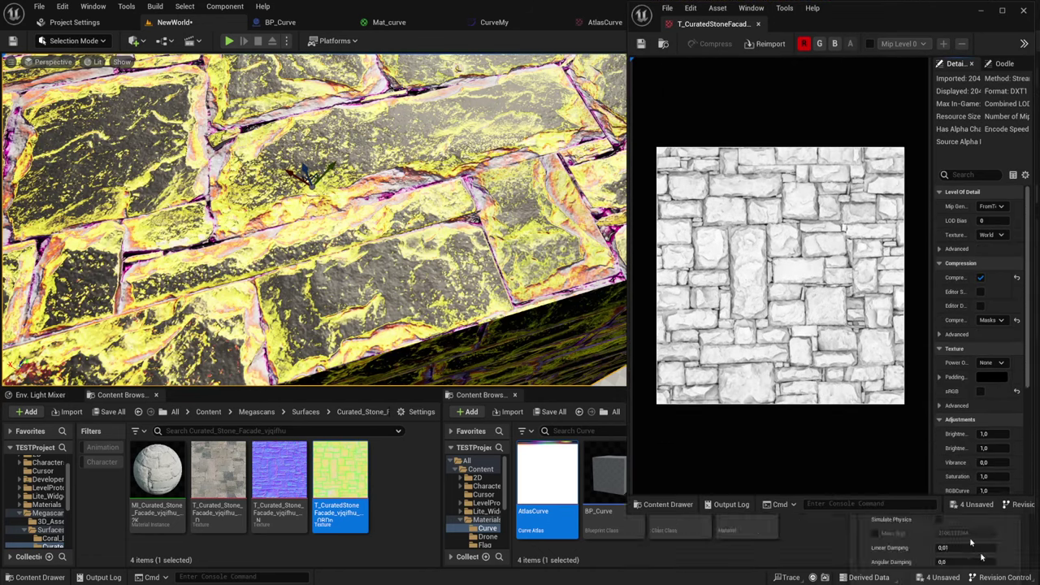
scroll(701, 259, up, 1)
scroll(700, 258, up, 1)
scroll(700, 259, up, 1)
scroll(700, 258, down, 1)
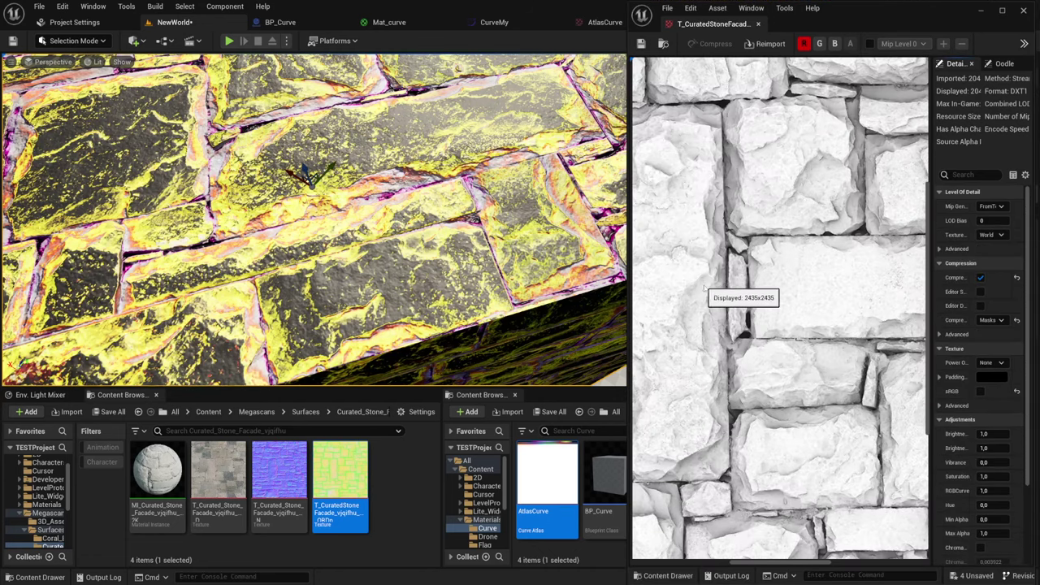
scroll(700, 258, down, 1)
scroll(700, 259, down, 1)
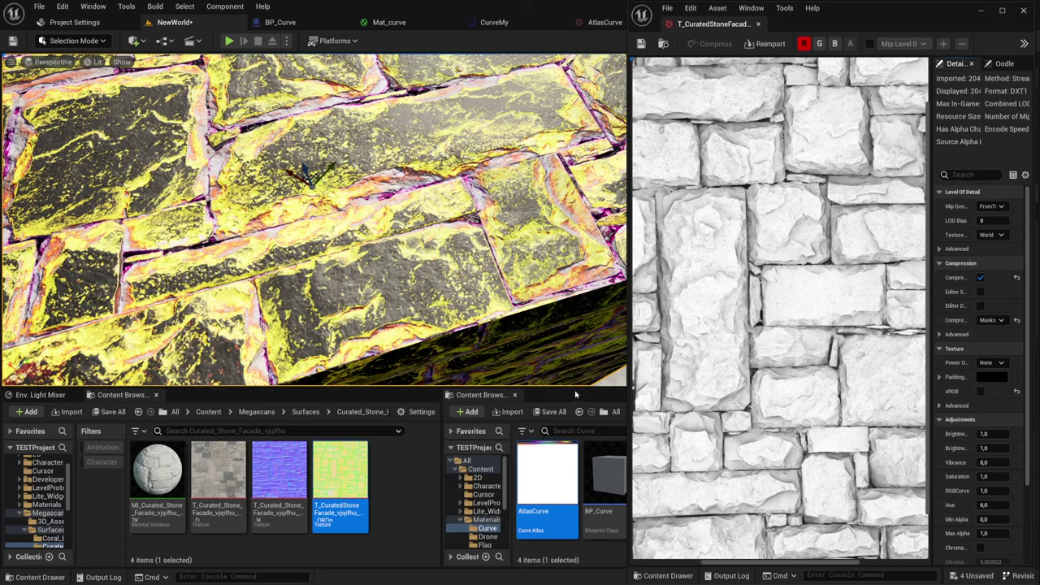
drag(441, 423, 281, 426)
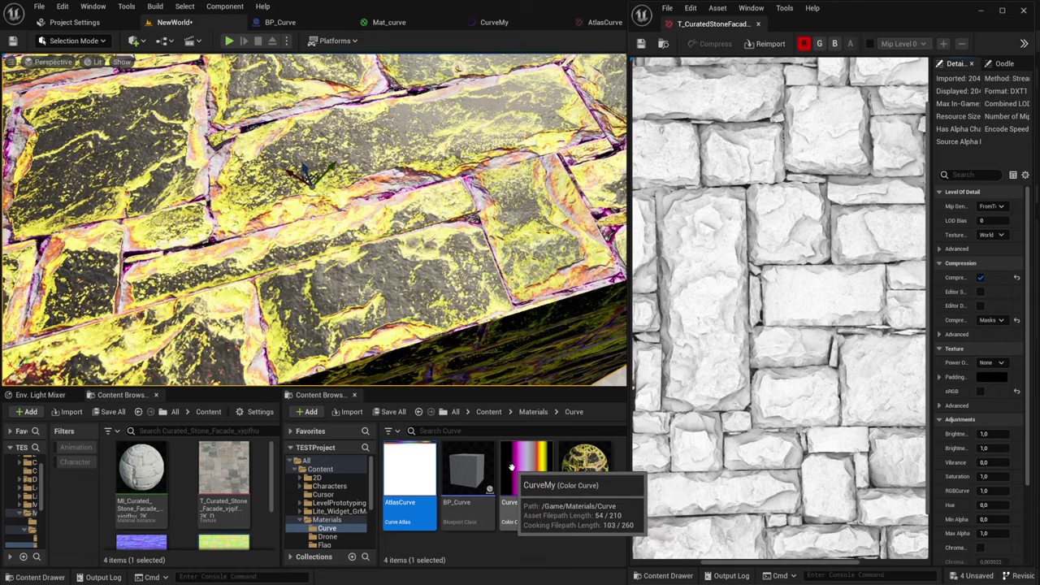
- Open CurveMy and drag its final curve keys later, toward time 1.1, widening the yellow band
double_click(511, 467)
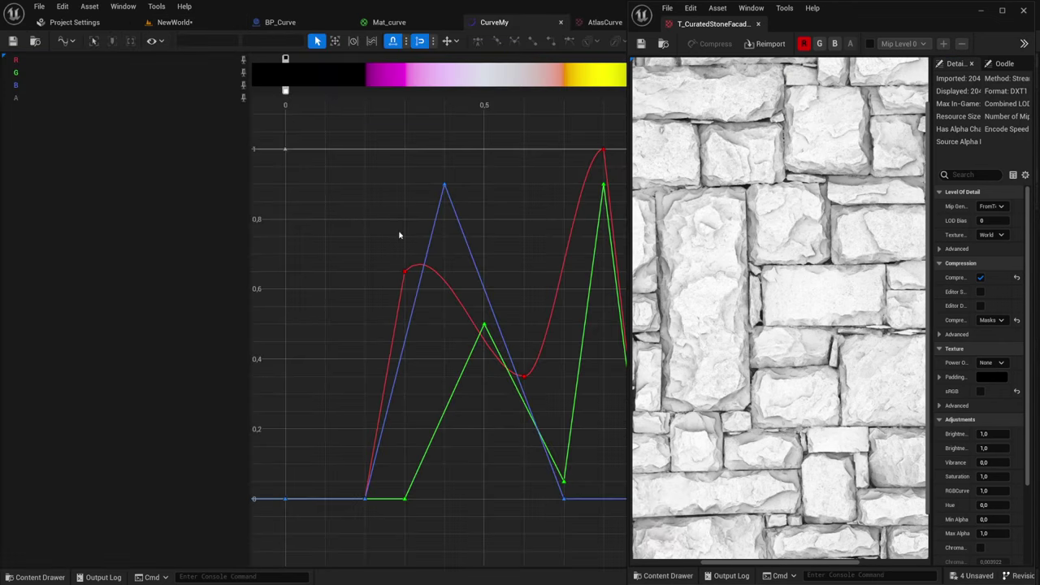
scroll(509, 282, down, 3)
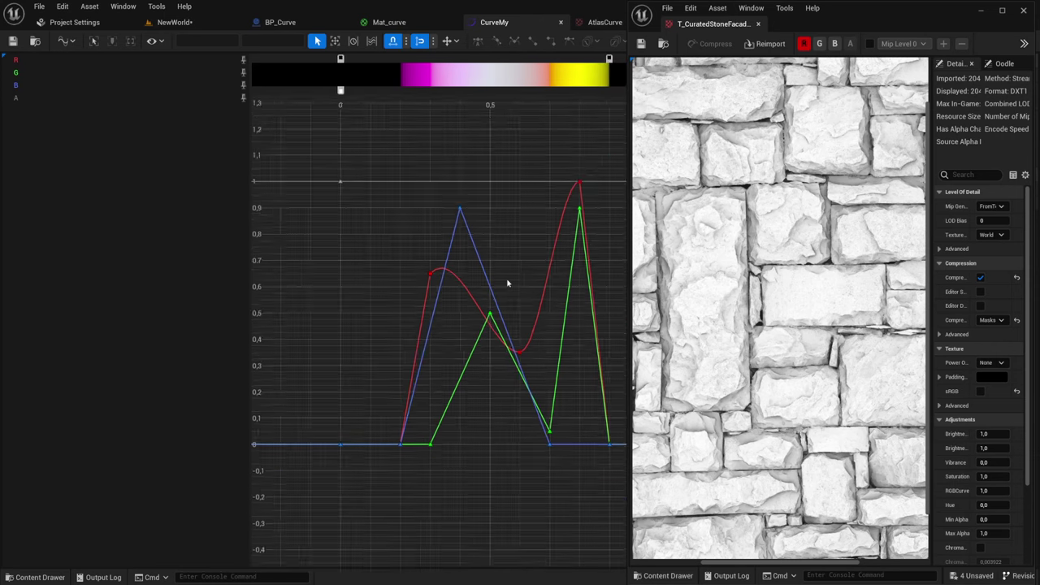
scroll(460, 239, down, 2)
scroll(551, 293, up, 2)
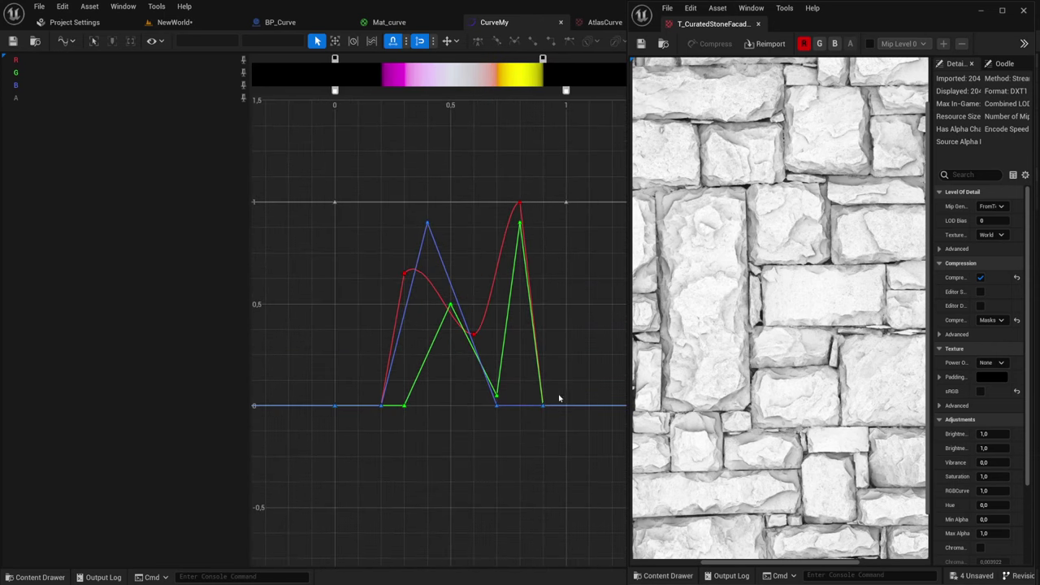
click(544, 406)
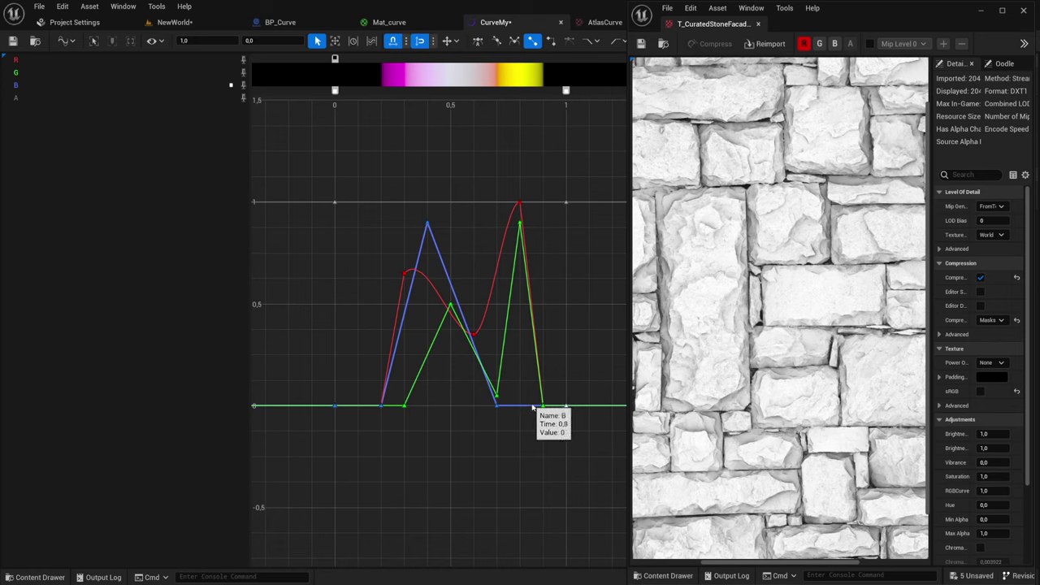
drag(544, 406, 585, 406)
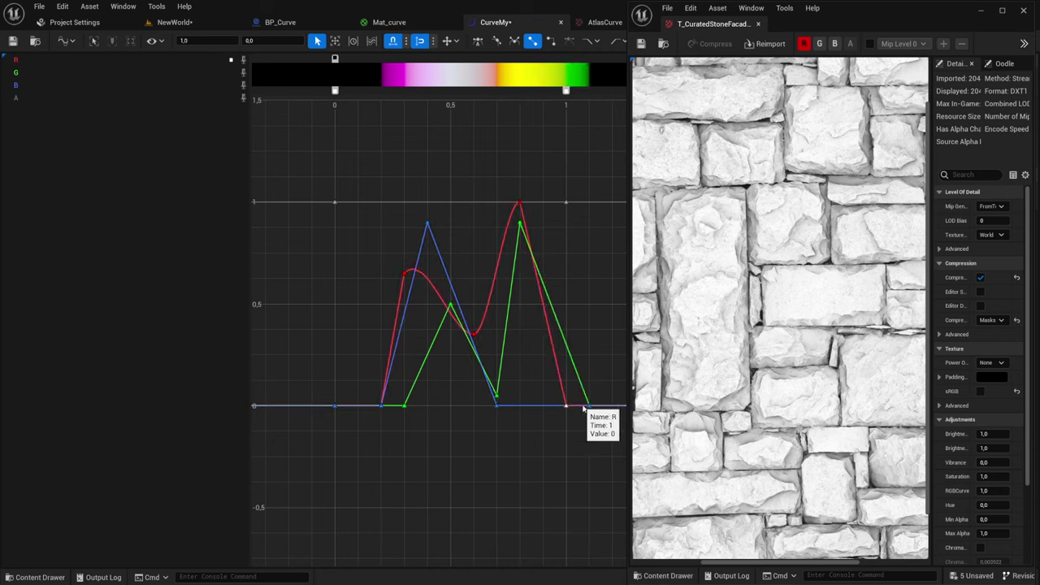
click(581, 410)
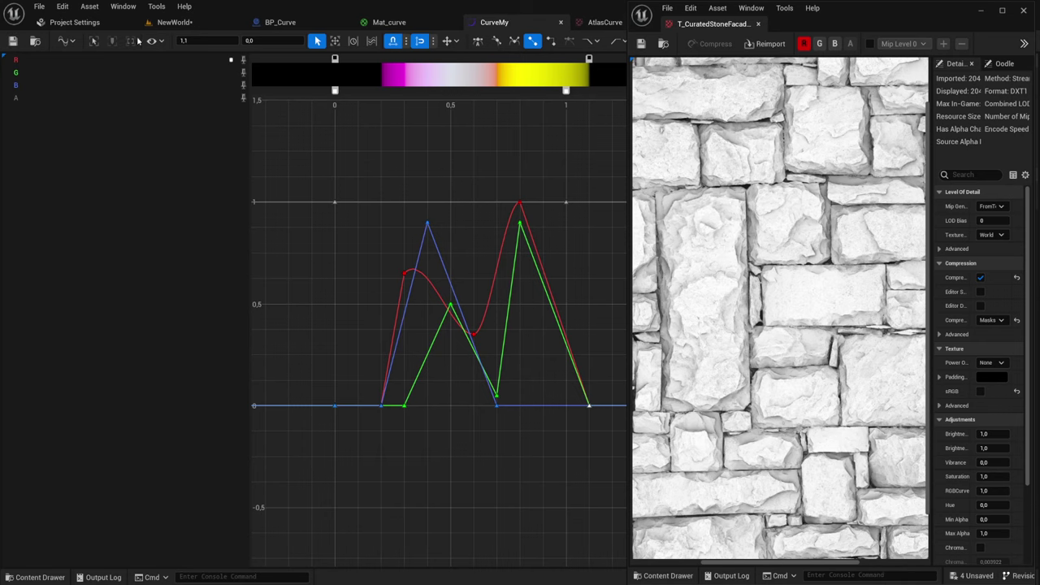
click(173, 23)
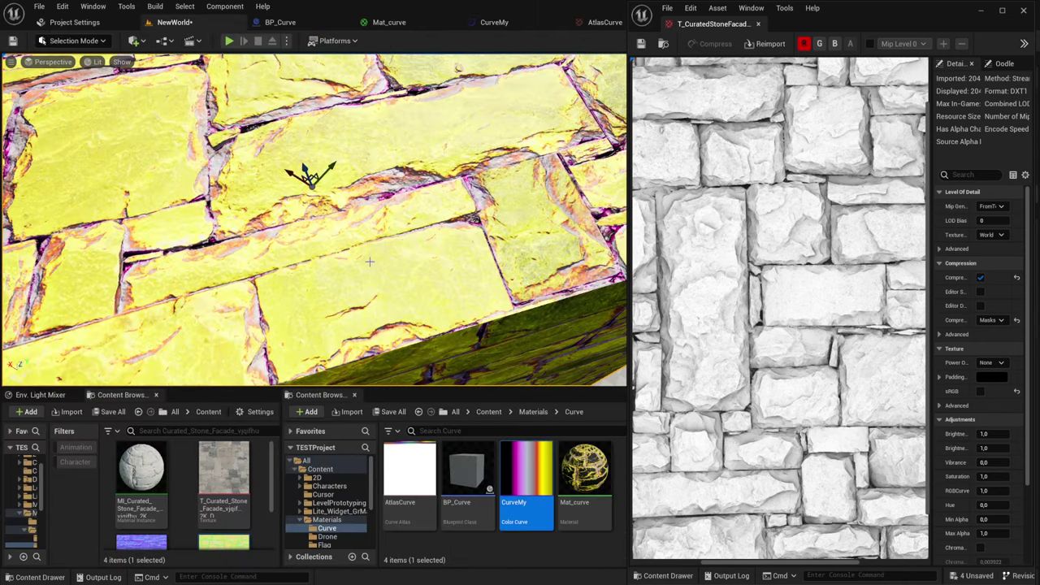
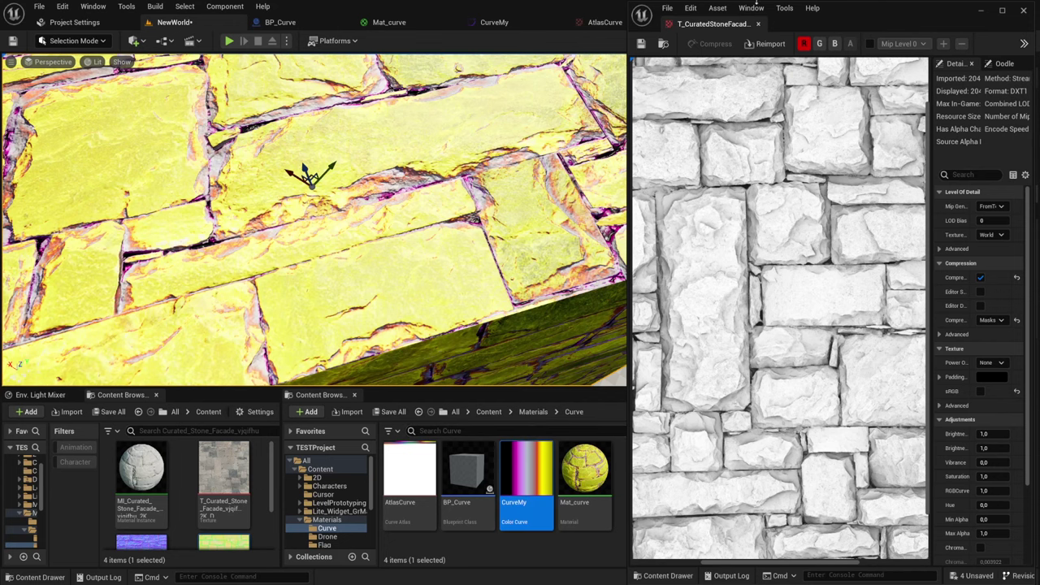
- Lower CurveMy's red and green peaks near time 0.8 to zero, raise the blue key at 0.2, and save
click(601, 22)
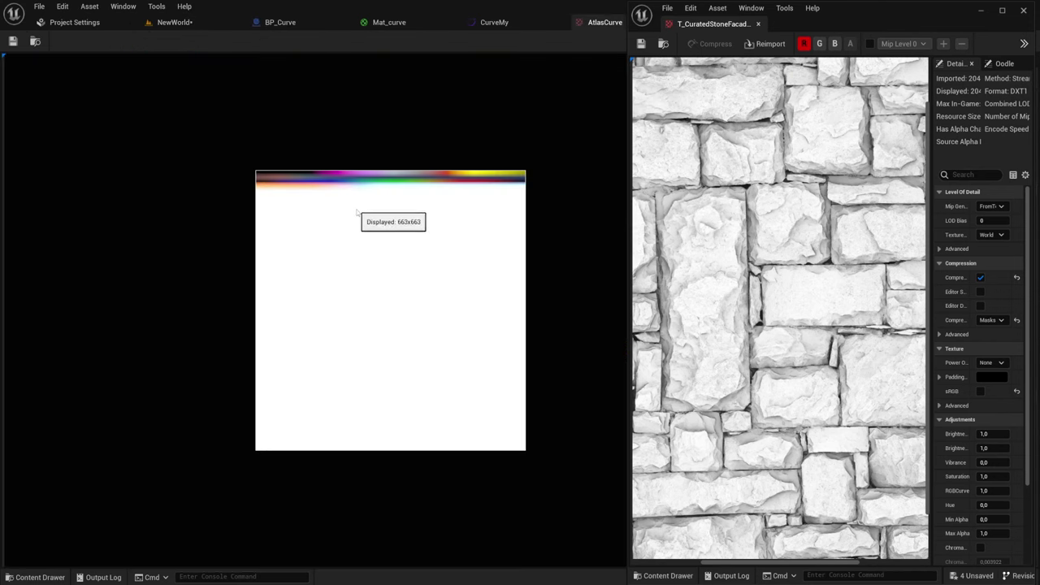
click(516, 23)
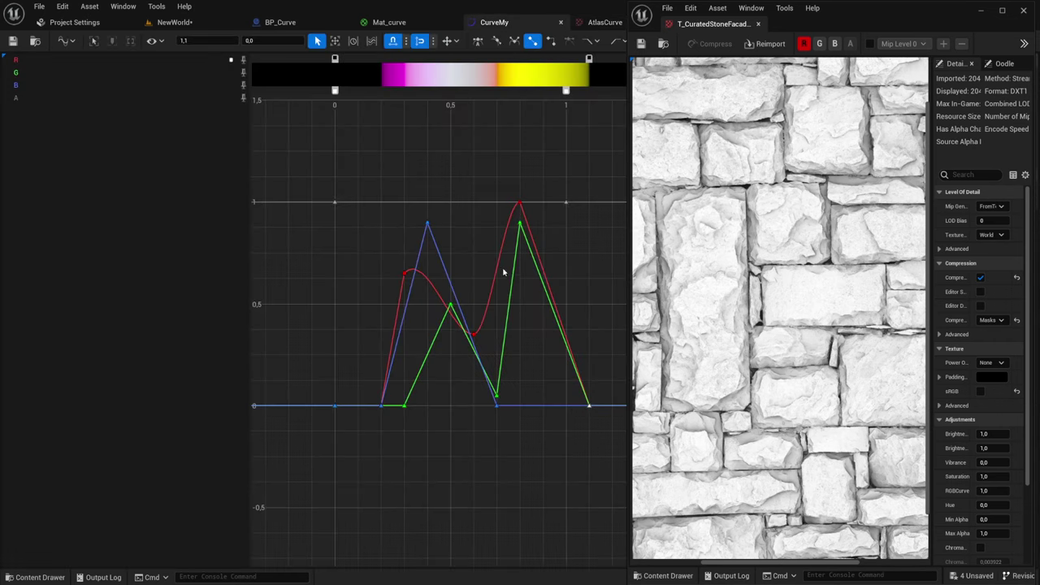
scroll(498, 266, down, 1)
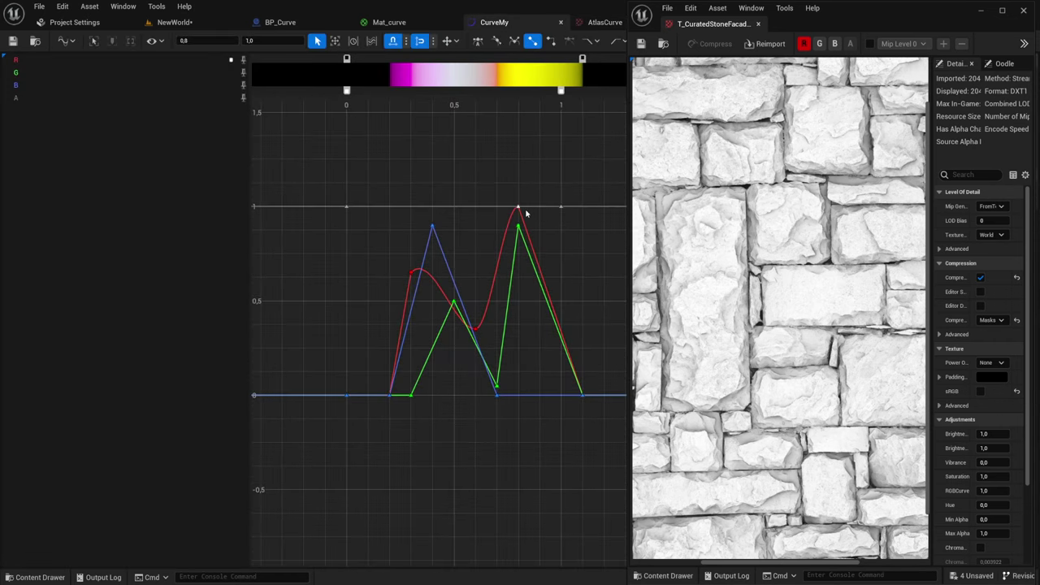
drag(518, 209, 539, 395)
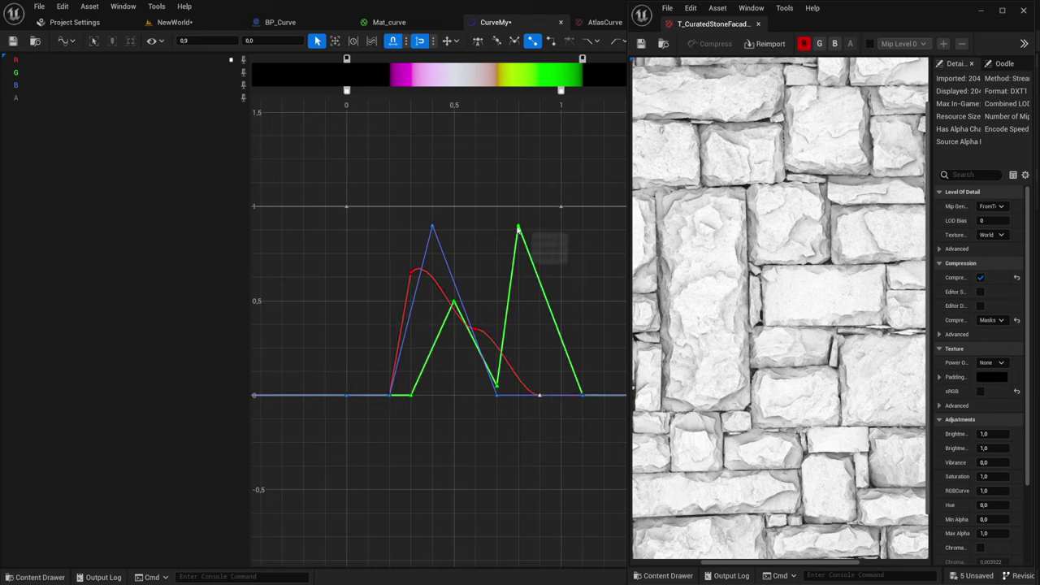
drag(520, 230, 536, 388)
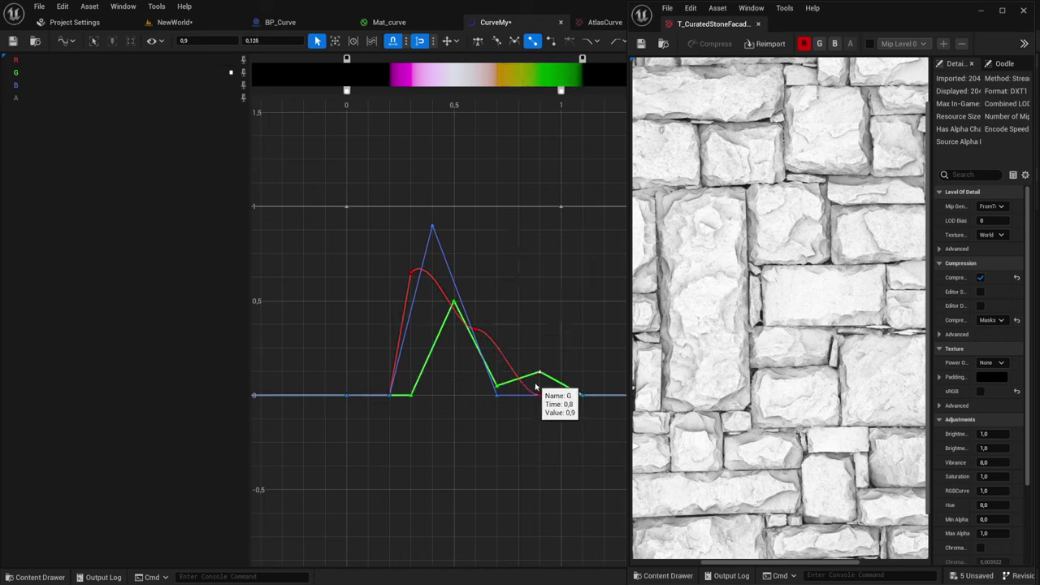
drag(391, 394, 393, 373)
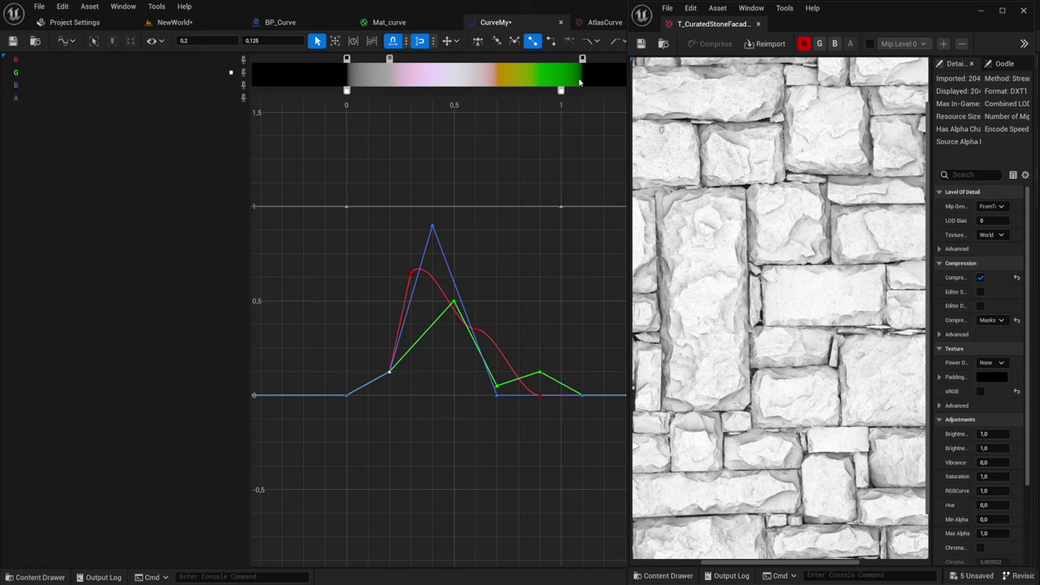
click(12, 40)
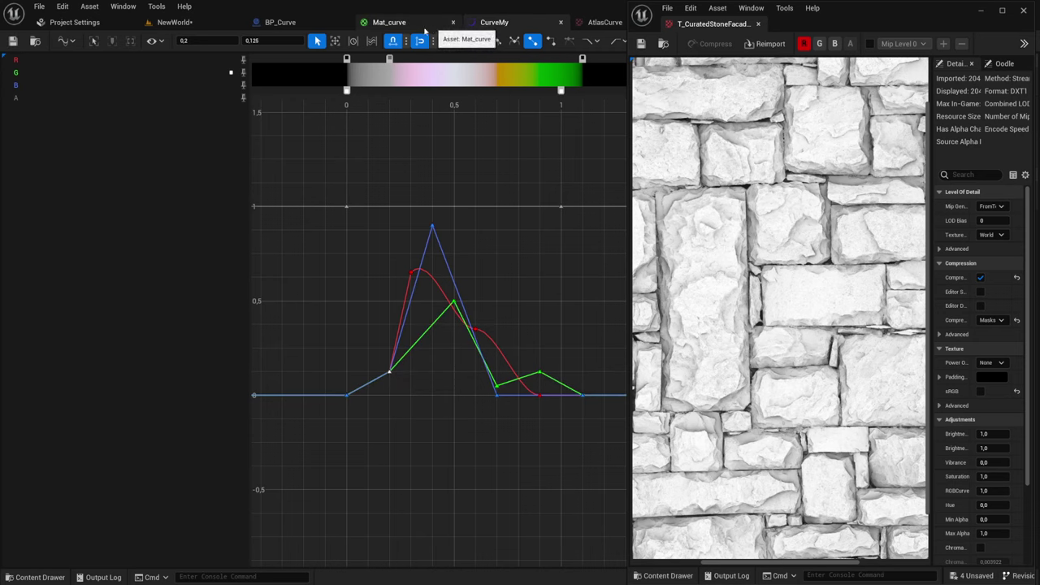
click(288, 22)
- Orbit around the stone cube in the level to check its colour, then reopen CurveMy
click(174, 22)
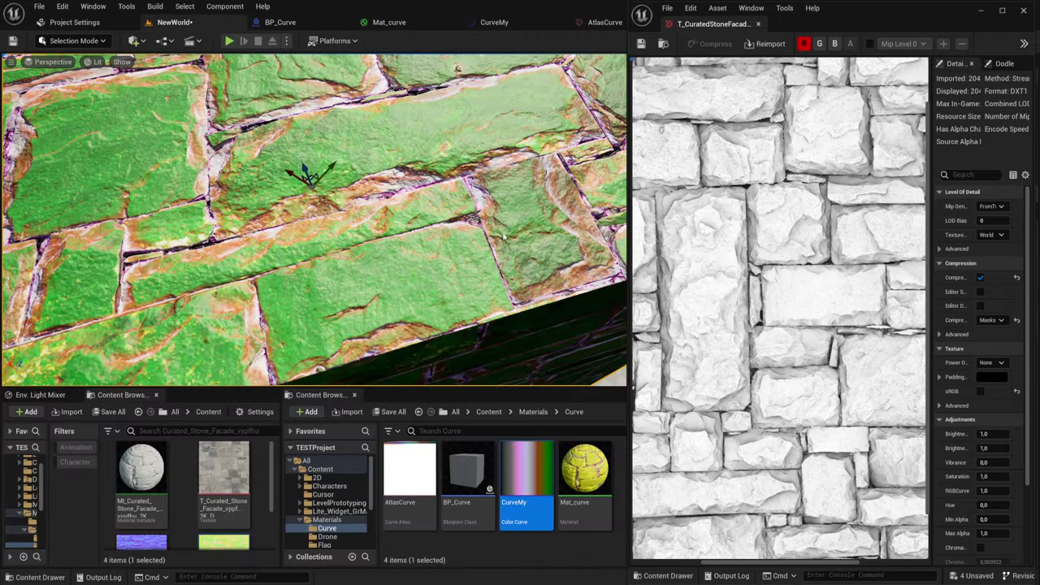
right_drag(480, 252, 321, 210)
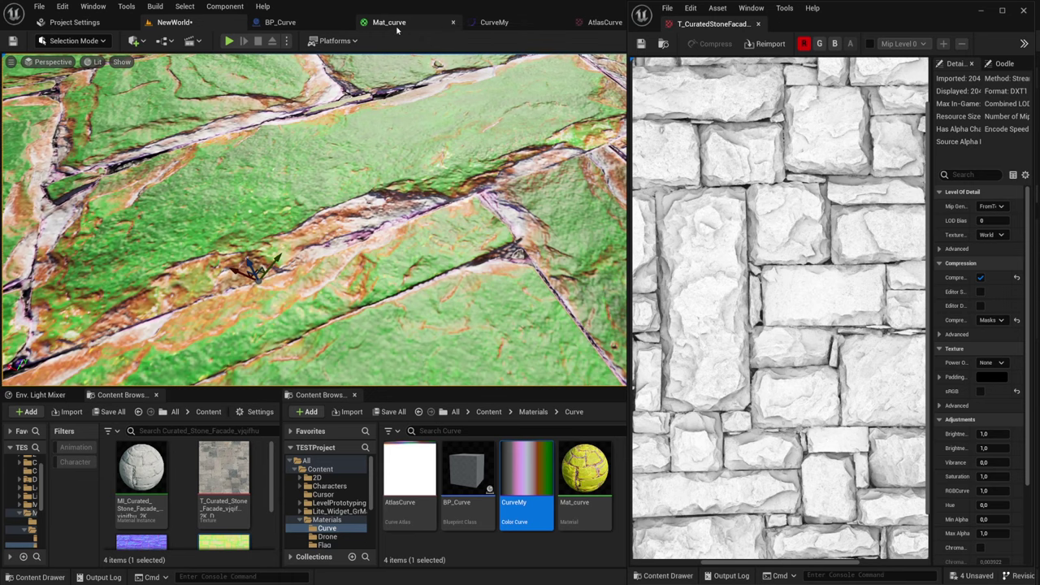
click(438, 25)
click(495, 22)
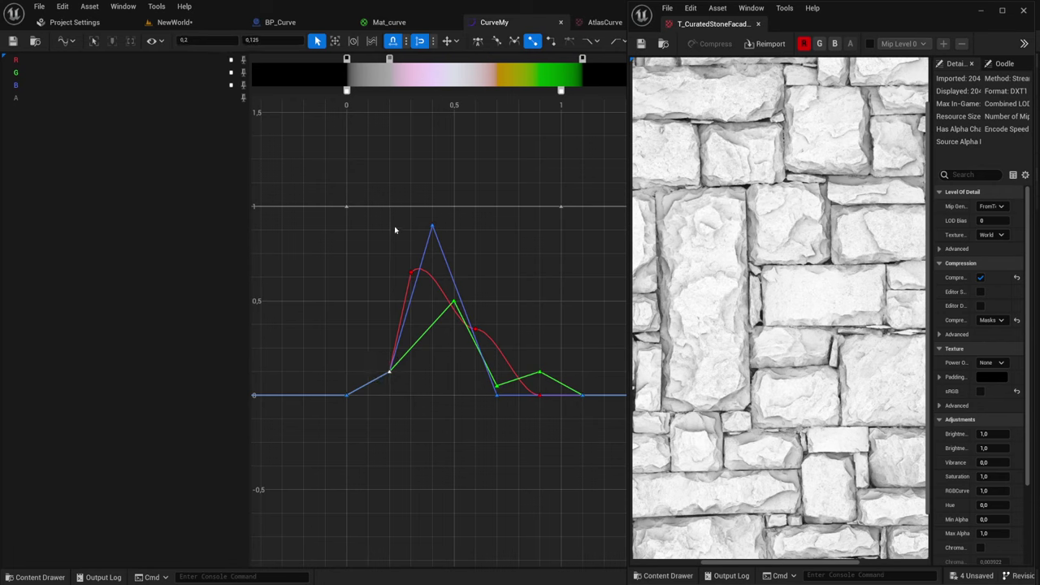
- Rework CurveMy's keys at 0.2 and 0.3, raising green and the red/blue pair, and save
click(389, 370)
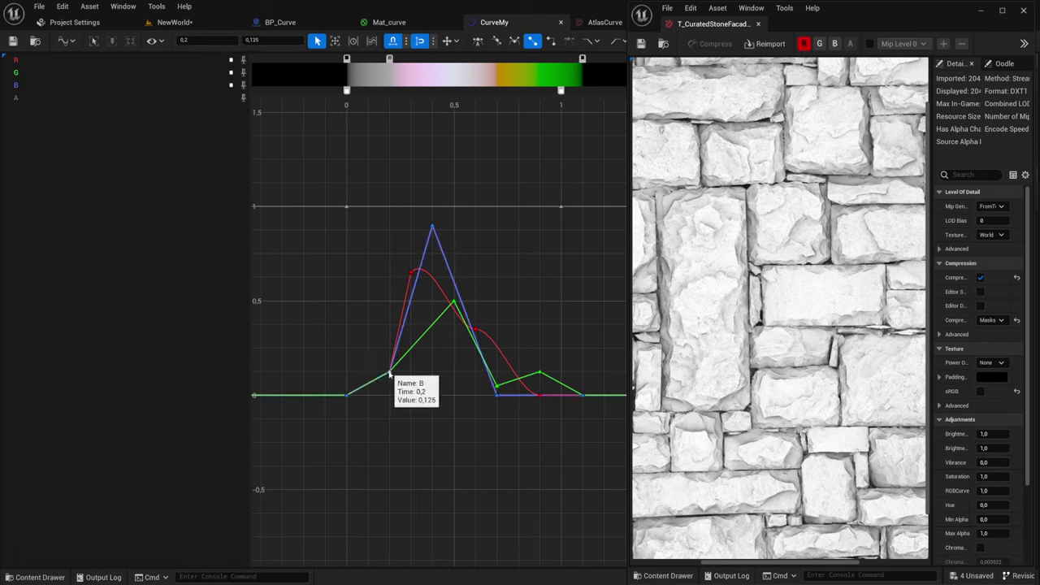
mouse_move(389, 371)
mouse_down()
mouse_move(387, 351)
mouse_move(388, 386)
mouse_move(409, 382)
mouse_up()
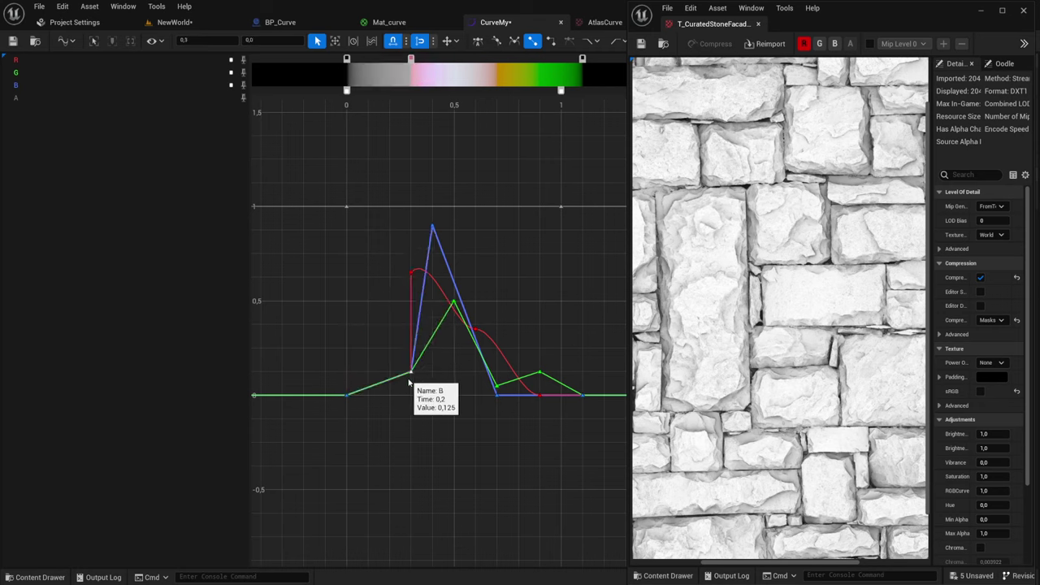
drag(410, 382, 408, 376)
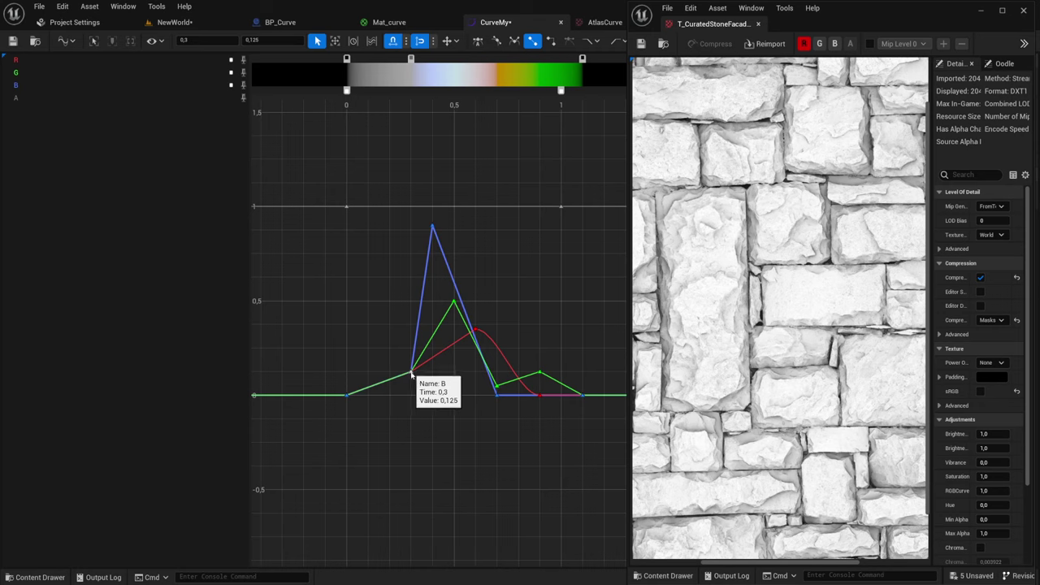
drag(412, 374, 412, 394)
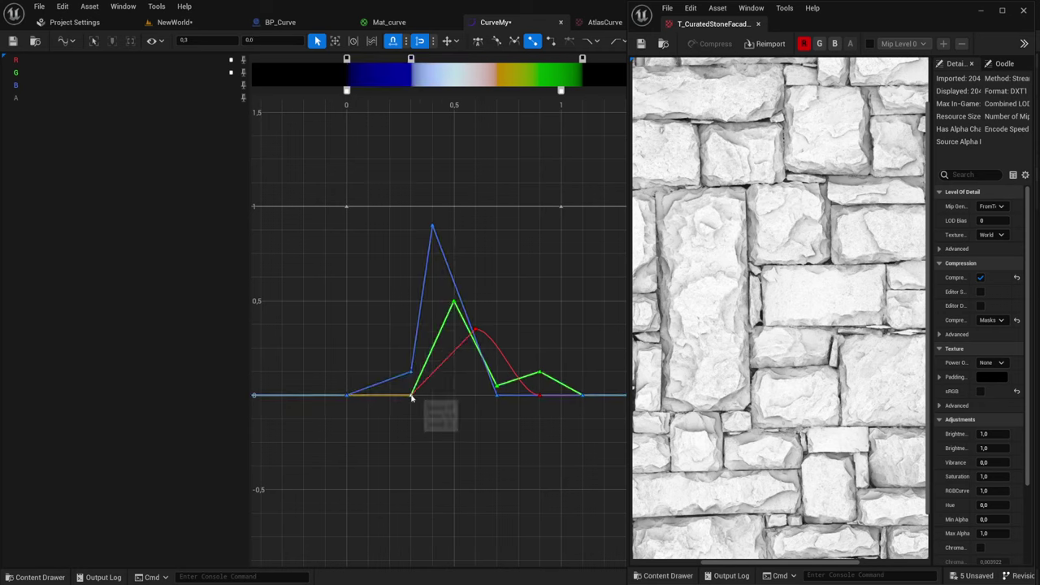
drag(411, 395, 414, 324)
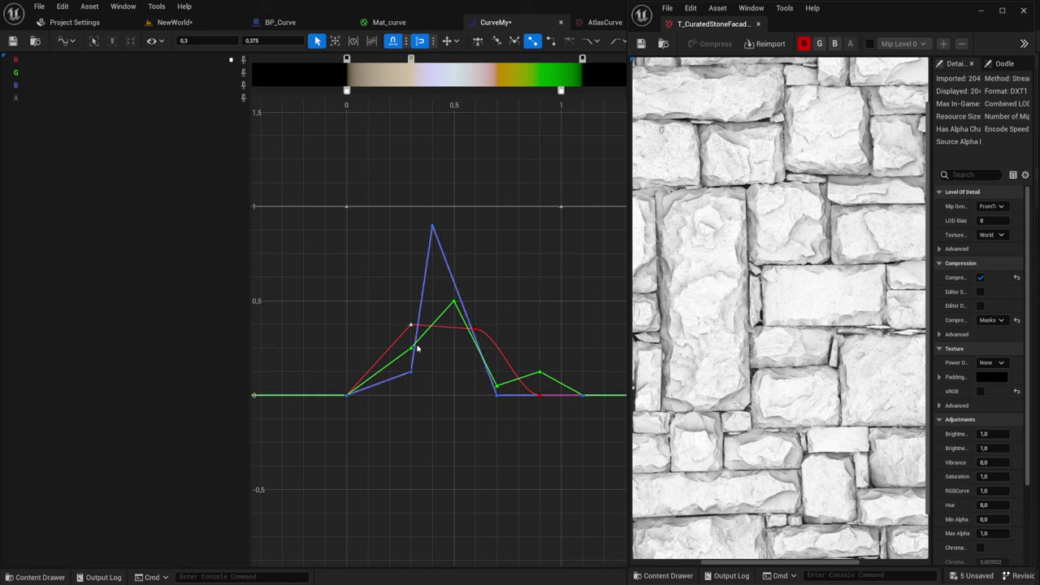
shift+click(411, 372)
drag(411, 372, 410, 395)
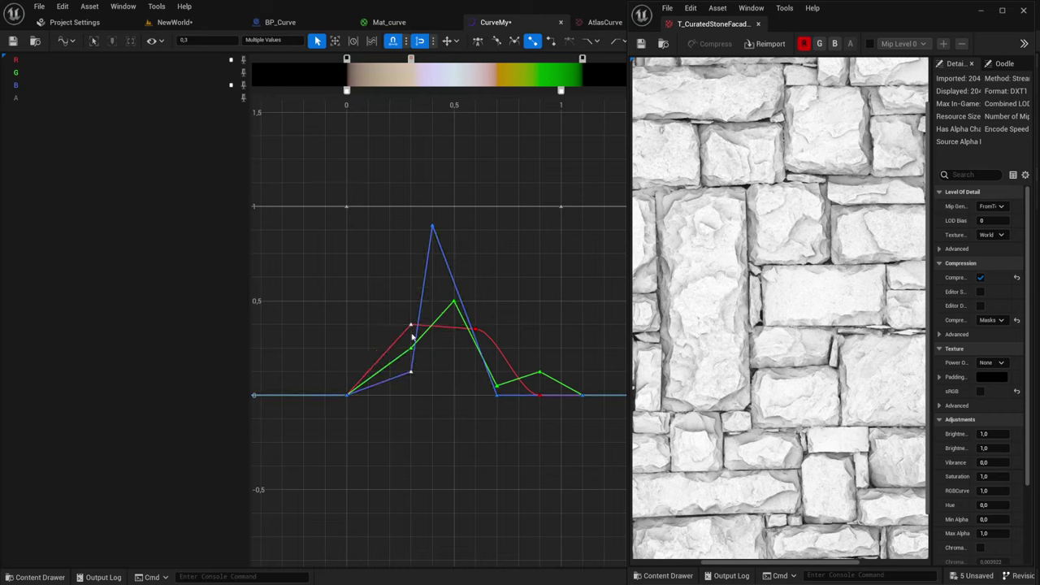
click(12, 41)
click(184, 28)
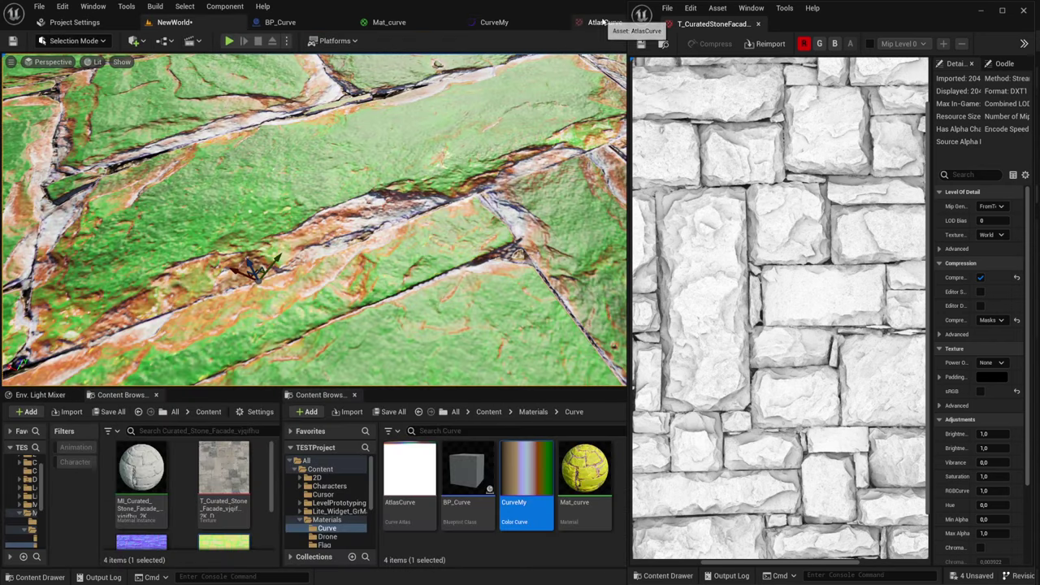
- Lift CurveMy's selected red and blue keys at time 0.3, then close the stone texture editor
click(603, 22)
click(492, 22)
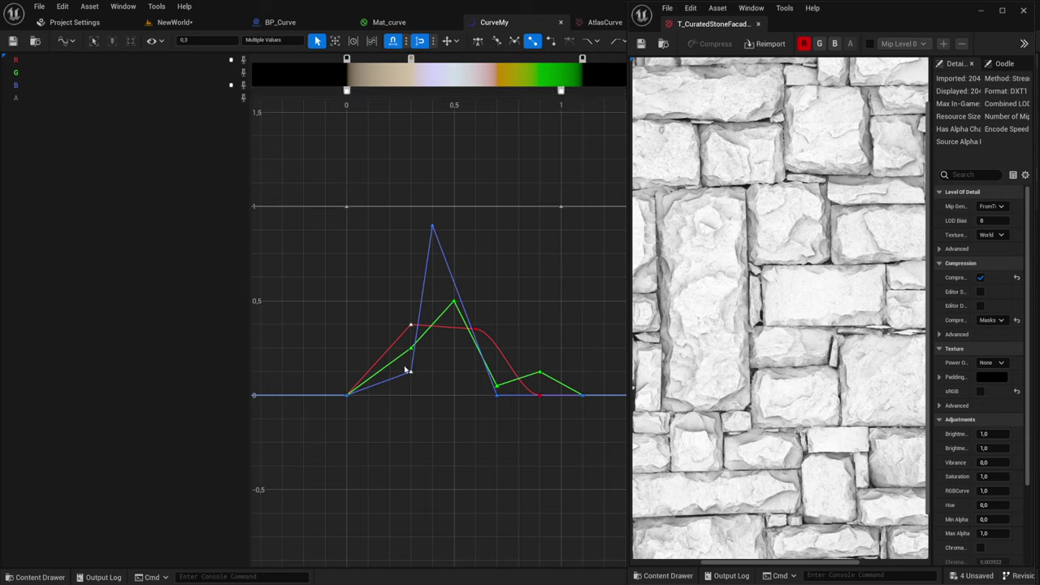
mouse_move(411, 372)
mouse_down()
mouse_move(390, 397)
mouse_move(420, 312)
mouse_up()
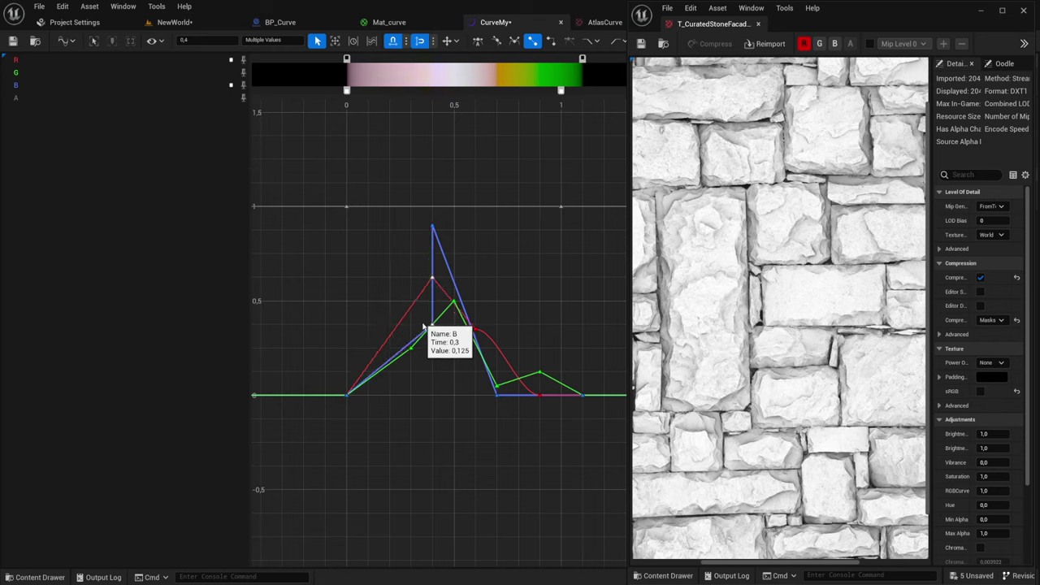
mouse_move(420, 312)
mouse_down()
mouse_move(417, 343)
mouse_move(413, 246)
mouse_move(416, 376)
mouse_up()
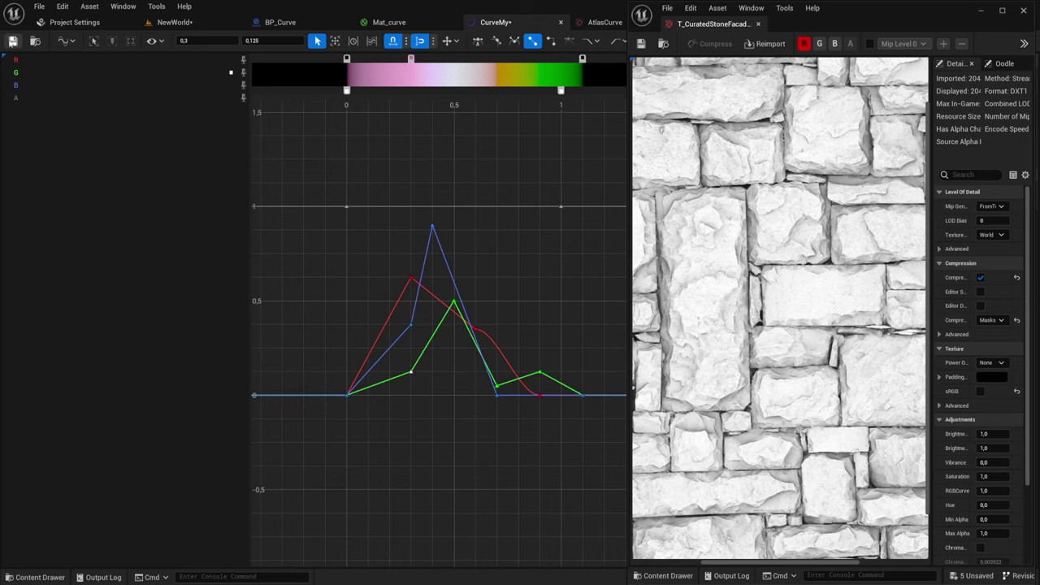
click(172, 22)
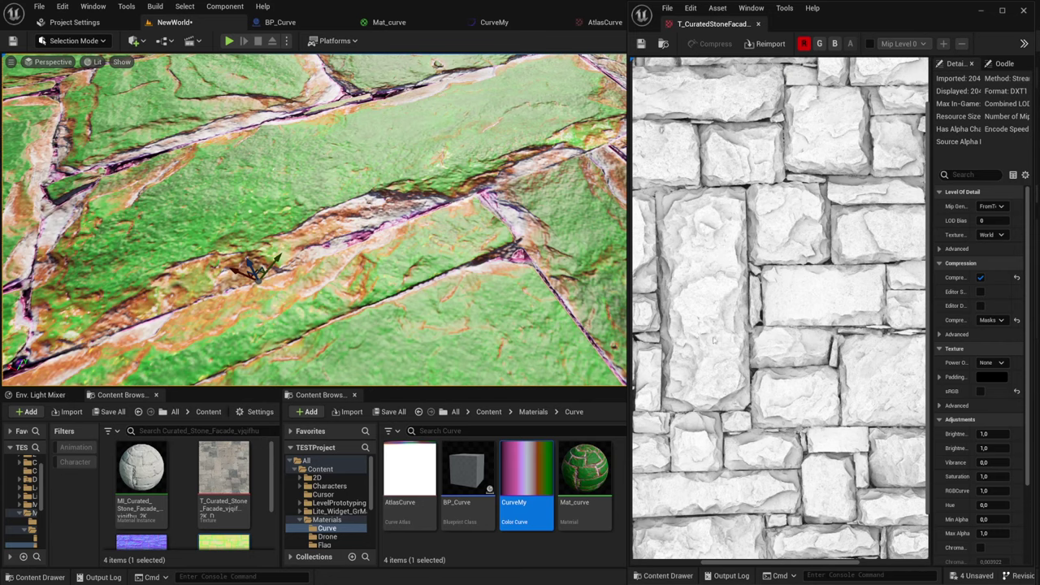
click(758, 23)
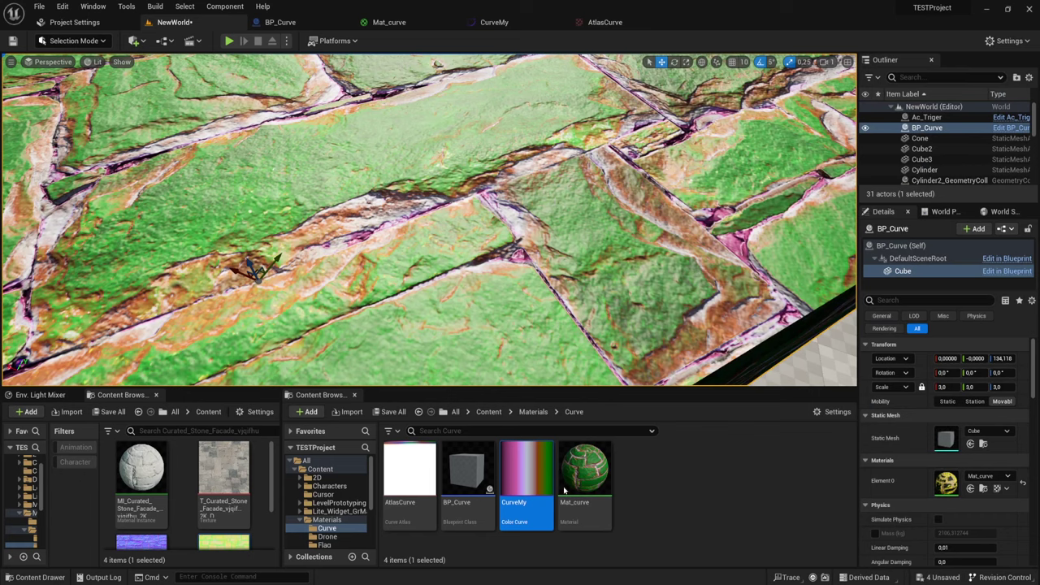
- Create the Mat_curve_Inst material instance from Mat_curve and assign it to the cube
click(583, 467)
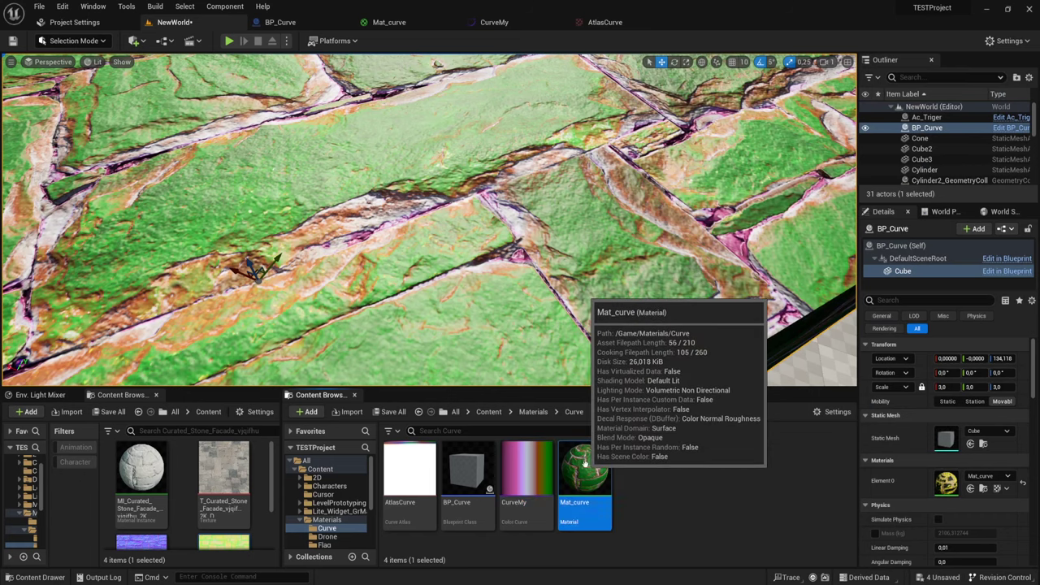
right_click(583, 463)
click(646, 211)
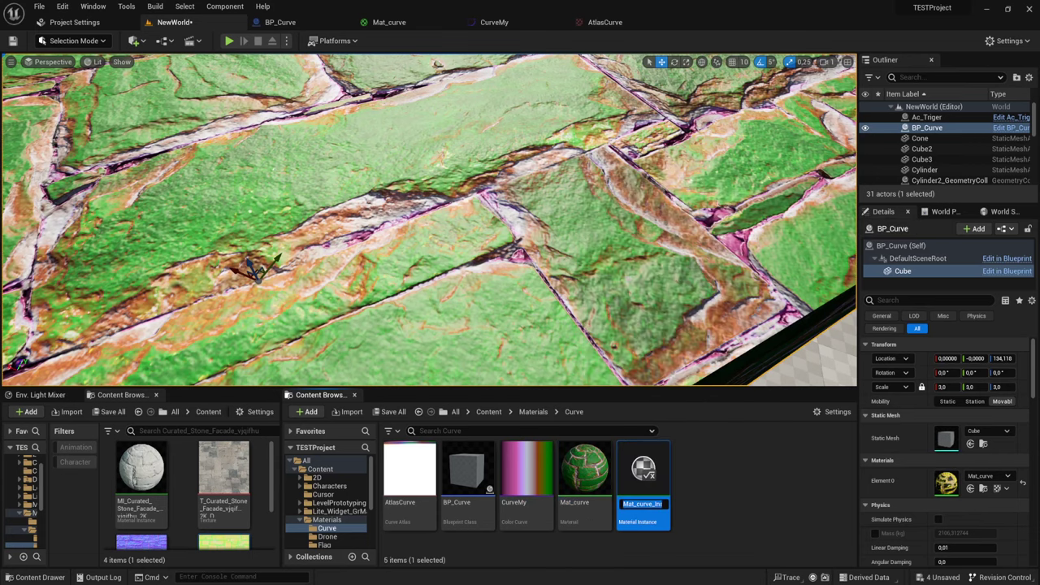
key(Return)
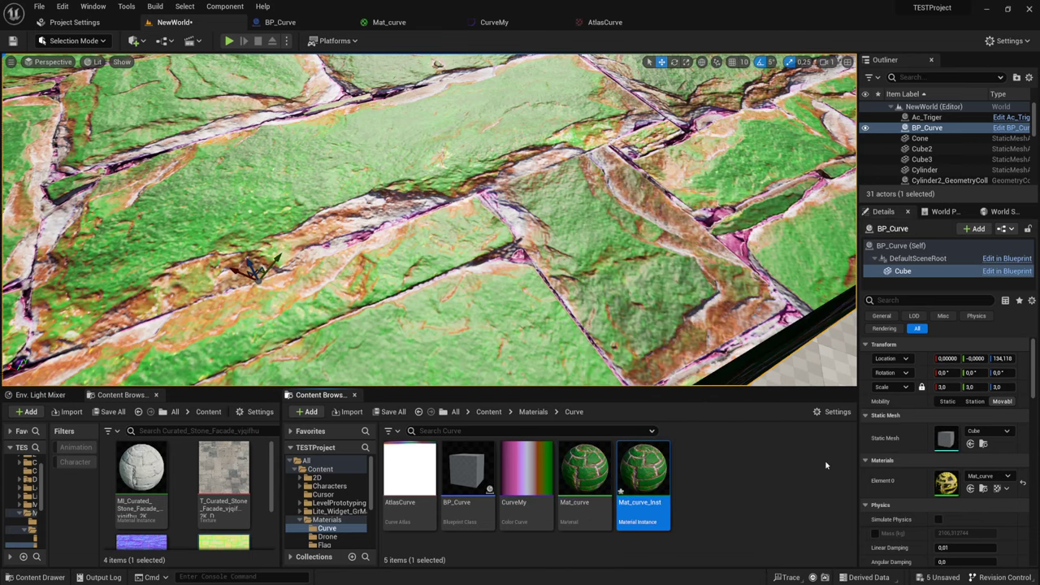
drag(642, 469, 945, 484)
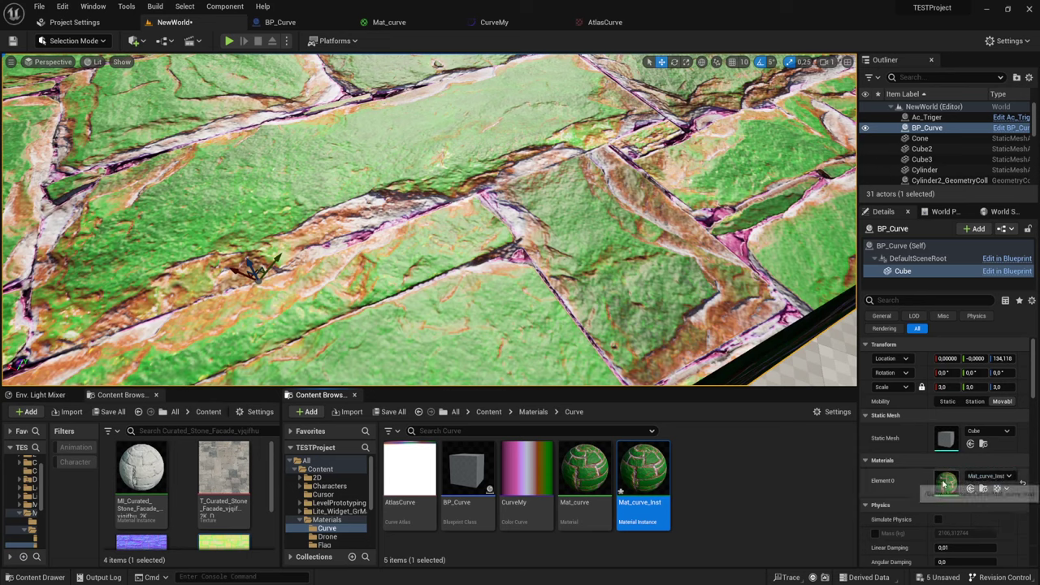
- Enable CurveParam in Mat_curve_Inst and float its editor, enlarged, beside the NewWorld level
double_click(642, 475)
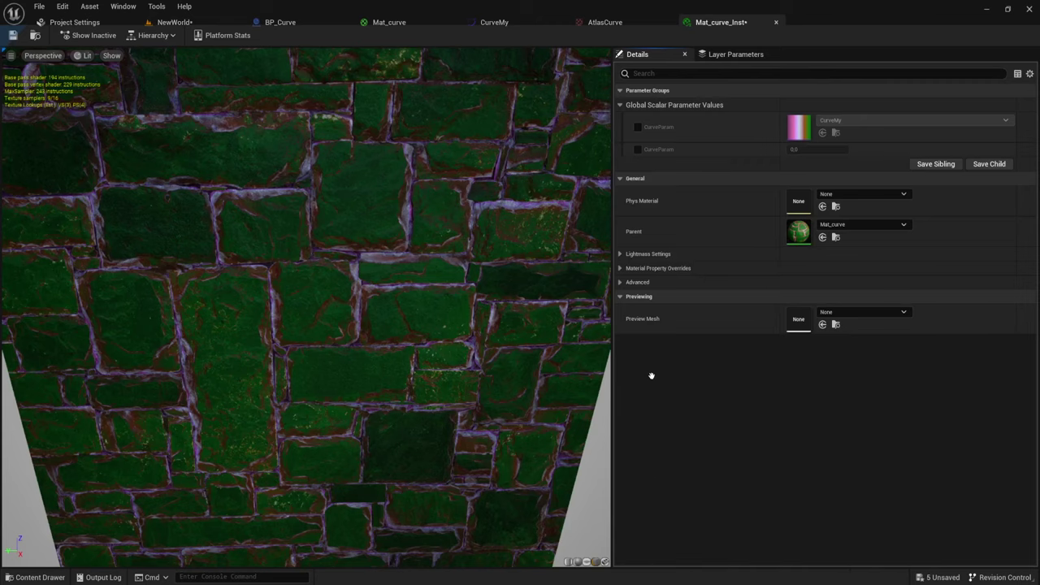
click(637, 133)
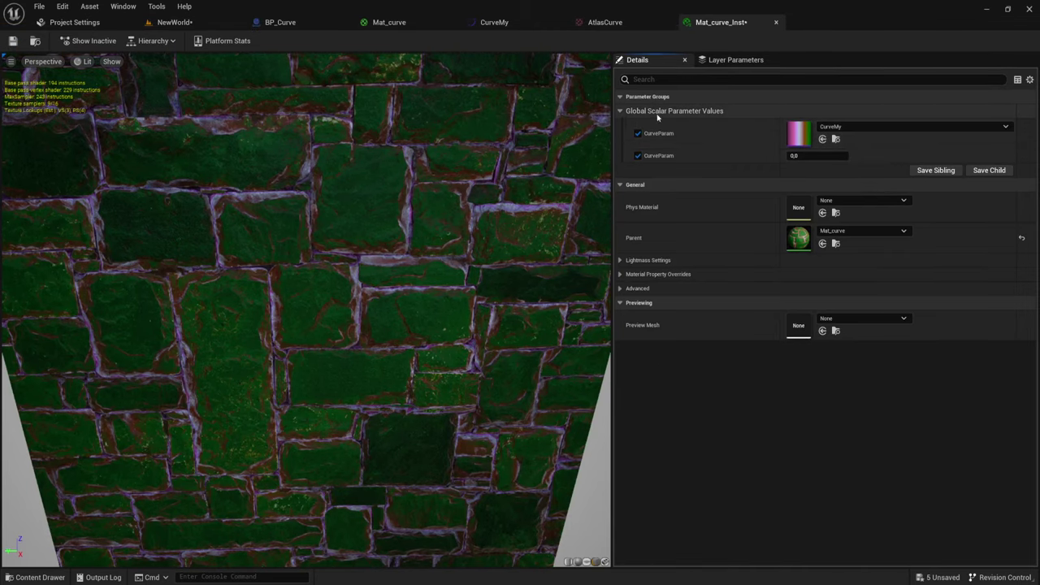
drag(699, 23, 668, 107)
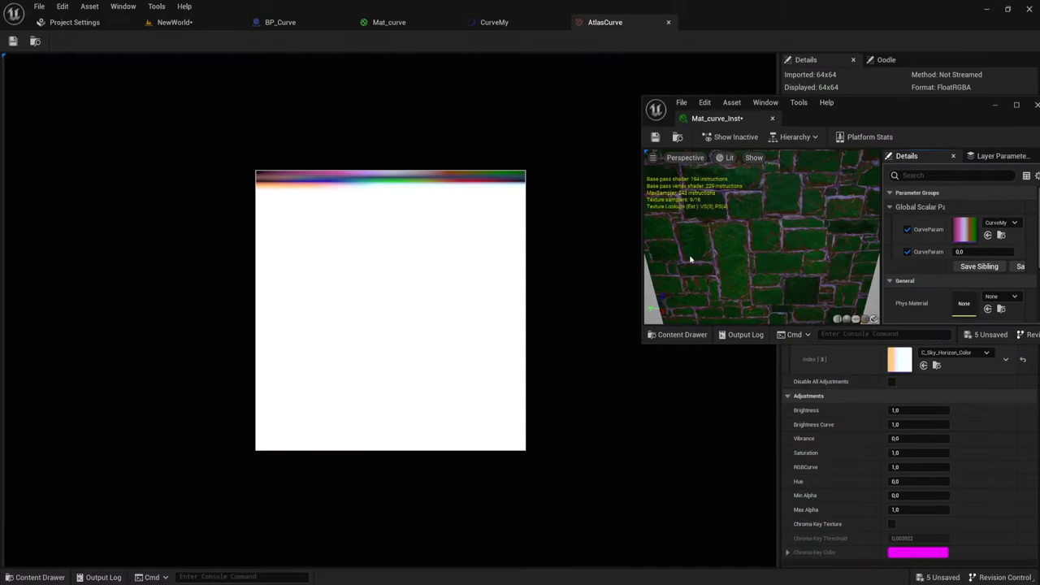
drag(668, 343, 647, 435)
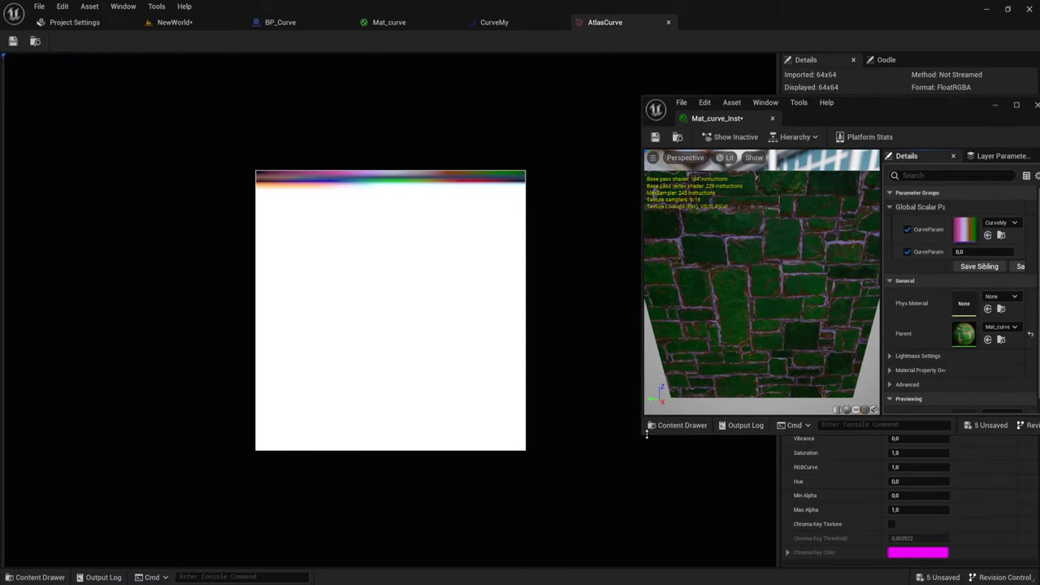
click(173, 22)
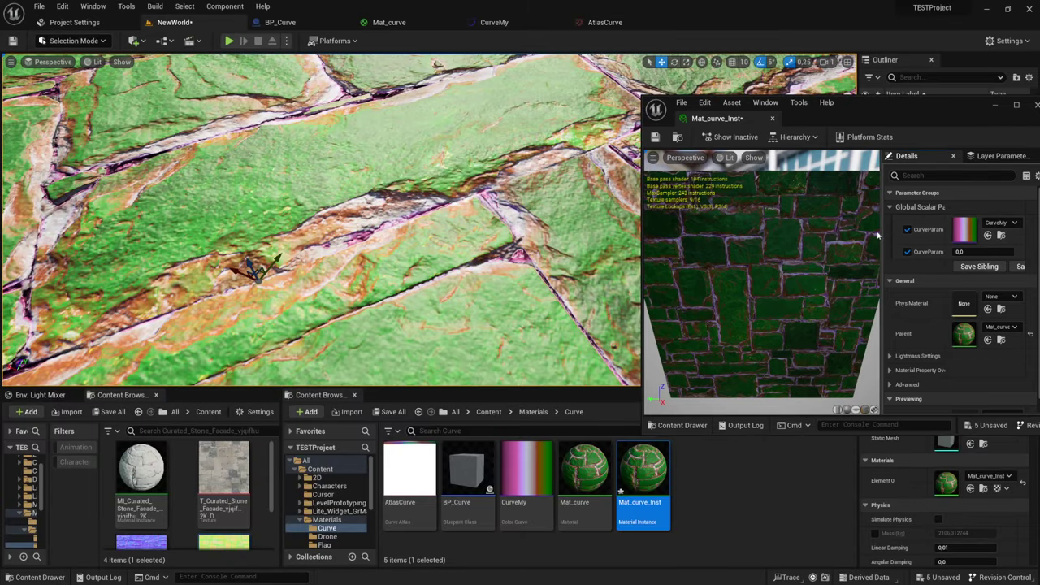
drag(880, 233, 802, 234)
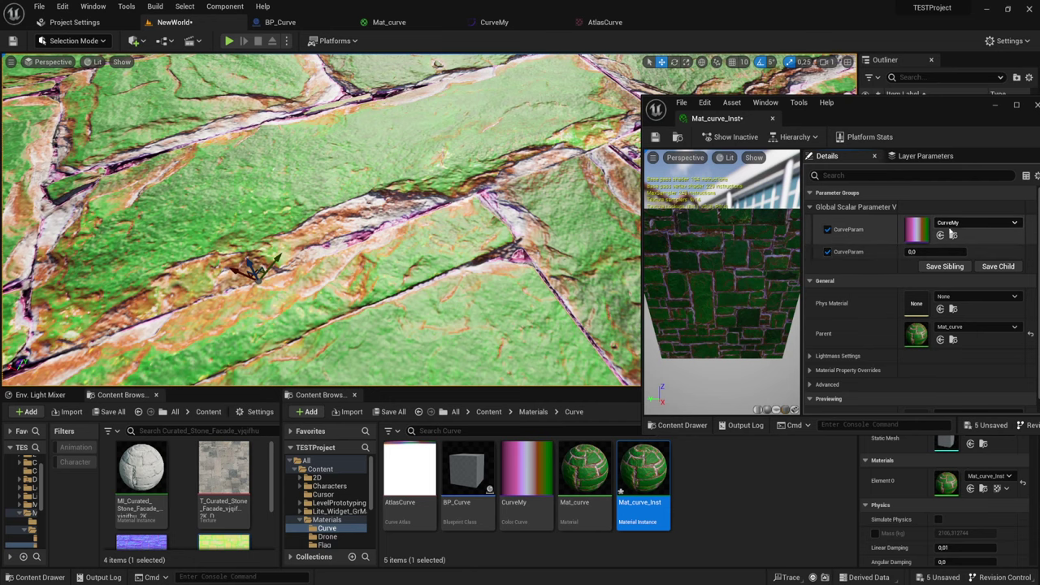
- Preview C_Sky_Horizon_Color, then C_Sky_Zenith_Color, as CurveParam on the stone material
click(964, 223)
click(975, 349)
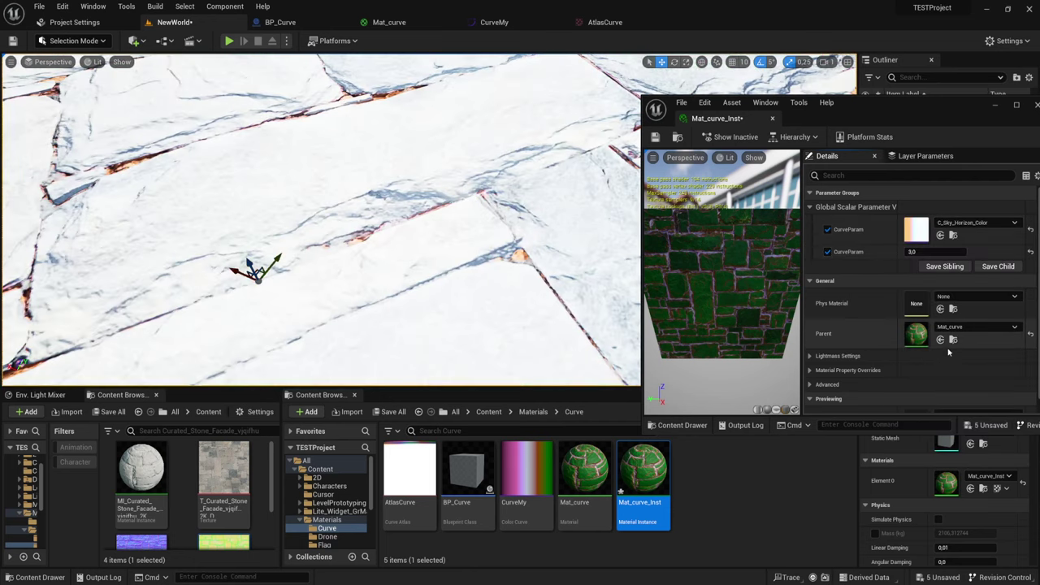
mouse_move(365, 243)
right_down()
mouse_move(382, 236)
mouse_move(374, 239)
right_up()
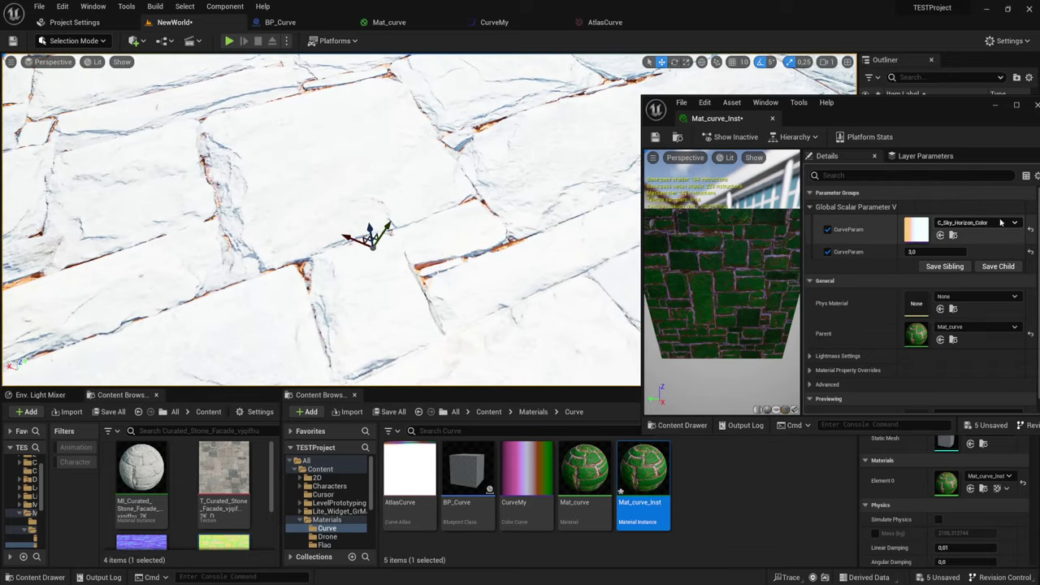
click(964, 223)
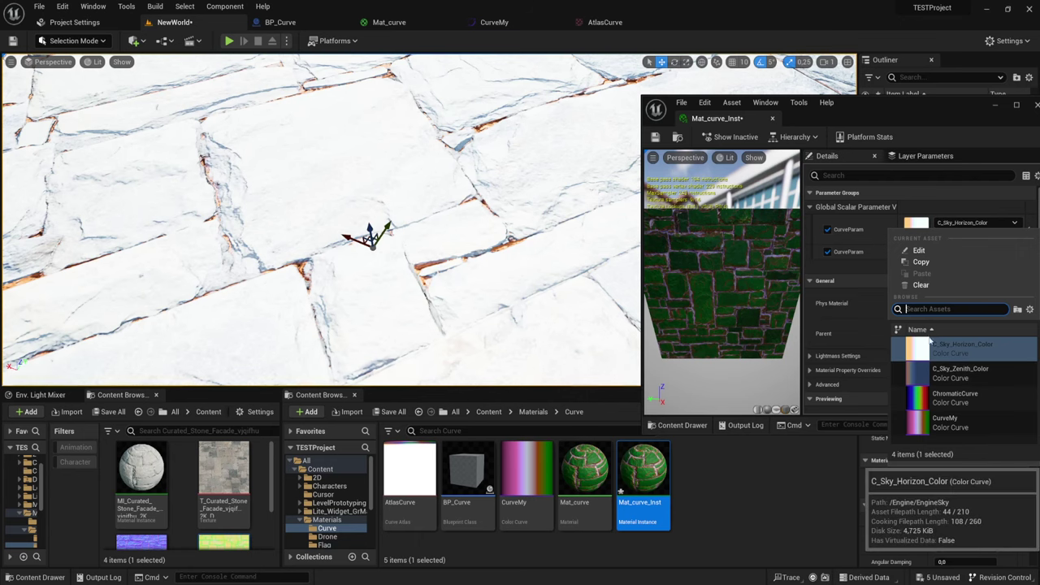
click(906, 370)
mouse_move(421, 267)
right_down()
mouse_move(422, 293)
mouse_move(640, 82)
right_up()
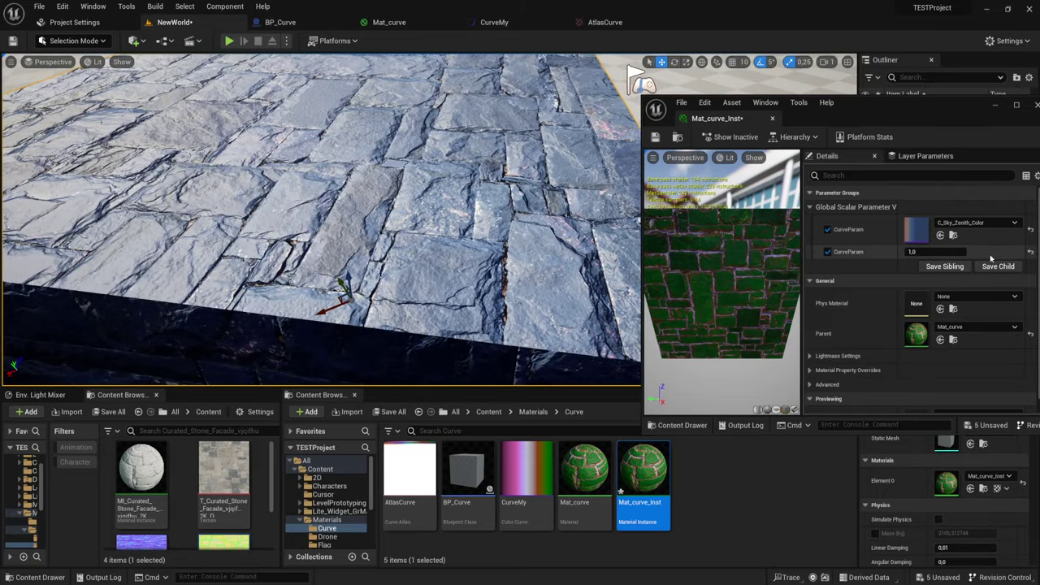
- Set CurveParam to ChromaticCurve and inspect the red, rainbow-cracked stone
click(975, 222)
click(947, 396)
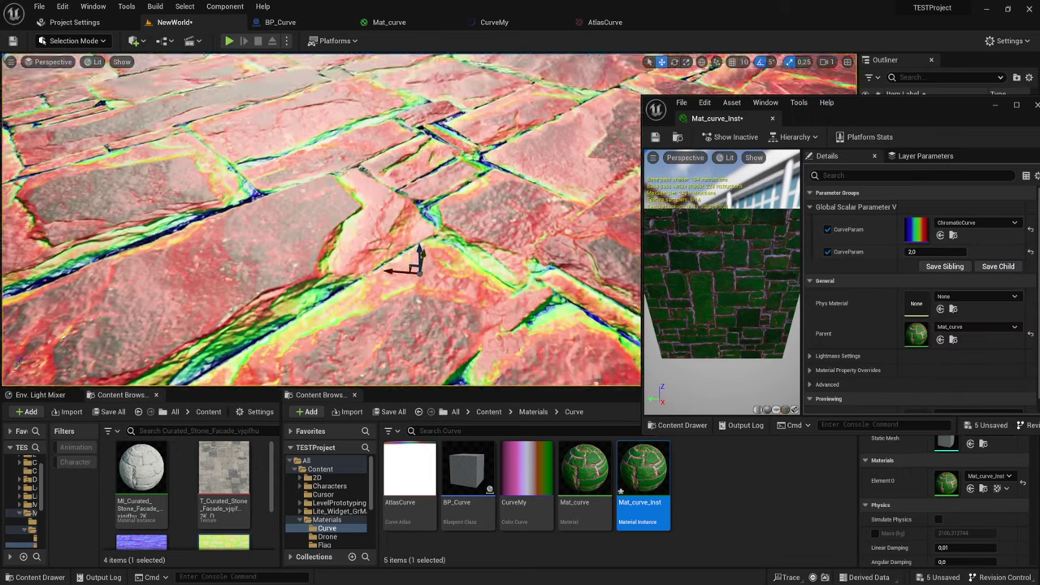
right_drag(325, 244, 326, 195)
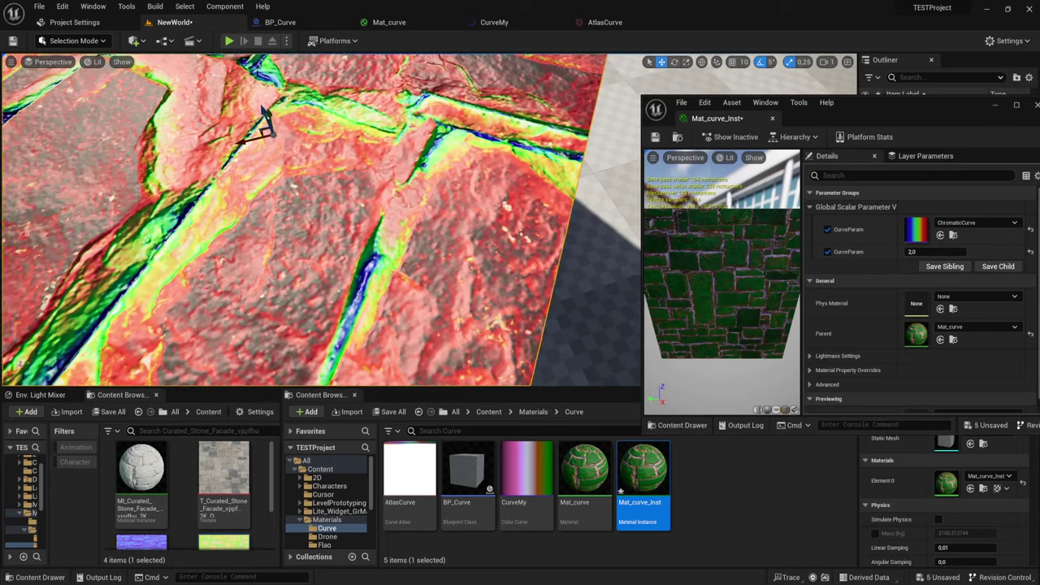
right_drag(498, 290, 499, 290)
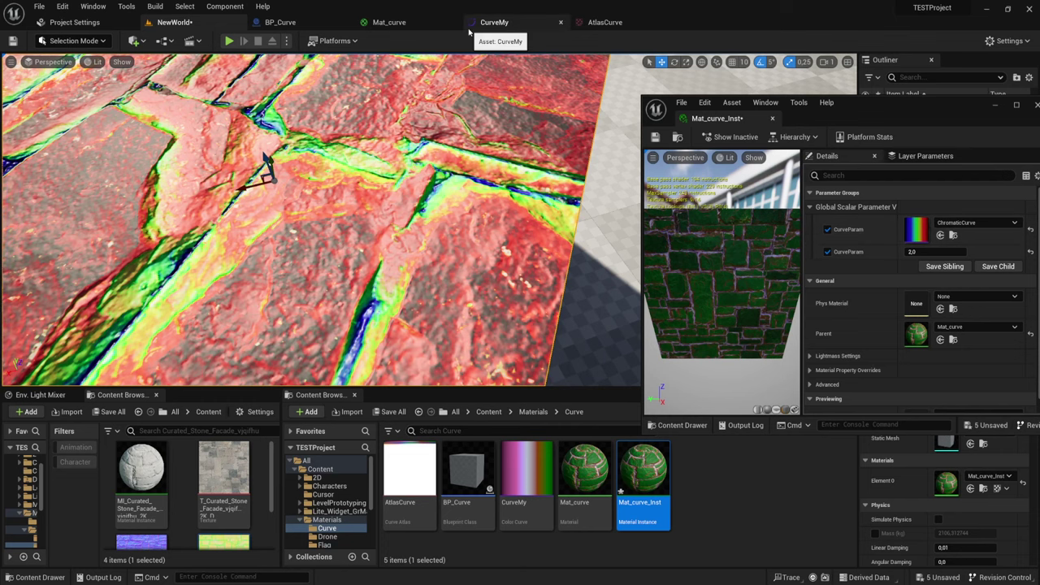
- Close the floating Mat_curve_Inst editor from the BP_Curve event graph and view the level
click(277, 22)
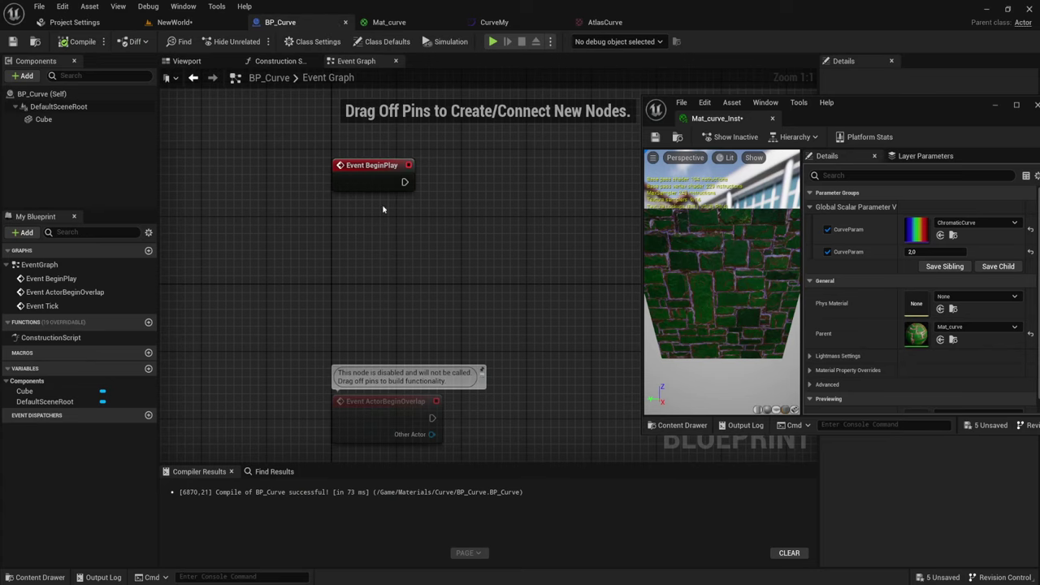
right_drag(383, 209, 496, 195)
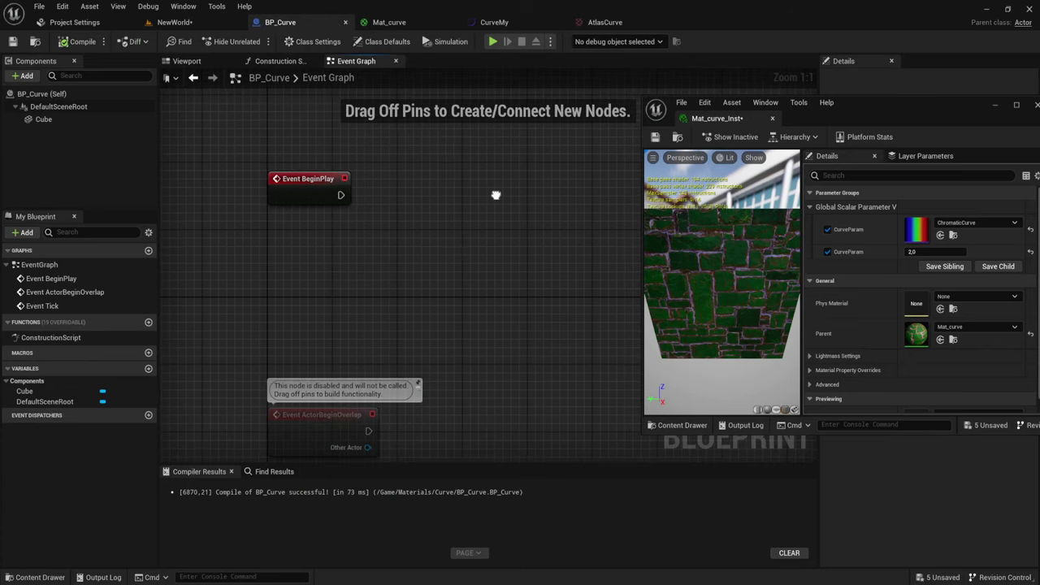
click(772, 119)
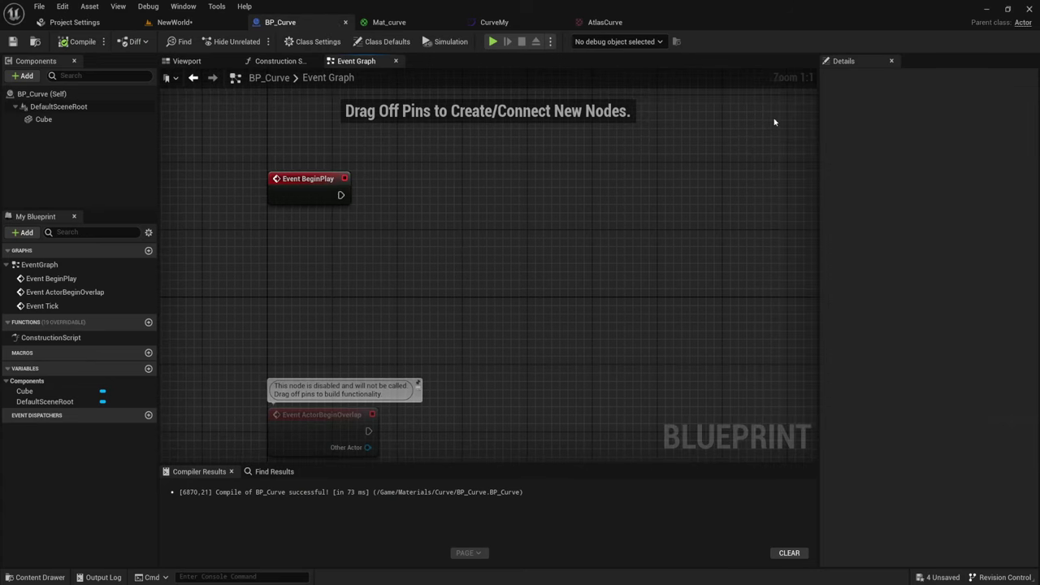
right_drag(399, 262, 388, 267)
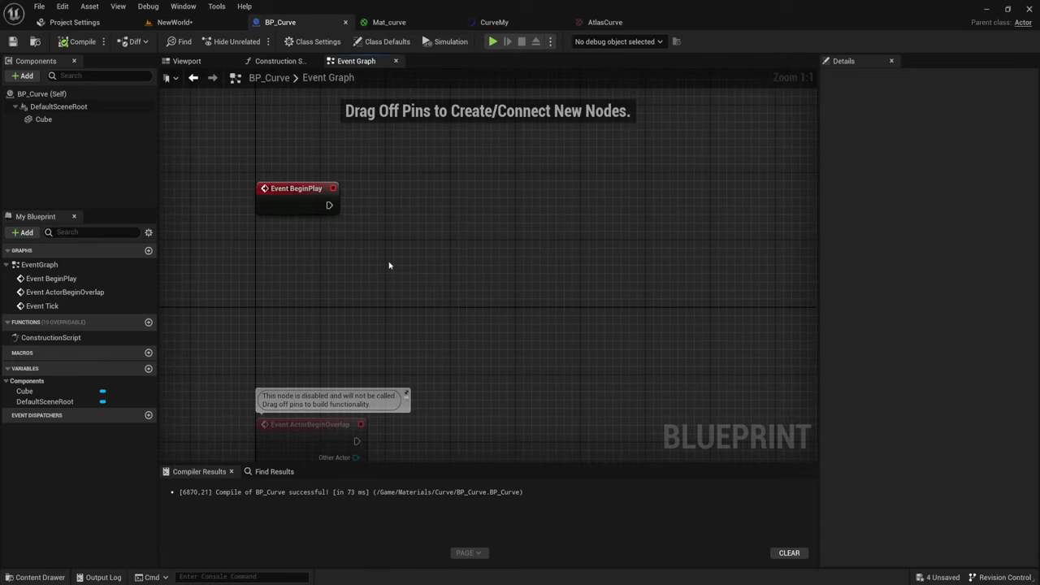
click(195, 23)
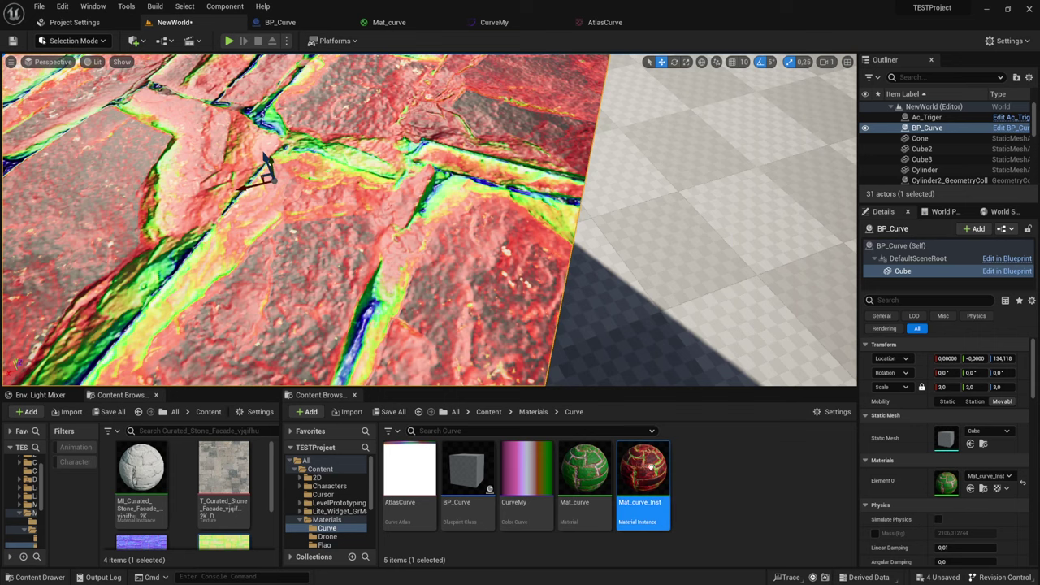
- Inspect the Cube component's properties in BP_Curve's viewport, then return to NewWorld
click(281, 22)
right_drag(396, 181, 382, 221)
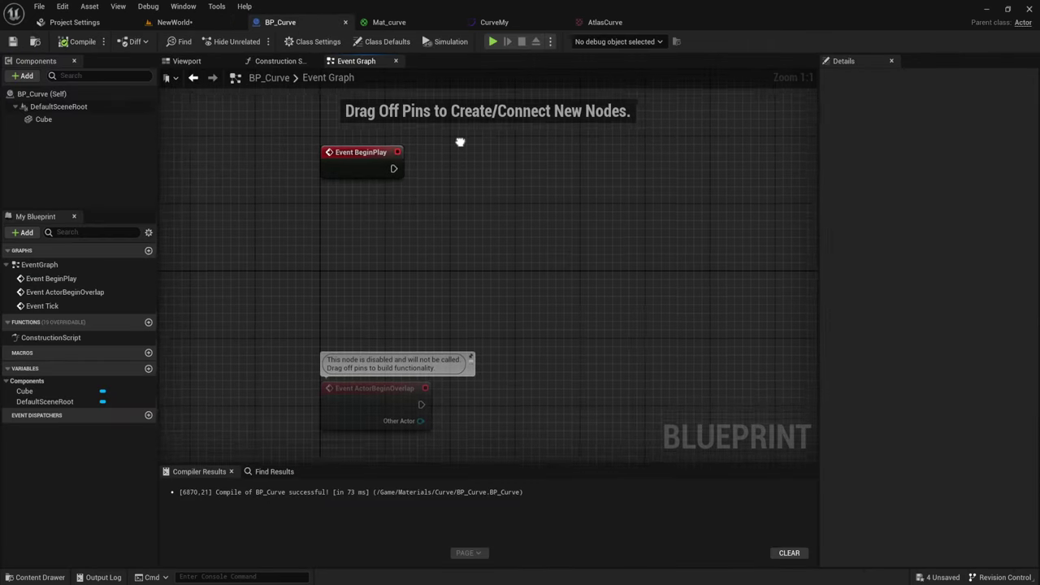
click(208, 64)
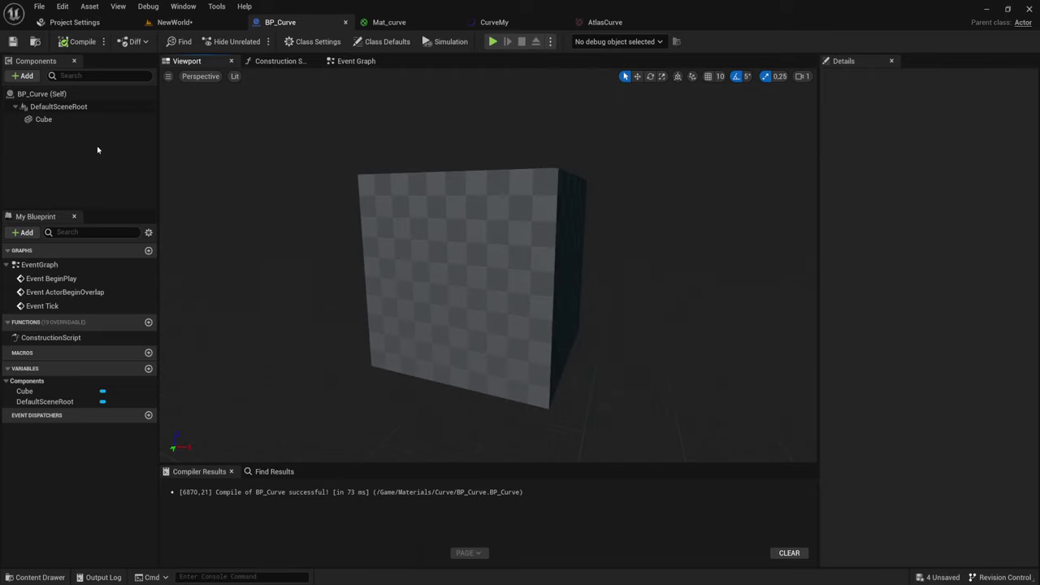
click(44, 120)
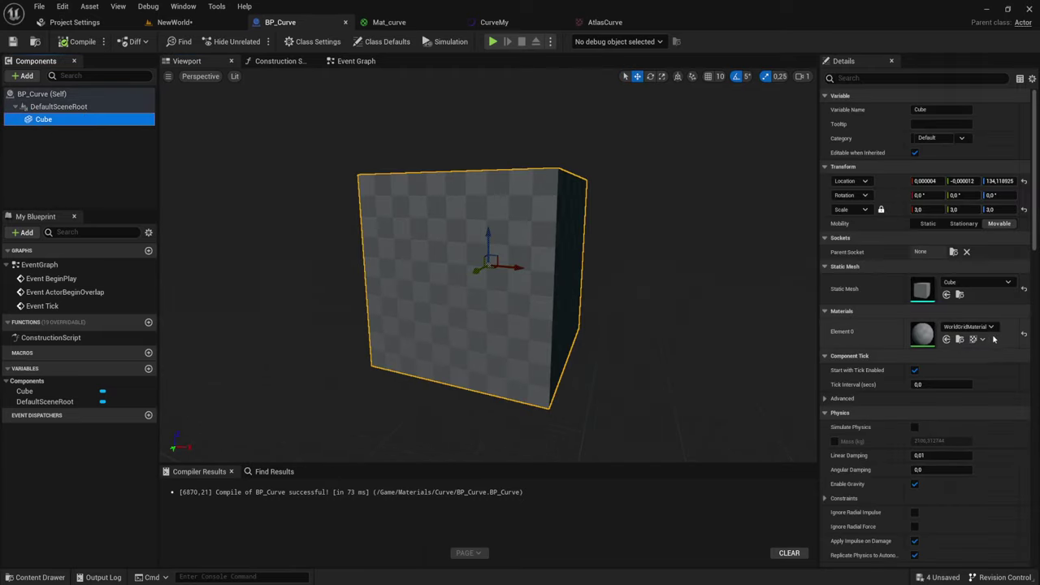
click(174, 22)
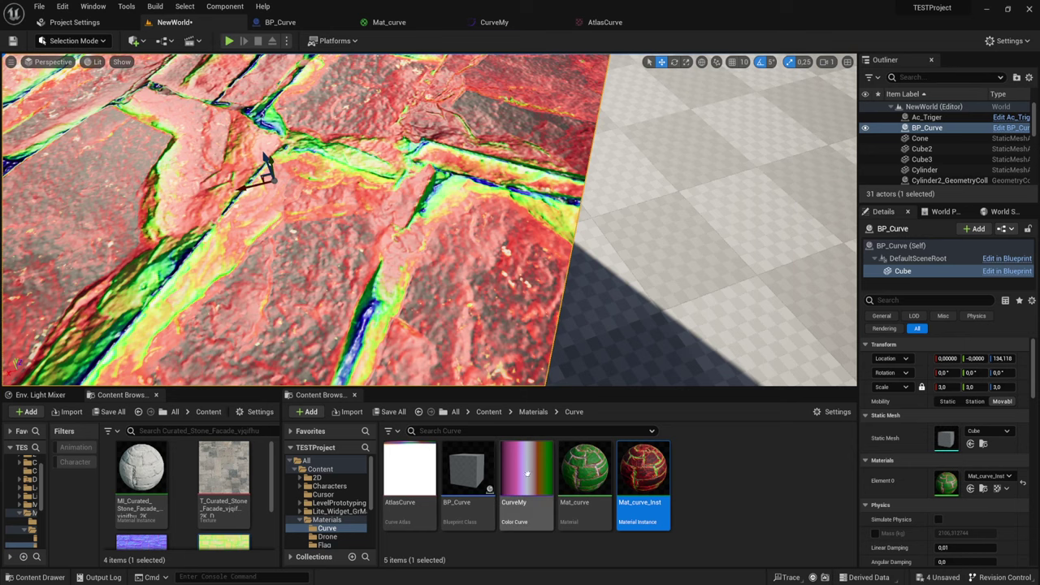
- Assign Mat_curve to the Cube's Element 0 material slot in BP_Curve
click(584, 471)
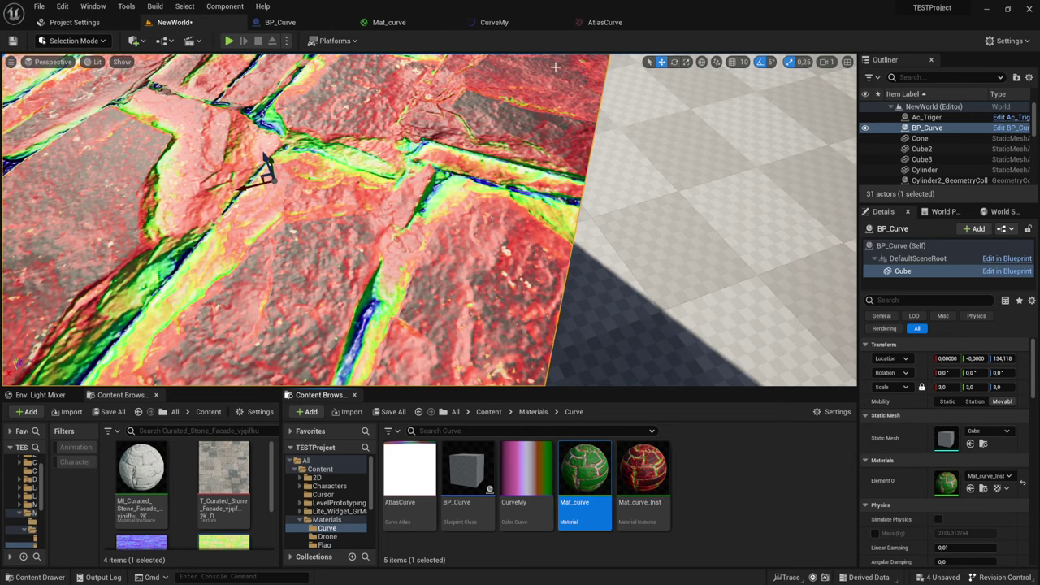
click(276, 21)
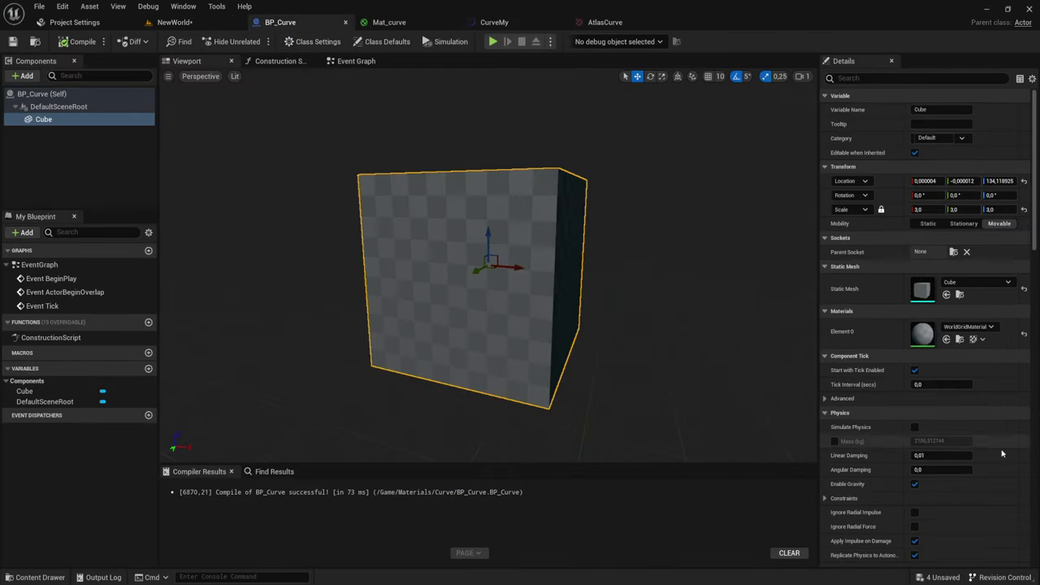
click(946, 339)
drag(704, 345, 650, 345)
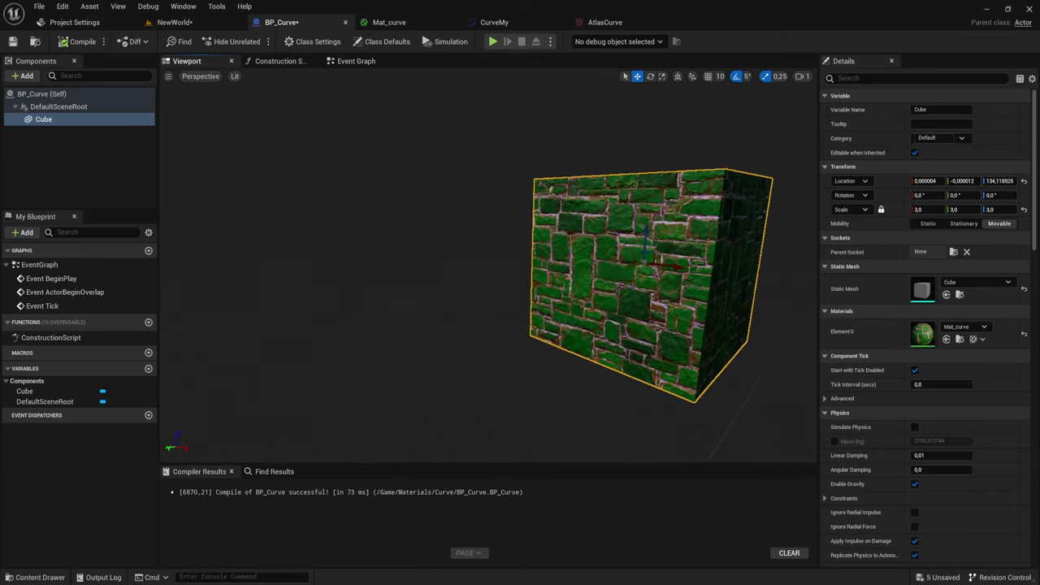
drag(557, 254, 557, 255)
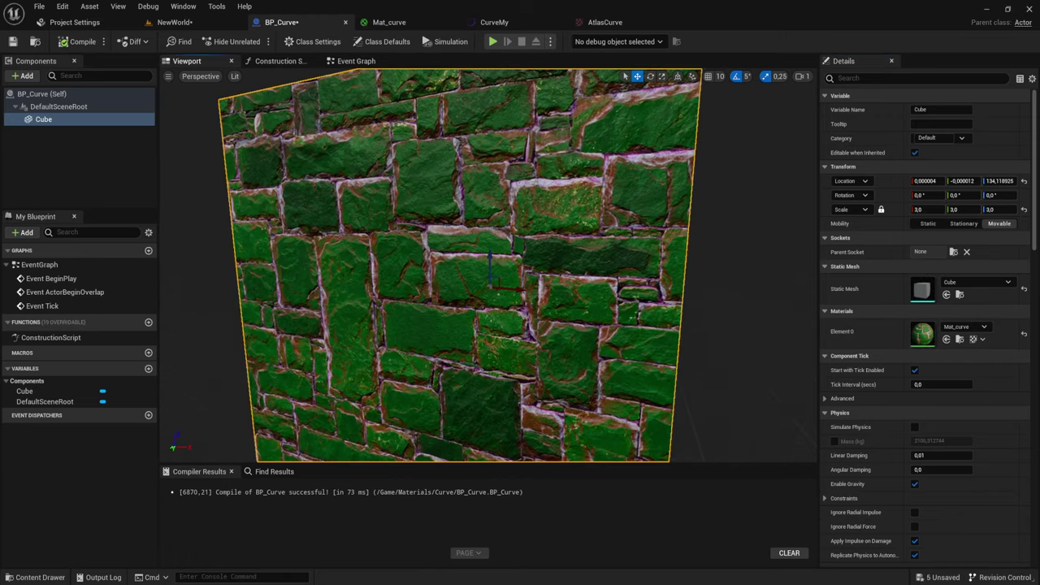
click(352, 62)
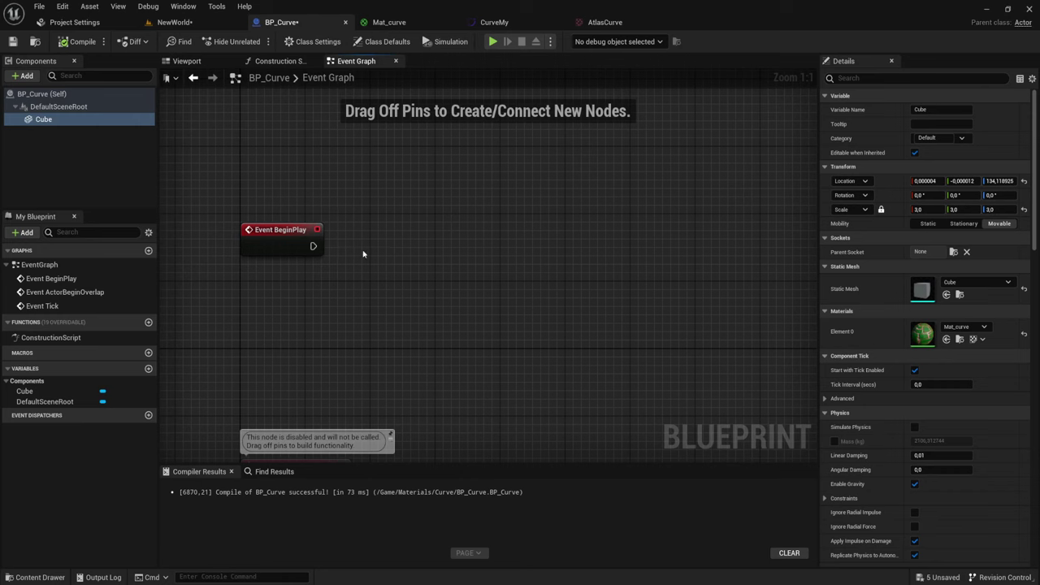
- Wire a Delay node with Duration 3 after Event BeginPlay
mouse_move(363, 254)
right_down()
mouse_move(436, 225)
mouse_move(373, 248)
right_up()
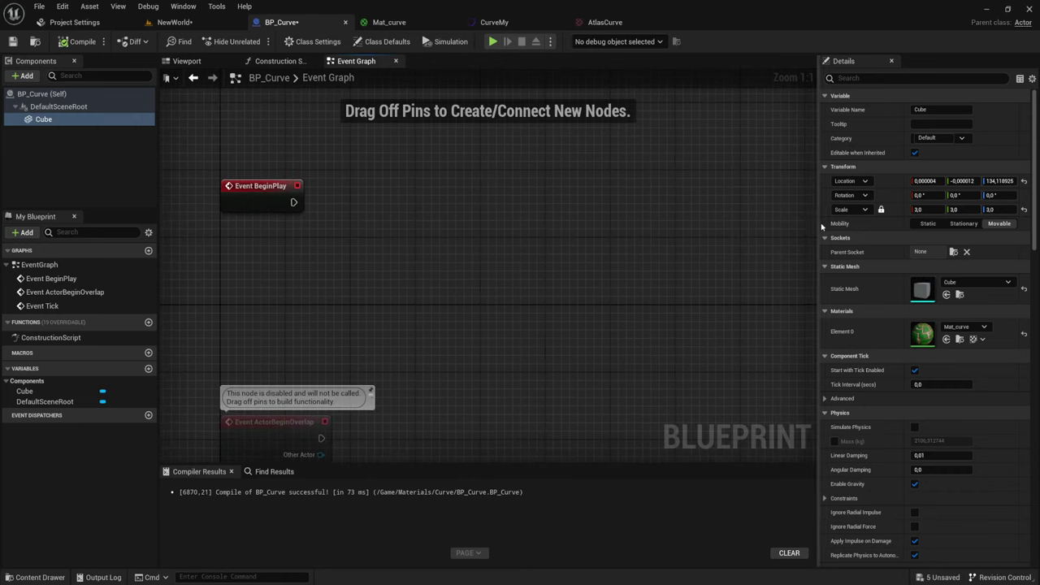
drag(819, 221, 863, 223)
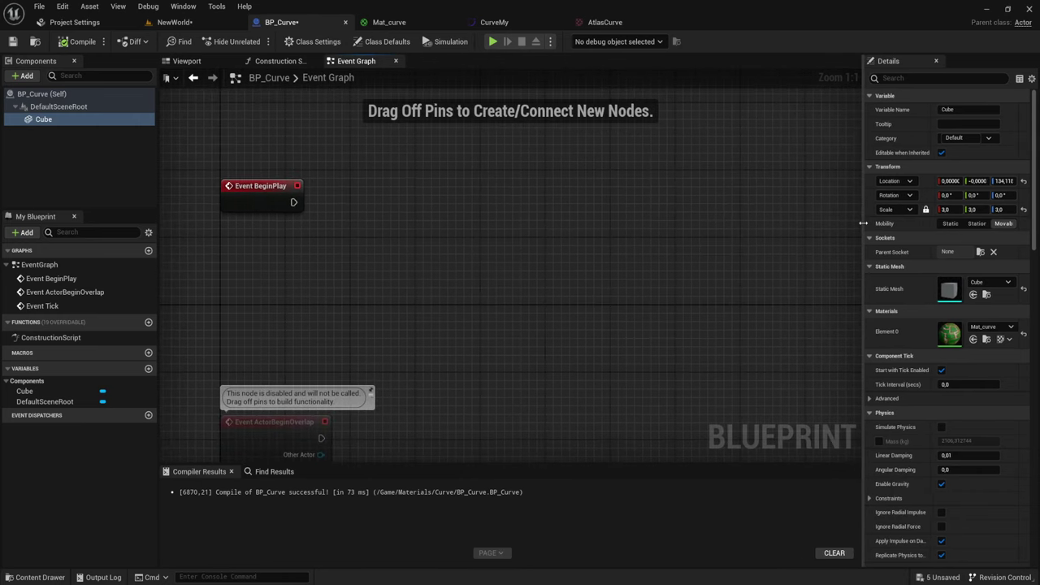
right_drag(348, 230, 401, 280)
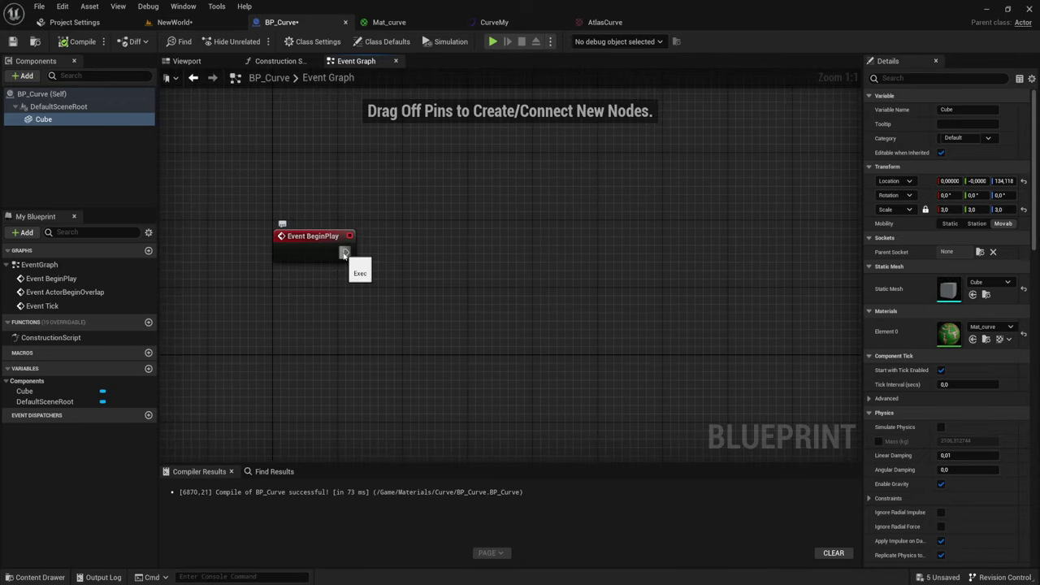
drag(345, 254, 441, 253)
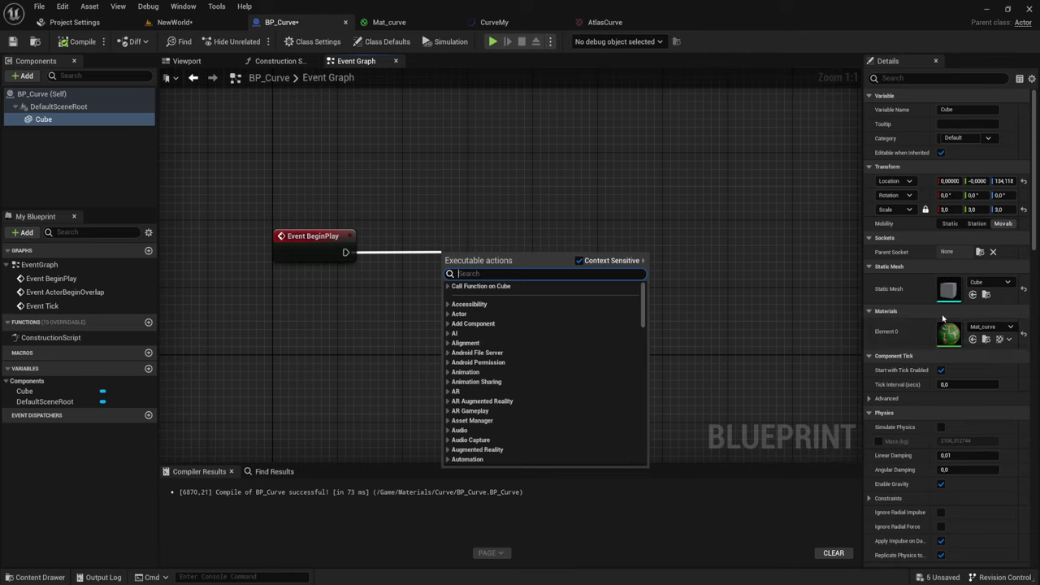
click(432, 208)
drag(345, 252, 411, 255)
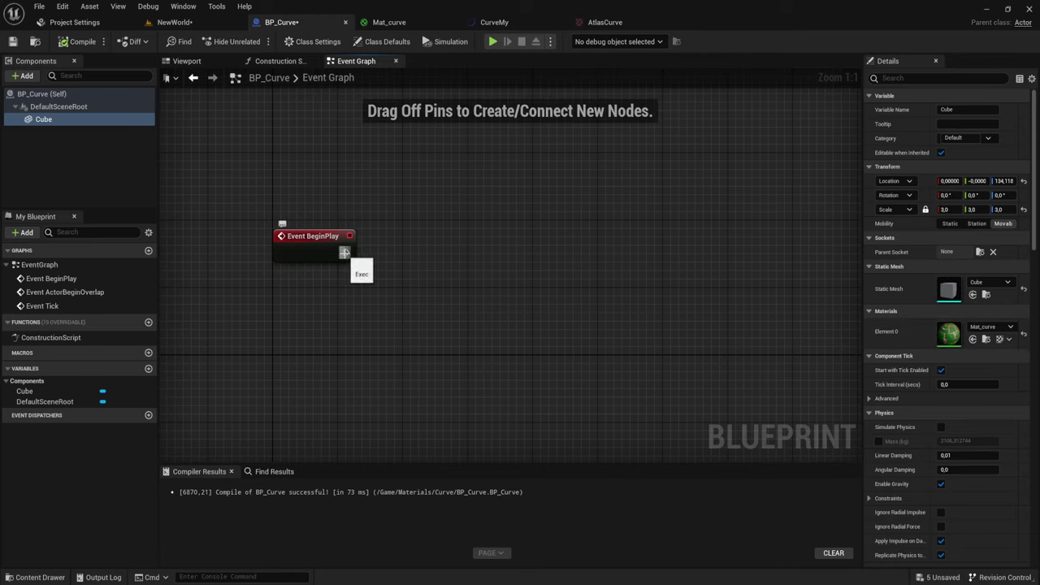
text(delay)
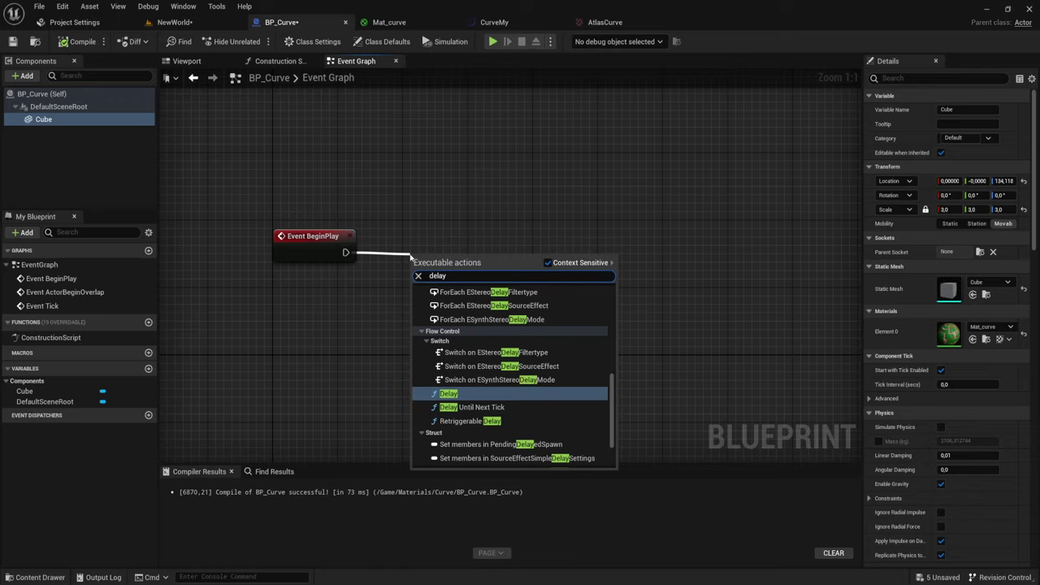
click(448, 395)
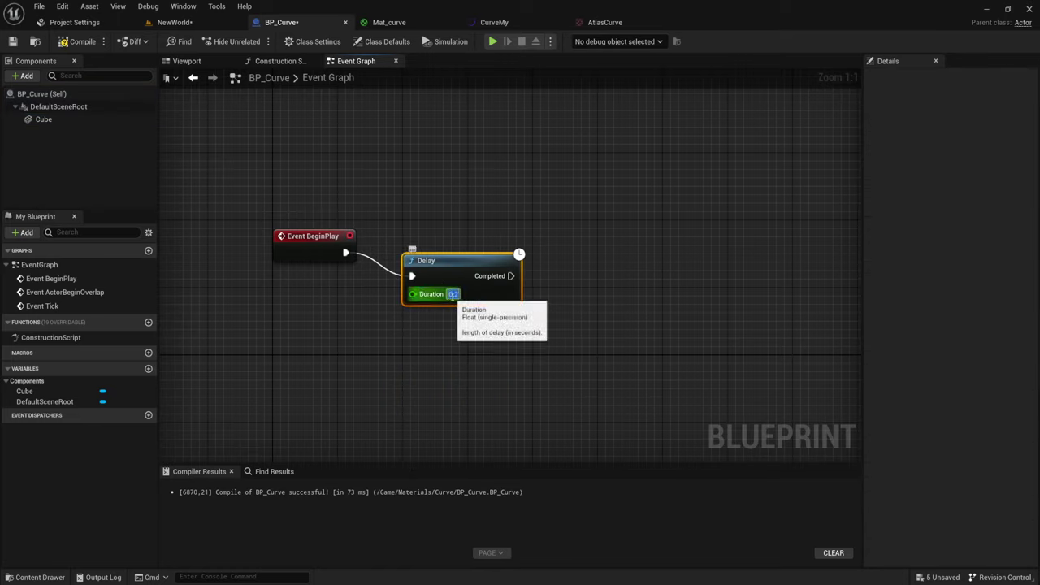
text(3)
key(Return)
right_drag(455, 264, 402, 302)
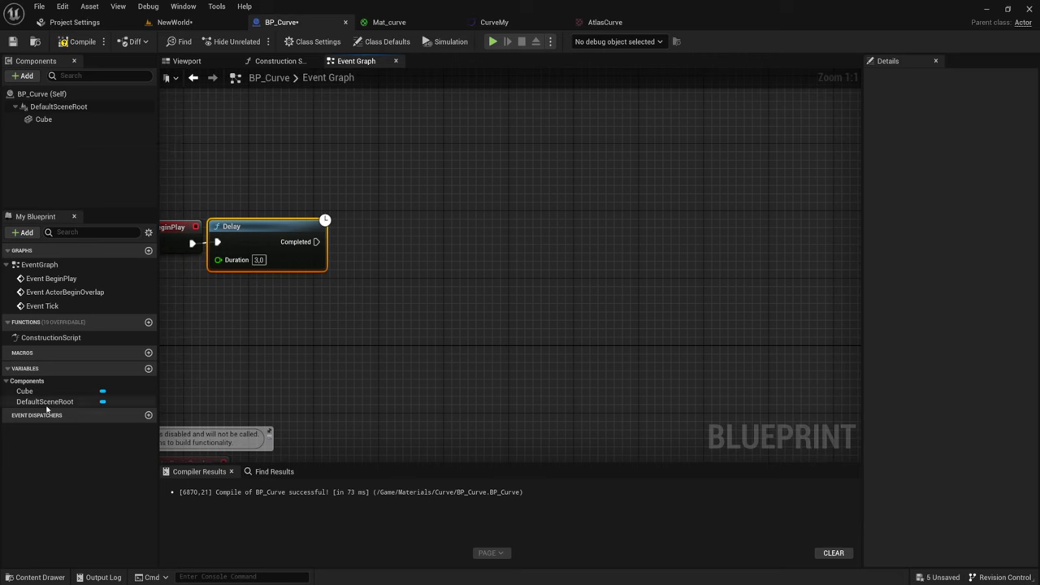
- Add a Cube reference feeding a new Set Scalar Parameter Value on Materials node, arranged together
mouse_move(43, 119)
mouse_down()
mouse_move(512, 318)
mouse_move(557, 243)
mouse_up()
text(set)
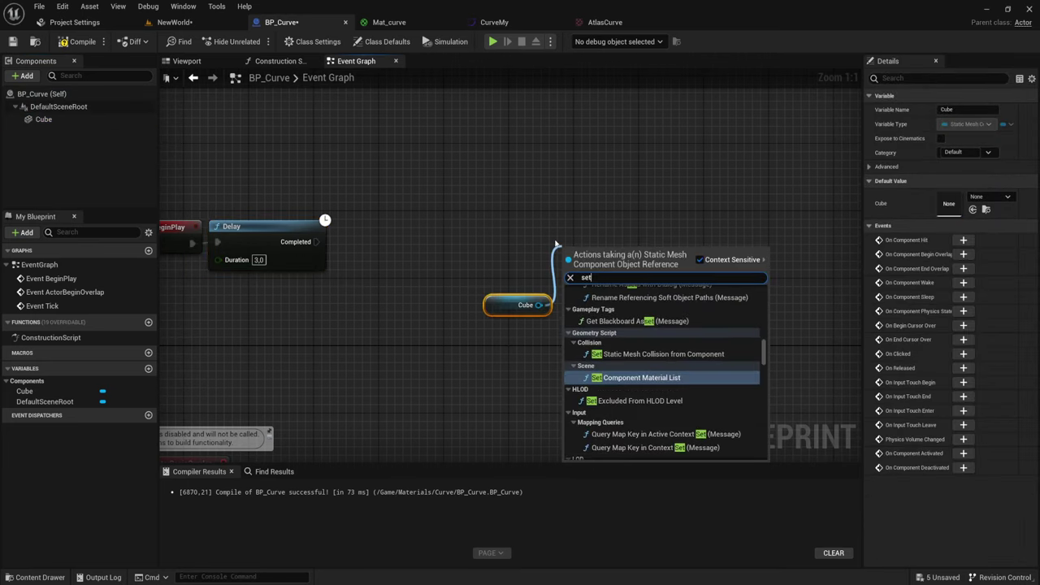
text( para)
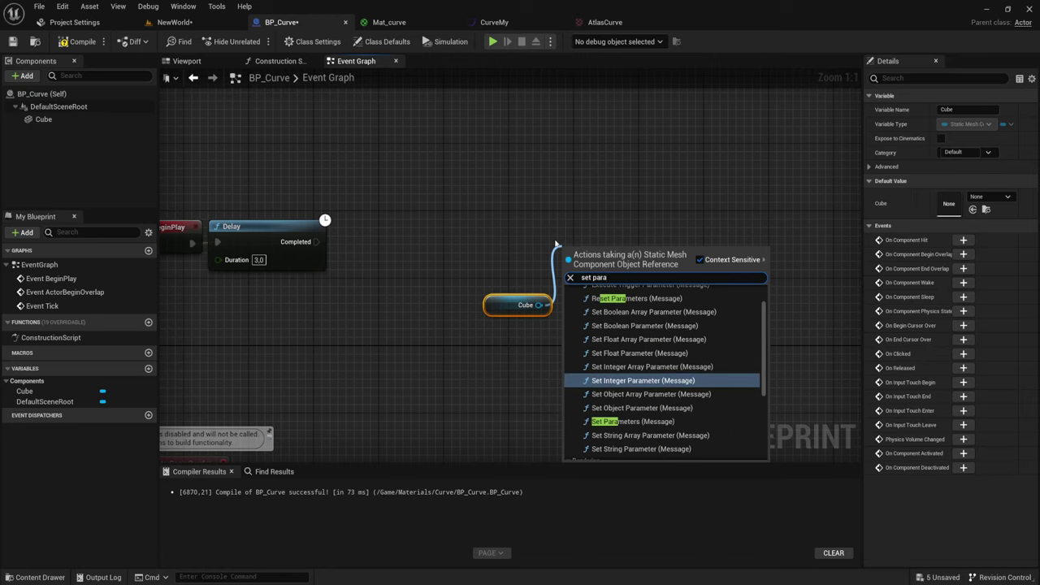
scroll(641, 365, down, 3)
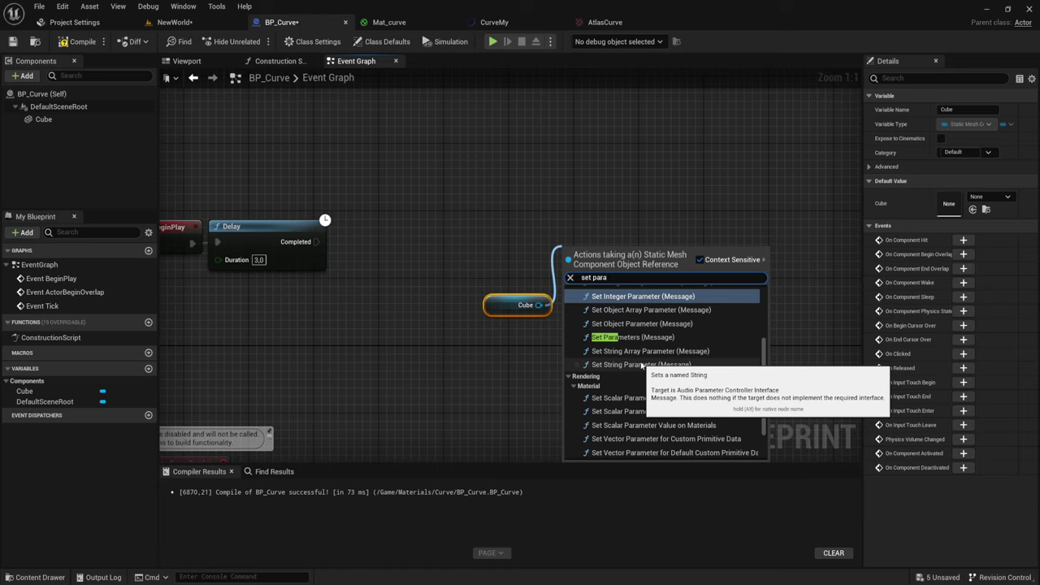
key(BackSpace)
key(BackSpace)
key(BackSpace)
key(BackSpace)
key(BackSpace)
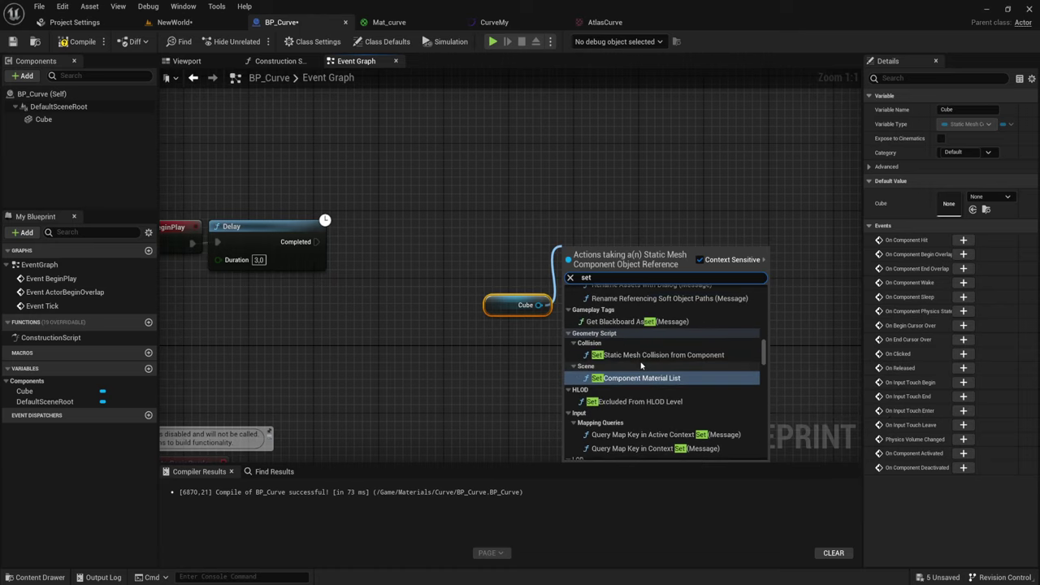
text( valu)
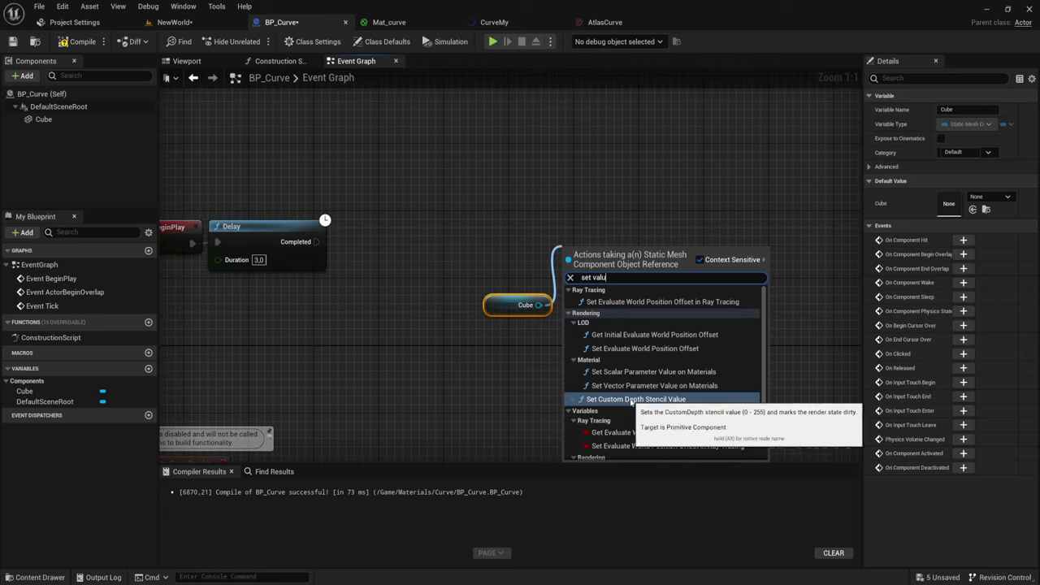
scroll(654, 405, down, 1)
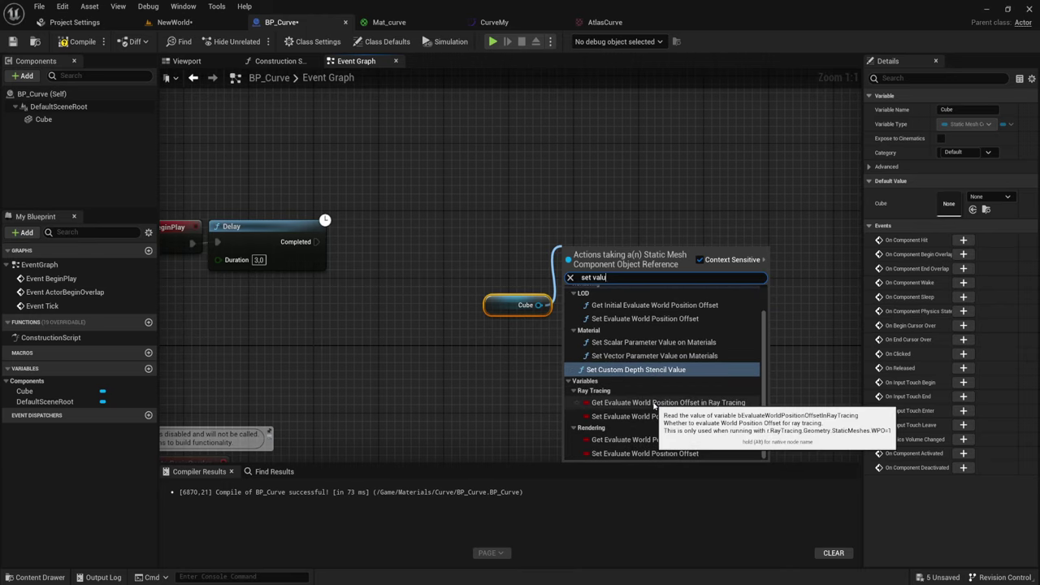
scroll(654, 405, up, 1)
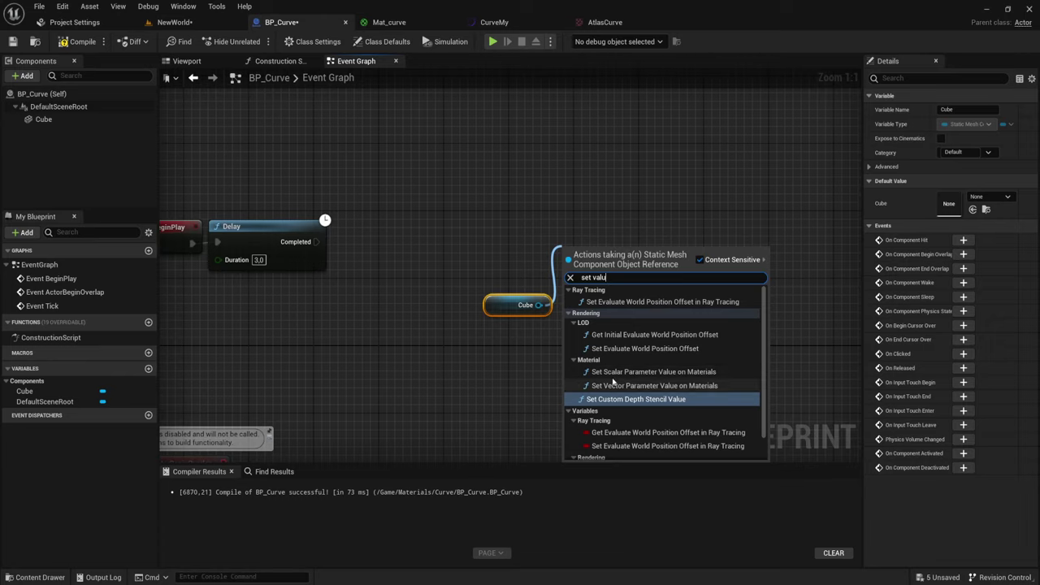
click(630, 372)
drag(646, 252, 694, 235)
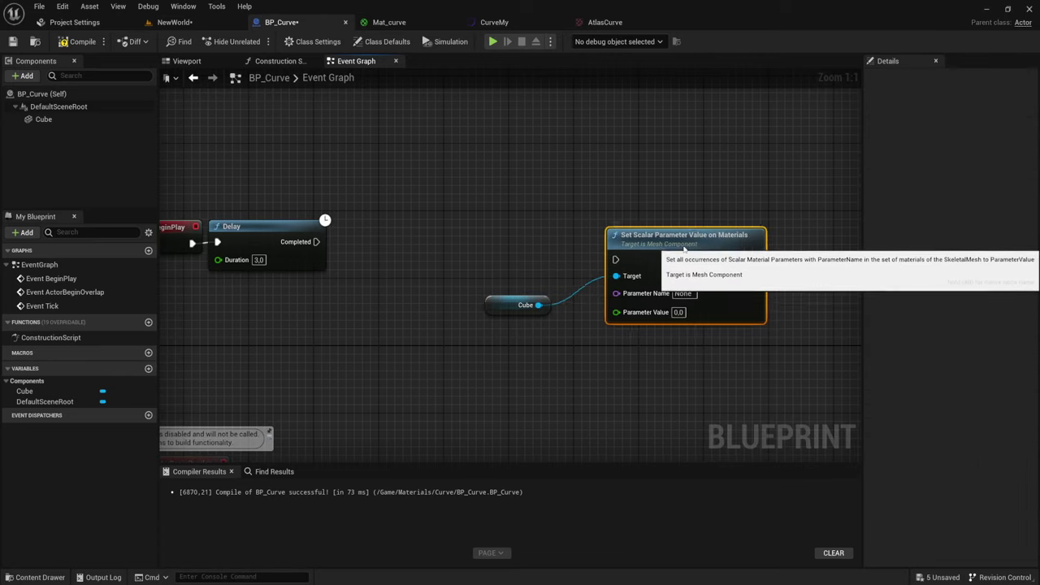
drag(480, 352, 623, 275)
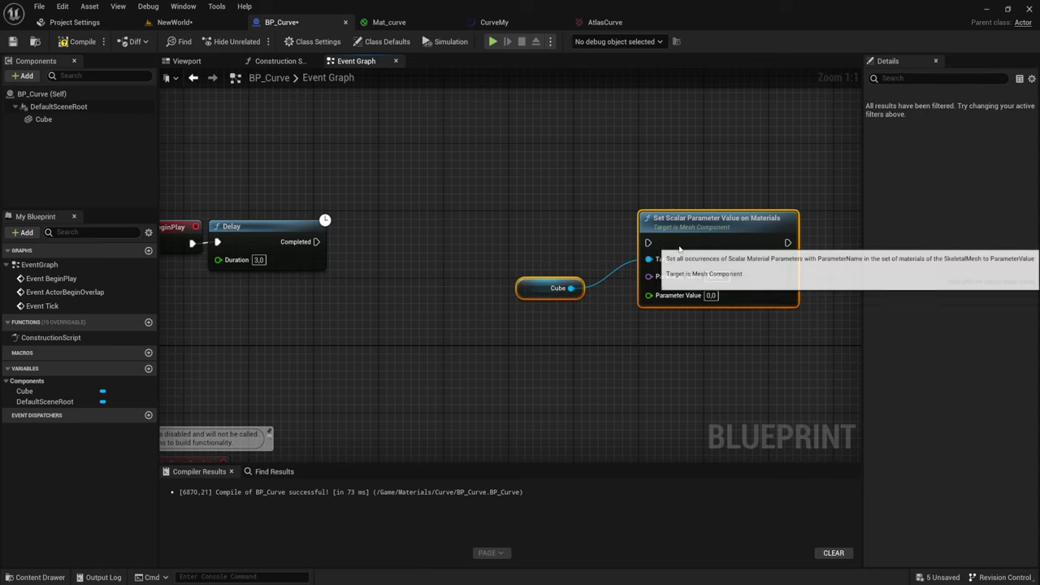
right_drag(357, 325, 357, 325)
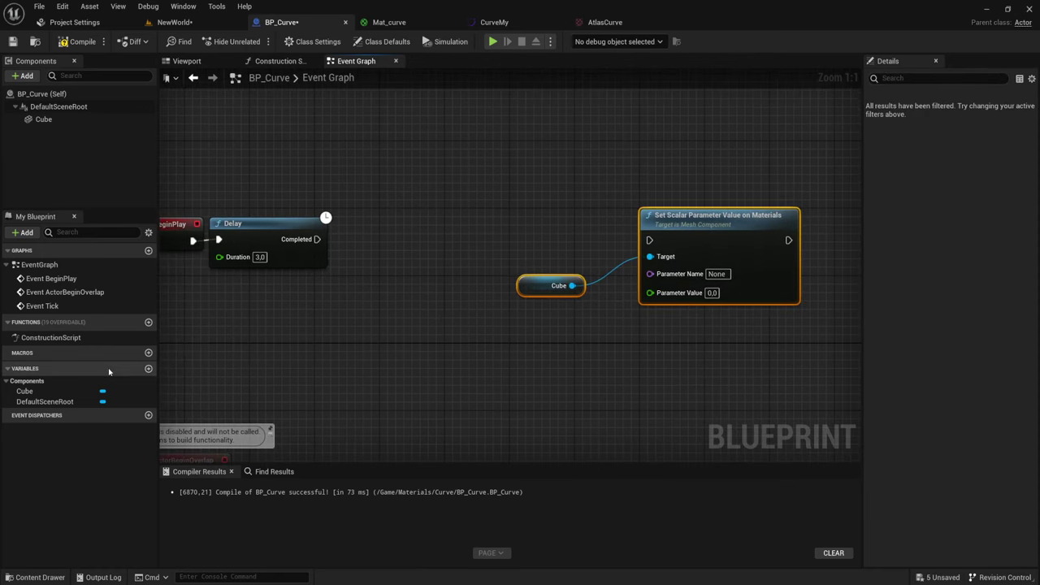
- Create a Curve Linear Color Atlas variable named Atlass_ref
click(148, 369)
key(Return)
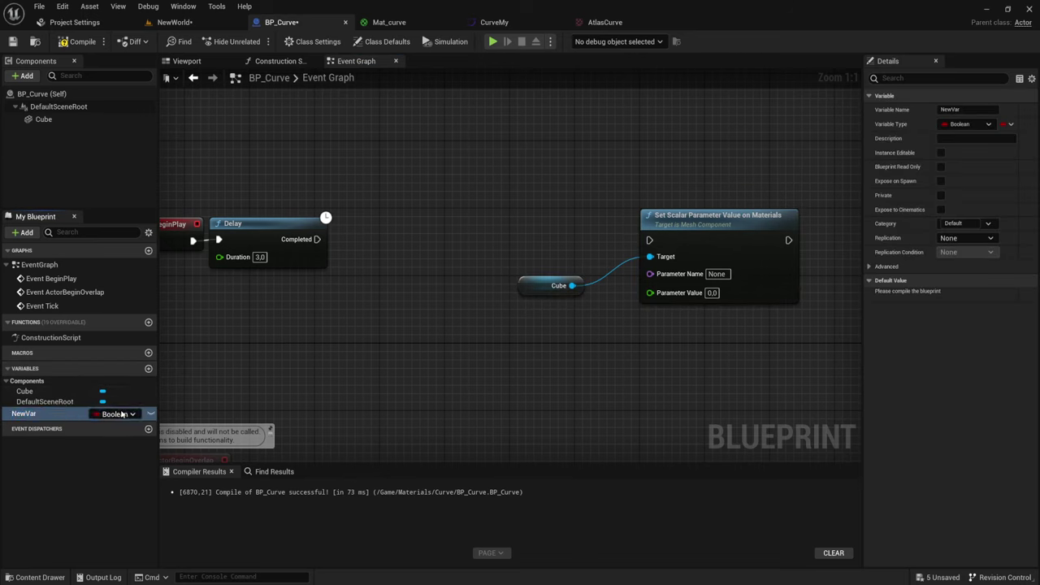
click(115, 414)
text(At)
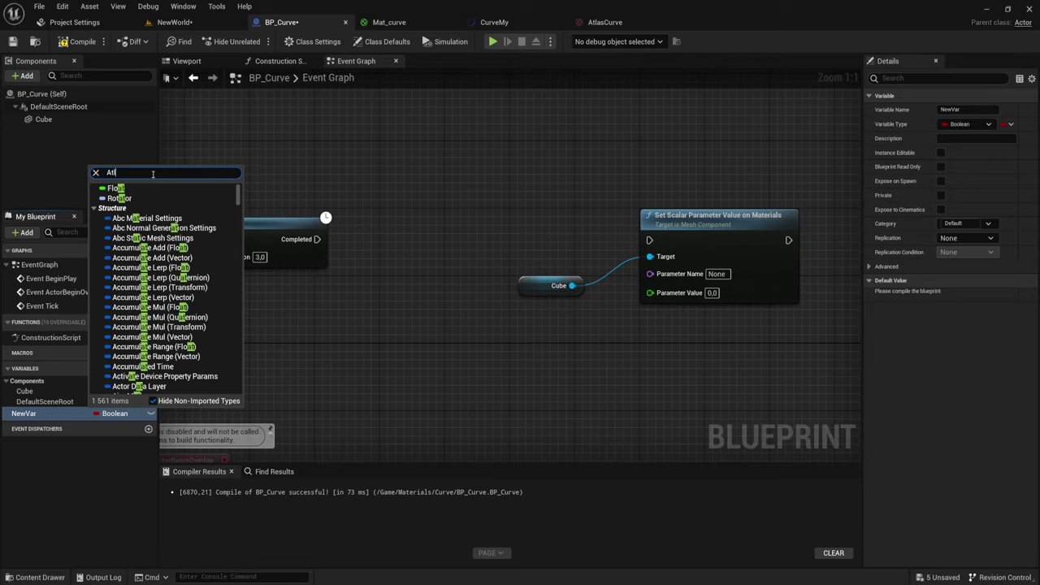
text(la)
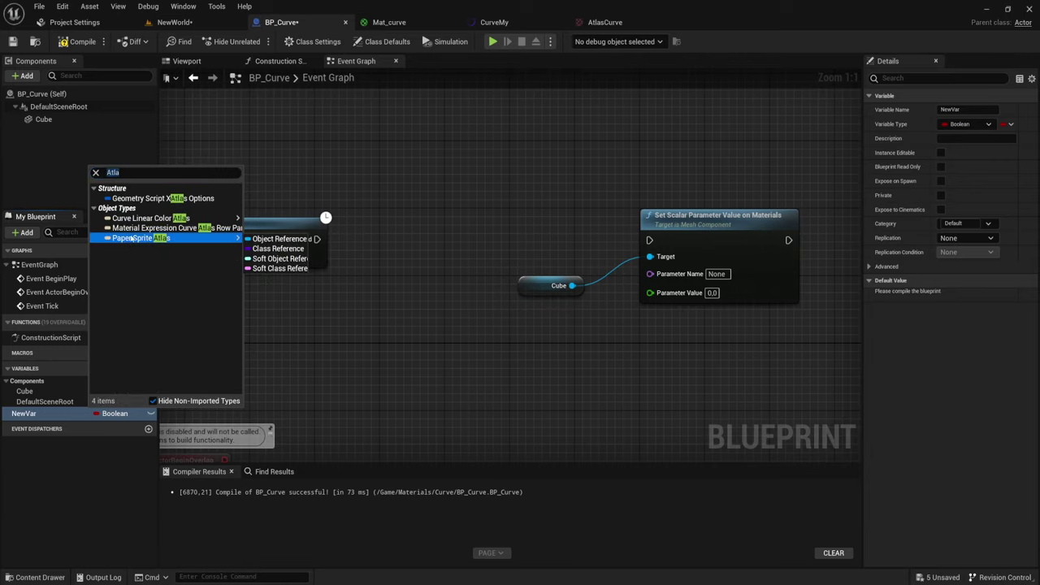
mouse_move(128, 221)
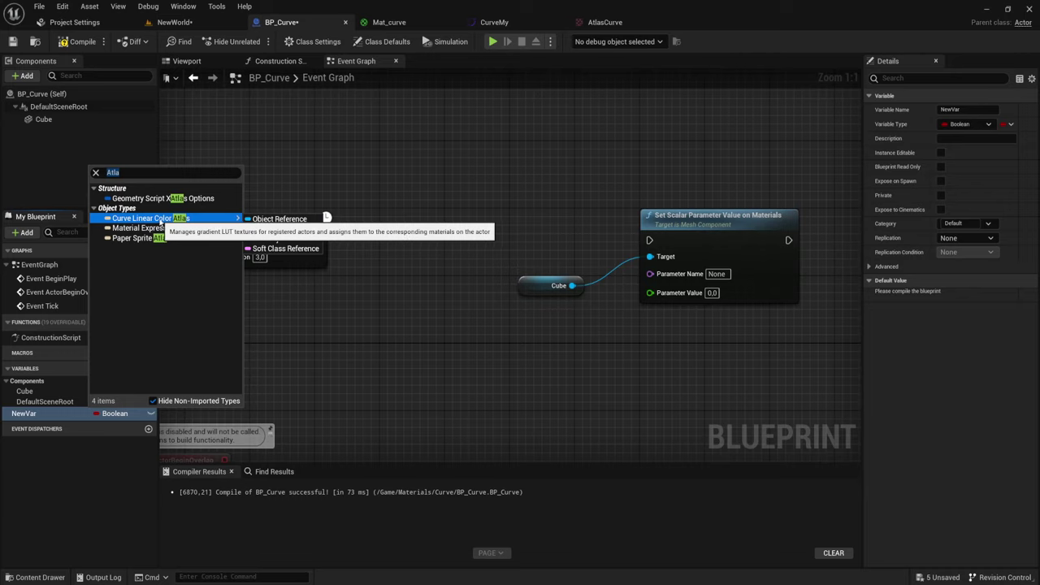
click(160, 221)
double_click(28, 414)
text(Atlas re)
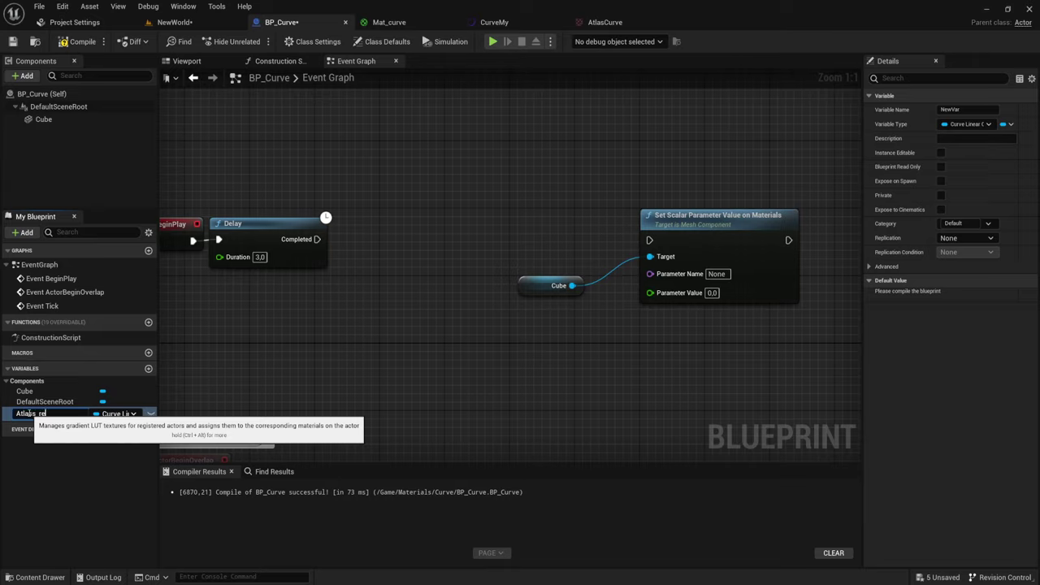
text(f)
key(Return)
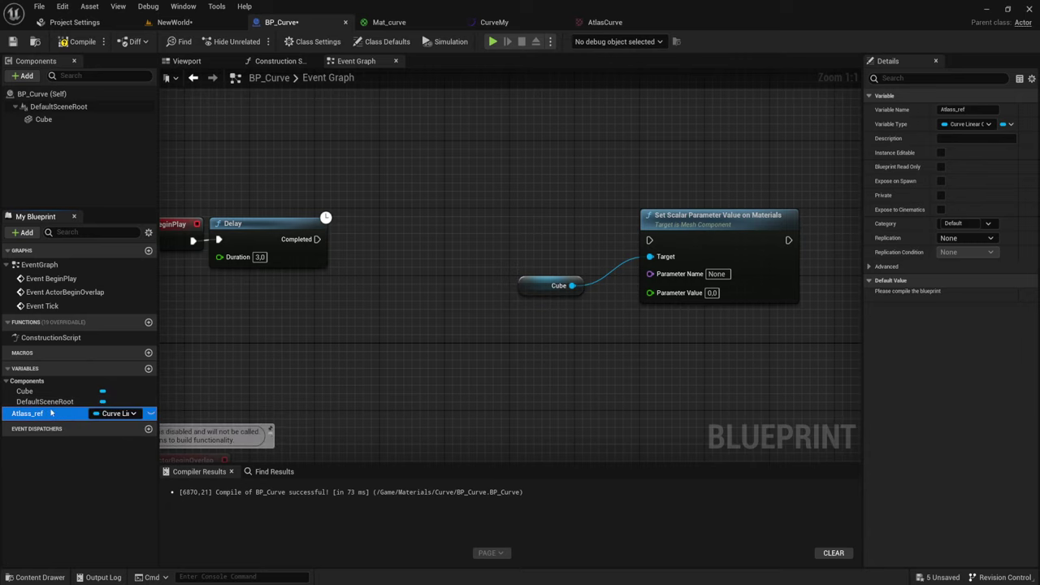
- Place an Atlass_ref getter in the graph and set its default to AtlasCurve, compiling
ctrl+drag(51, 414, 315, 327)
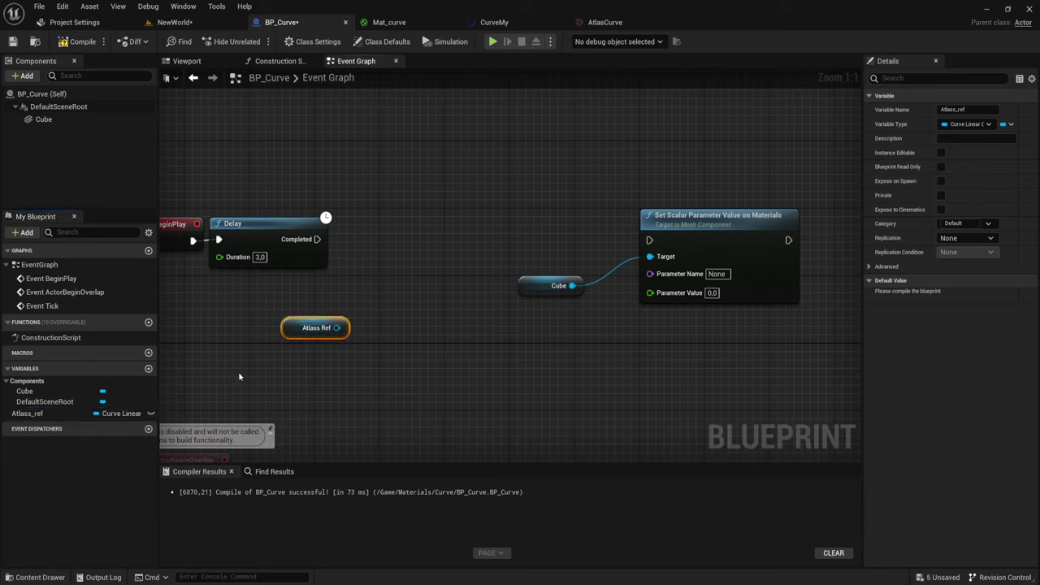
click(79, 41)
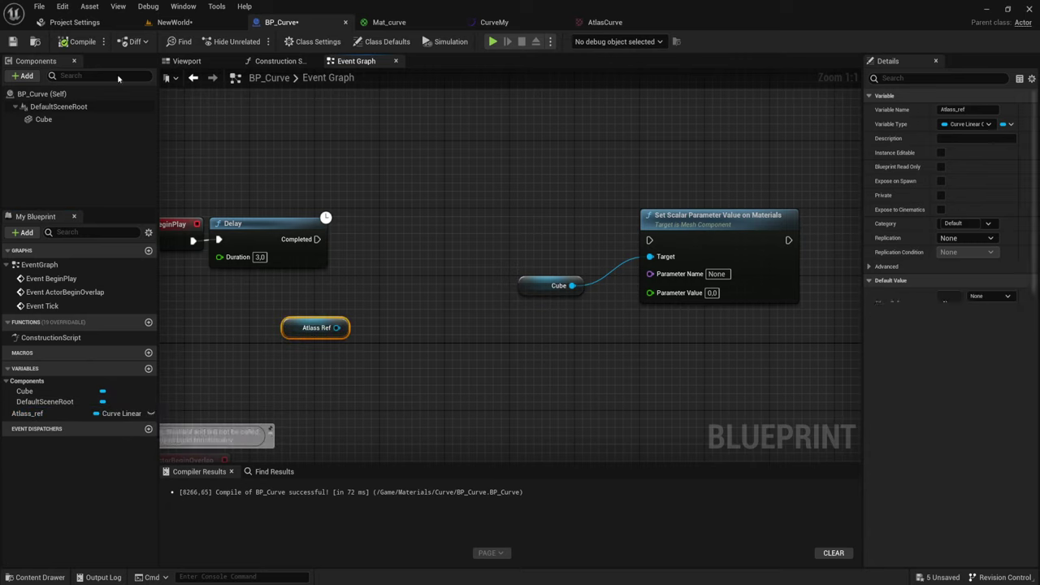
click(1004, 299)
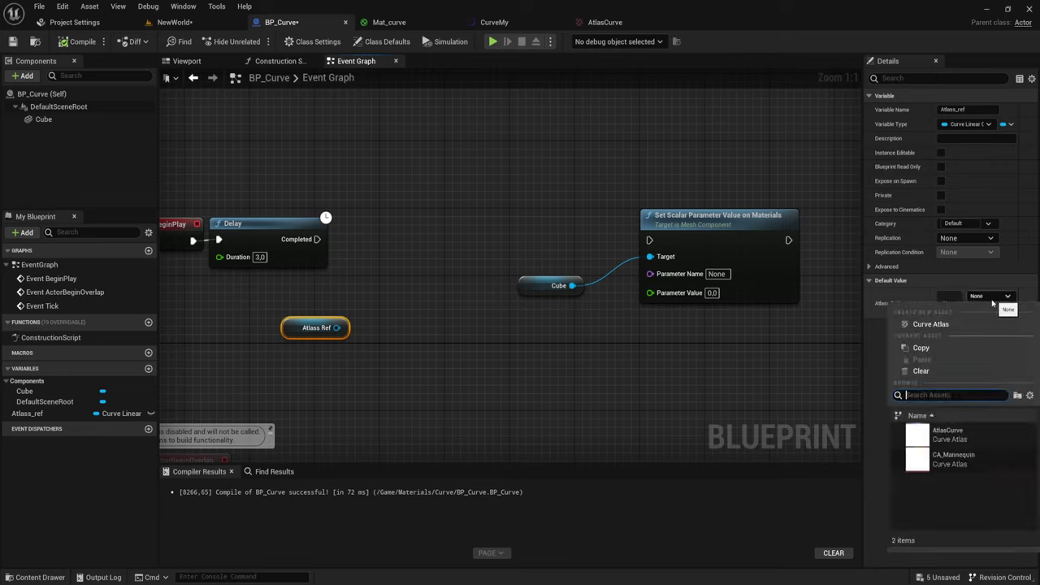
click(946, 435)
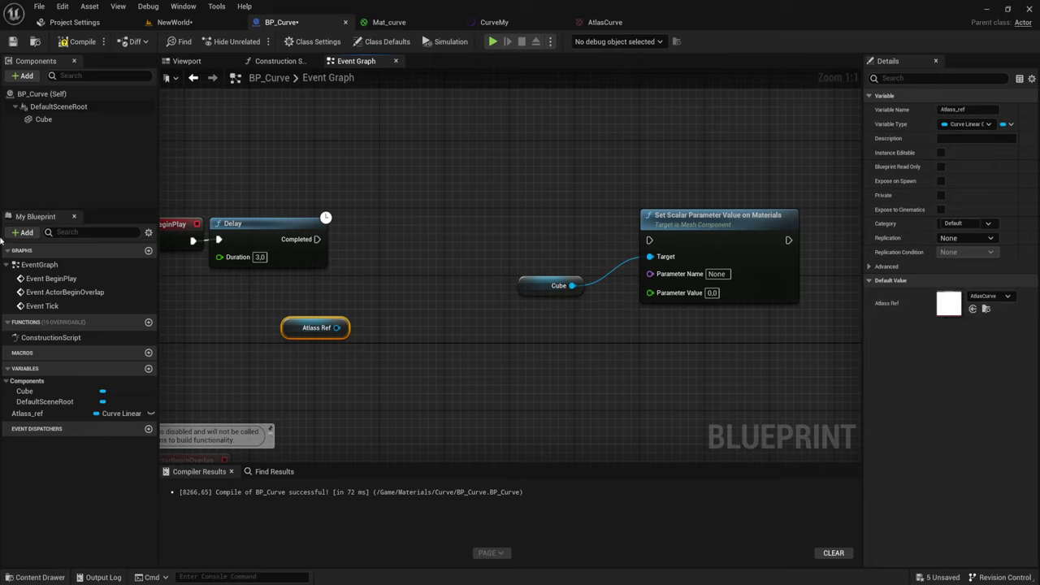
click(79, 42)
drag(338, 328, 371, 274)
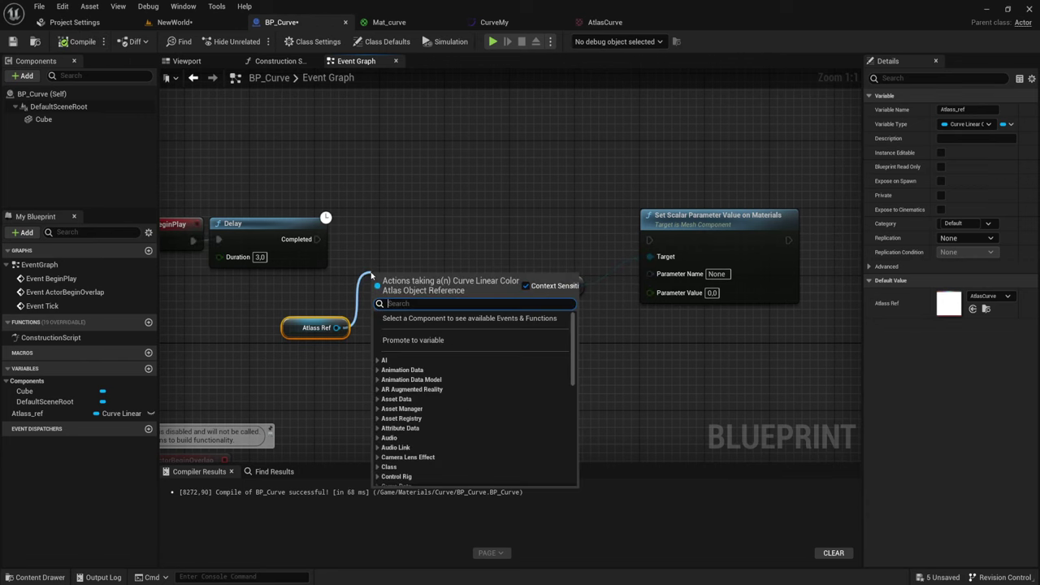
- Add a Get Curve Position node from Atlass Ref that runs after the Delay
text(Get)
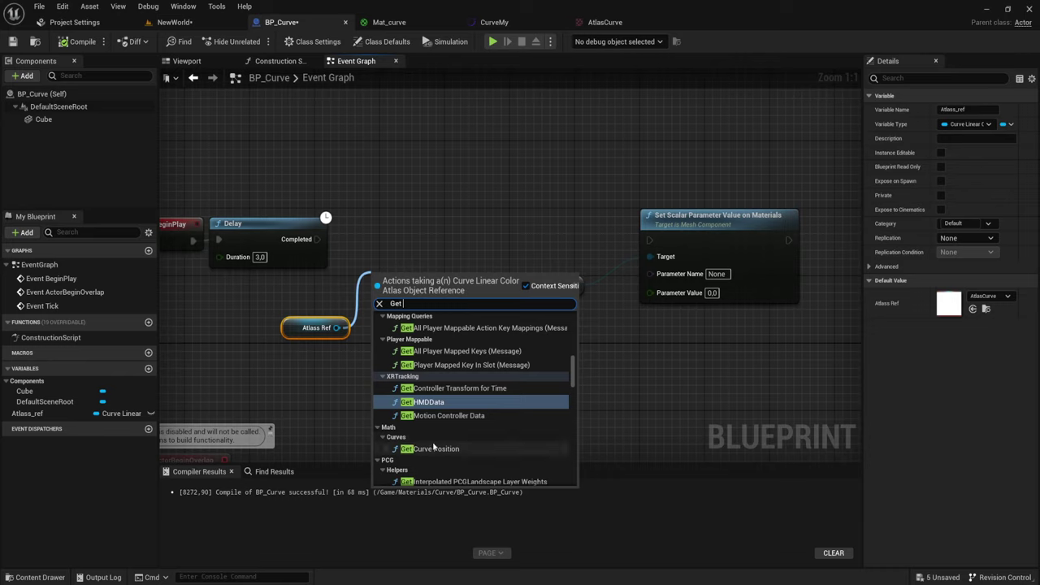
scroll(434, 446, down, 1)
click(433, 414)
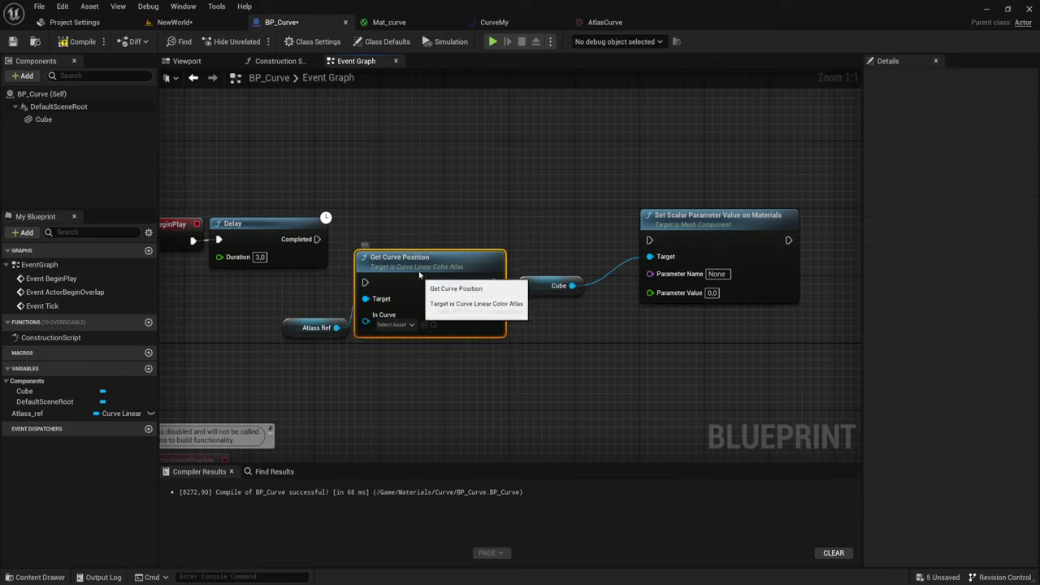
mouse_move(419, 276)
mouse_down()
mouse_move(421, 234)
mouse_move(317, 241)
mouse_up()
drag(290, 321, 255, 279)
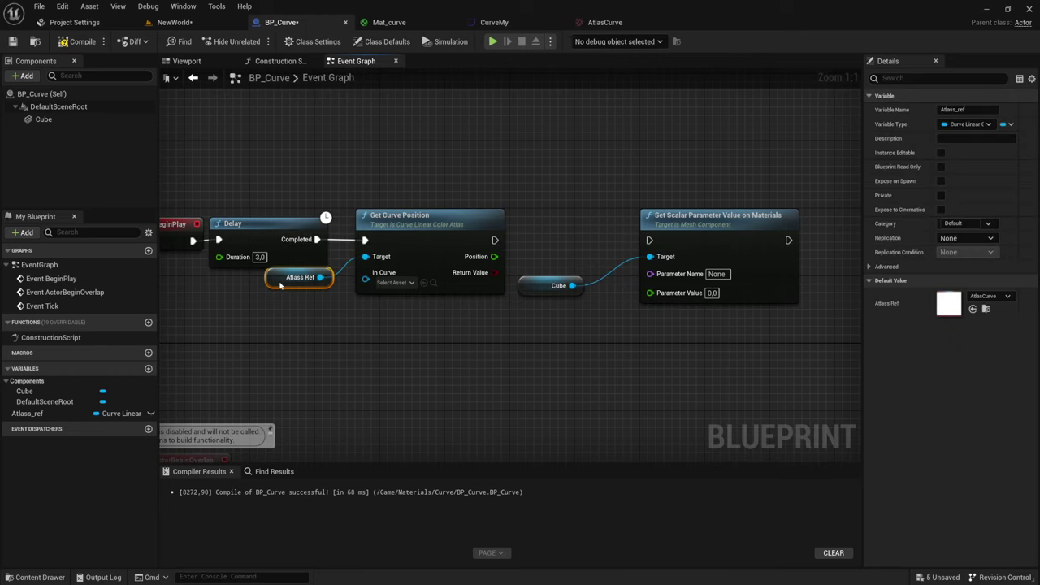
- Set In Curve to ChromaticCurve and wire its exec and Position into Set Scalar's Parameter Value
click(405, 283)
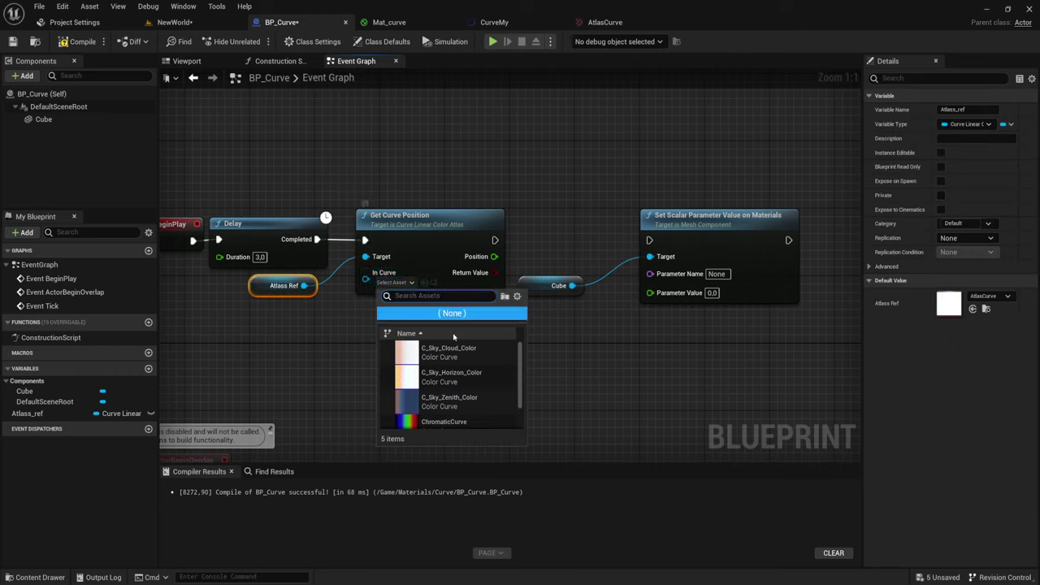
scroll(439, 390, down, 2)
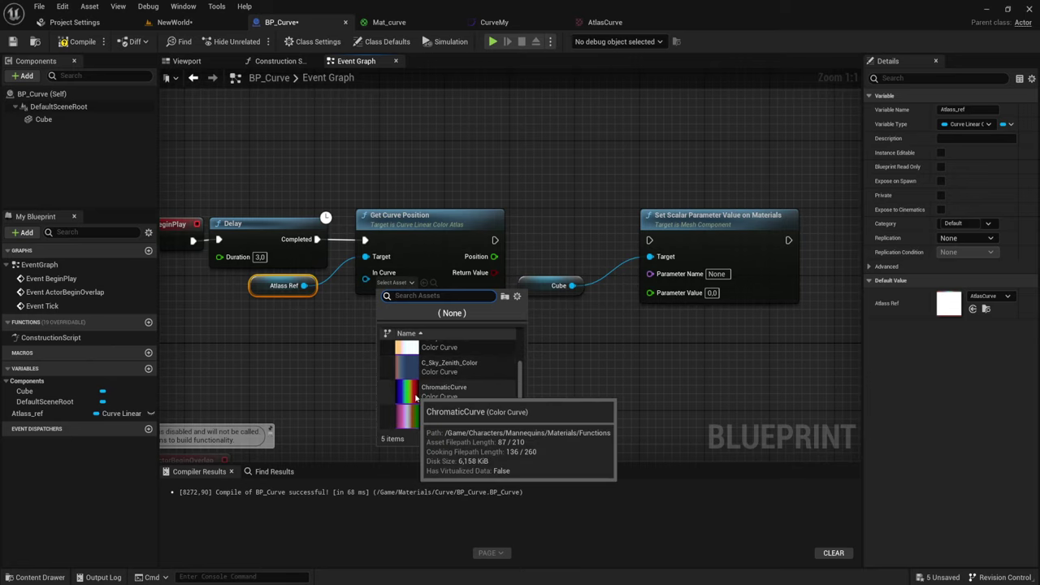
click(411, 395)
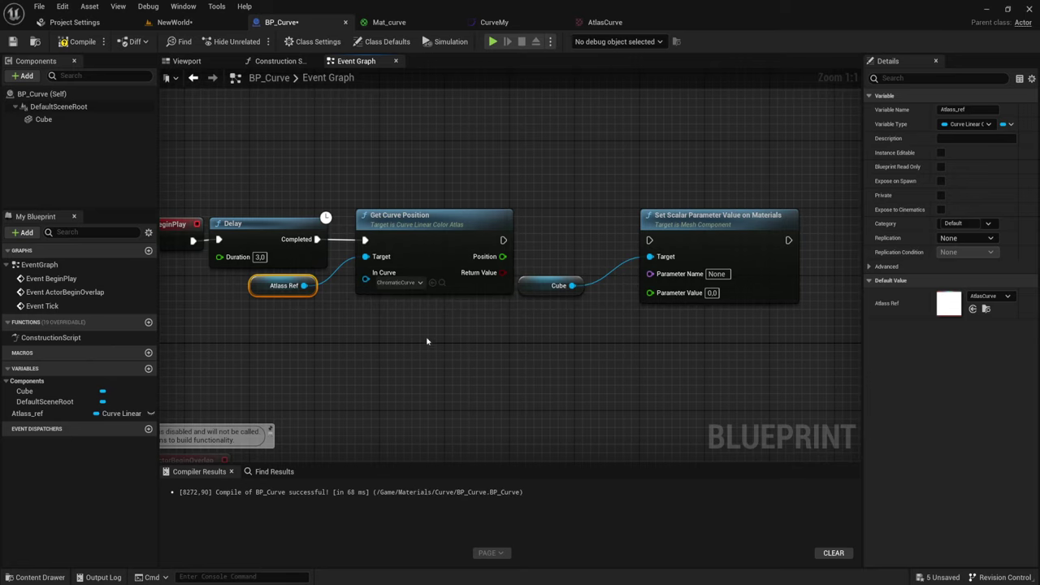
right_drag(427, 341, 373, 348)
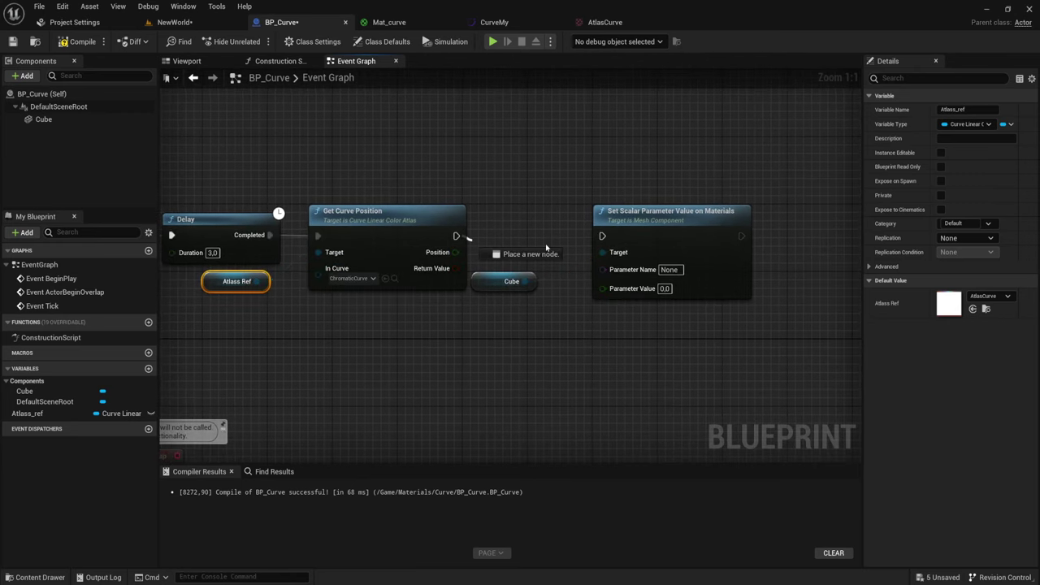
drag(456, 235, 602, 235)
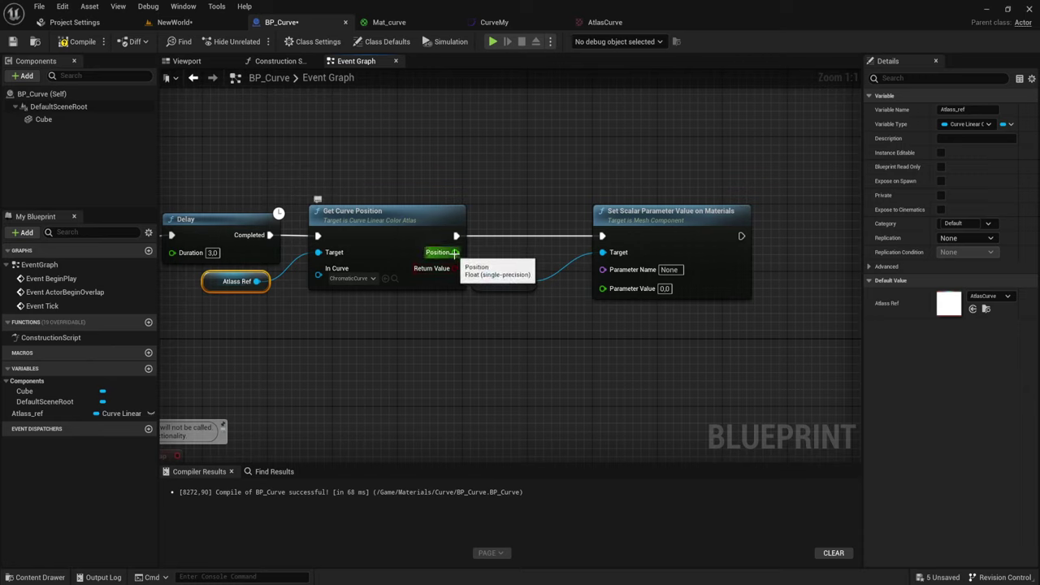
drag(456, 252, 605, 288)
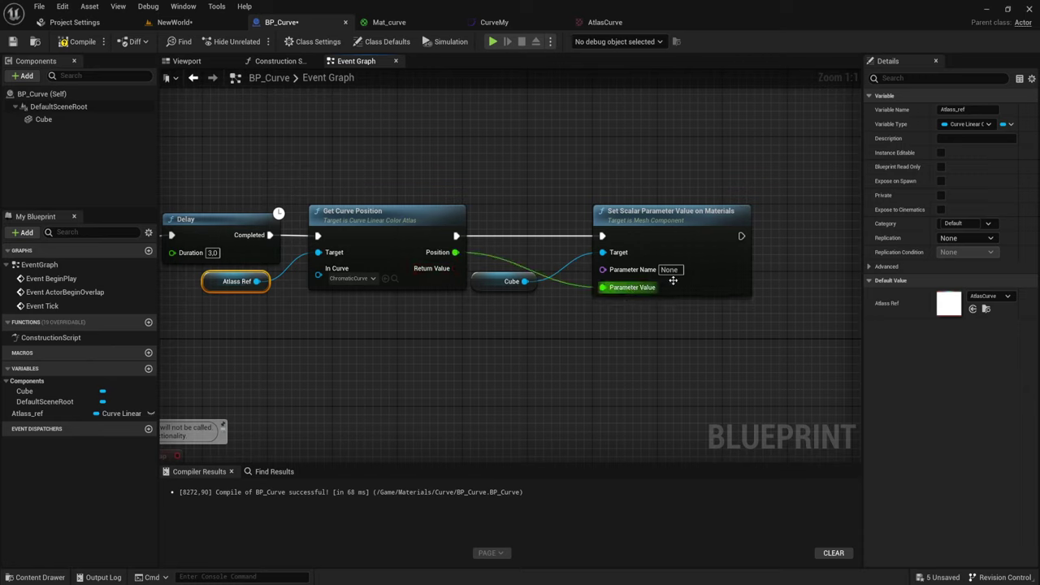
right_drag(545, 328, 555, 331)
text(Curve)
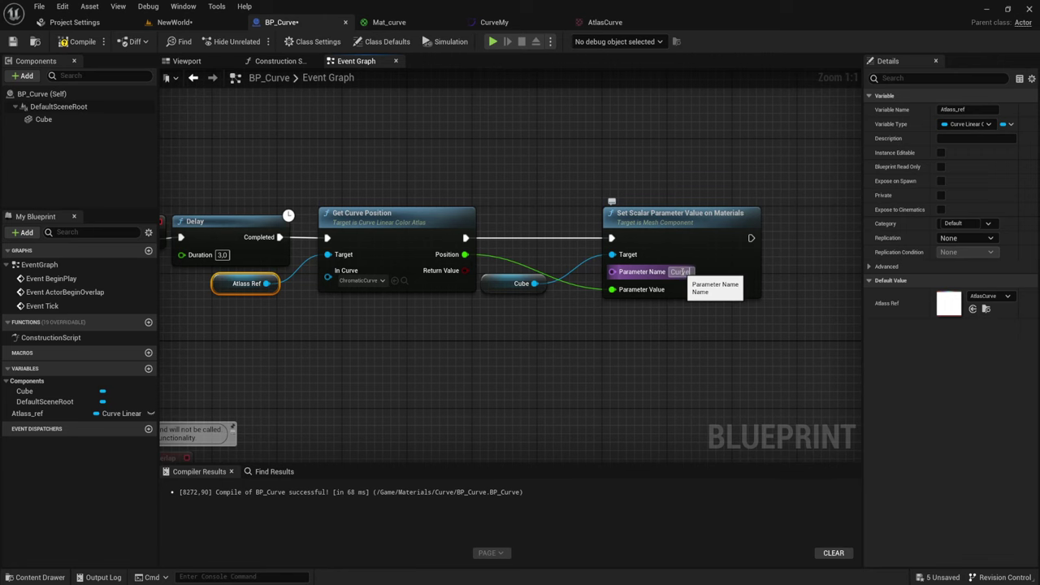
- Copy the CurveParam parameter name from the Mat_curve material graph
click(419, 27)
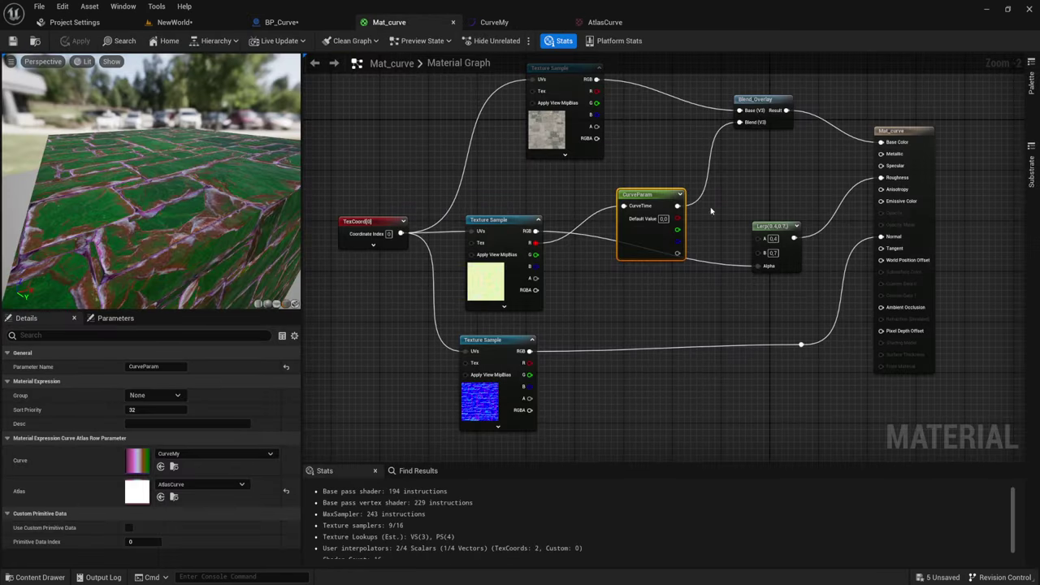
double_click(650, 194)
key(ctrl+c)
click(658, 277)
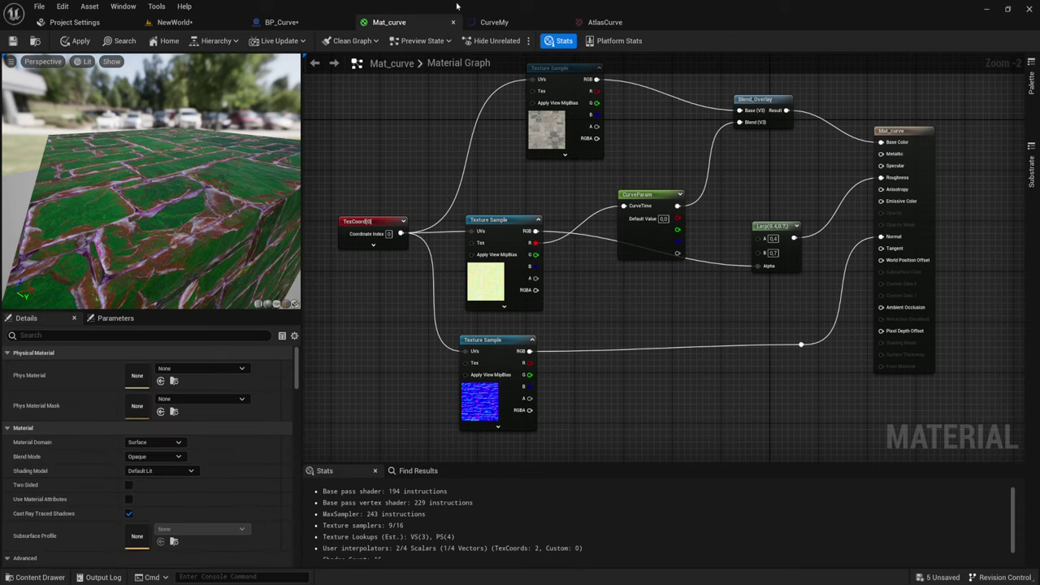
click(297, 24)
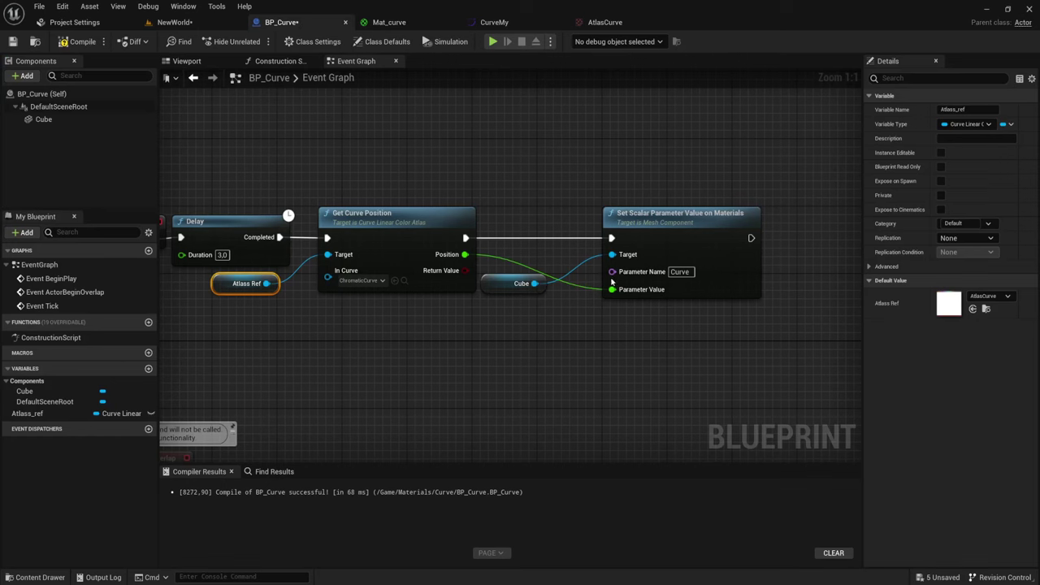
- Paste into Set Scalar's Parameter Name and trim the extra text so it reads CurveParam
click(681, 276)
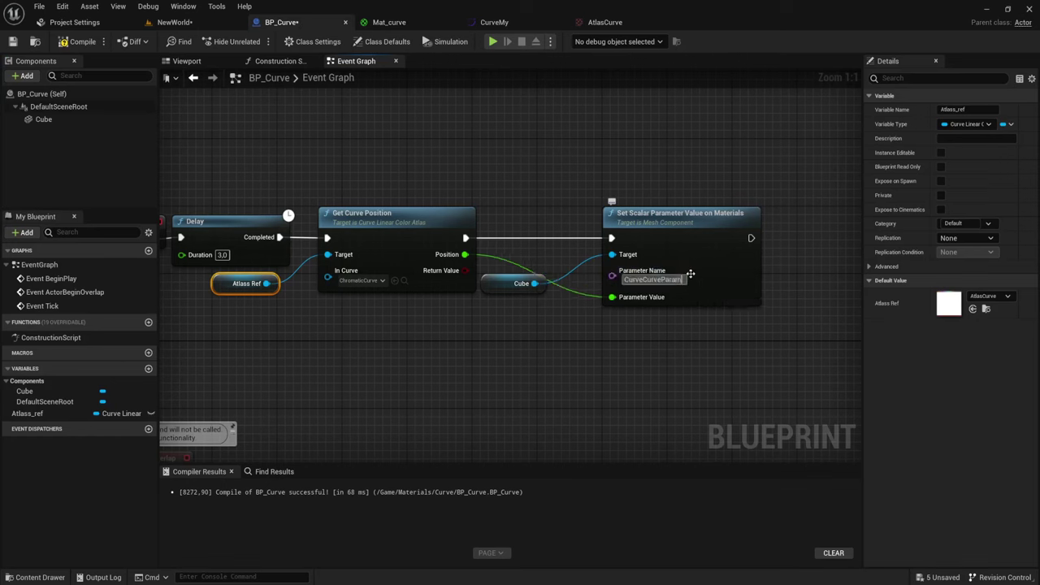
key(ctrl+v)
drag(642, 279, 540, 292)
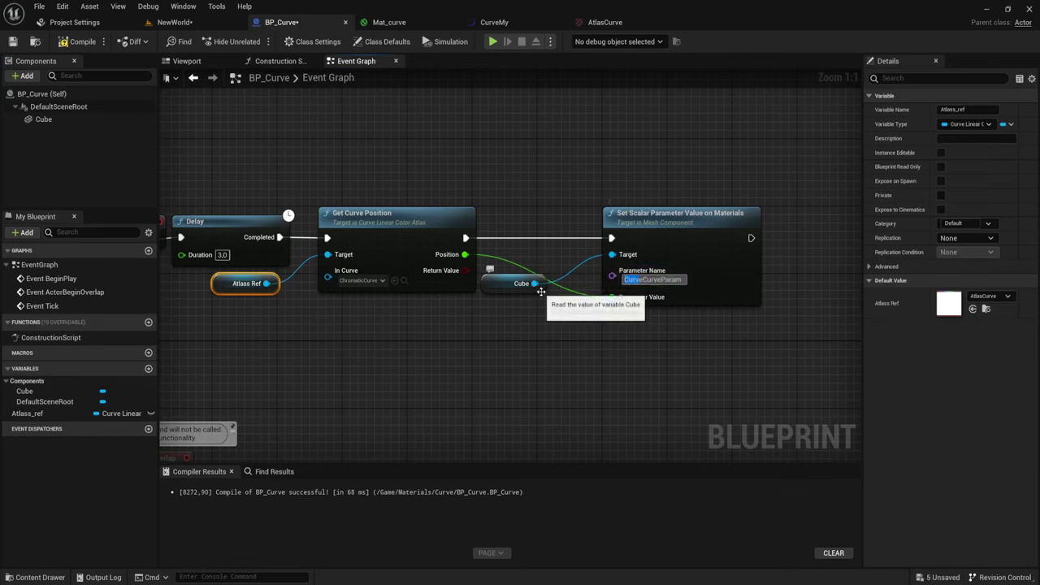
- Marquee-select the Delay, Get Curve Position and Set Scalar nodes
click(540, 344)
scroll(541, 344, down, 2)
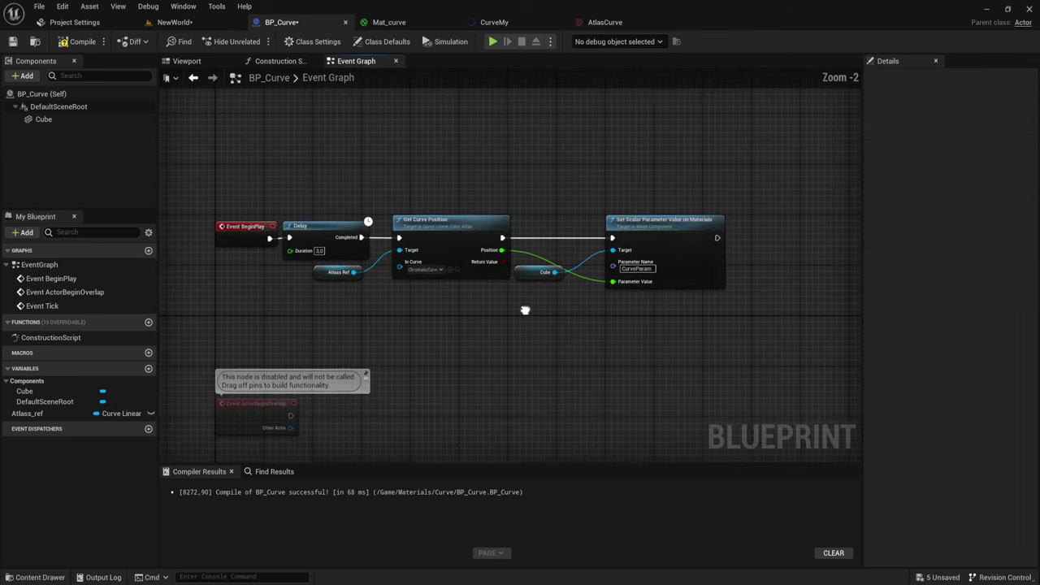
drag(301, 291, 580, 190)
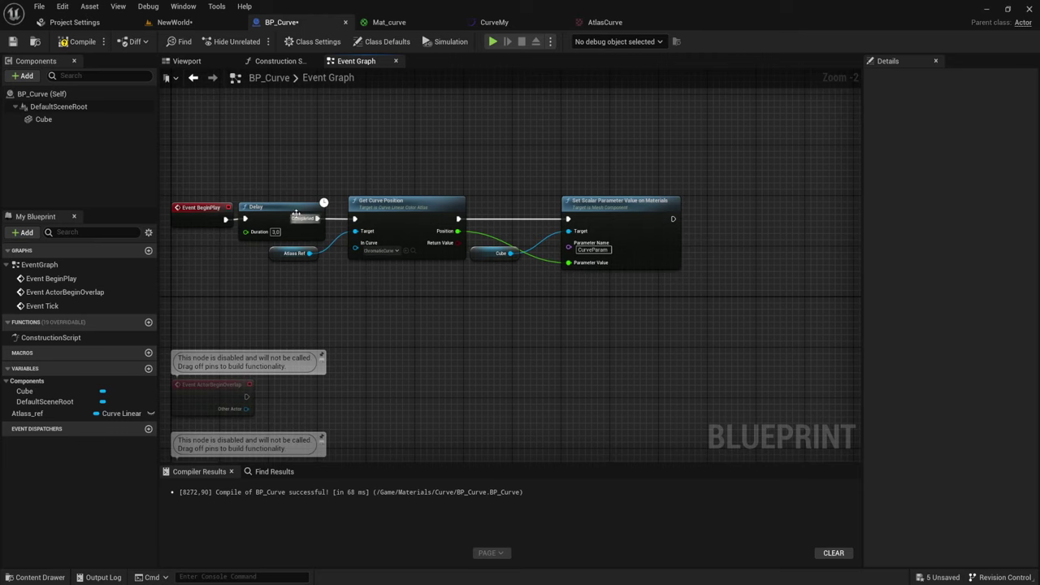
mouse_move(272, 160)
mouse_down()
mouse_move(431, 215)
mouse_move(567, 224)
mouse_up()
- Collapse the selected chain into a macro and arrange its input variables beside it
right_click(436, 209)
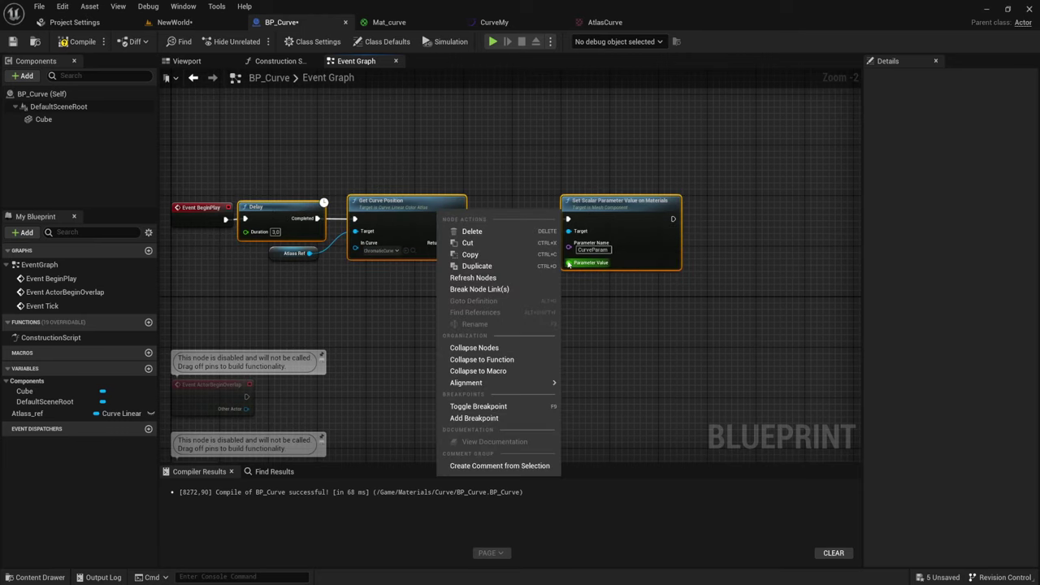
click(498, 367)
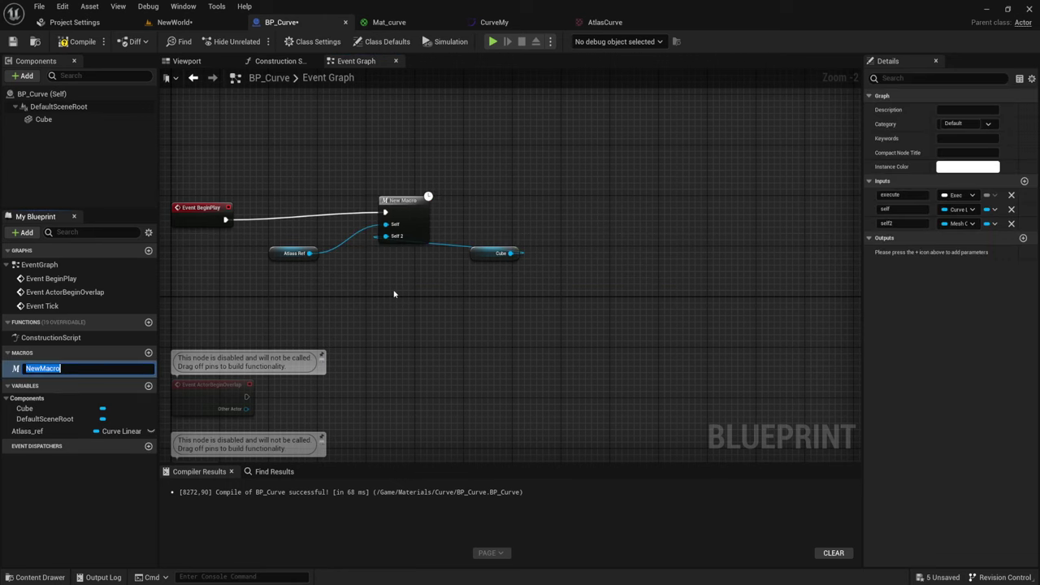
mouse_move(480, 254)
mouse_down()
mouse_move(260, 290)
mouse_move(278, 273)
mouse_up()
right_drag(293, 272, 430, 296)
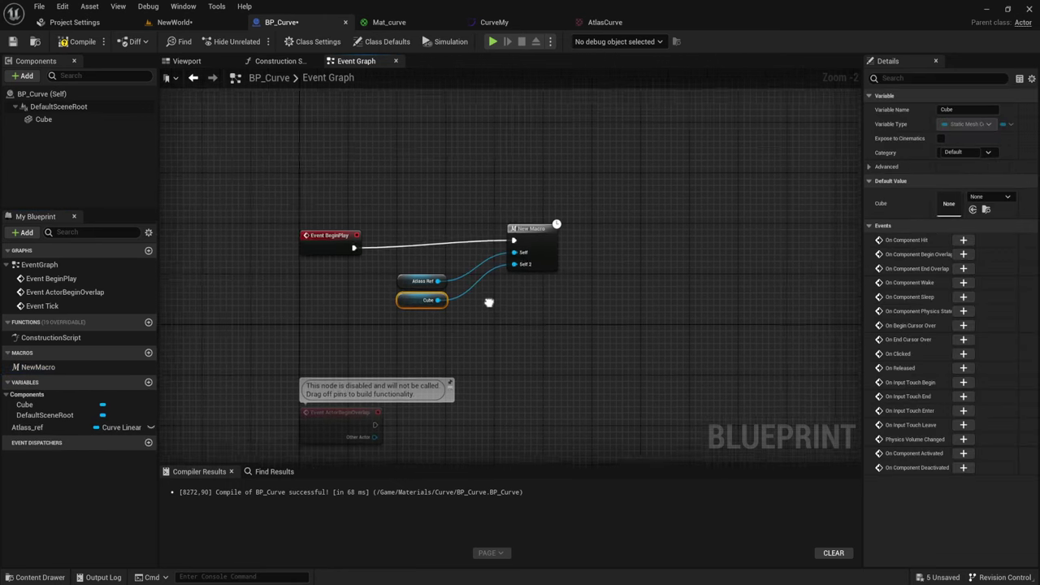
scroll(439, 276, up, 2)
- Inside New Macro, route Set Scalar's exec to Outputs and expose Duration and In Curve as inputs
double_click(572, 243)
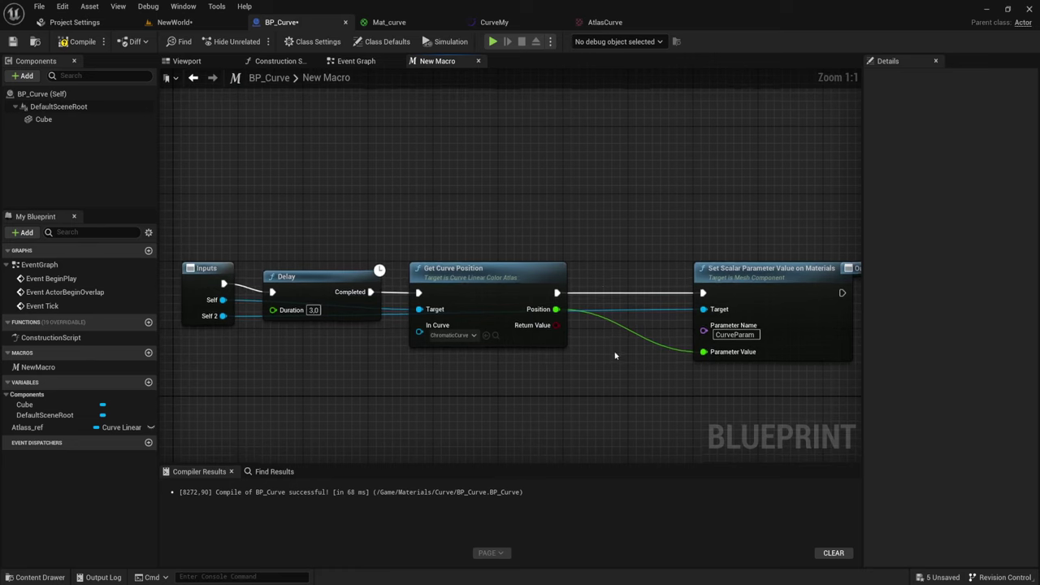
scroll(551, 284, down, 1)
drag(776, 246, 812, 264)
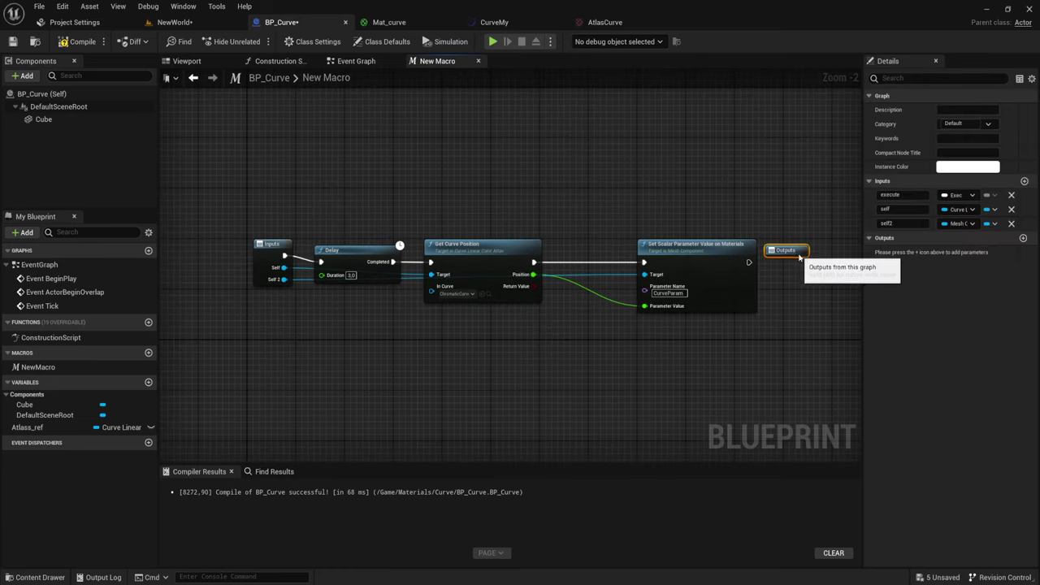
drag(749, 263, 805, 268)
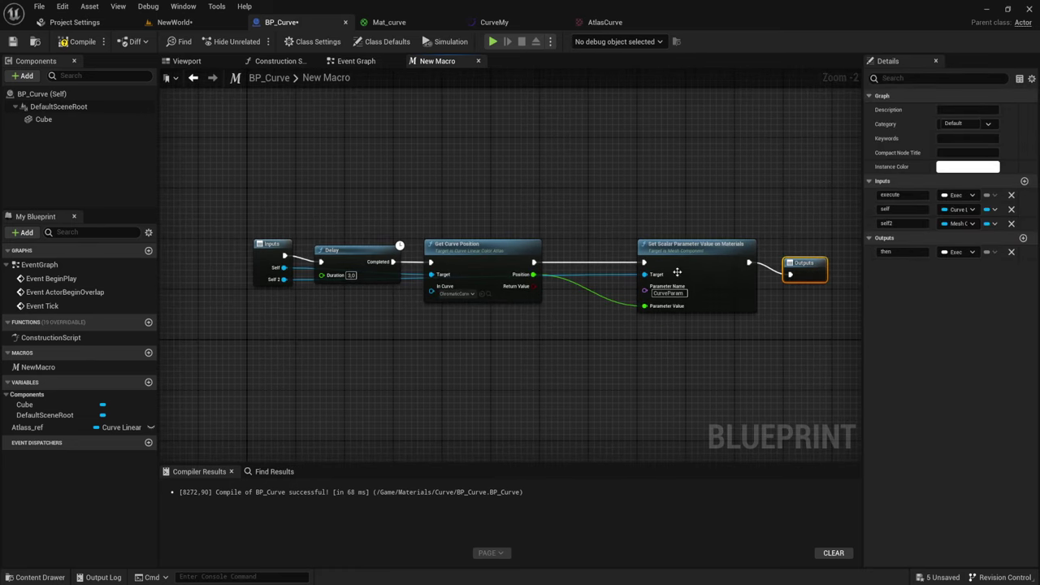
scroll(382, 302, up, 1)
scroll(370, 257, up, 1)
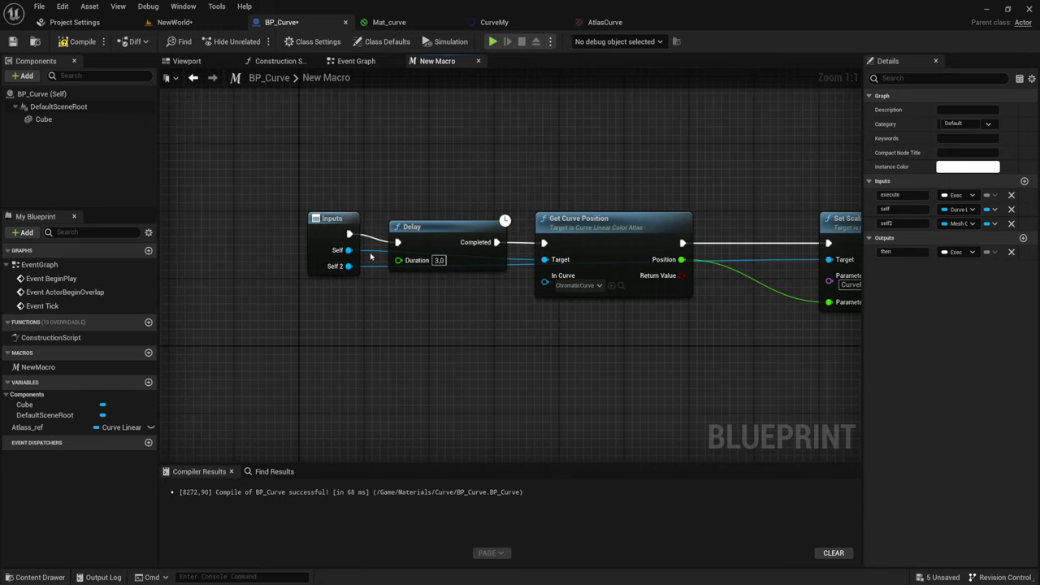
drag(399, 260, 334, 254)
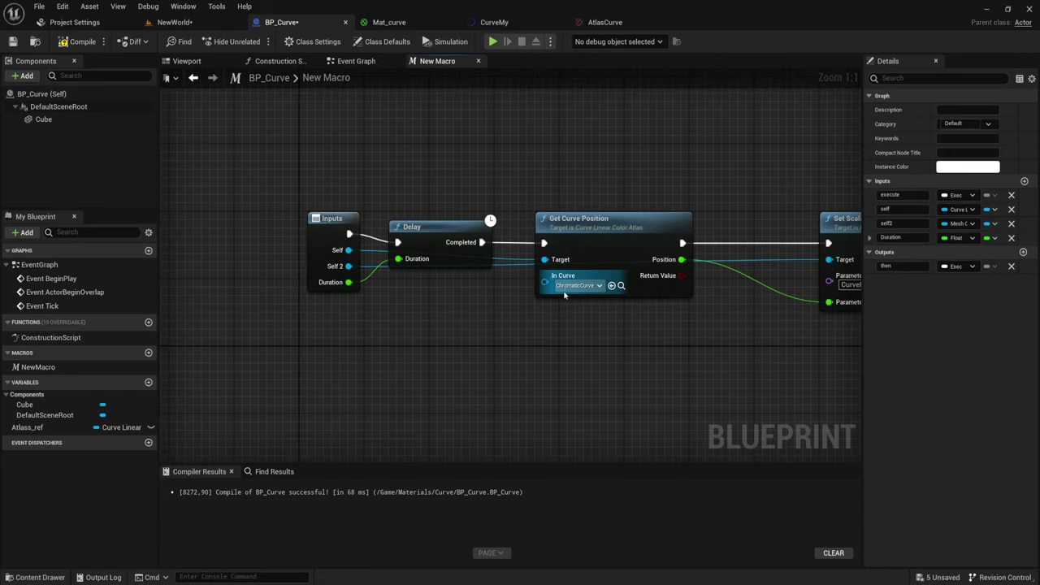
drag(546, 283, 340, 299)
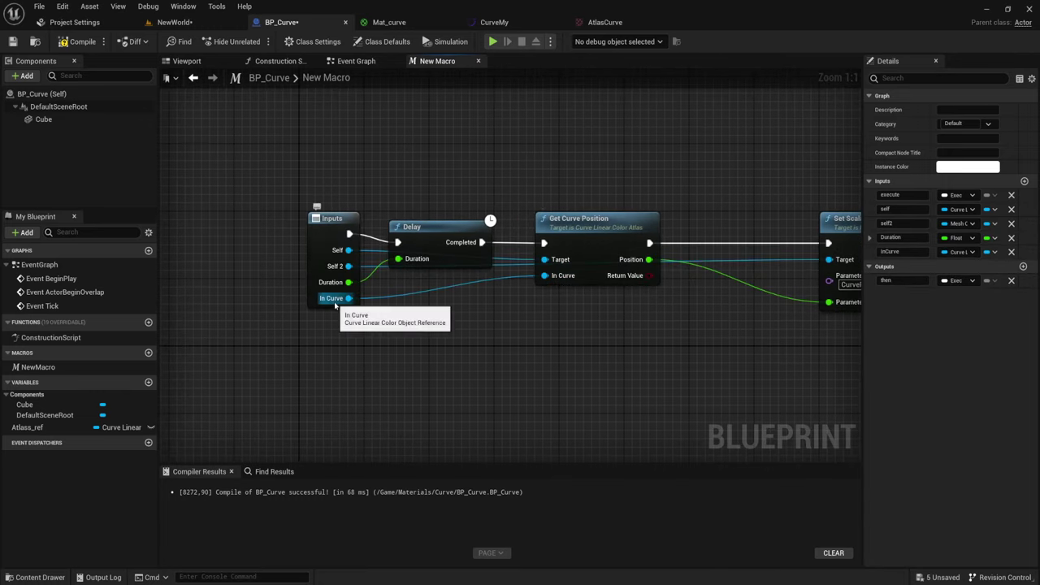
- Tidy the macro's Inputs, Set Scalar and Outputs nodes, then compile BP_Curve
right_drag(660, 281, 538, 264)
drag(764, 221, 638, 219)
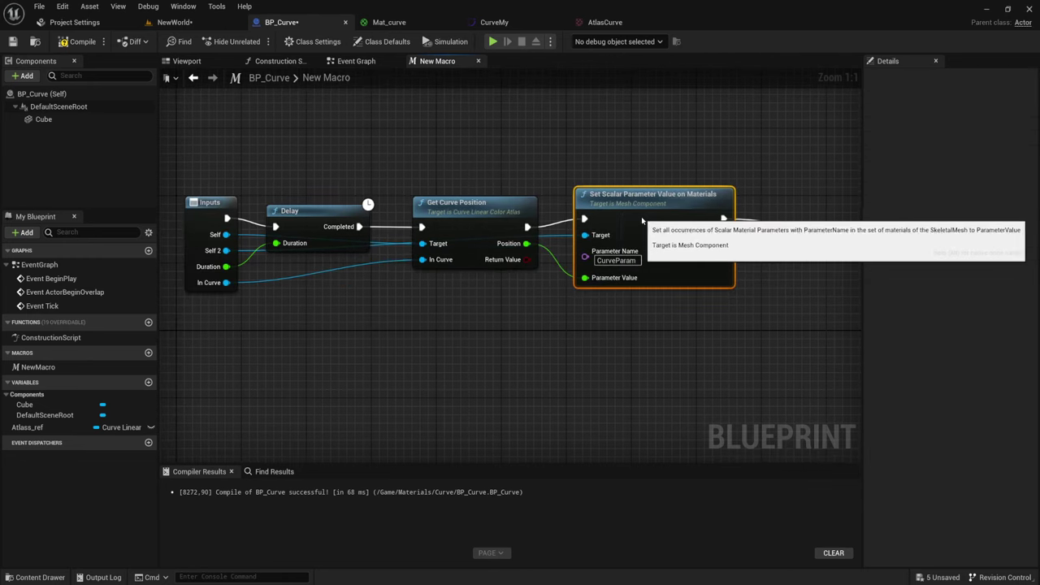
scroll(641, 369, down, 1)
mouse_move(641, 369)
right_down()
mouse_move(633, 330)
mouse_move(570, 321)
right_up()
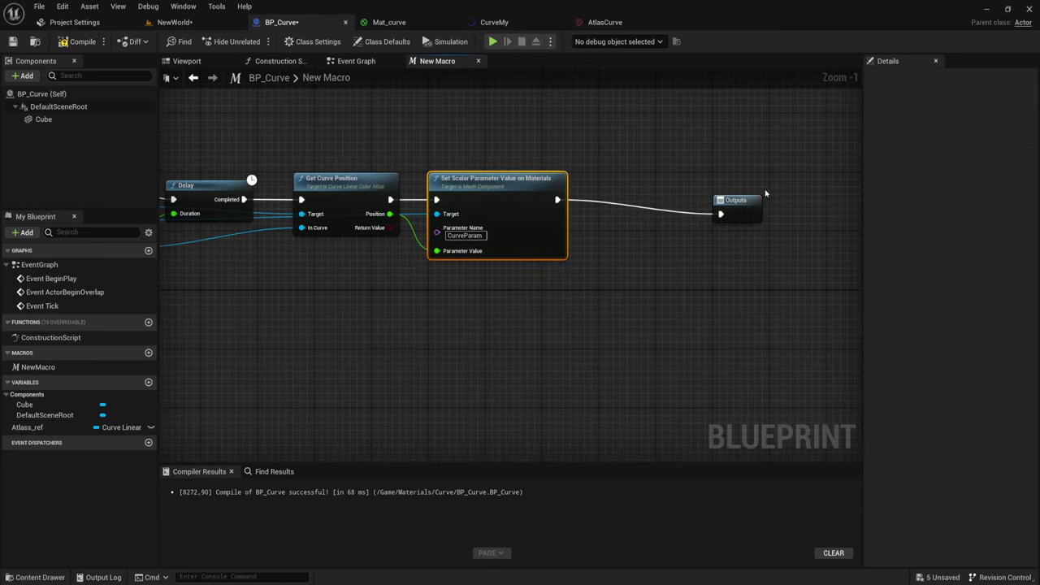
drag(737, 202, 602, 187)
mouse_move(365, 305)
right_down()
mouse_move(506, 293)
mouse_move(582, 309)
right_up()
scroll(564, 284, up, 1)
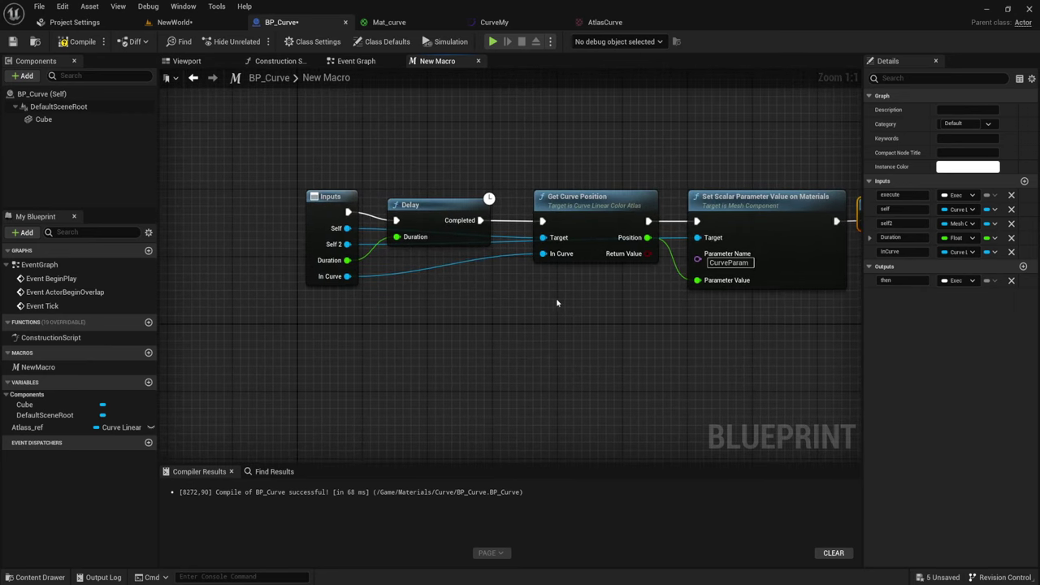
click(77, 41)
- Duplicate the macro with its variable inputs and chain the copy after the first
click(356, 61)
right_drag(487, 366, 523, 308)
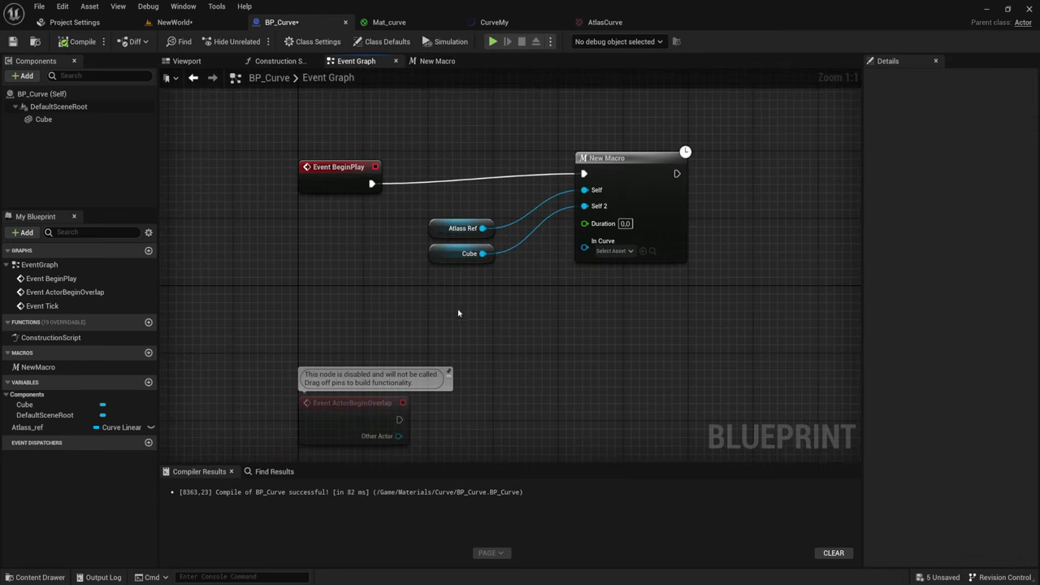
mouse_move(460, 305)
mouse_down()
mouse_move(615, 169)
mouse_move(485, 178)
mouse_up()
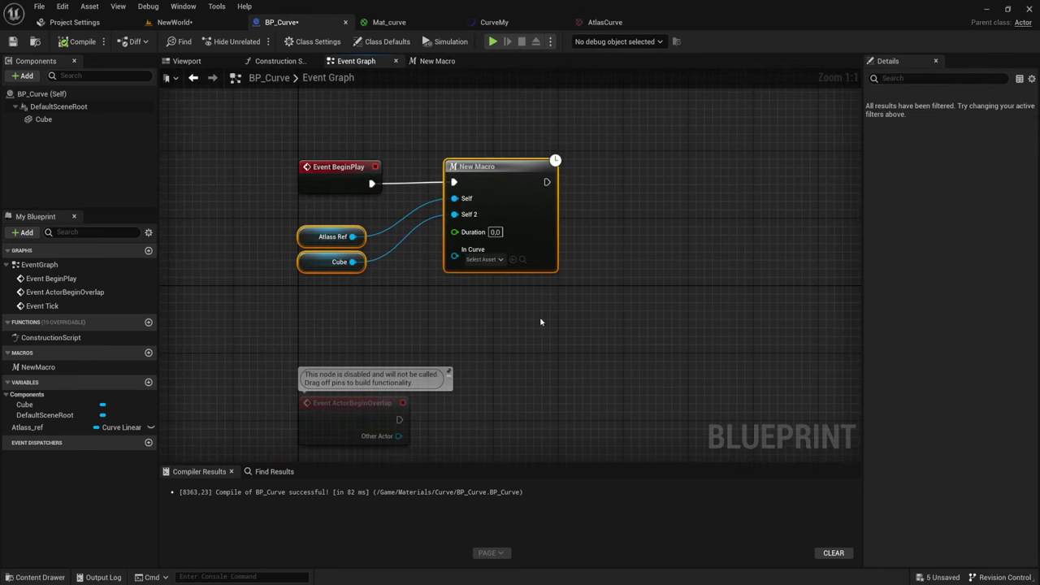
key(ctrl+c)
key(ctrl+v)
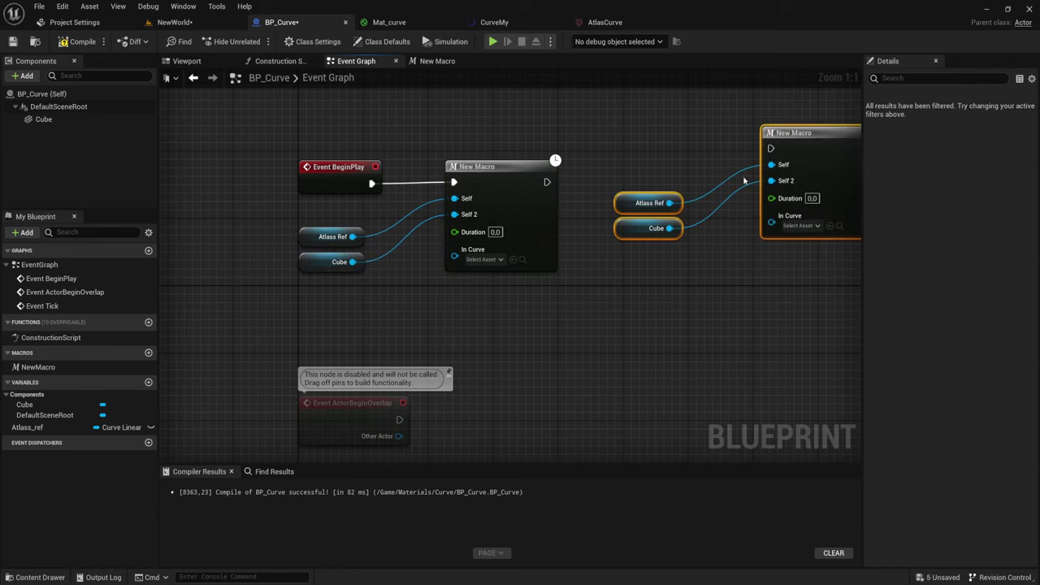
mouse_move(762, 158)
mouse_down()
mouse_move(722, 183)
mouse_move(547, 182)
mouse_up()
right_drag(521, 258, 477, 258)
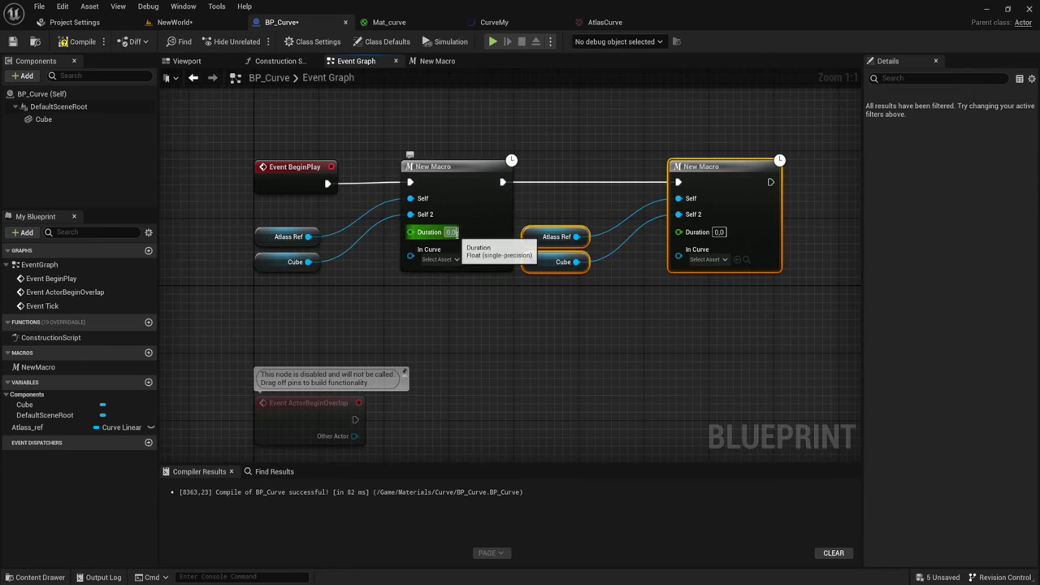
- Set both macros' Duration to 3,0
click(451, 233)
text(3)
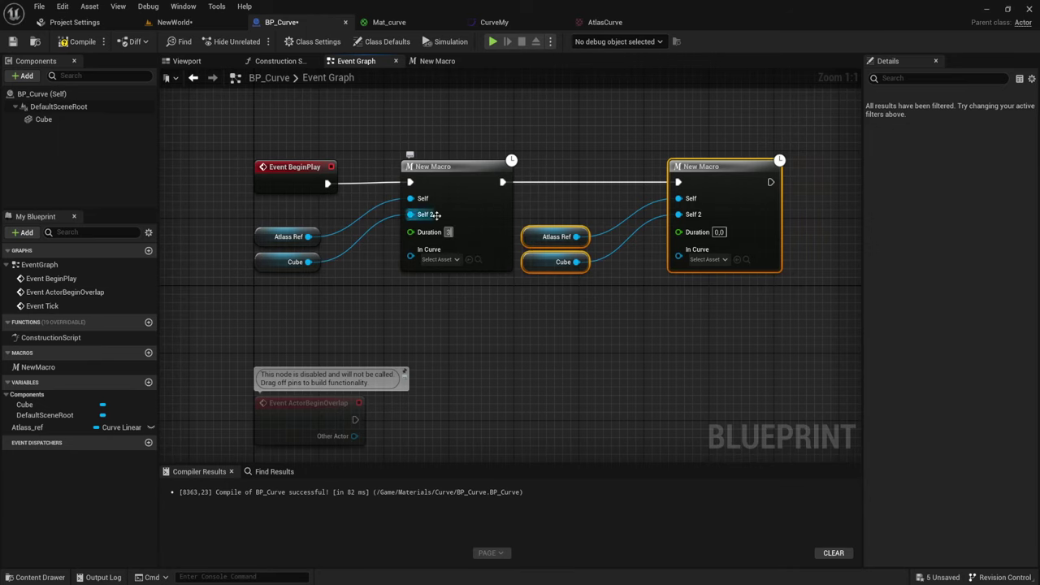
right_drag(512, 303, 467, 306)
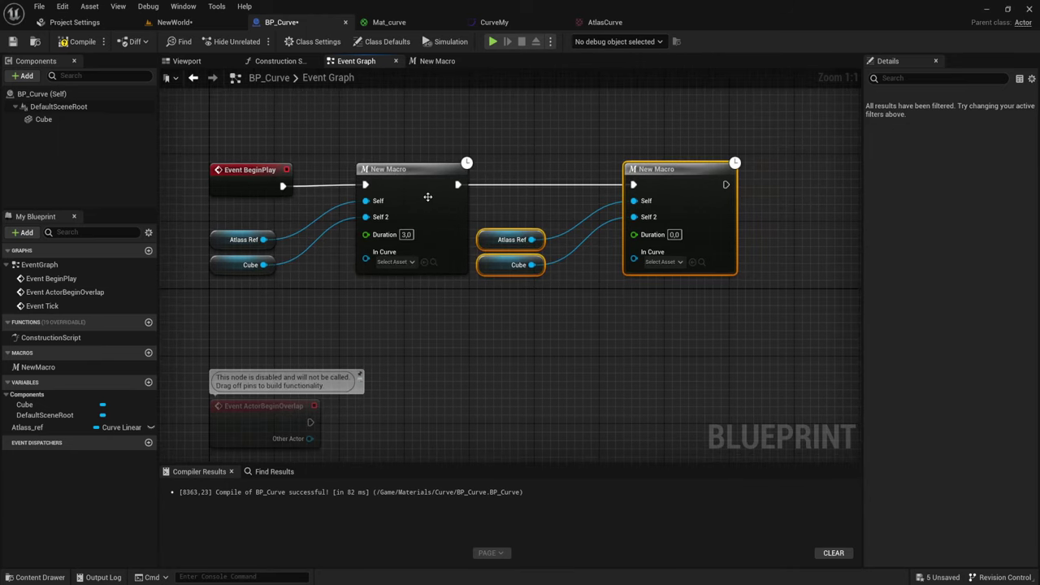
text(3)
click(681, 299)
right_drag(650, 294, 630, 295)
- Assign C_Sky_Cloud_Color to the first macro and C_Sky_Zenith_Color to the second
click(381, 264)
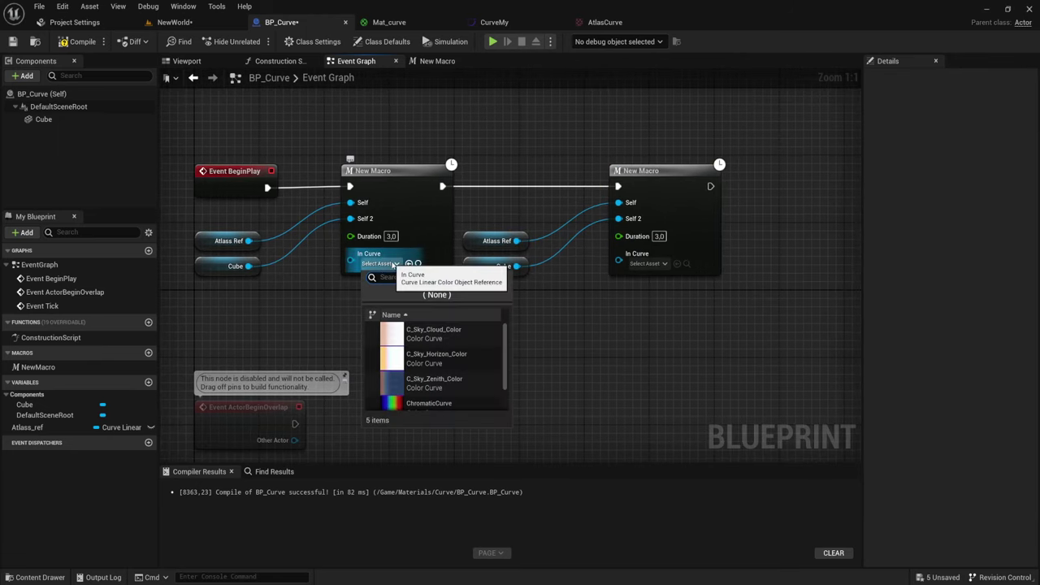
click(396, 334)
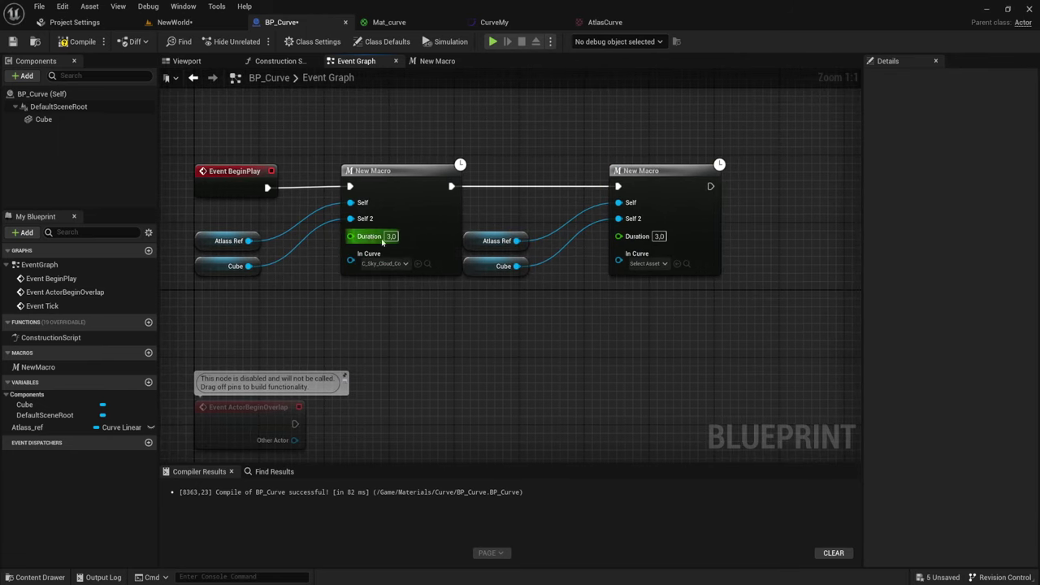
click(665, 264)
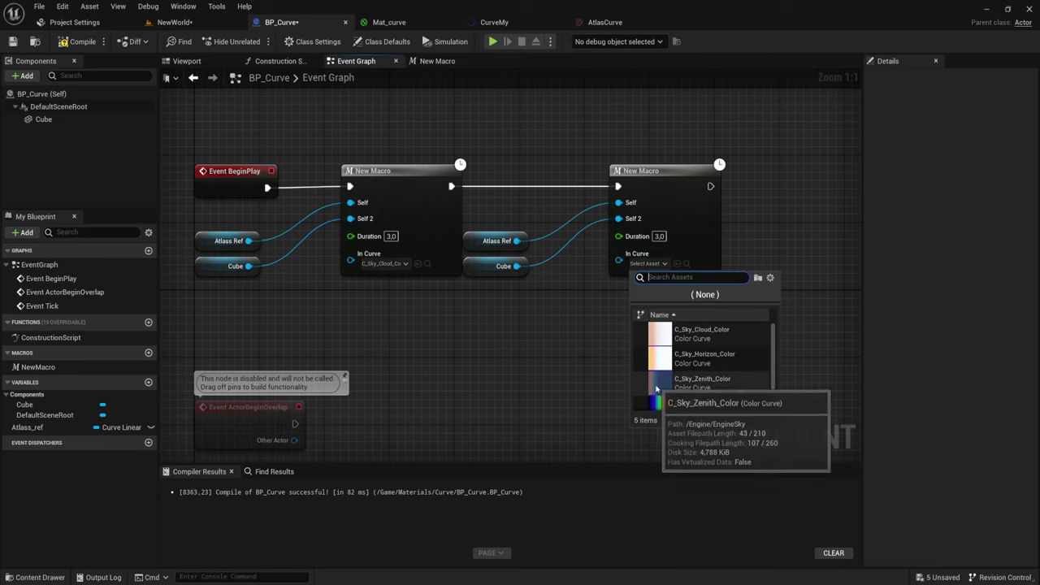
click(661, 387)
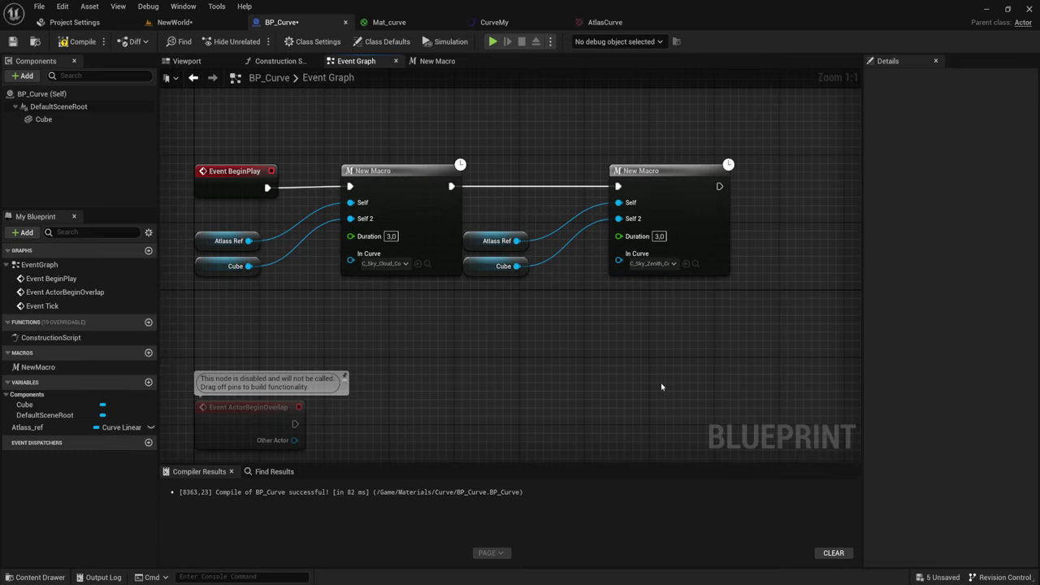
- Duplicate Atlas Ref, Cube and the second macro as a third macro chained after it
right_drag(661, 312, 473, 316)
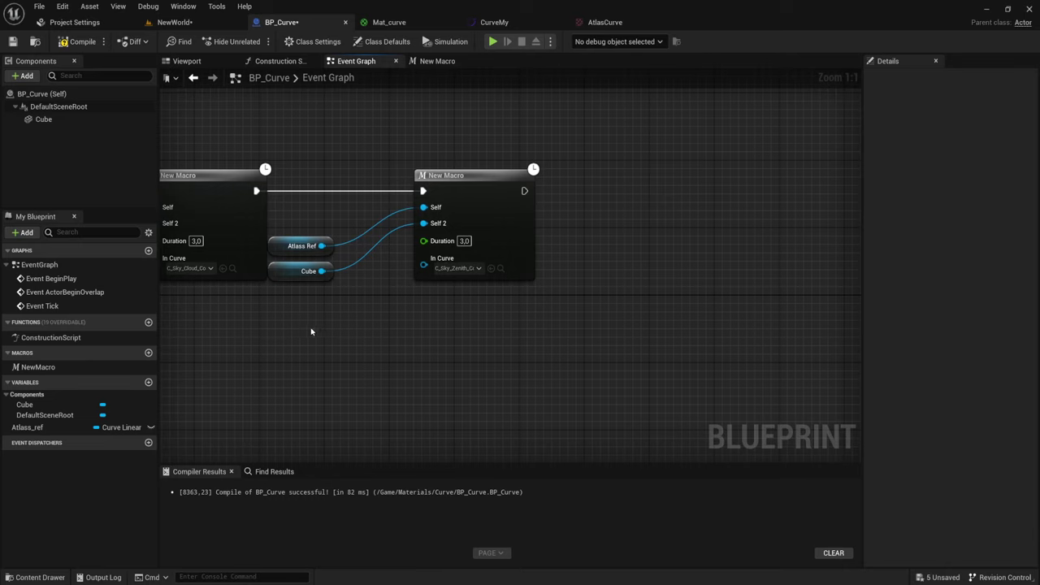
drag(265, 162, 557, 347)
key(ctrl+c)
key(ctrl+v)
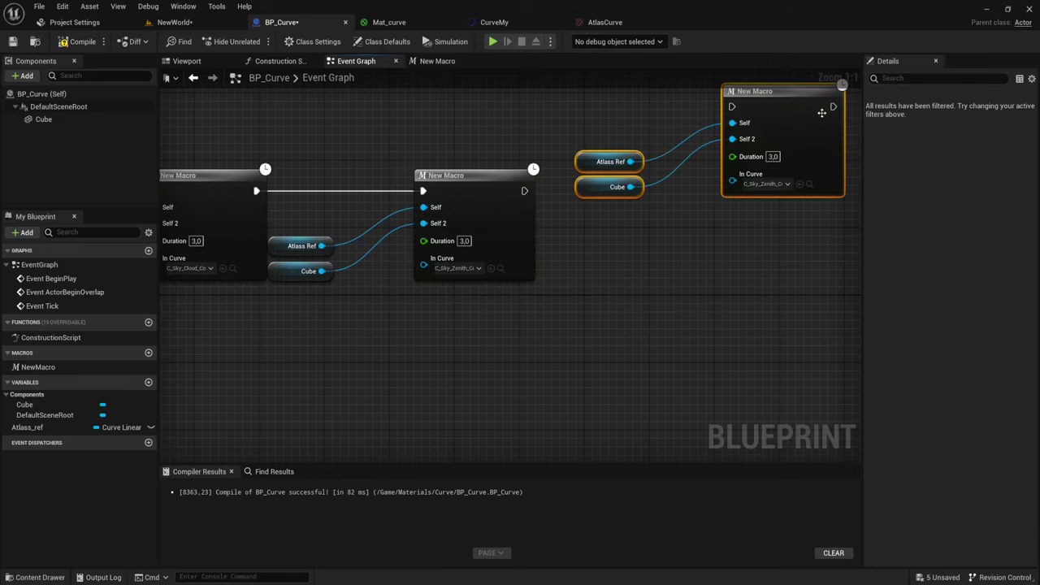
drag(822, 113, 700, 193)
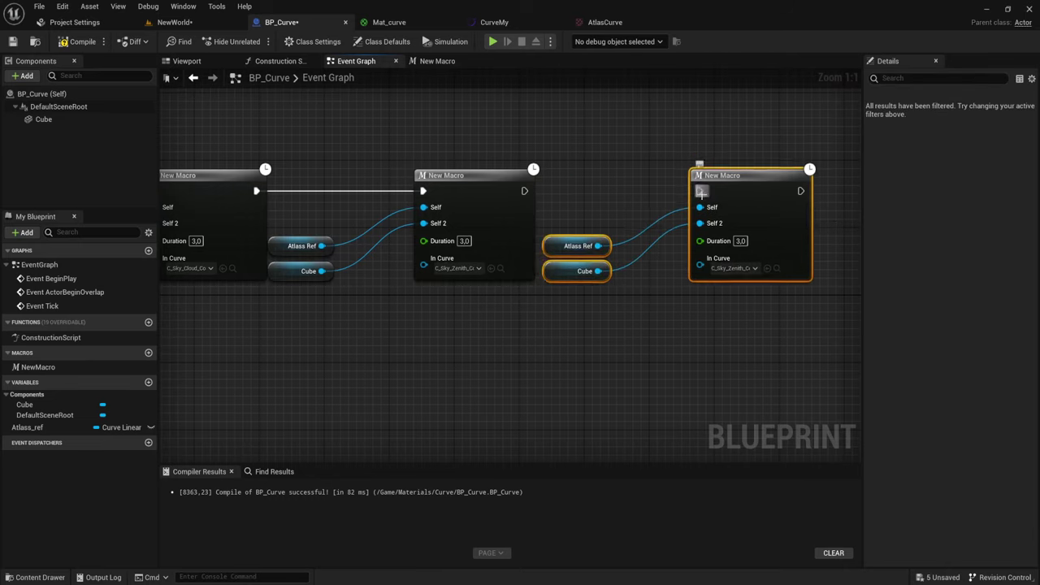
drag(700, 192, 524, 191)
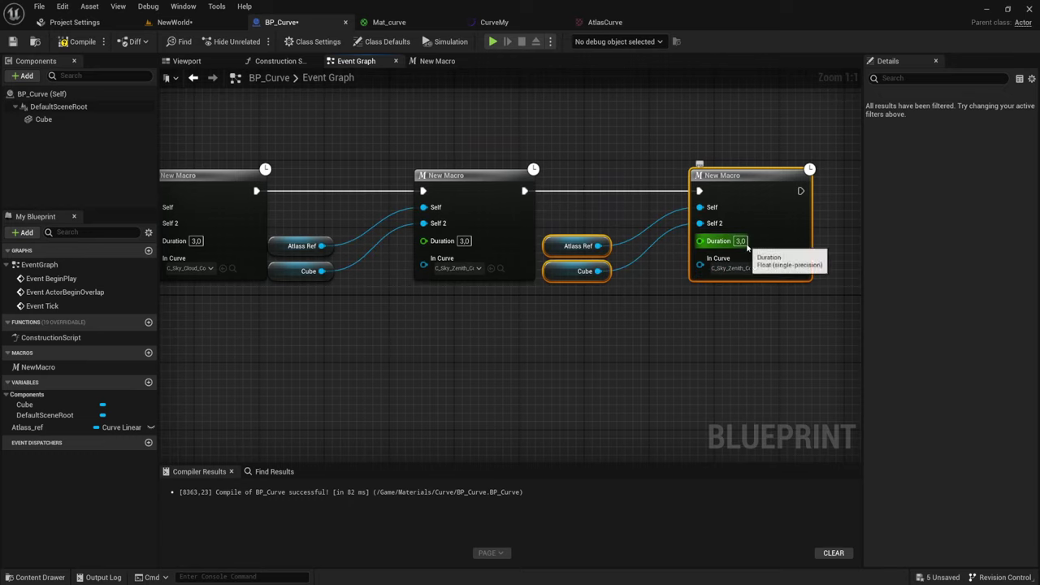
- Give the third macro ChromaticCurve and compile BP_Curve
click(735, 268)
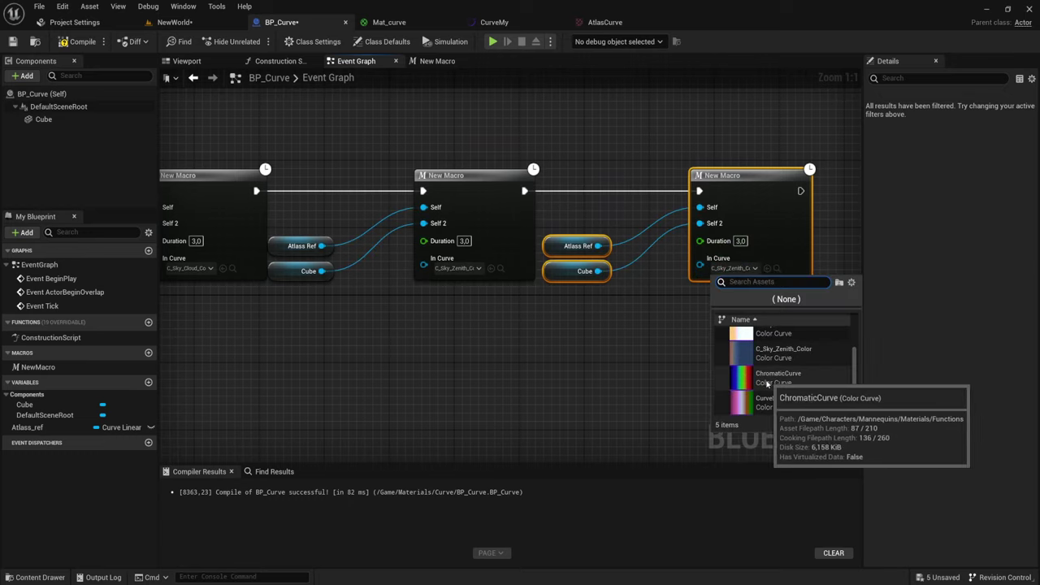
click(767, 383)
right_drag(784, 299, 553, 284)
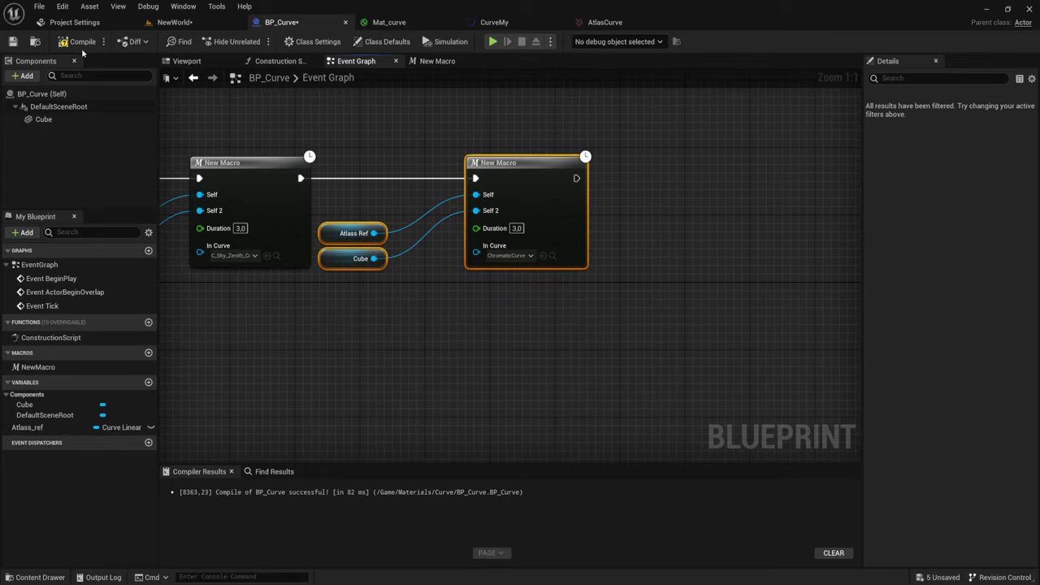
right_drag(354, 326, 526, 286)
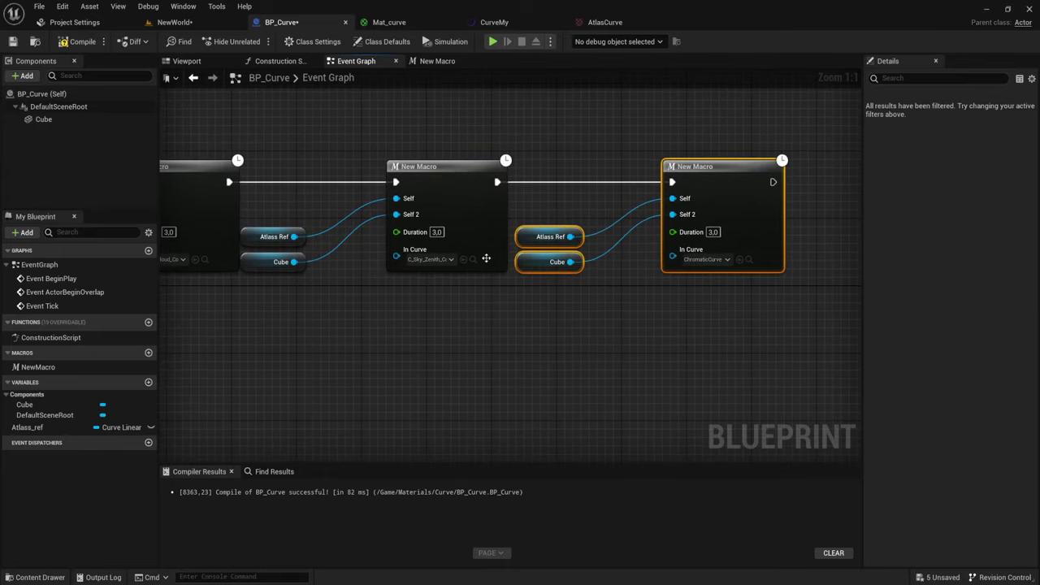
scroll(527, 285, down, 1)
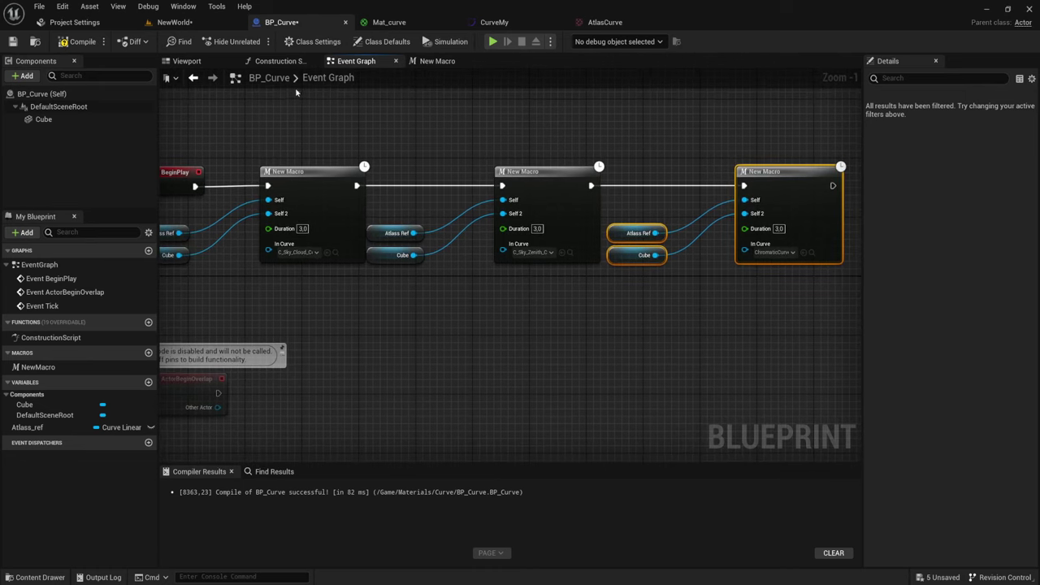
click(79, 41)
- Frame the BP_Curve cube in the NewWorld level viewport at a three-quarter view
click(175, 22)
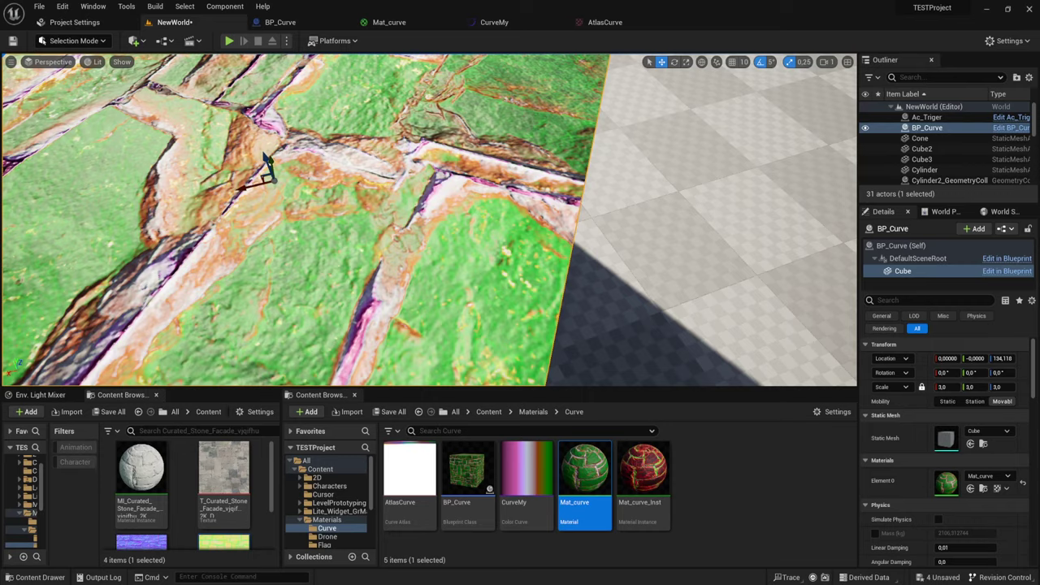
key(f)
alt+drag(520, 227, 468, 219)
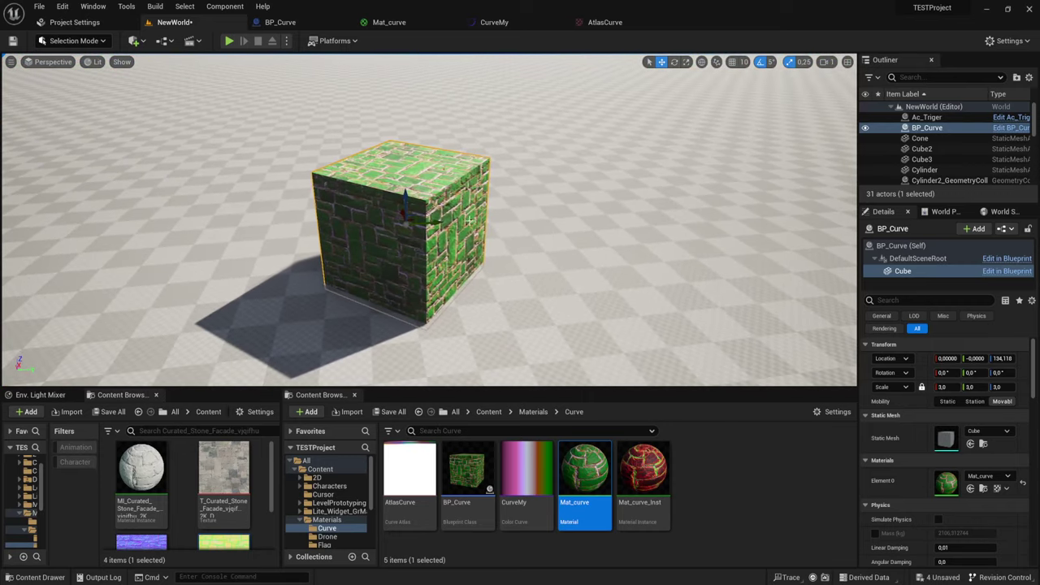
- Play the level, walk around the cube as its colours change, then stop with Esc
key(alt+p)
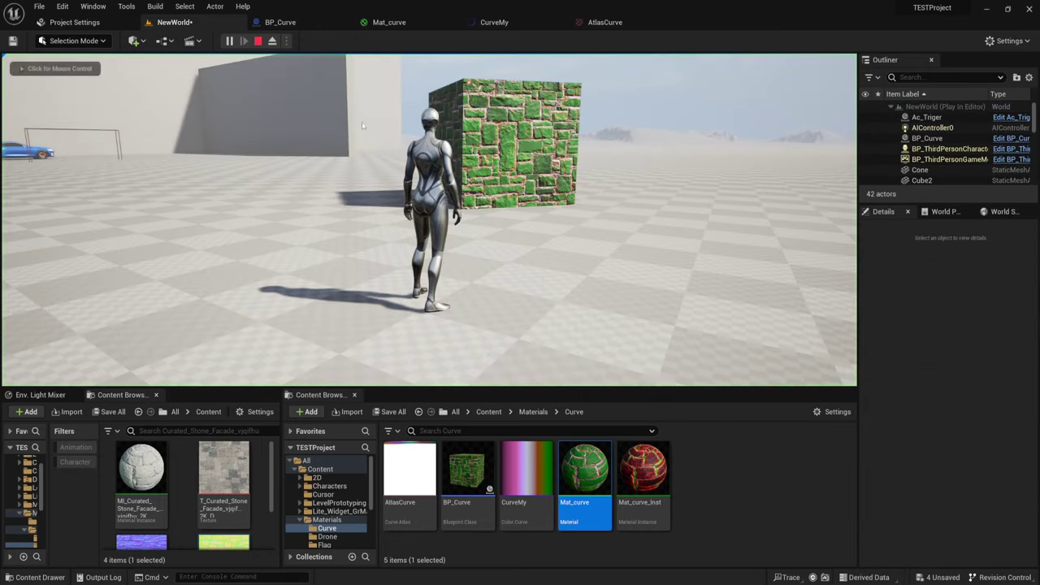
key(w)
key(shift+F1)
key(F11)
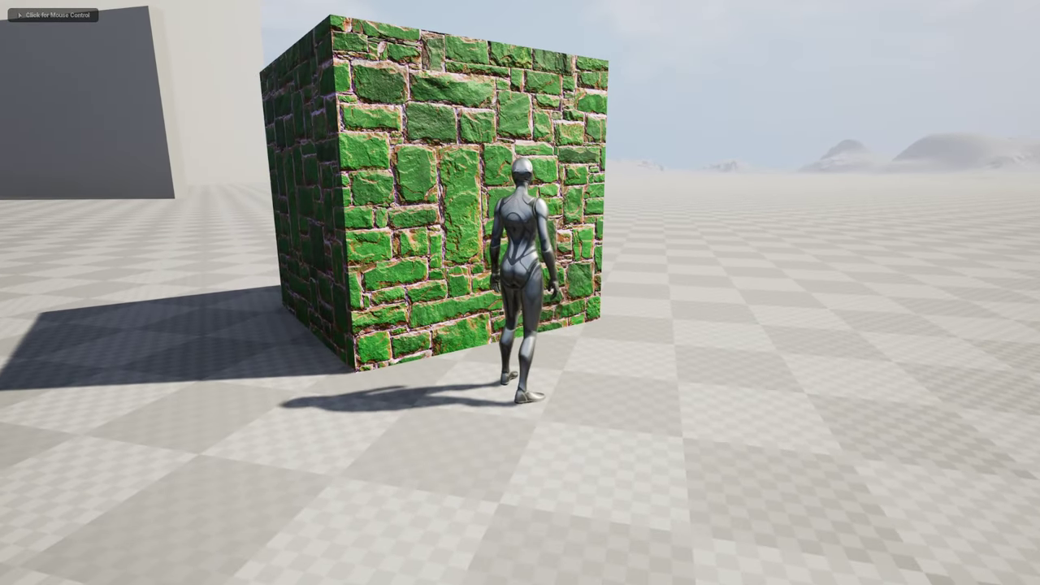
key(e)
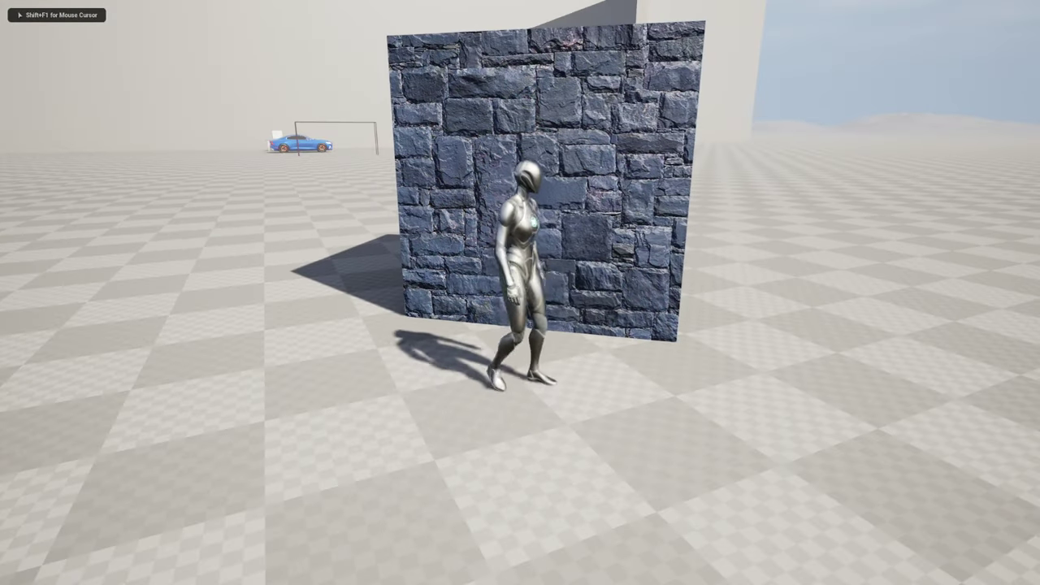
key(e)
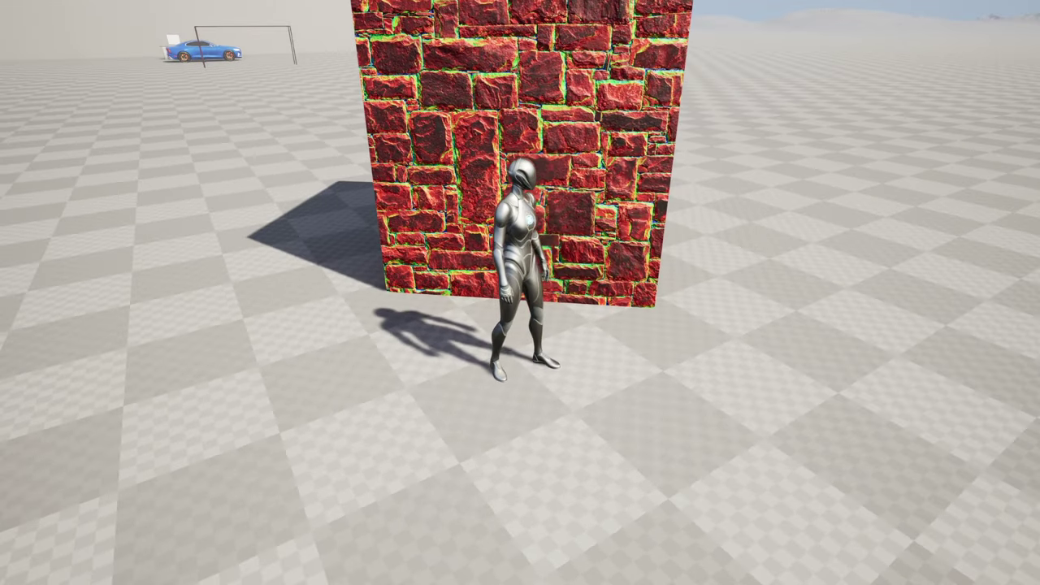
key(w)
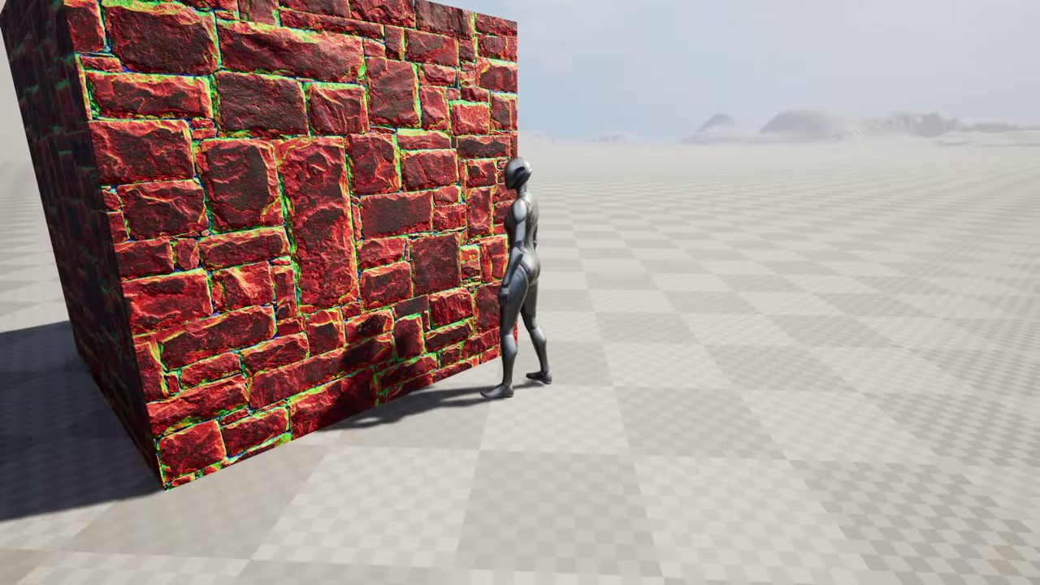
key(s)
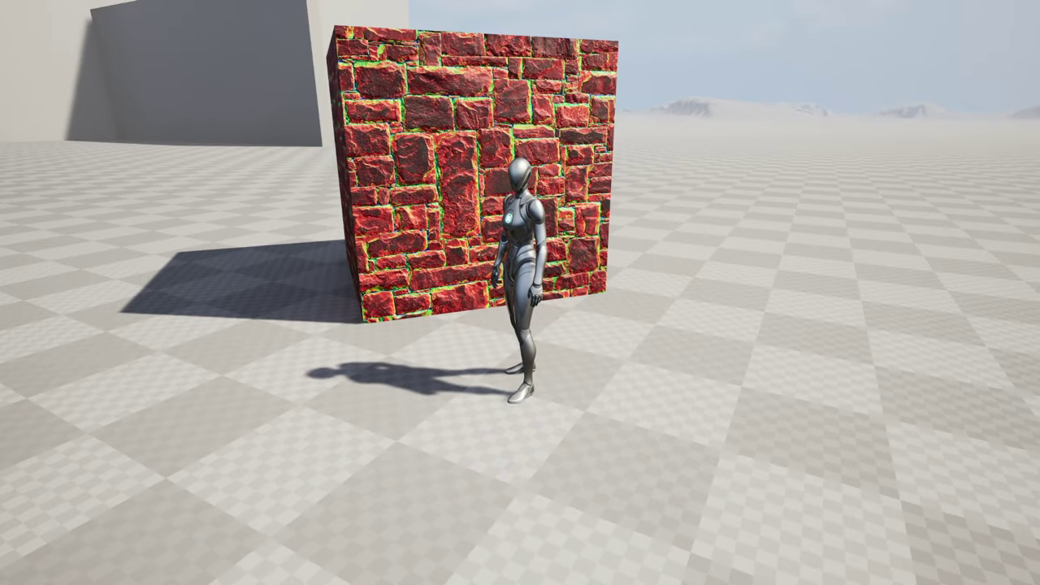
key(Escape)
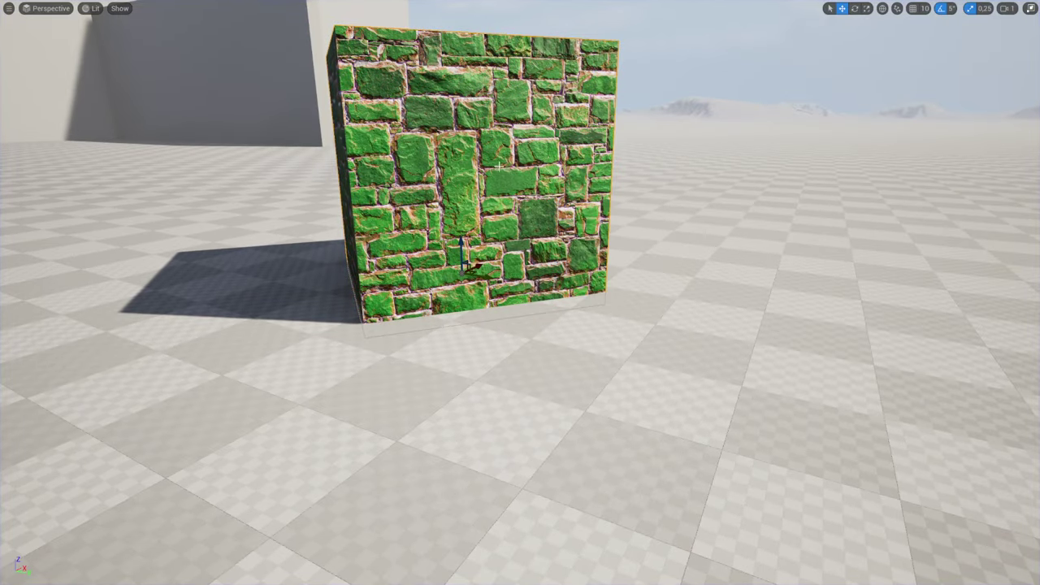
- Leave immersive mode with F11 and frame the green stone cube in the viewport
key(F11)
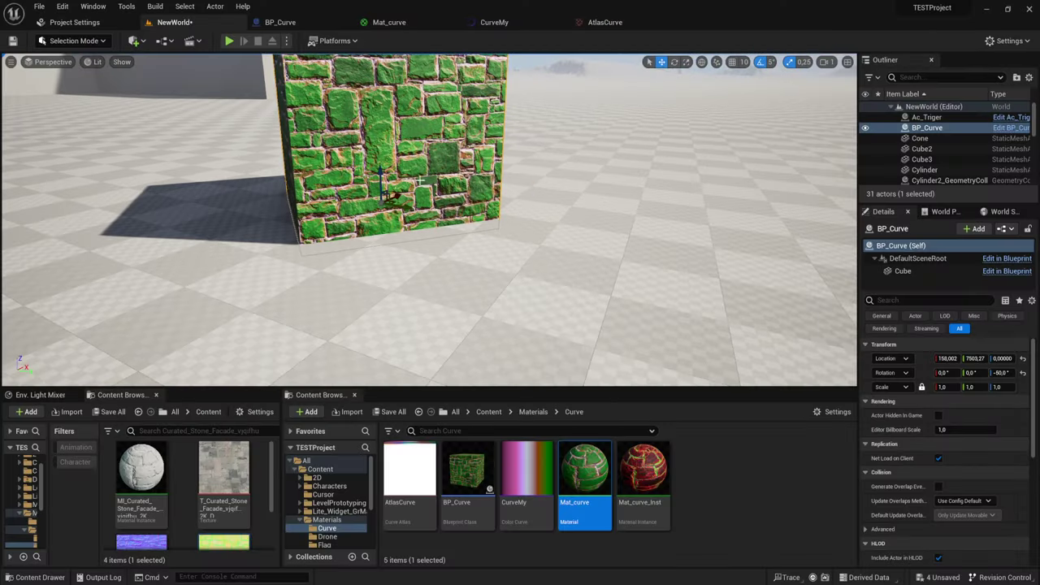
right_drag(420, 169, 420, 169)
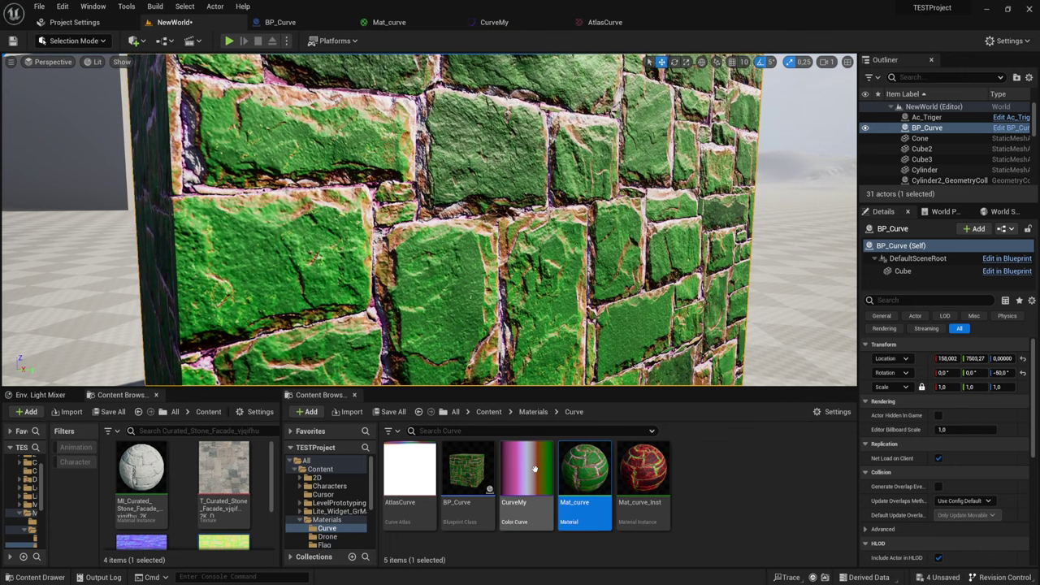
key(f)
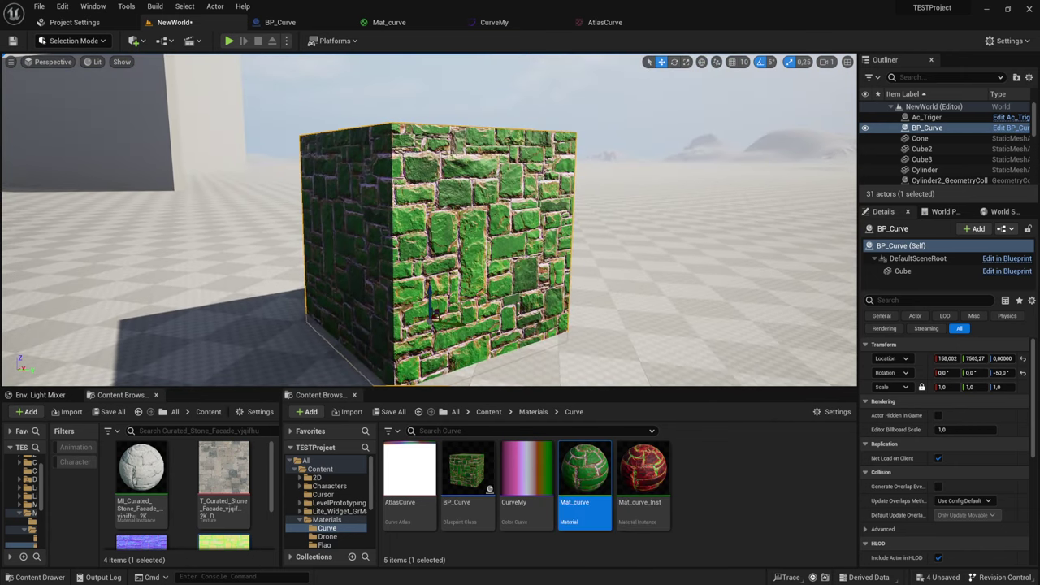